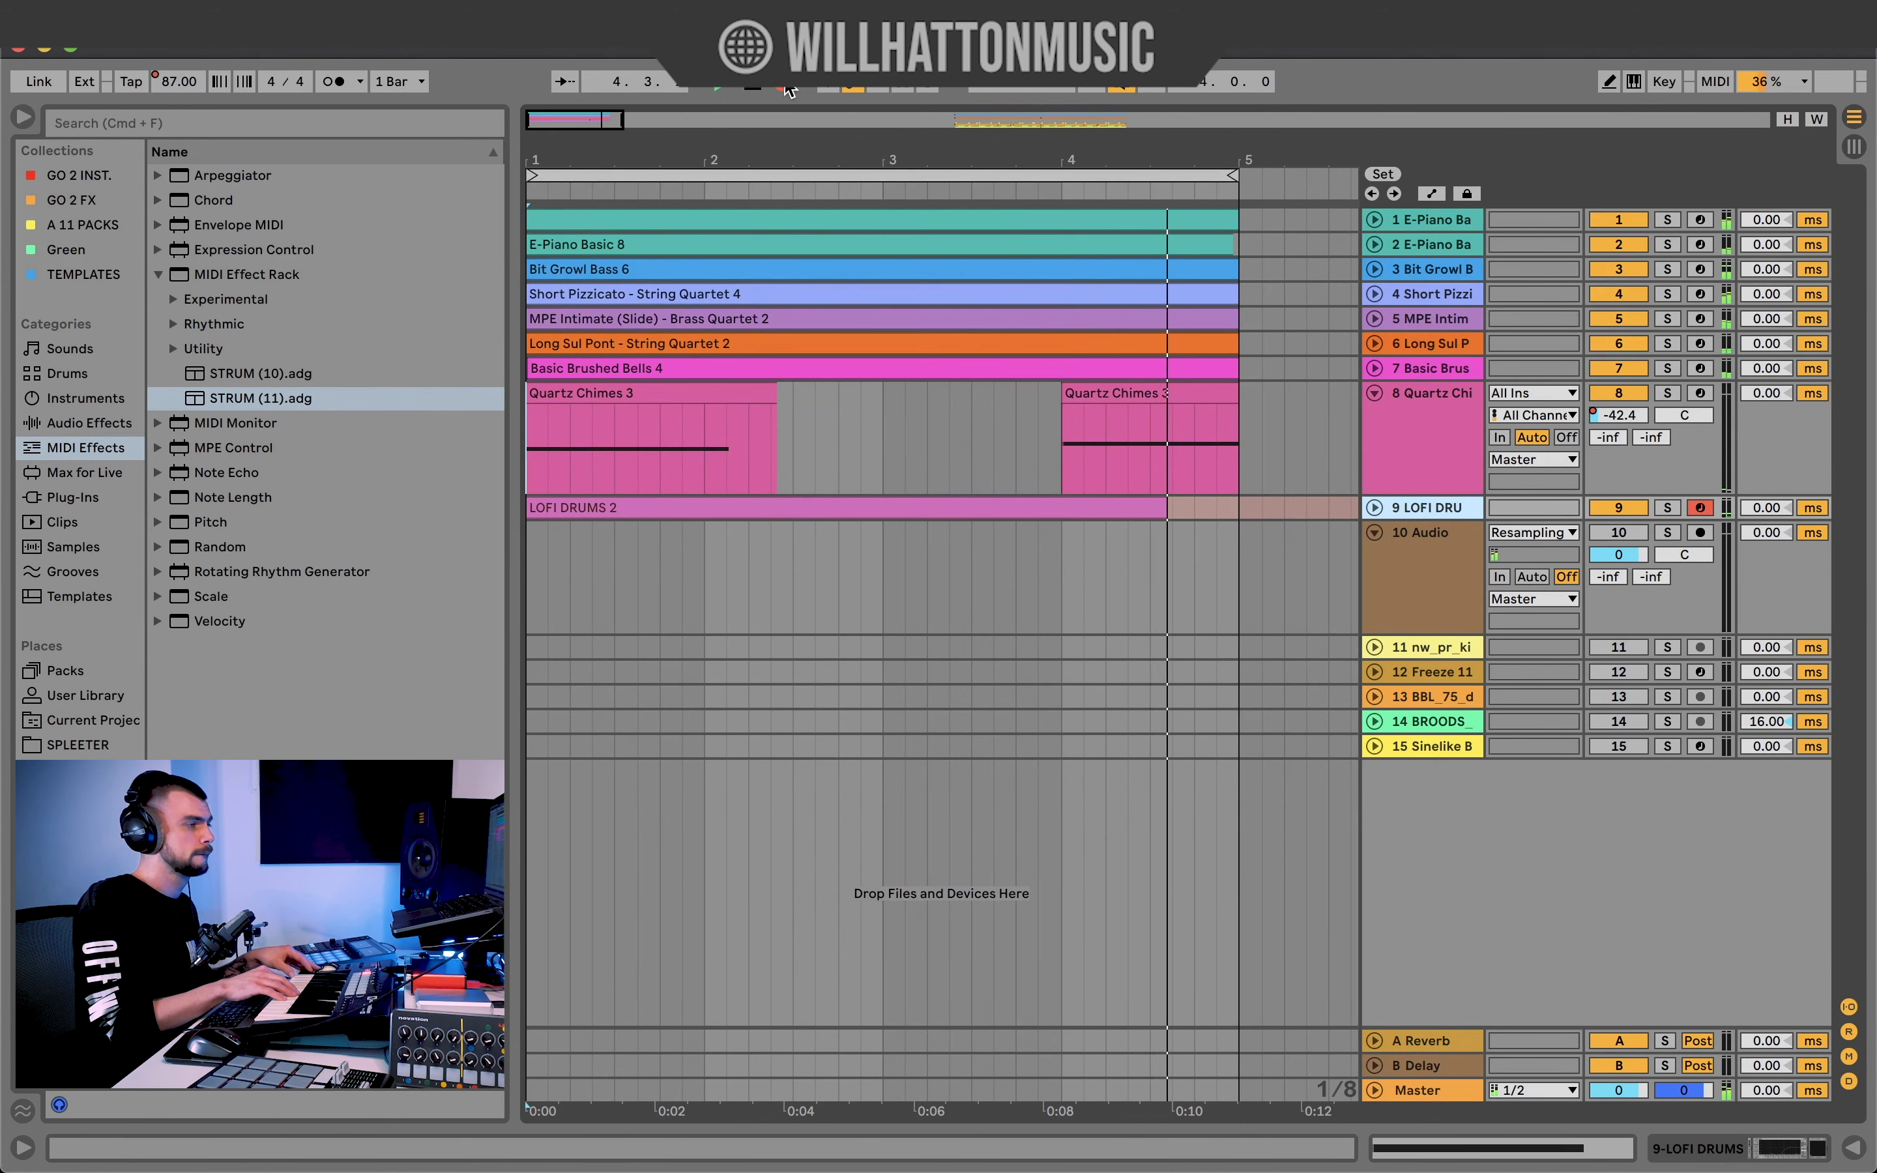
Consolidate the two Quartz Chimes clips and the gap between them into one clip spanning all four bars.
{"action": "left_click", "coordinate": [653, 395], "text": "shift"}
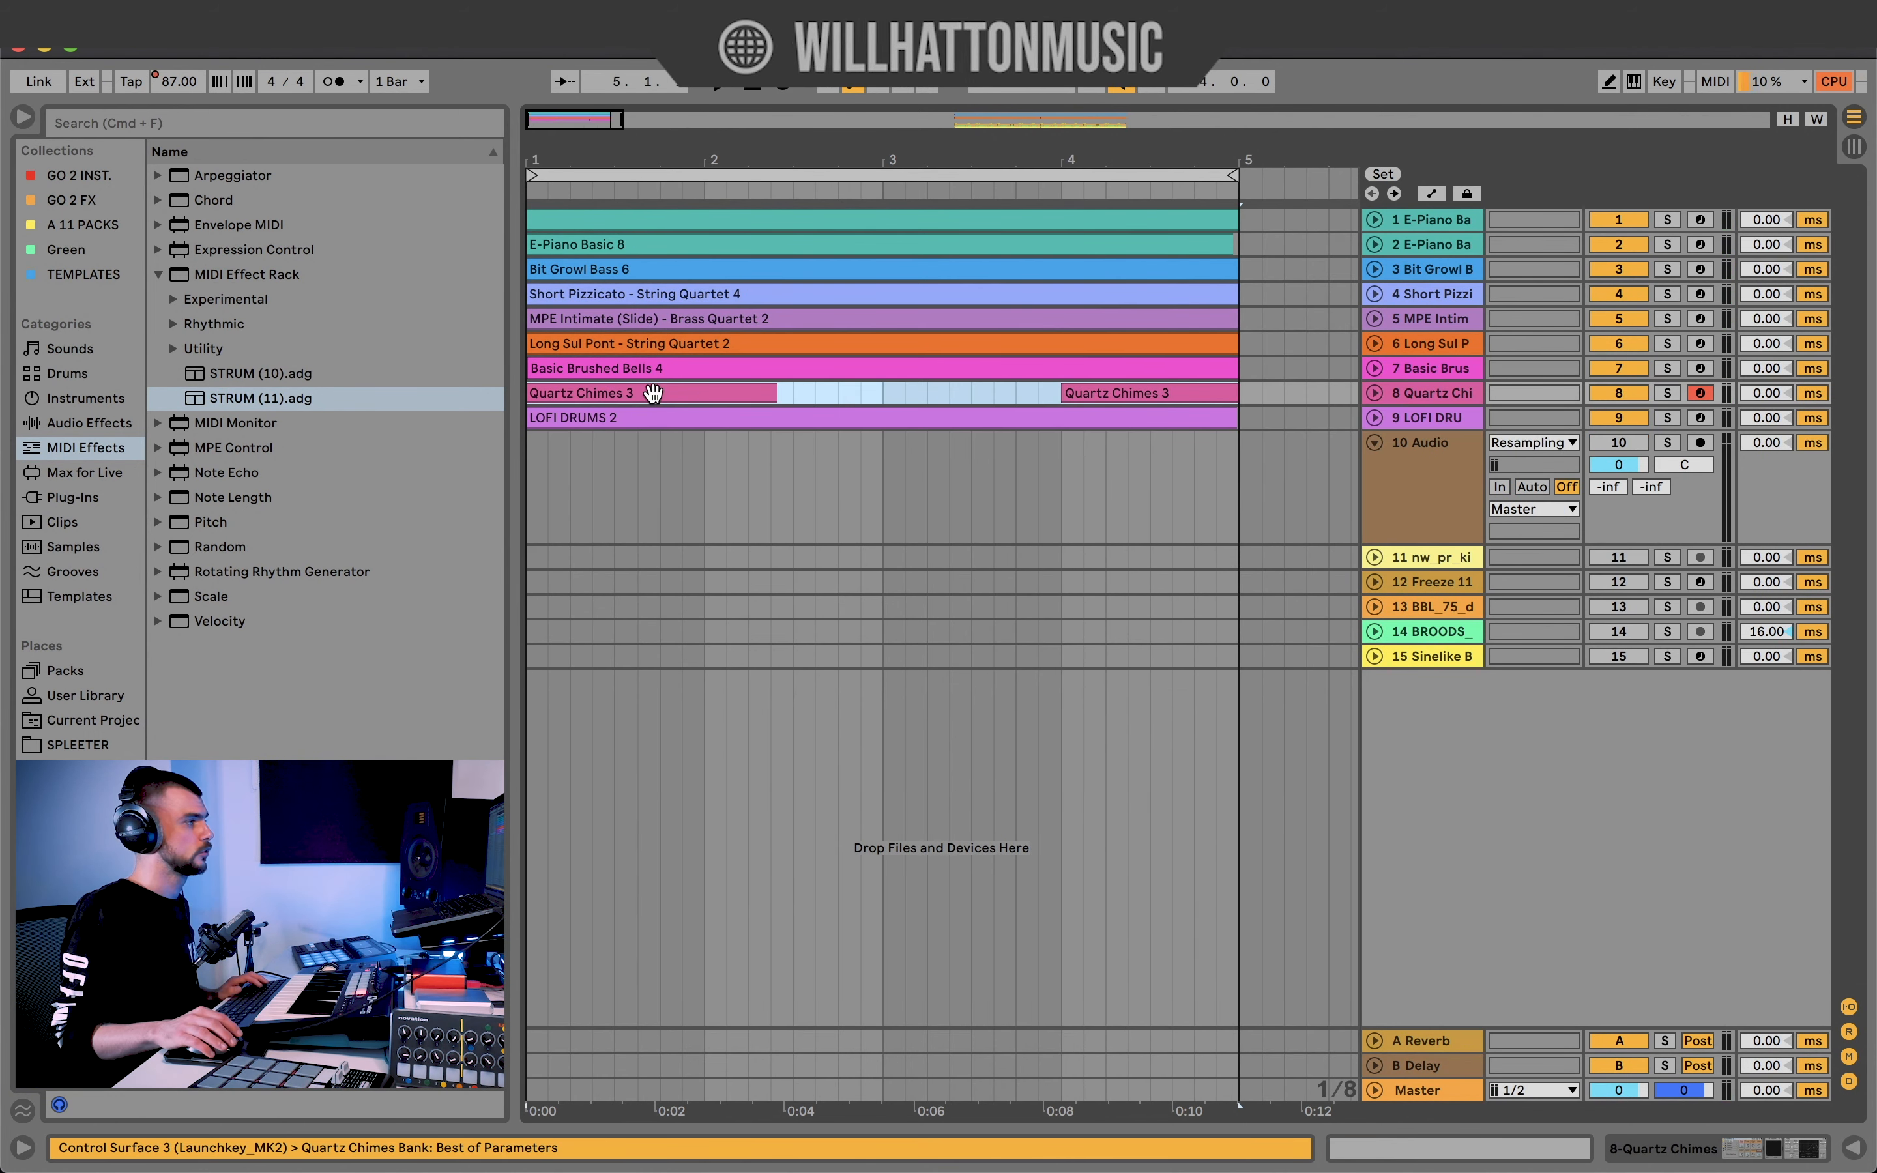
{"action": "key", "text": "super+j"}
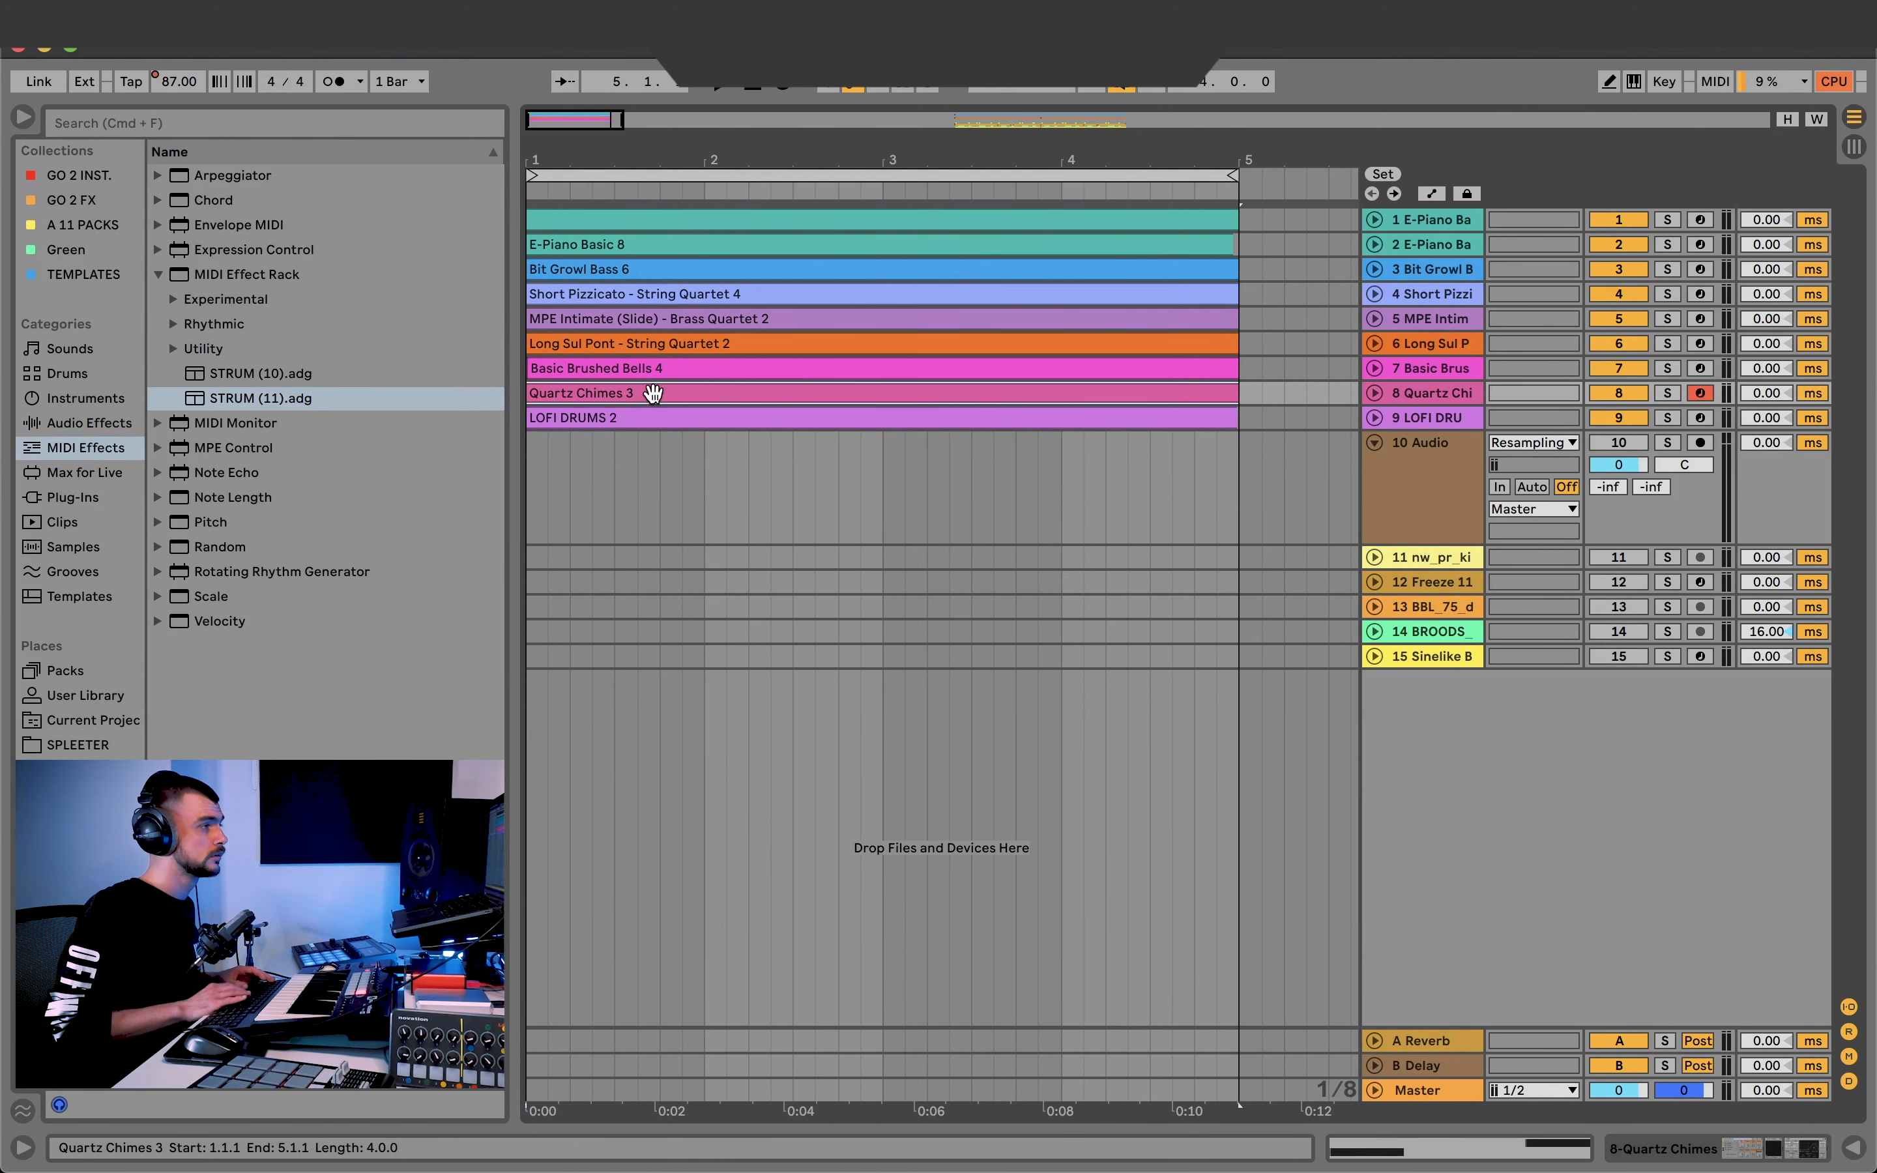
Group the nine instrument tracks, from the first E-Piano track through LOFI DRUMS.
{"action": "left_click", "coordinate": [839, 558]}
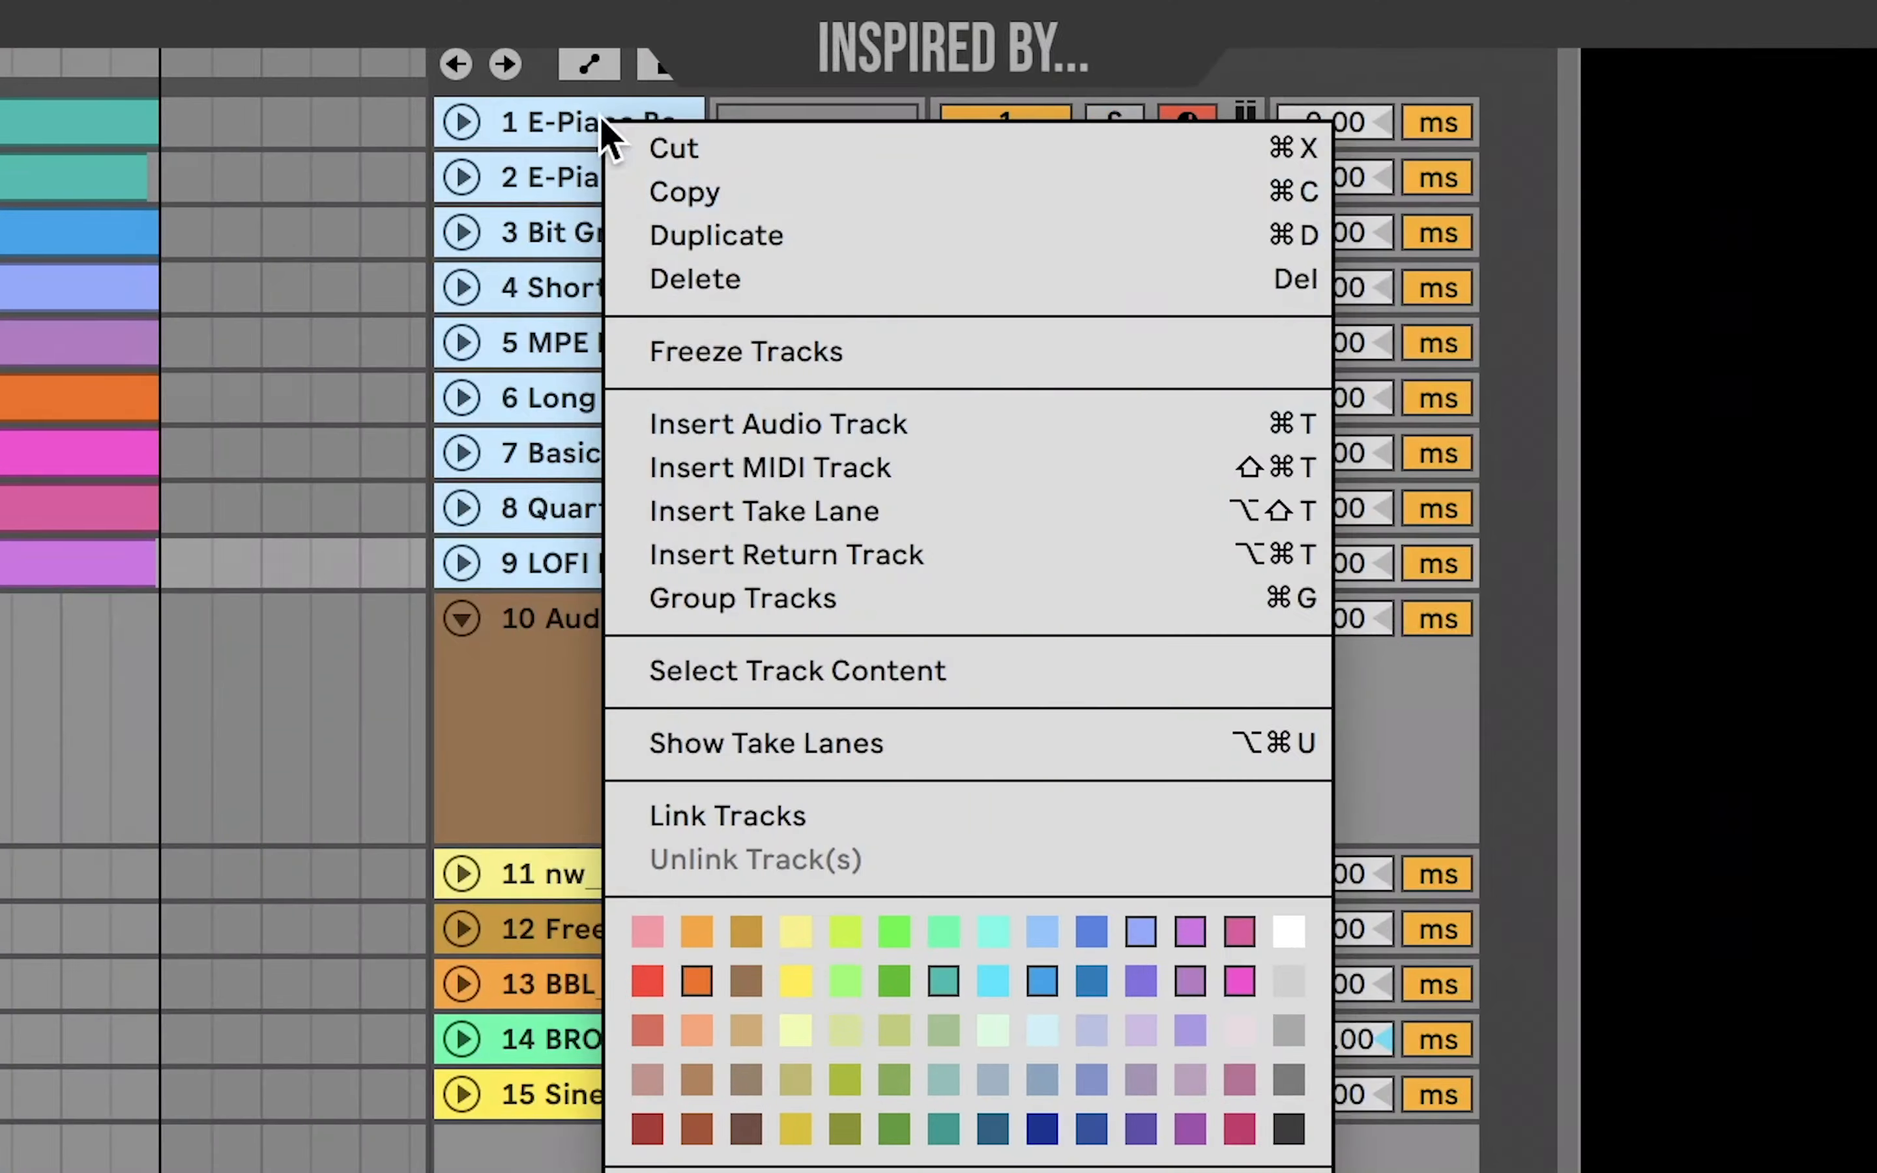
{"action": "left_click", "coordinate": [780, 599]}
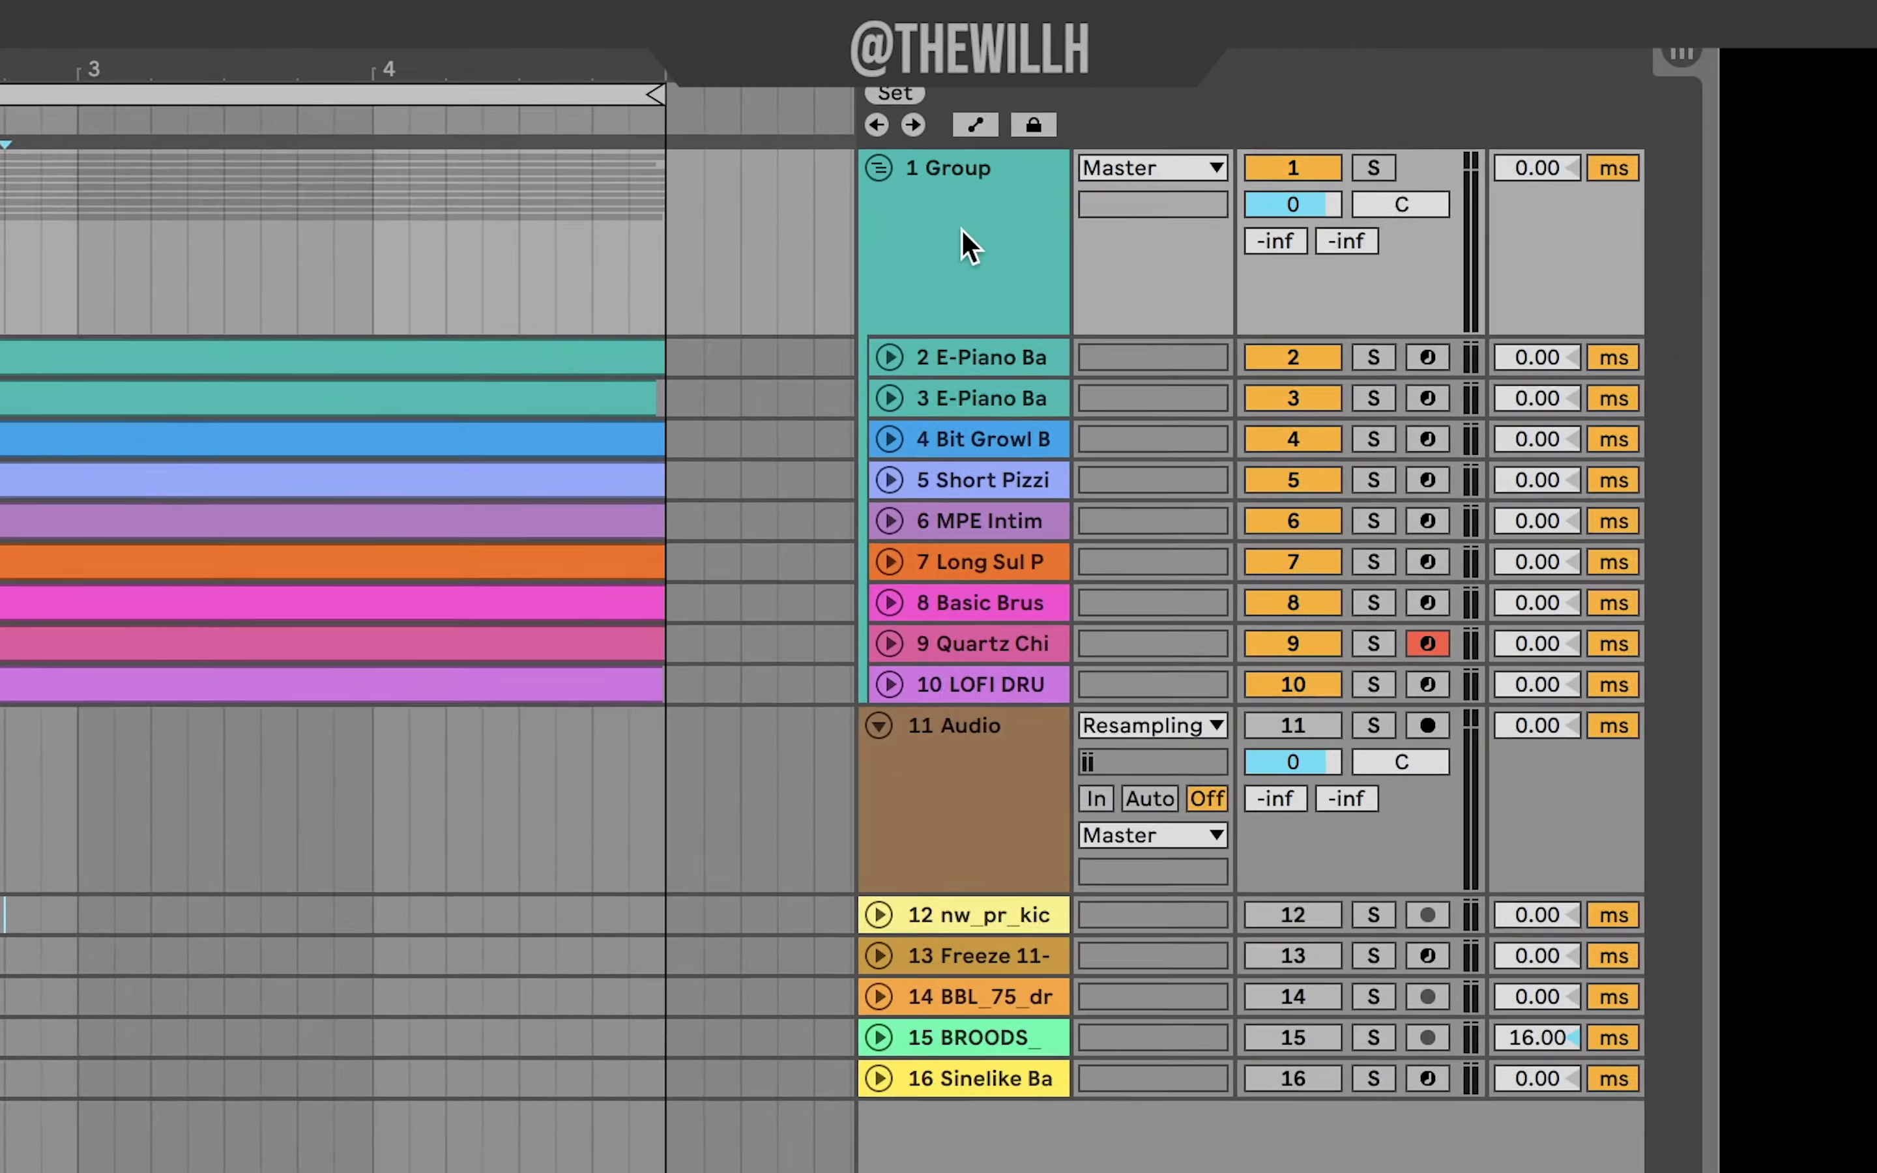
Find the Glue Compressor by searching for "glue" in the GO 2 FX collection and add it to the group track.
{"action": "left_click", "coordinate": [565, 223]}
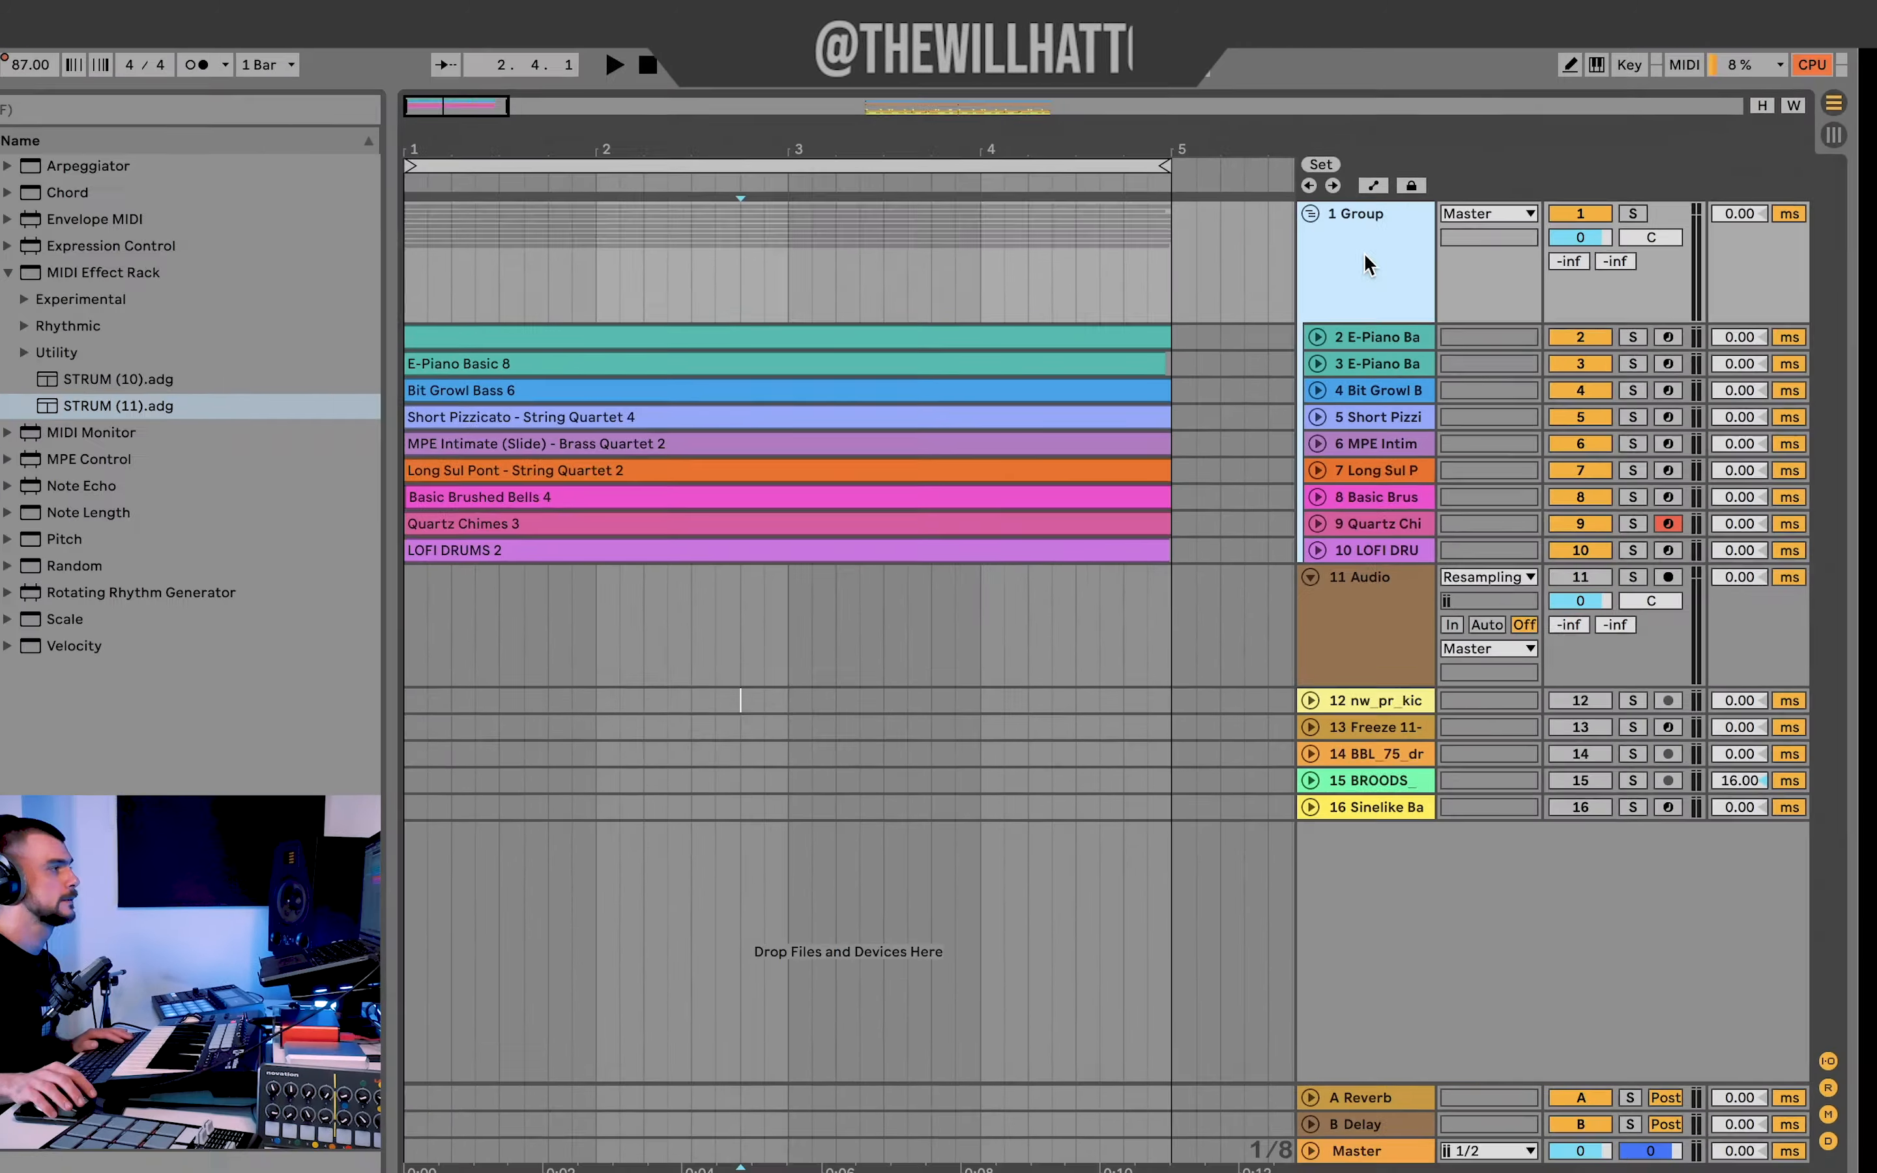
{"action": "left_click", "coordinate": [259, 122]}
{"action": "type", "text": "glue"}
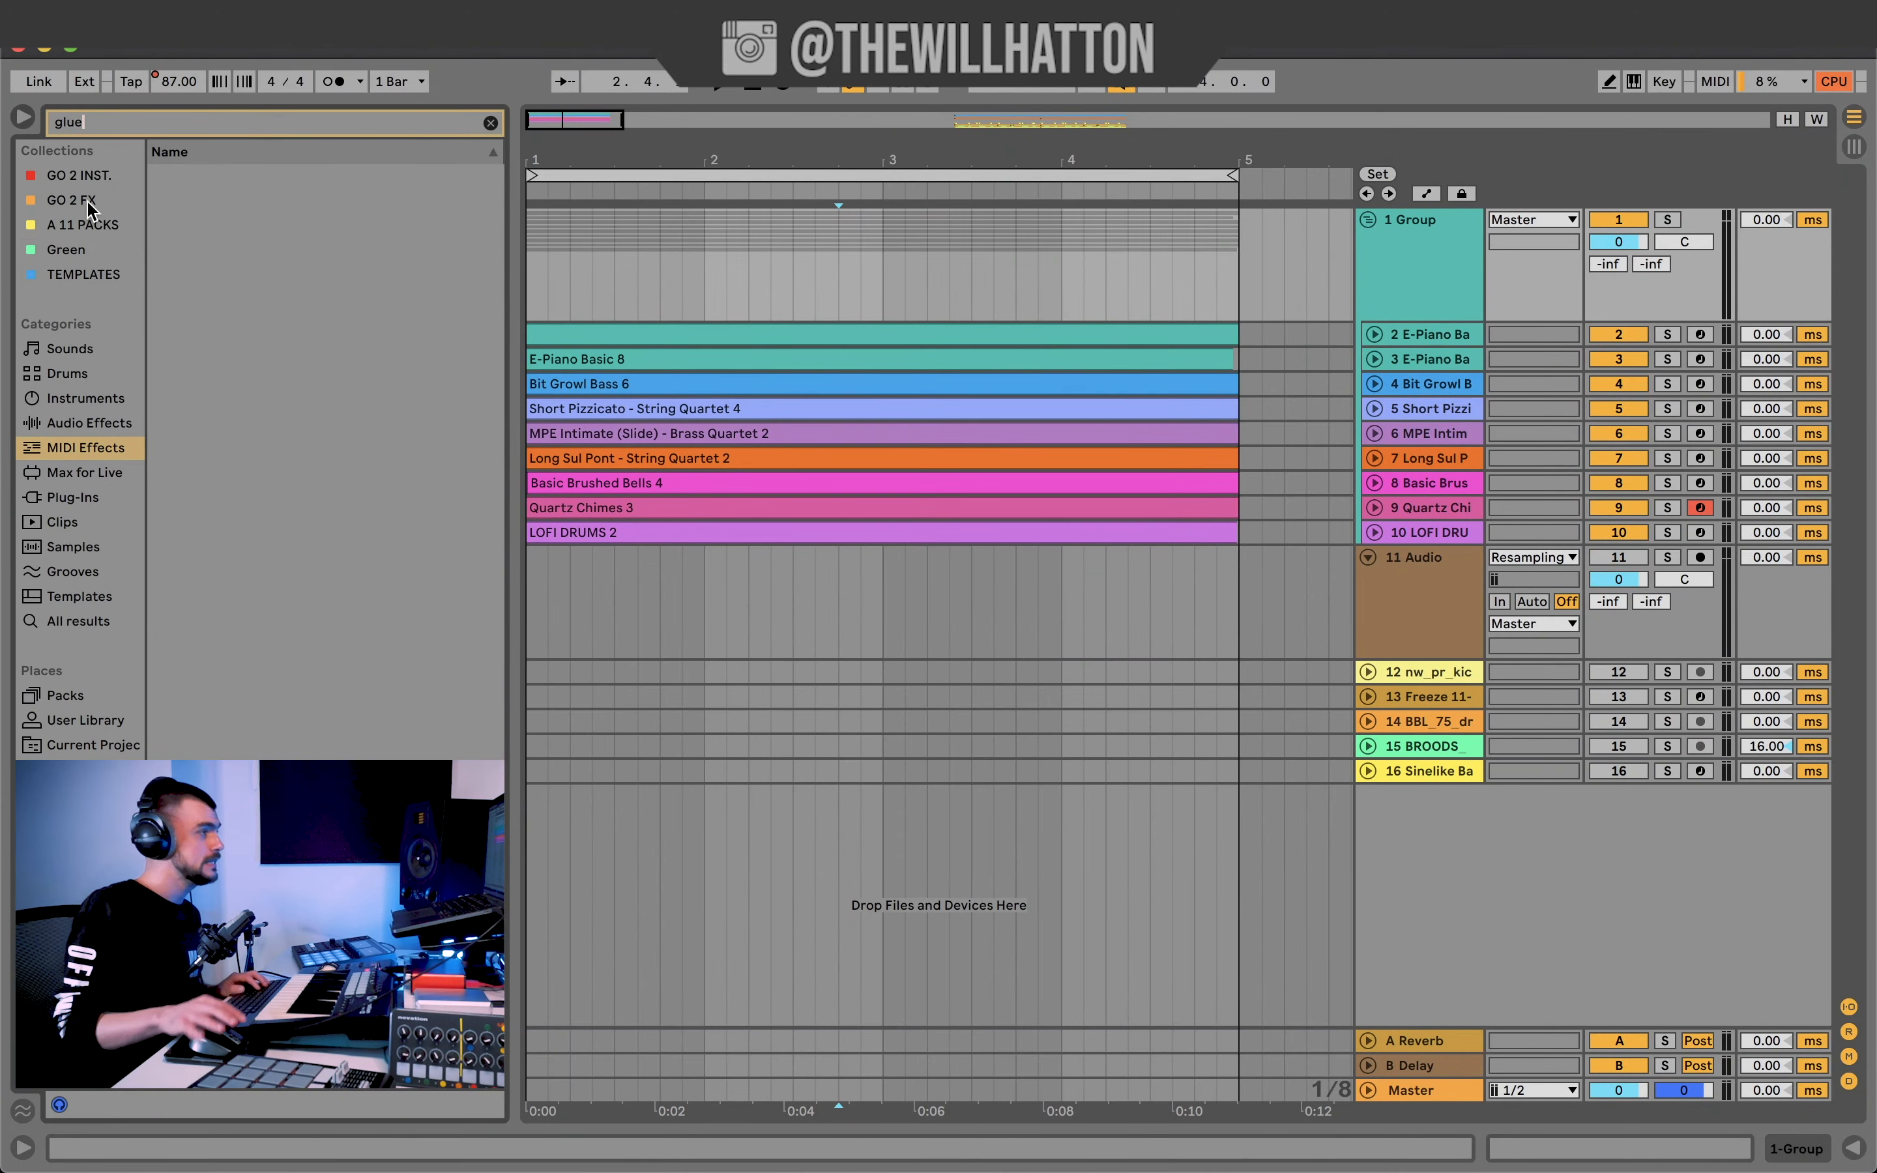
{"action": "left_click", "coordinate": [88, 202]}
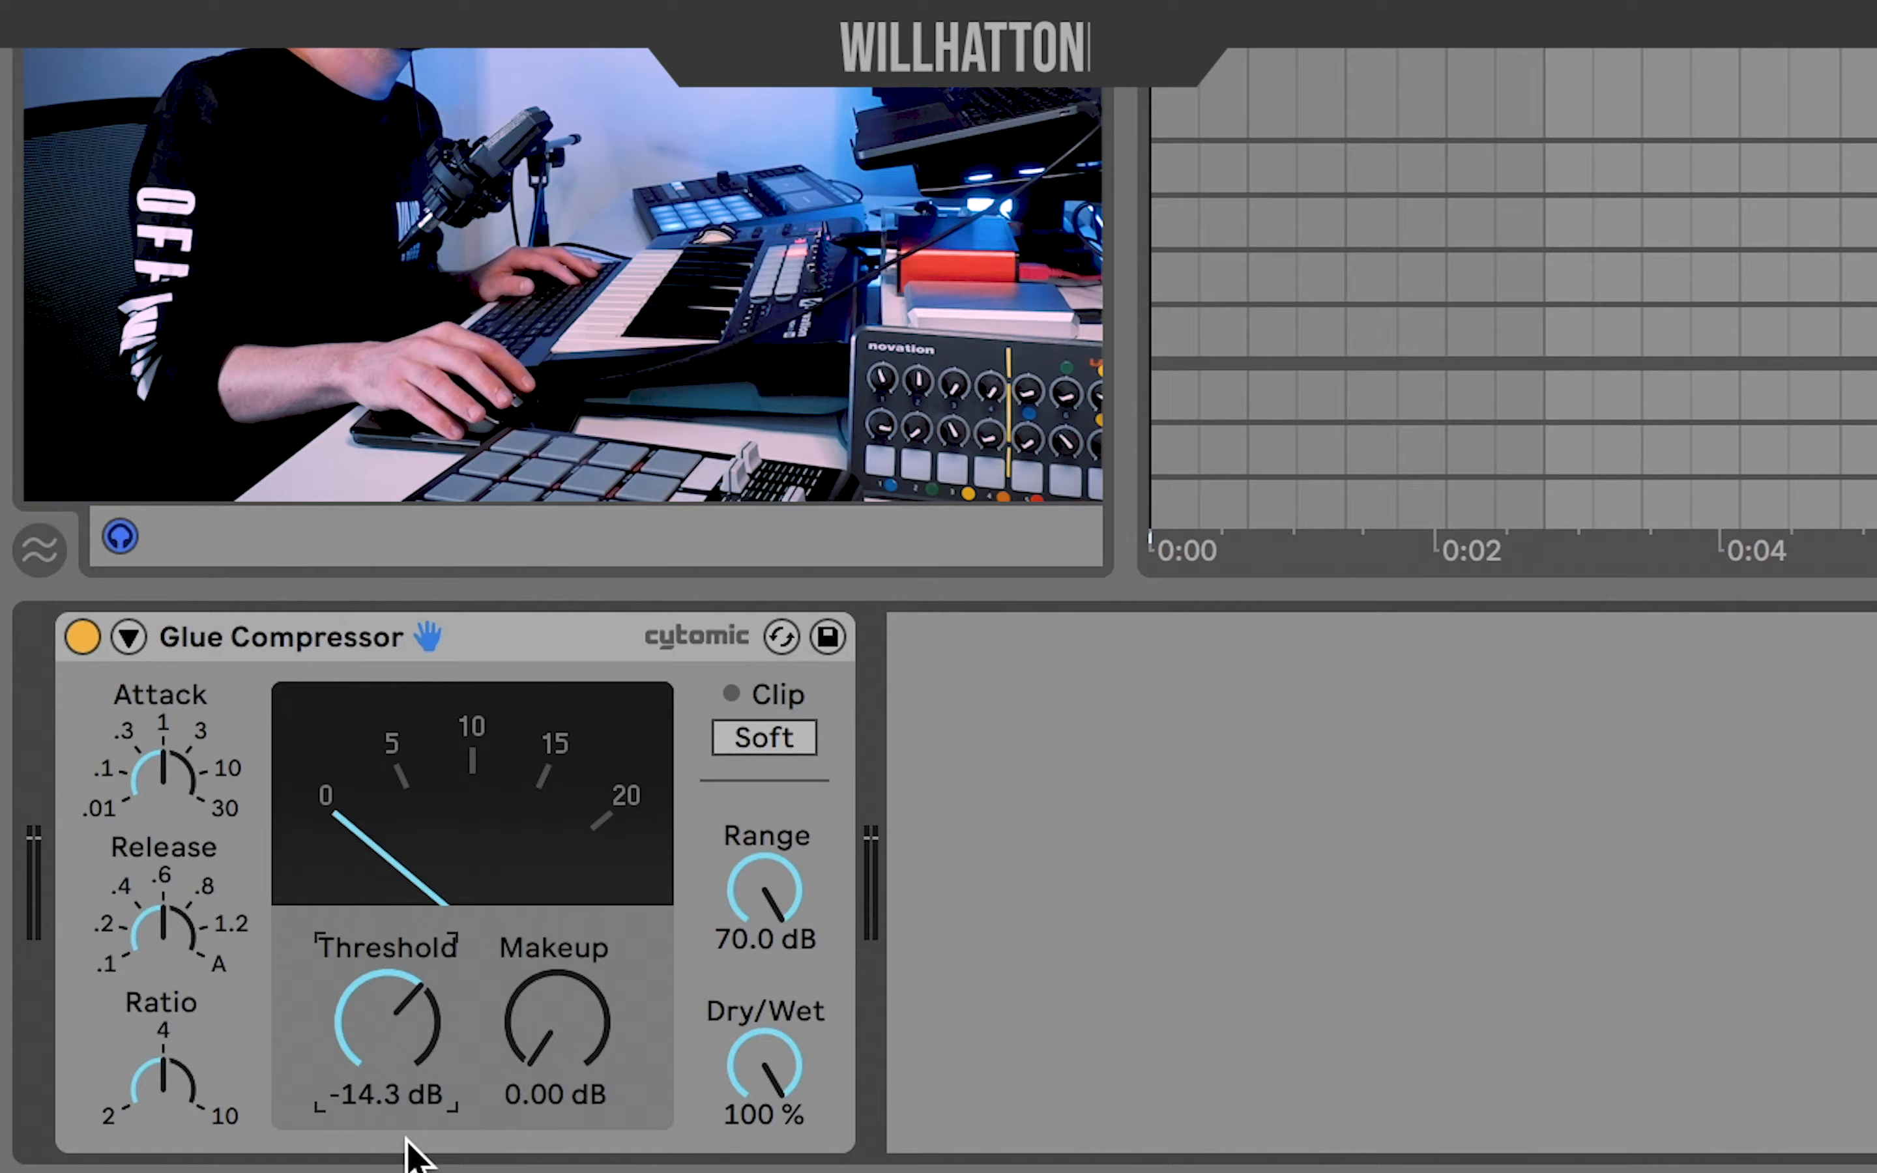
Set the Glue Compressor's threshold to -20.0 dB while playing the loop.
{"action": "mouse_move", "coordinate": [180, 1092]}
{"action": "left_mouse_down"}
{"action": "mouse_move", "coordinate": [179, 1017]}
{"action": "mouse_move", "coordinate": [179, 1086]}
{"action": "left_mouse_up"}
{"action": "key", "text": "space"}
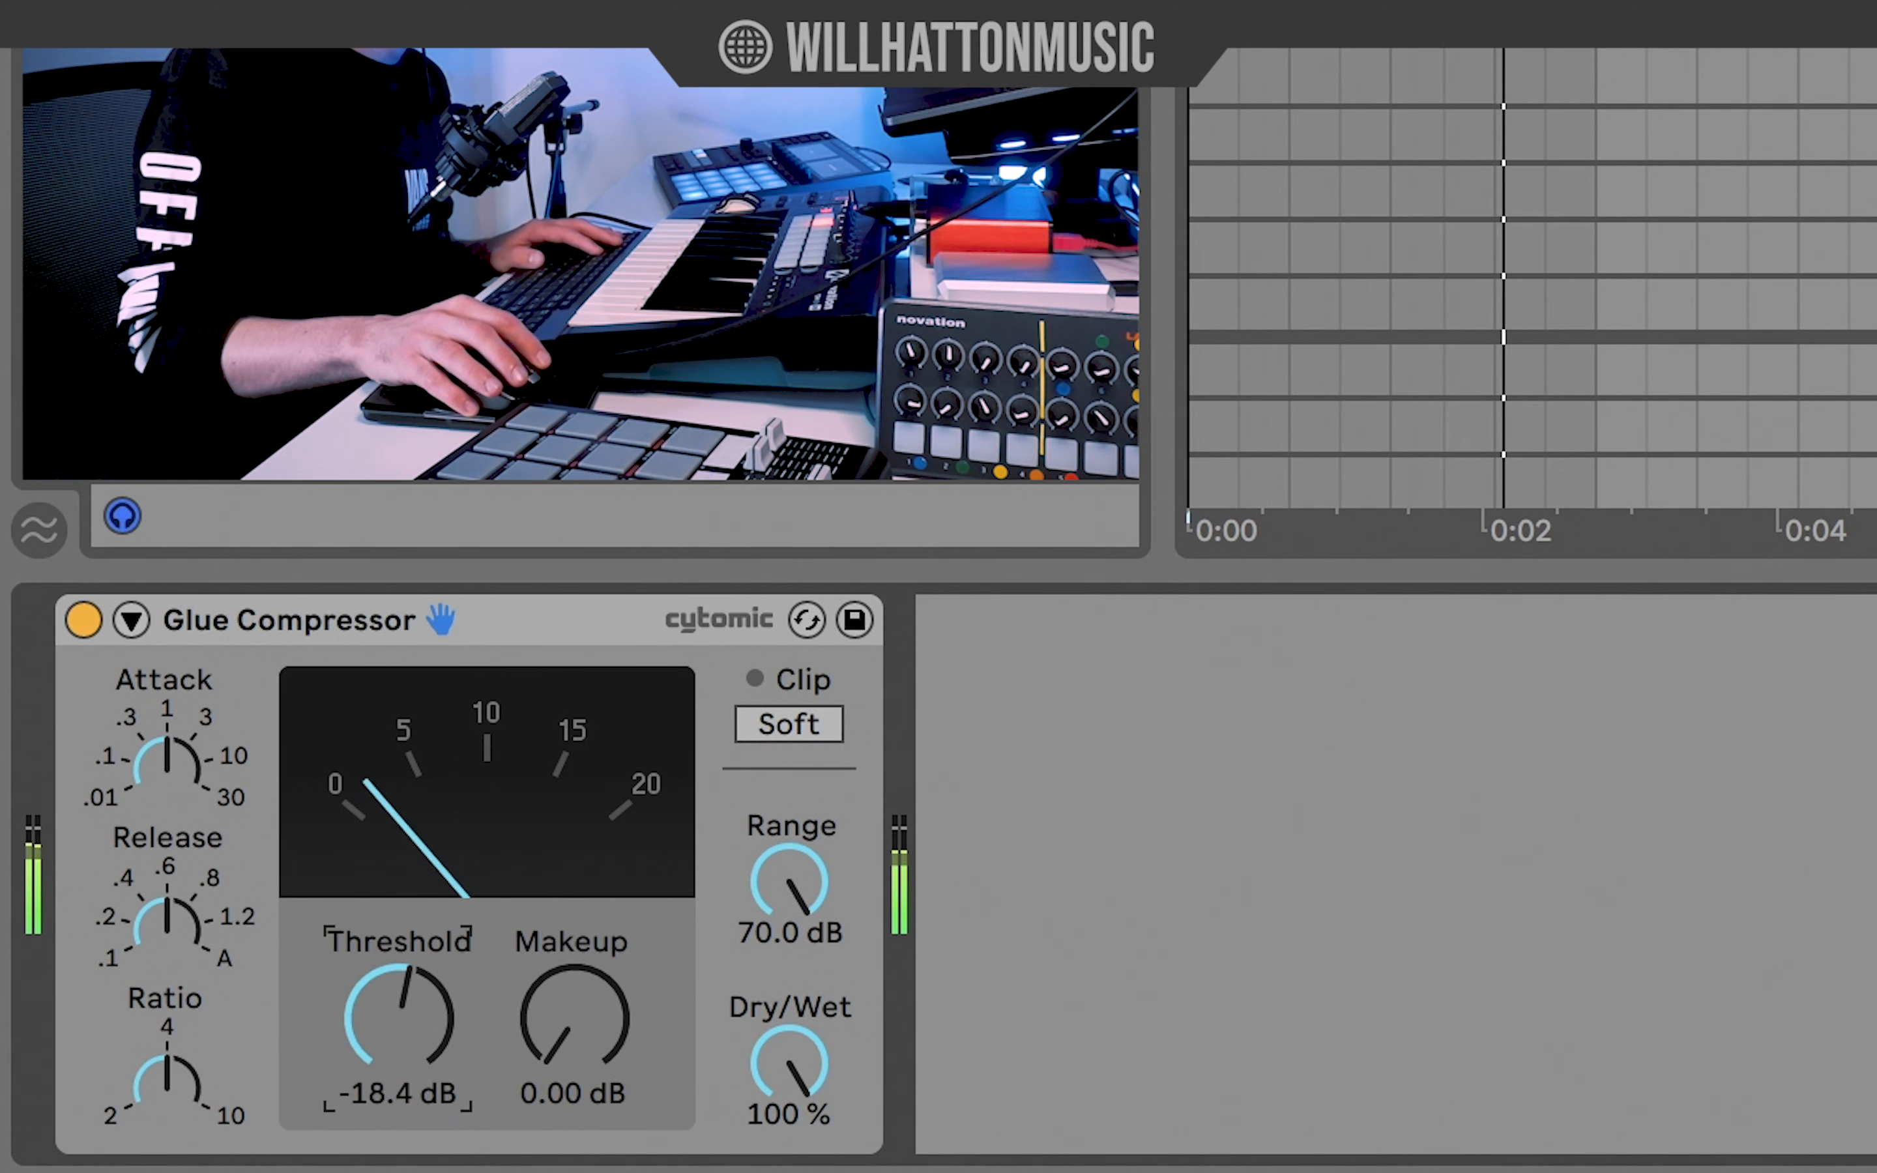
{"action": "left_click_drag", "start_coordinate": [400, 1017], "coordinate": [399, 1018]}
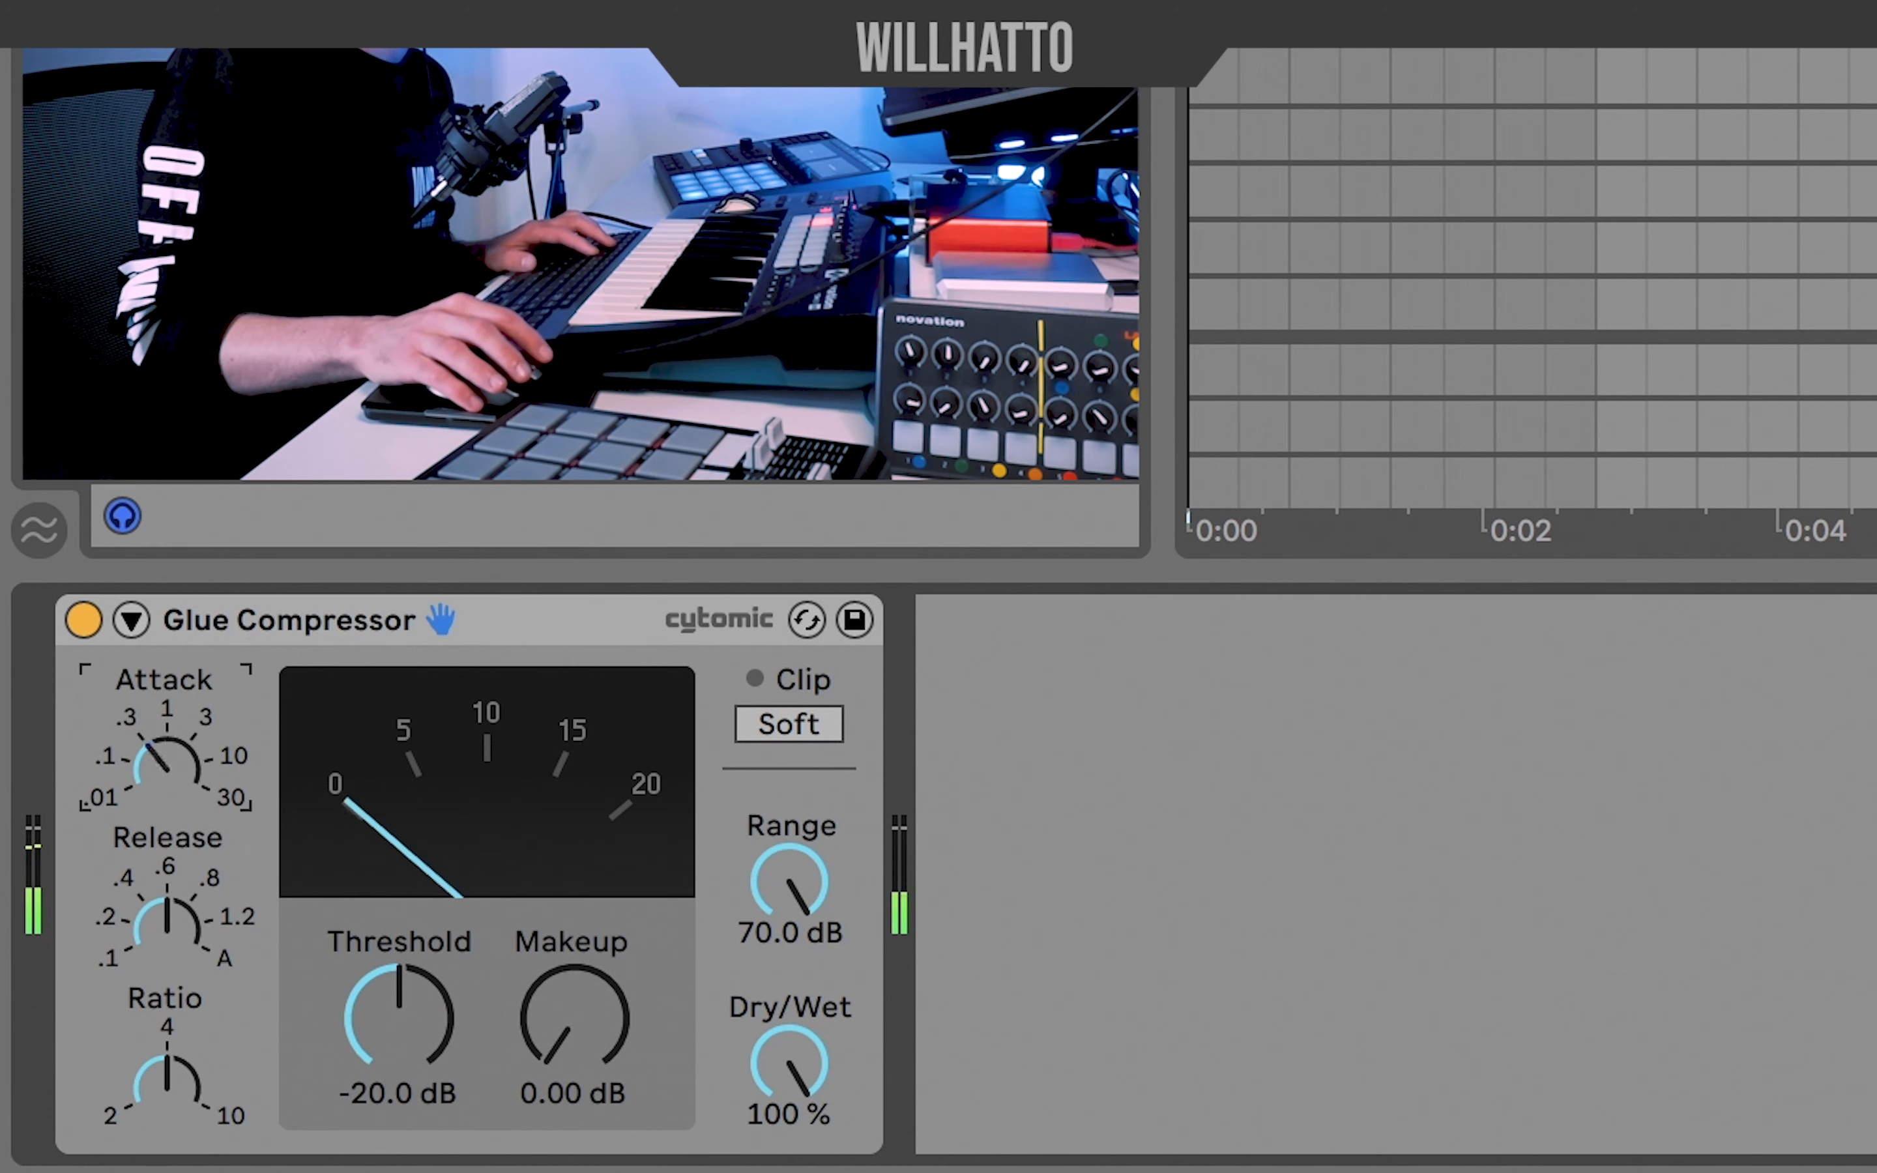
Set the Glue Compressor's attack to .3, ratio to 2 and makeup gain to 4.44 dB.
{"action": "left_click_drag", "start_coordinate": [167, 764], "coordinate": [167, 806]}
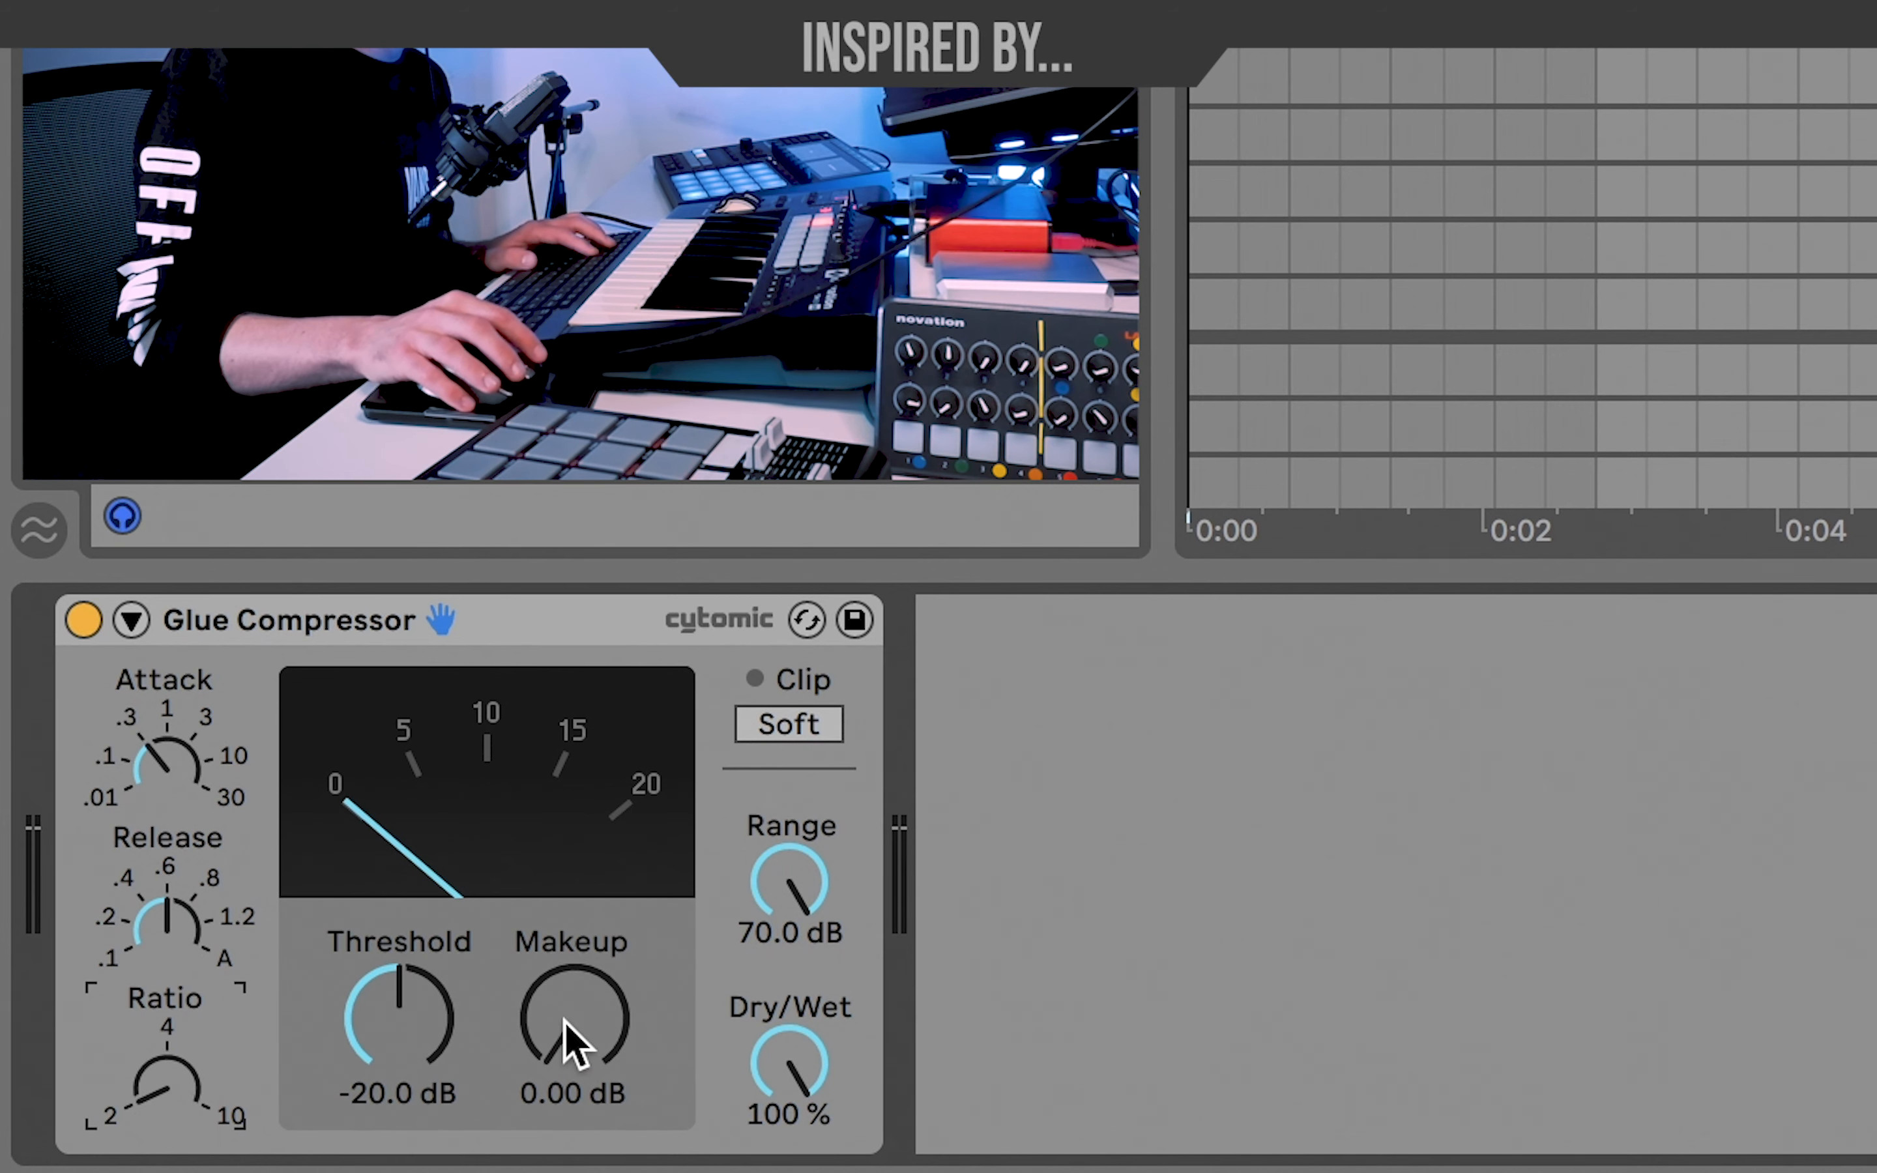
{"action": "key", "text": "space"}
{"action": "mouse_move", "coordinate": [565, 1021]}
{"action": "left_mouse_down"}
{"action": "mouse_move", "coordinate": [565, 980]}
{"action": "mouse_move", "coordinate": [570, 1030]}
{"action": "left_mouse_up"}
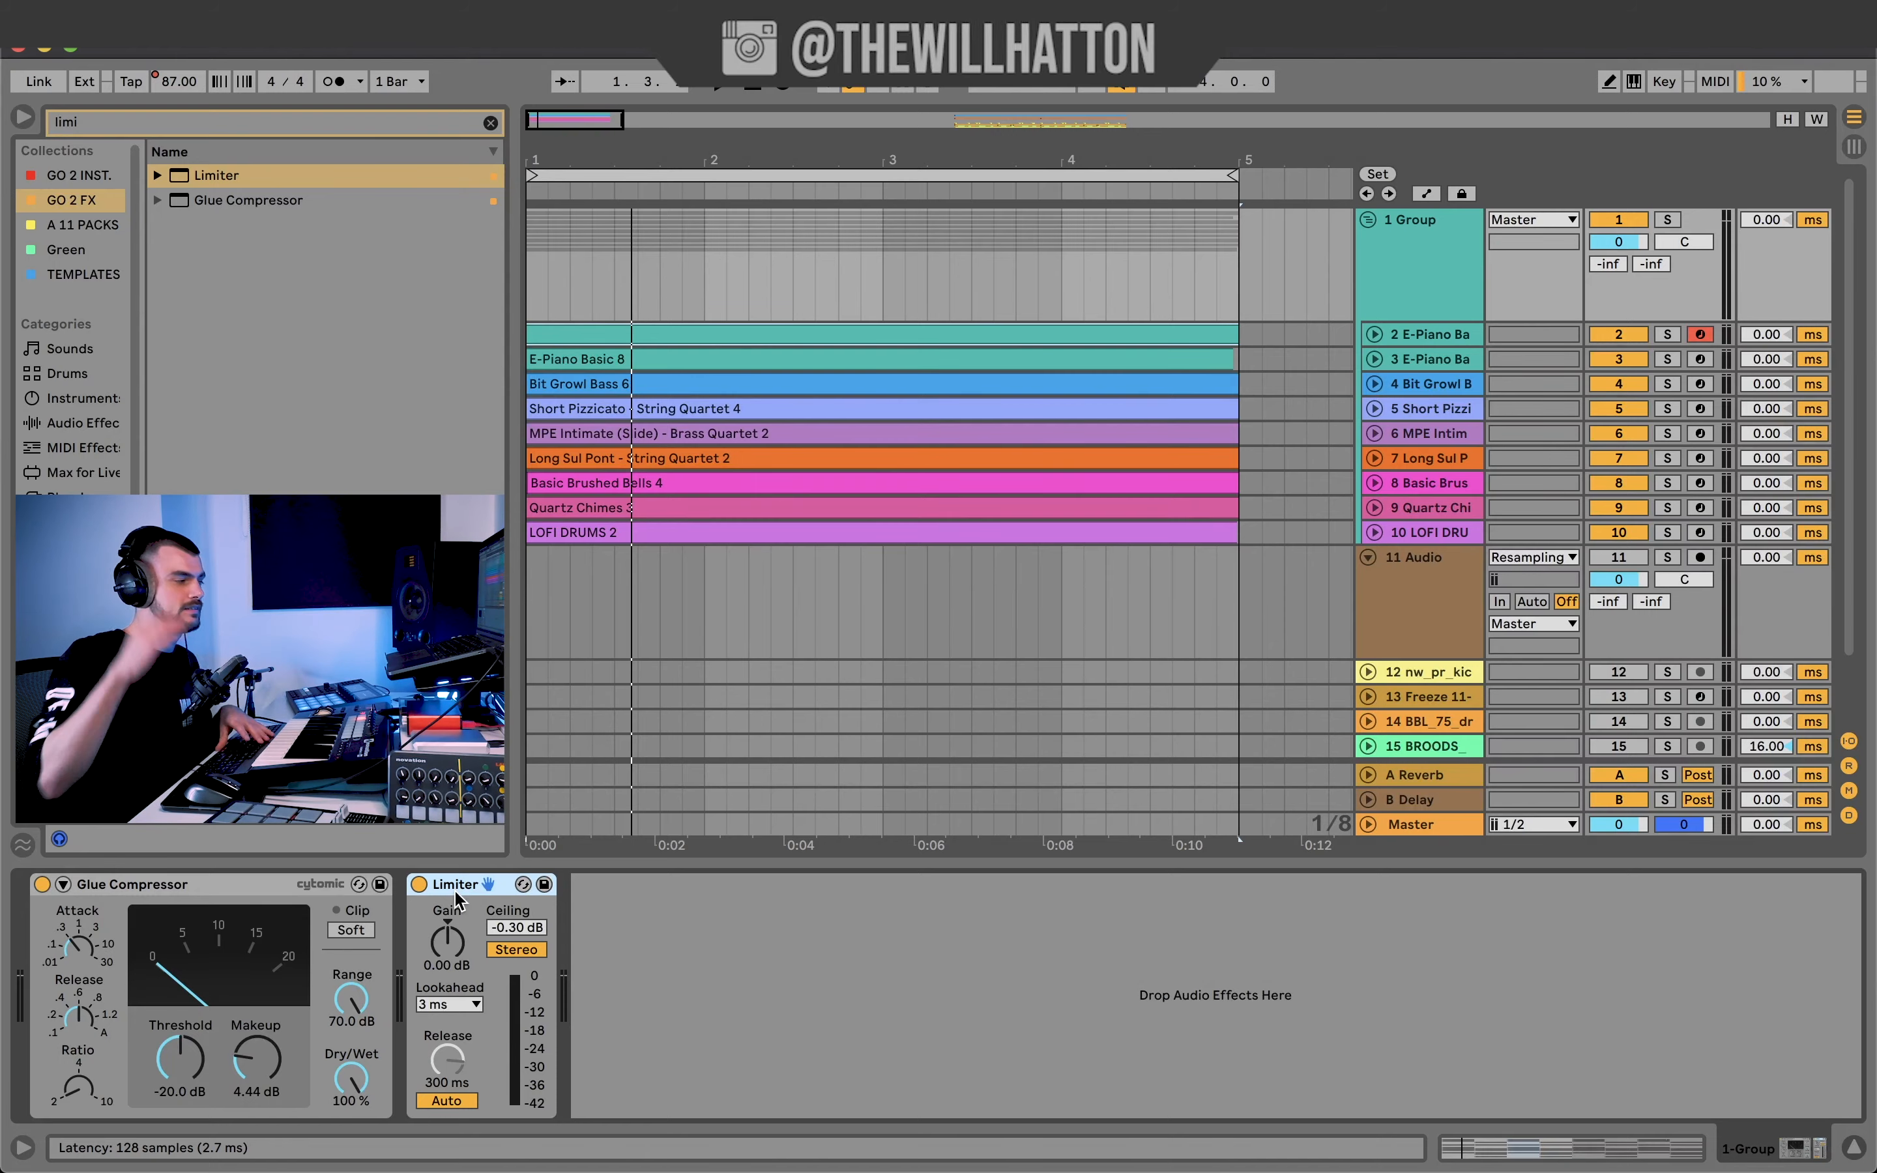
Enable EQ Eight and ValhallaVintageVerb on the first E-Piano track and check the reverb's settings.
{"action": "left_click", "coordinate": [1856, 1148]}
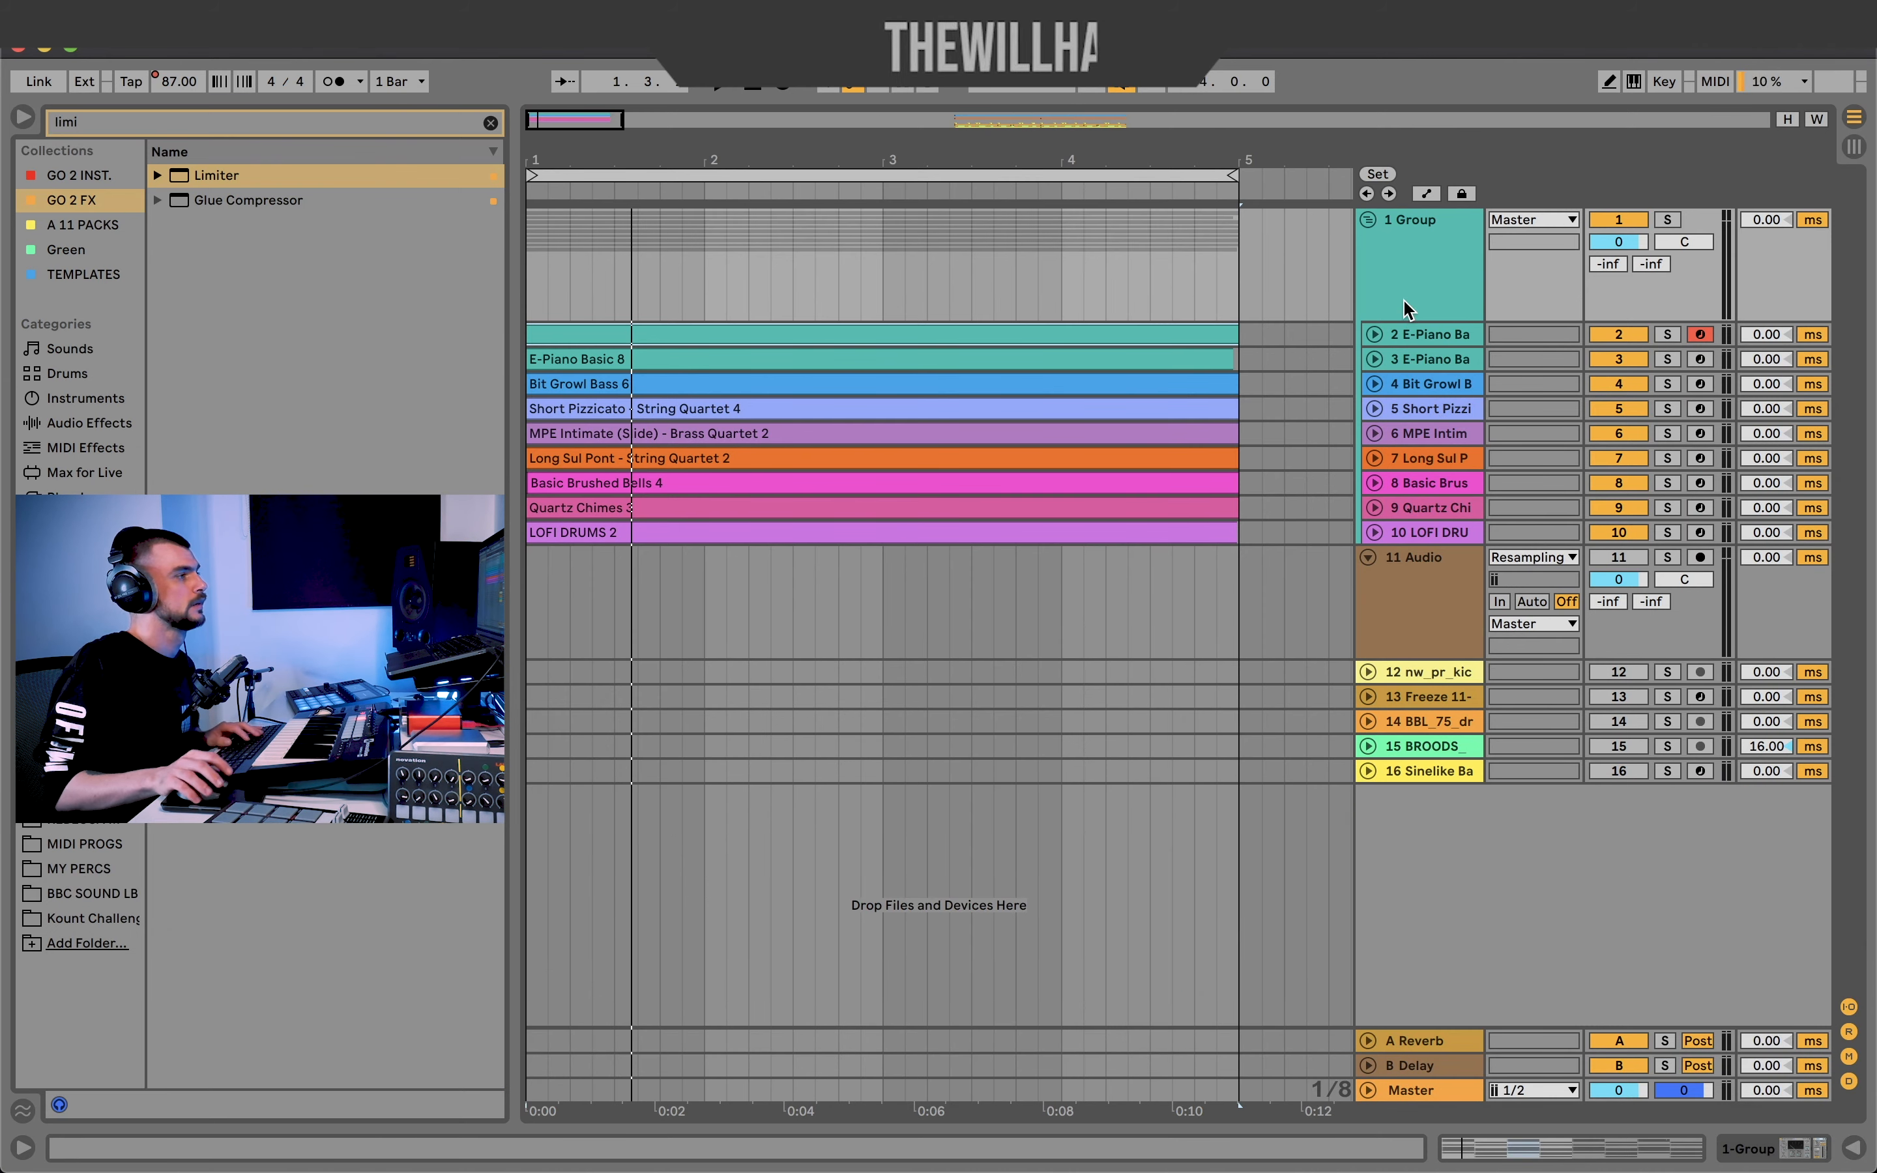
{"action": "double_click", "coordinate": [1411, 334]}
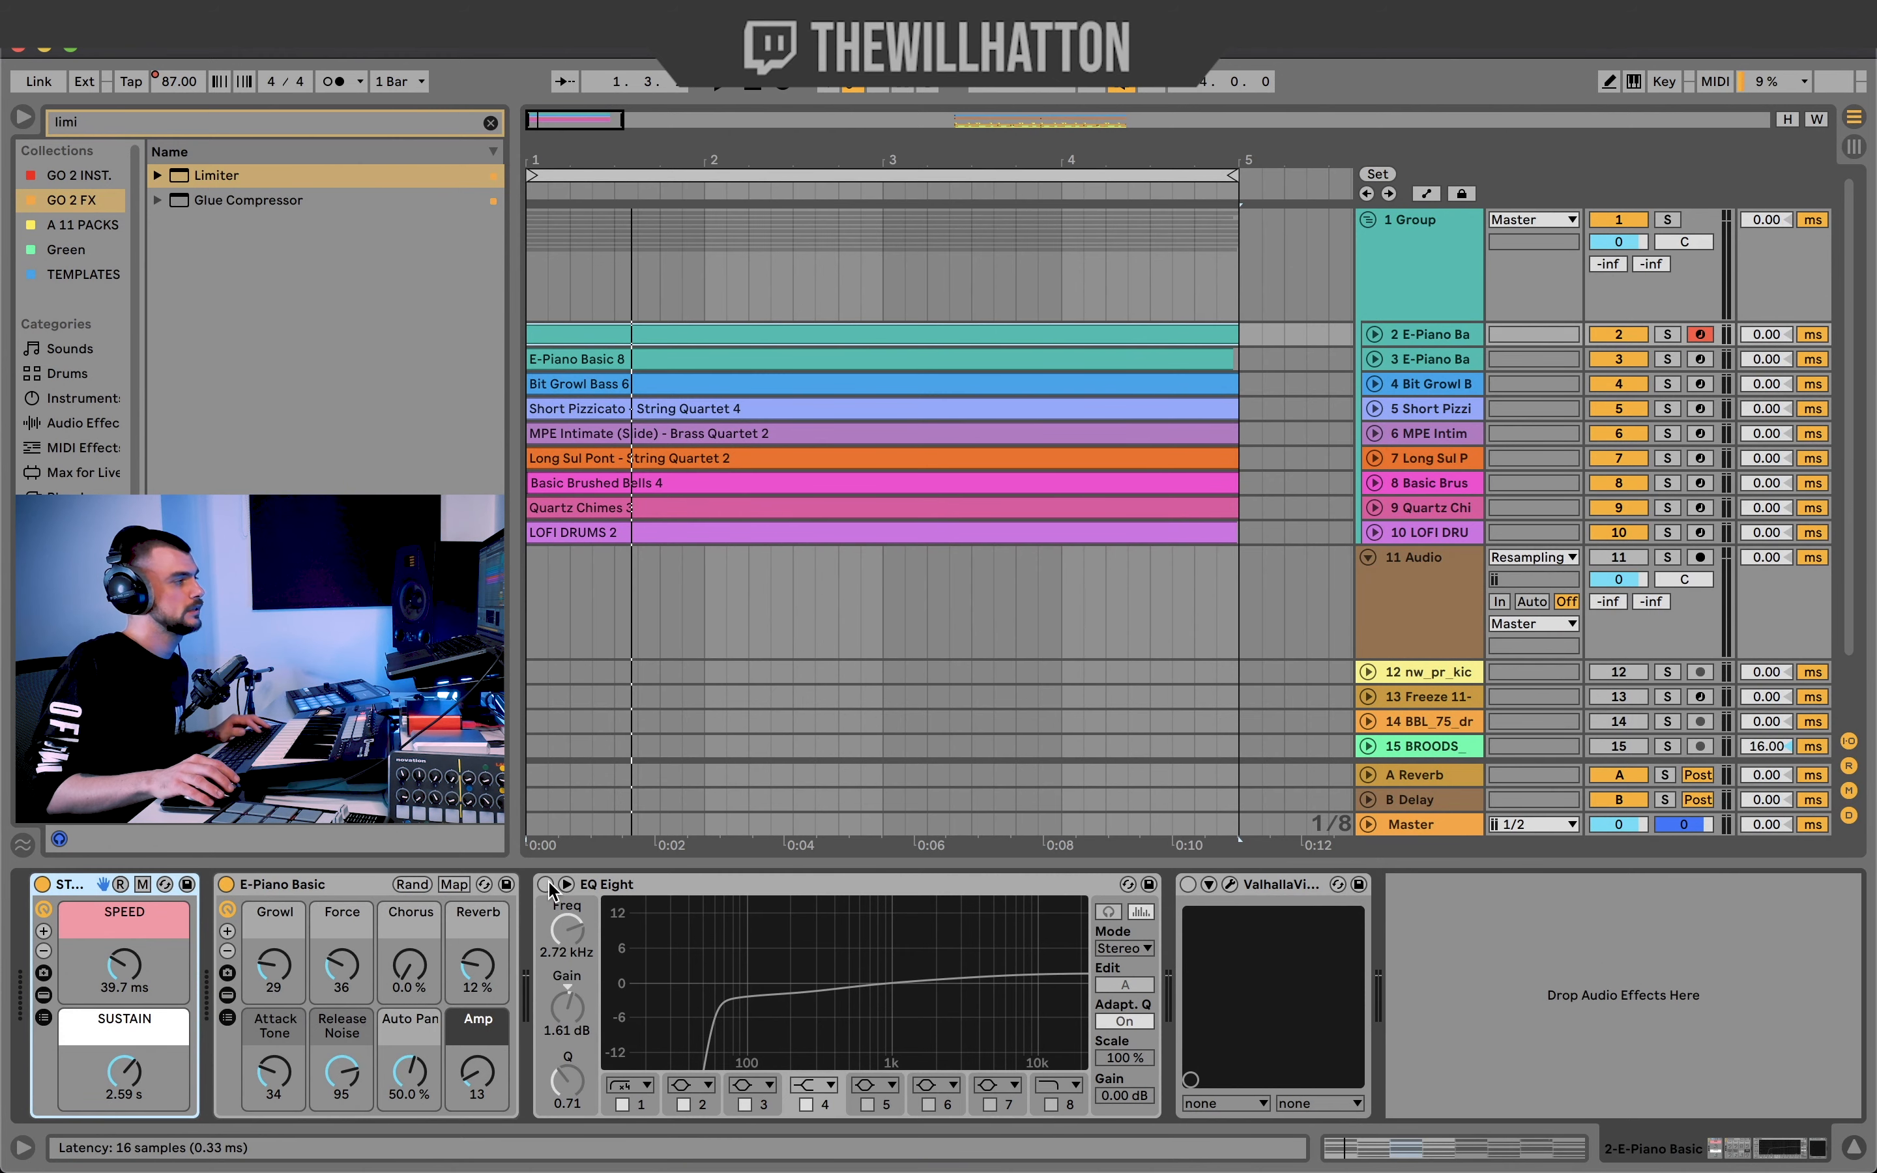
{"action": "left_click", "coordinate": [547, 885]}
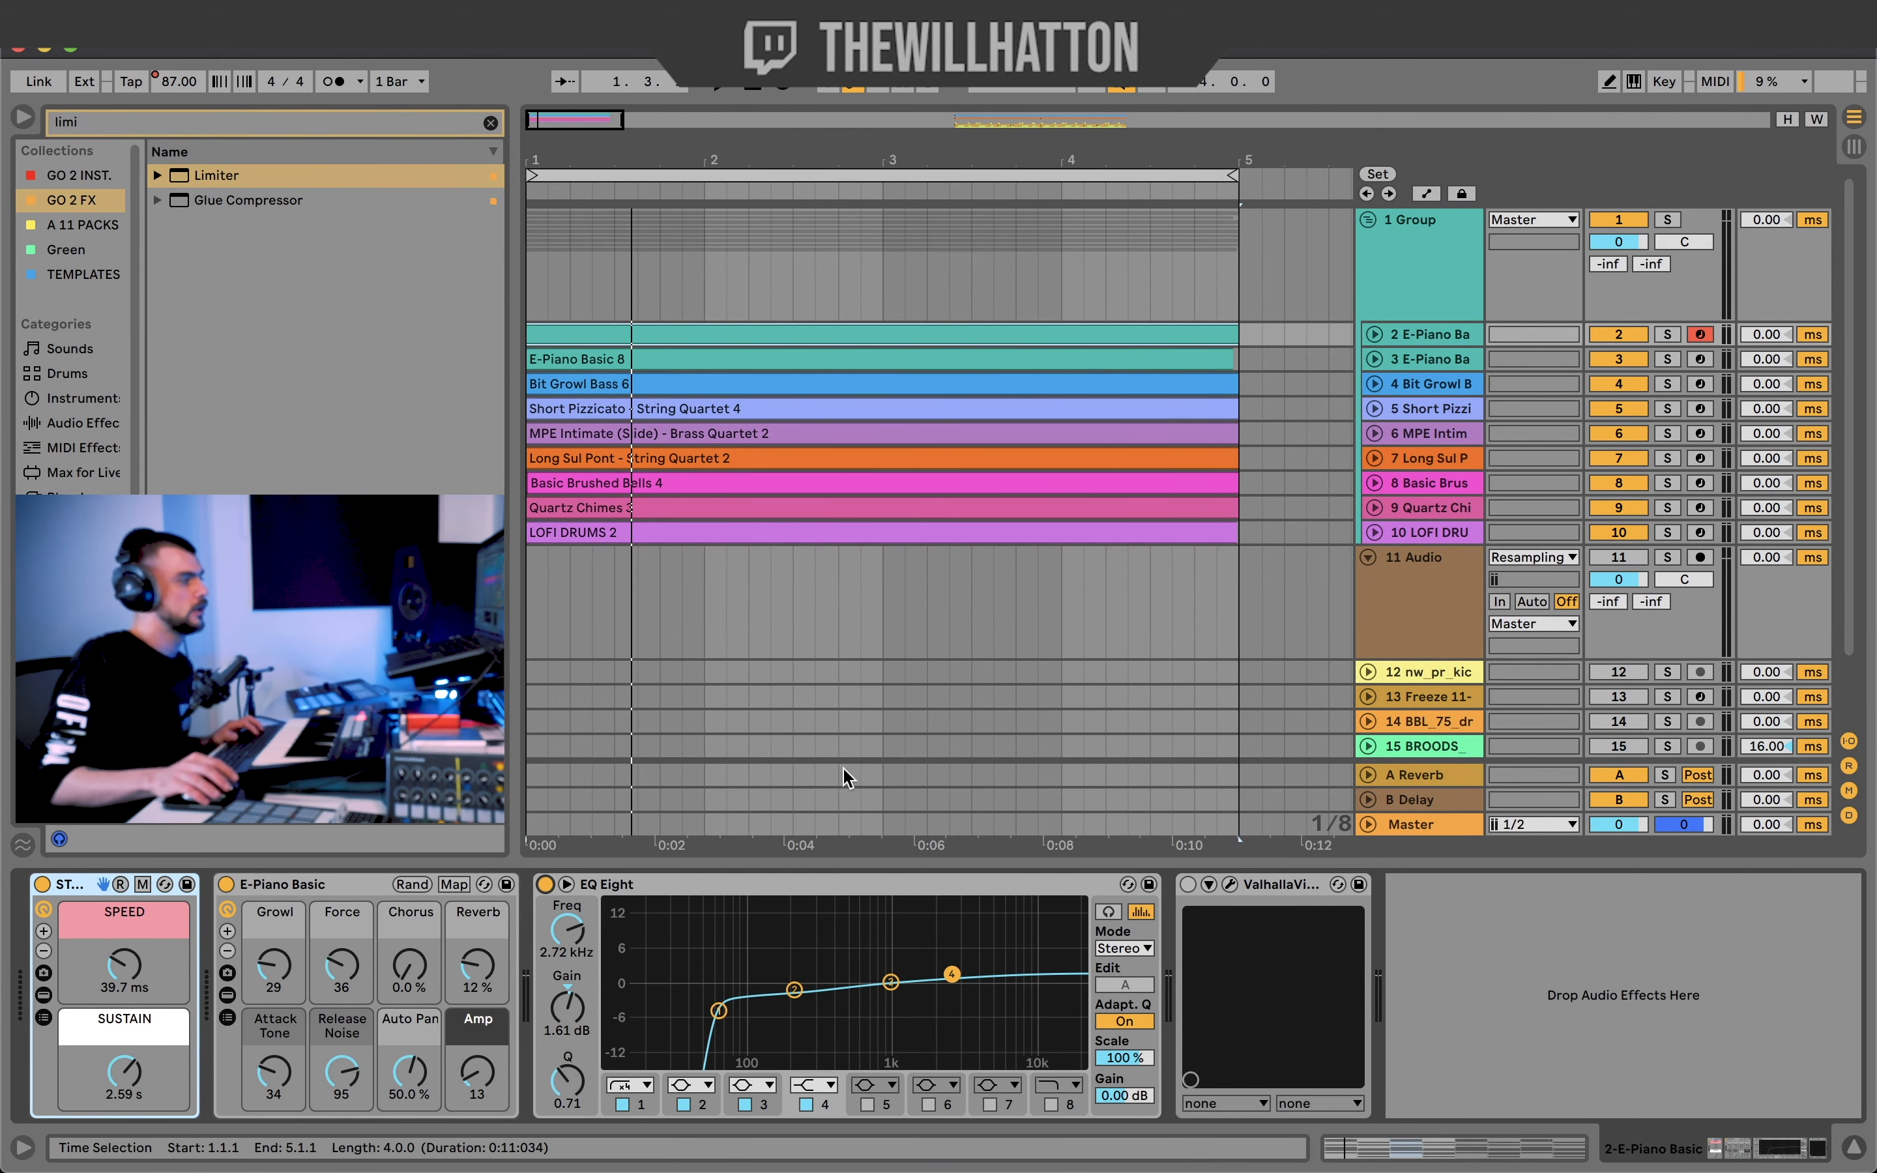
{"action": "left_click", "coordinate": [1229, 885]}
{"action": "left_click_drag", "start_coordinate": [186, 377], "coordinate": [184, 379]}
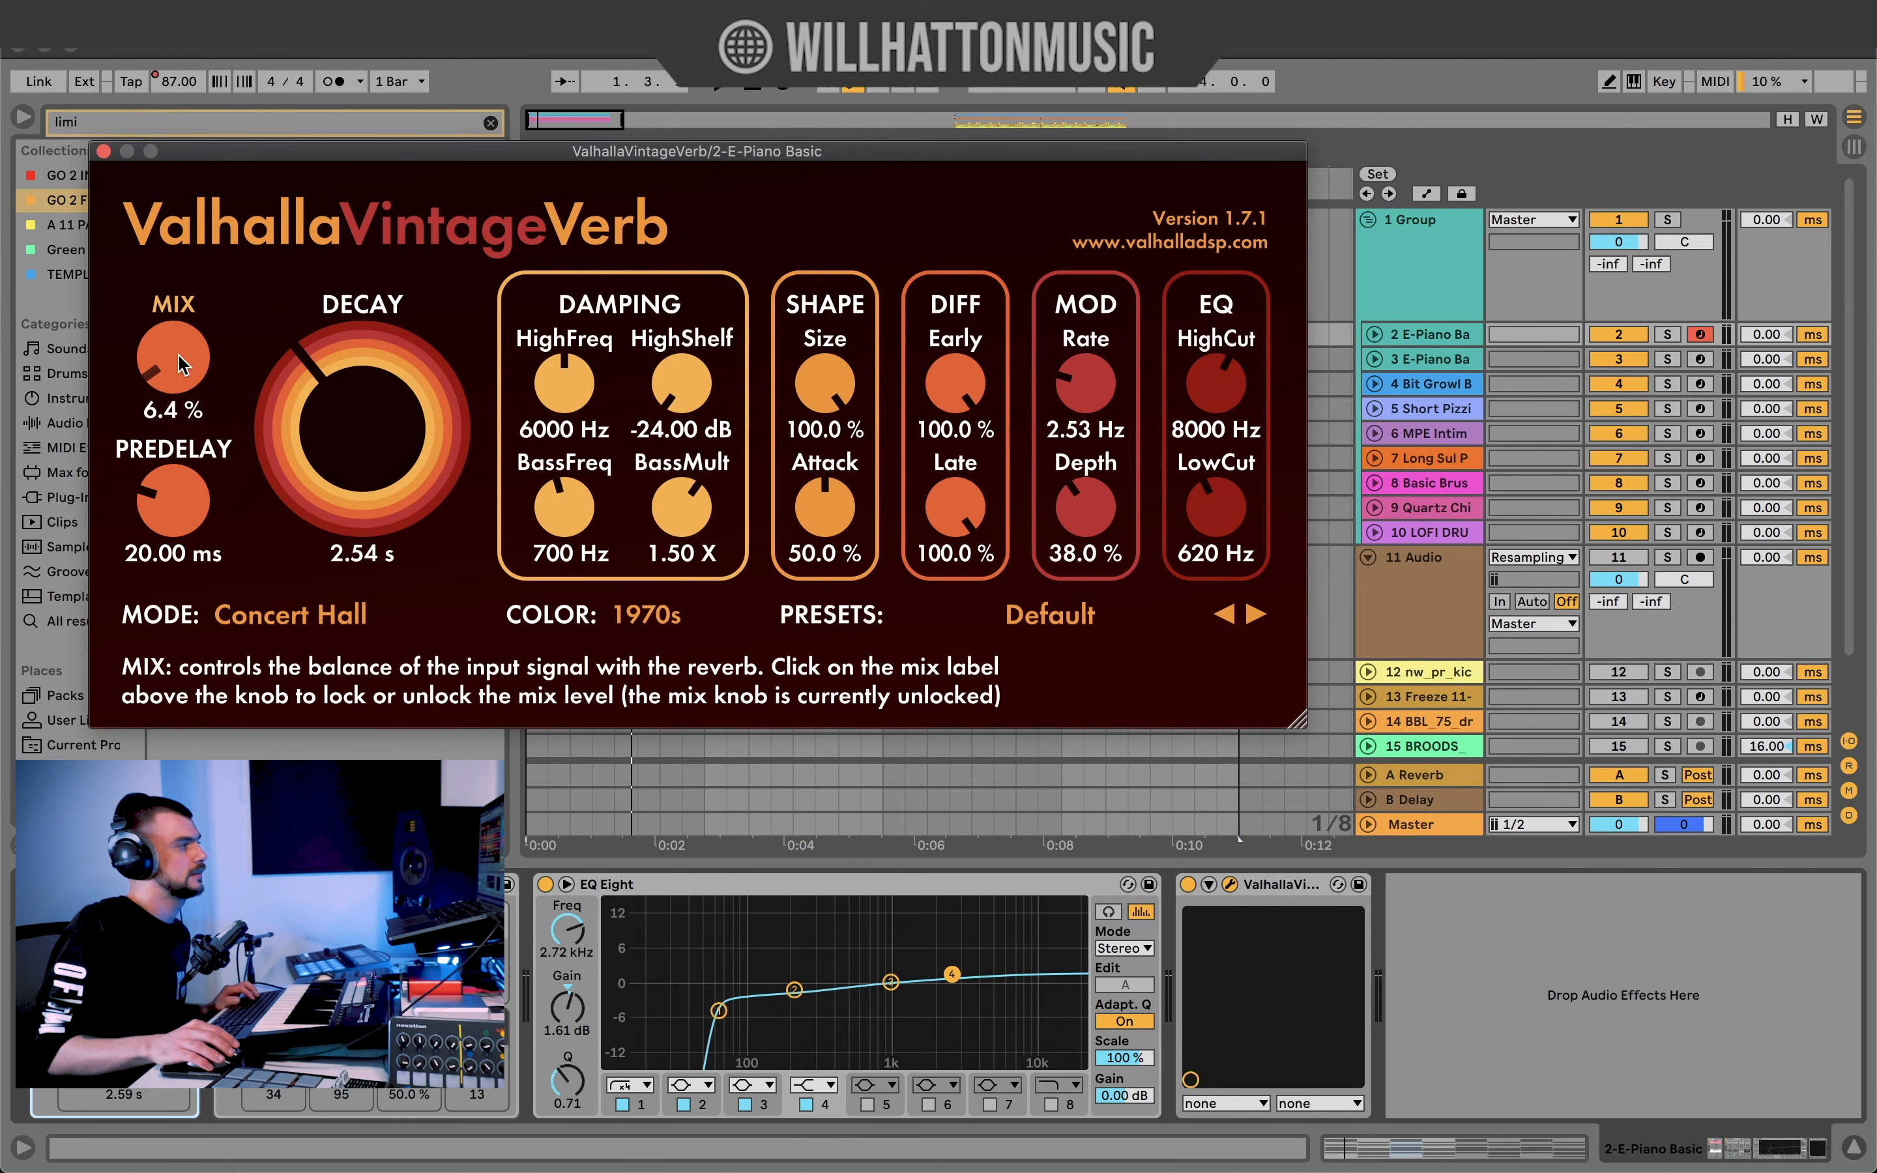
{"action": "left_click", "coordinate": [103, 152]}
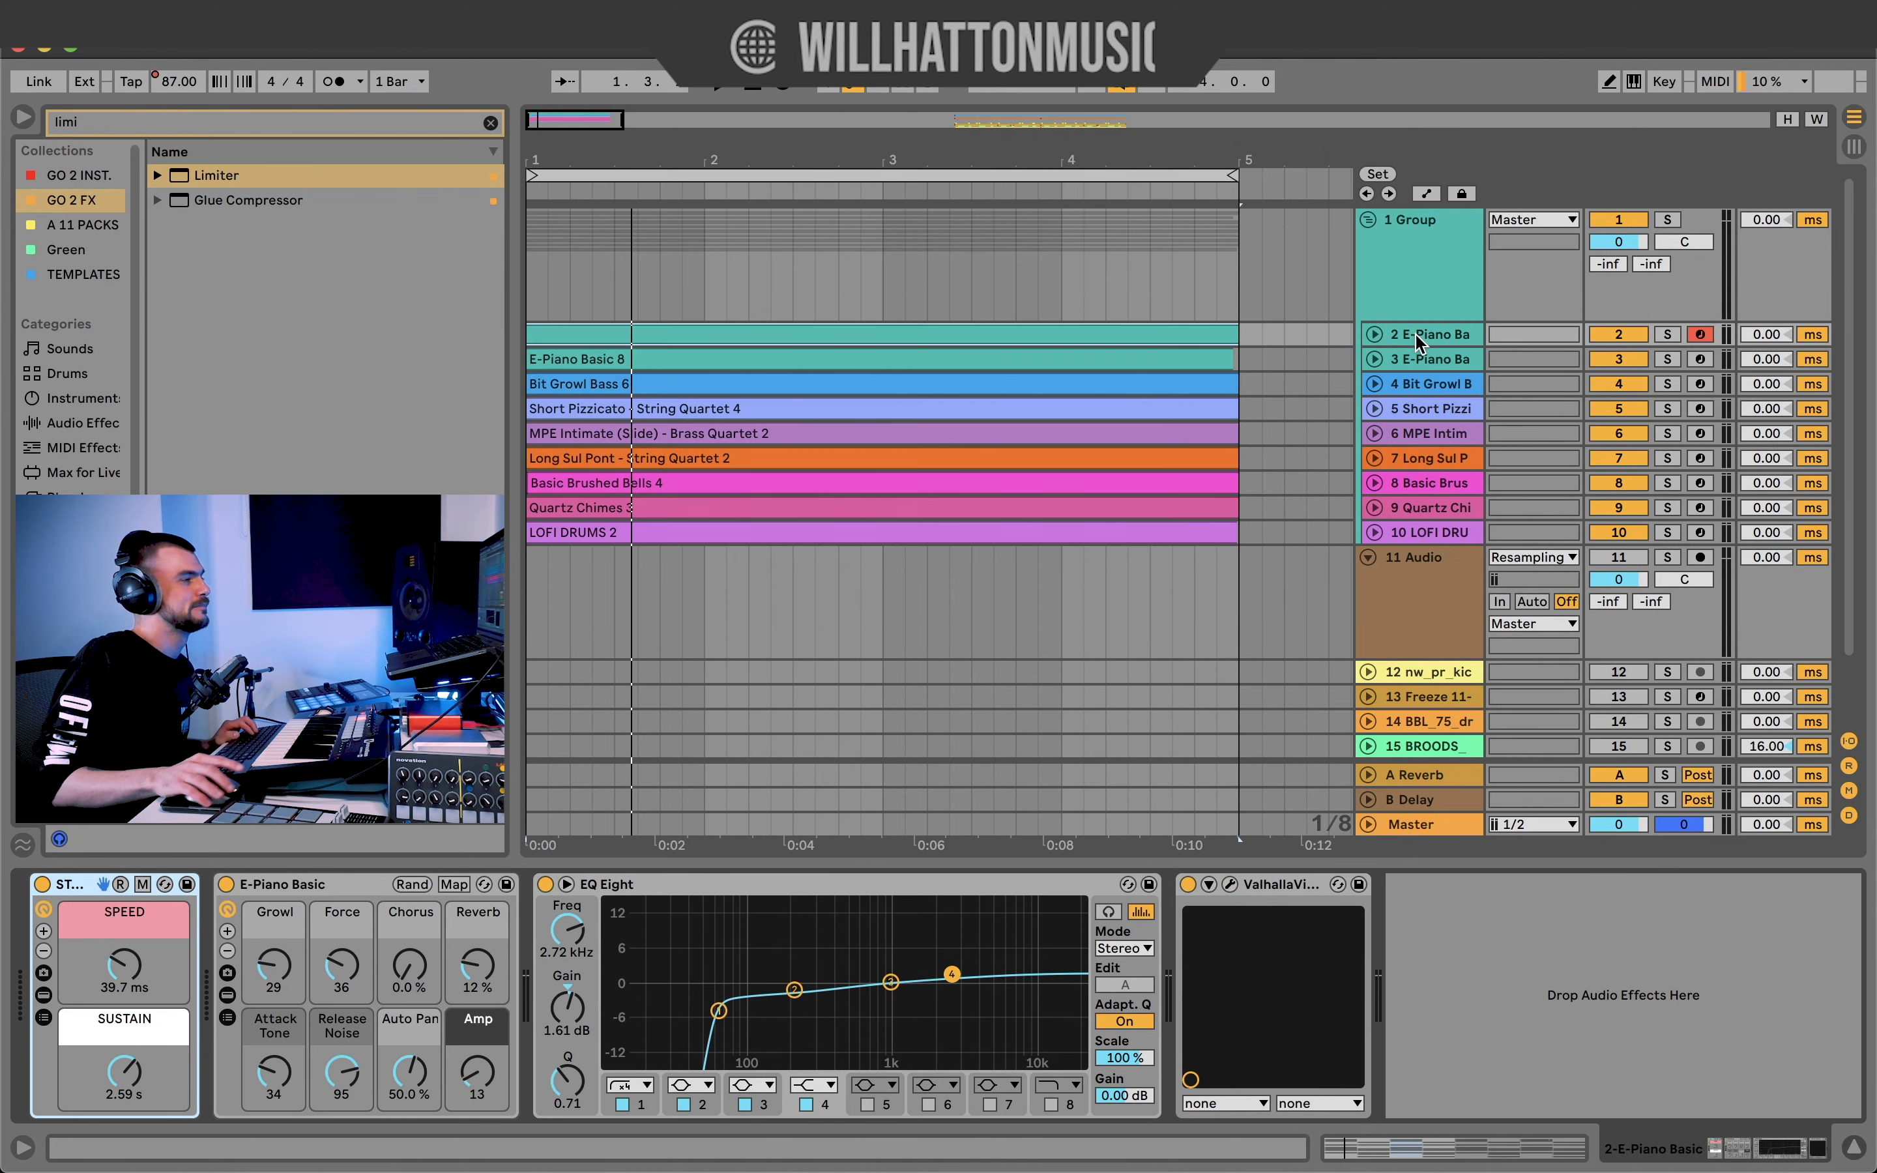
Review the device chain on the second E-Piano track and the effects on the group track.
{"action": "left_click", "coordinate": [1420, 359]}
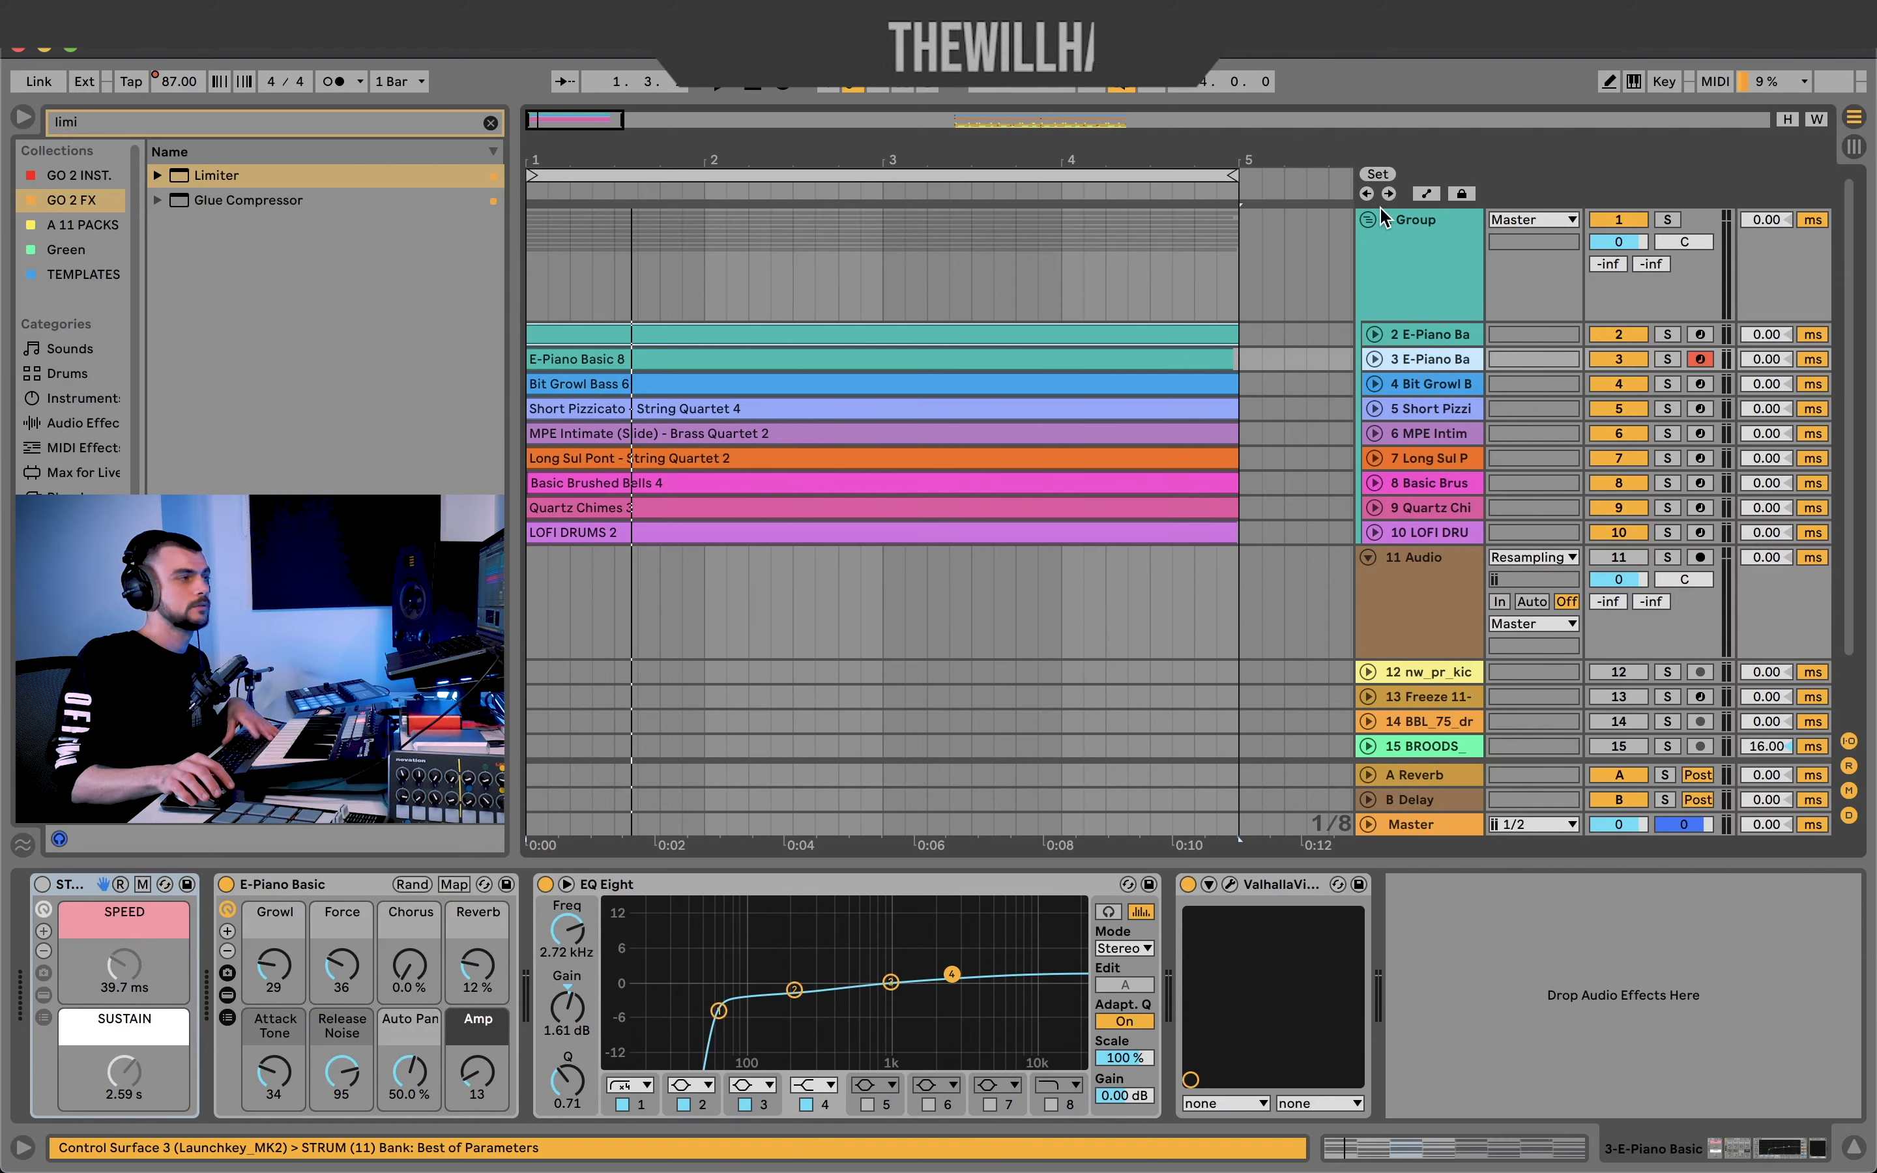
{"action": "left_click", "coordinate": [1368, 221]}
{"action": "left_click", "coordinate": [1368, 221]}
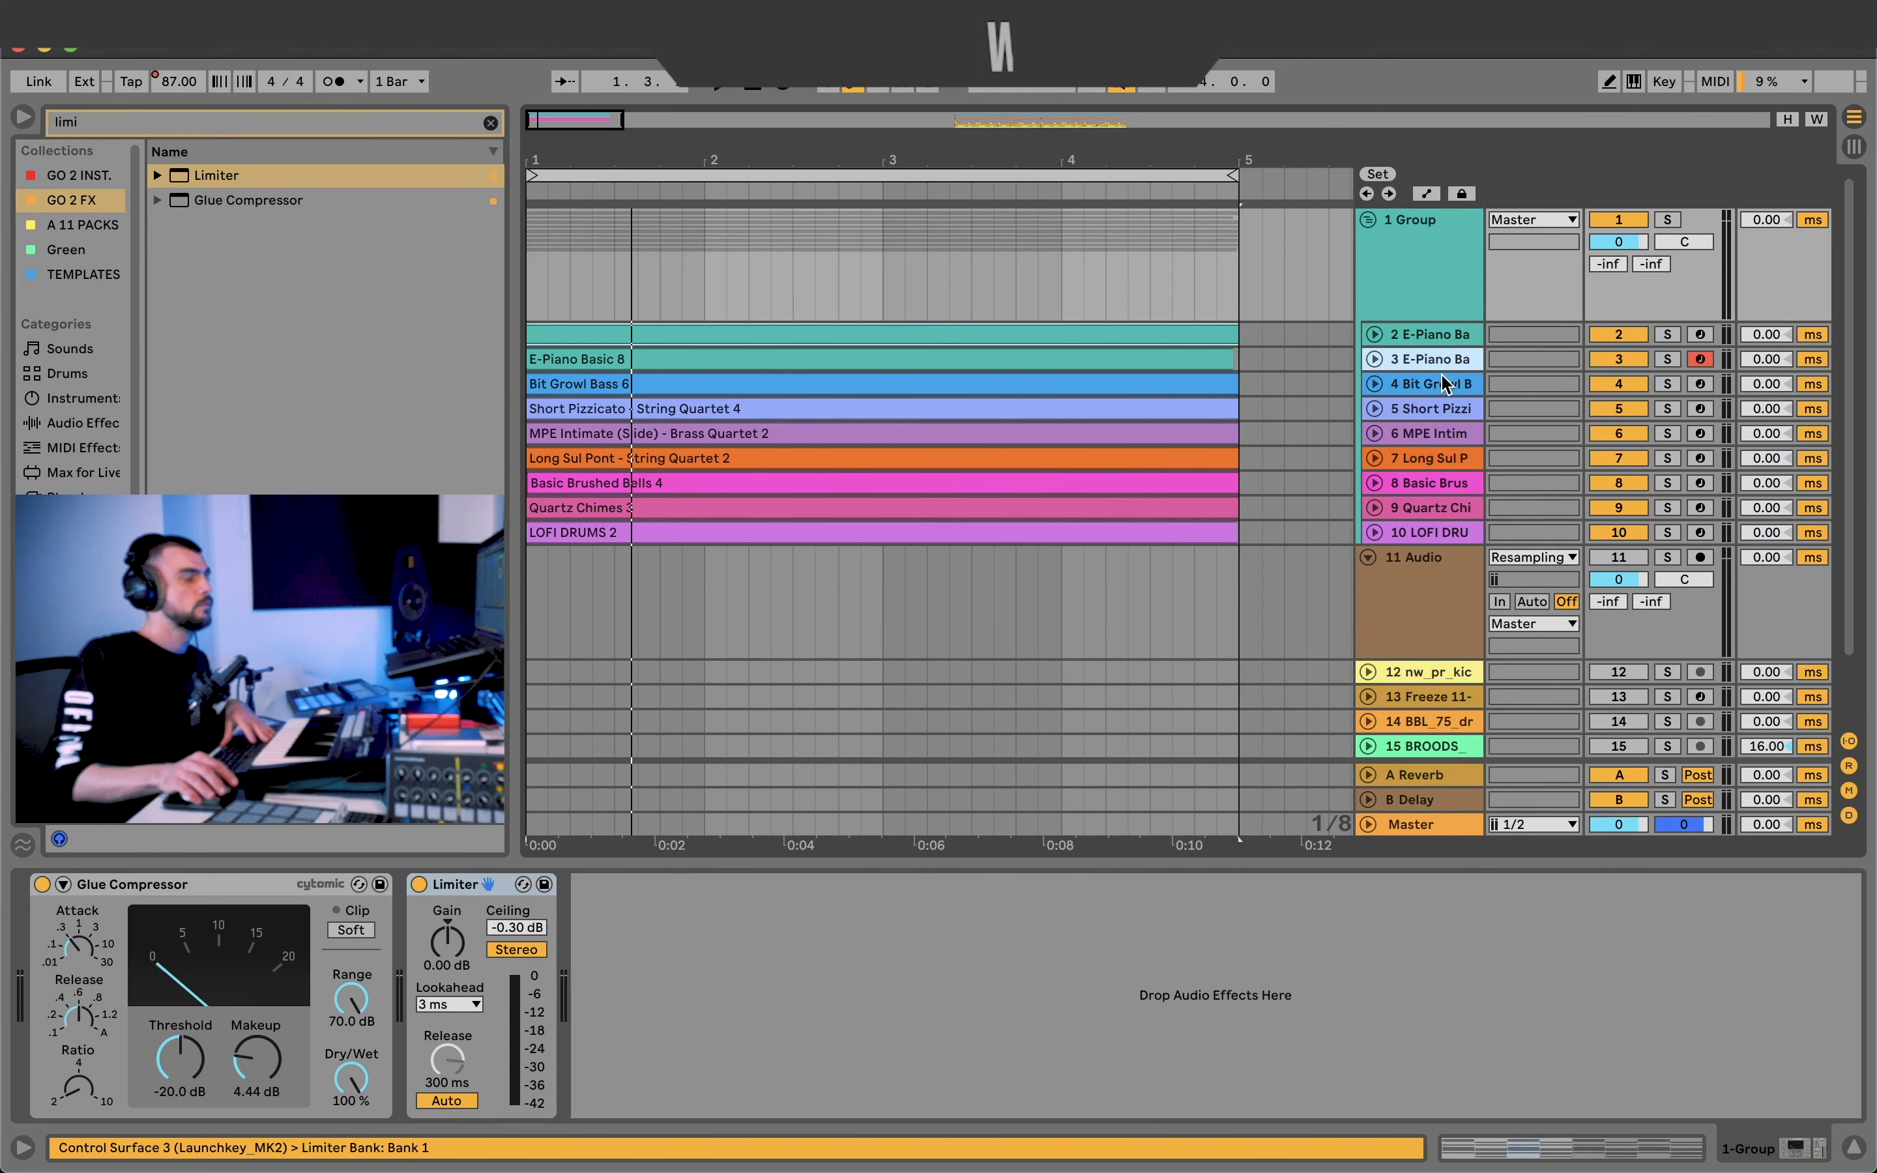
Compare the Bit Growl Bass sound with EQ Eight off and on, and leave the EQ enabled.
{"action": "left_click", "coordinate": [1396, 385]}
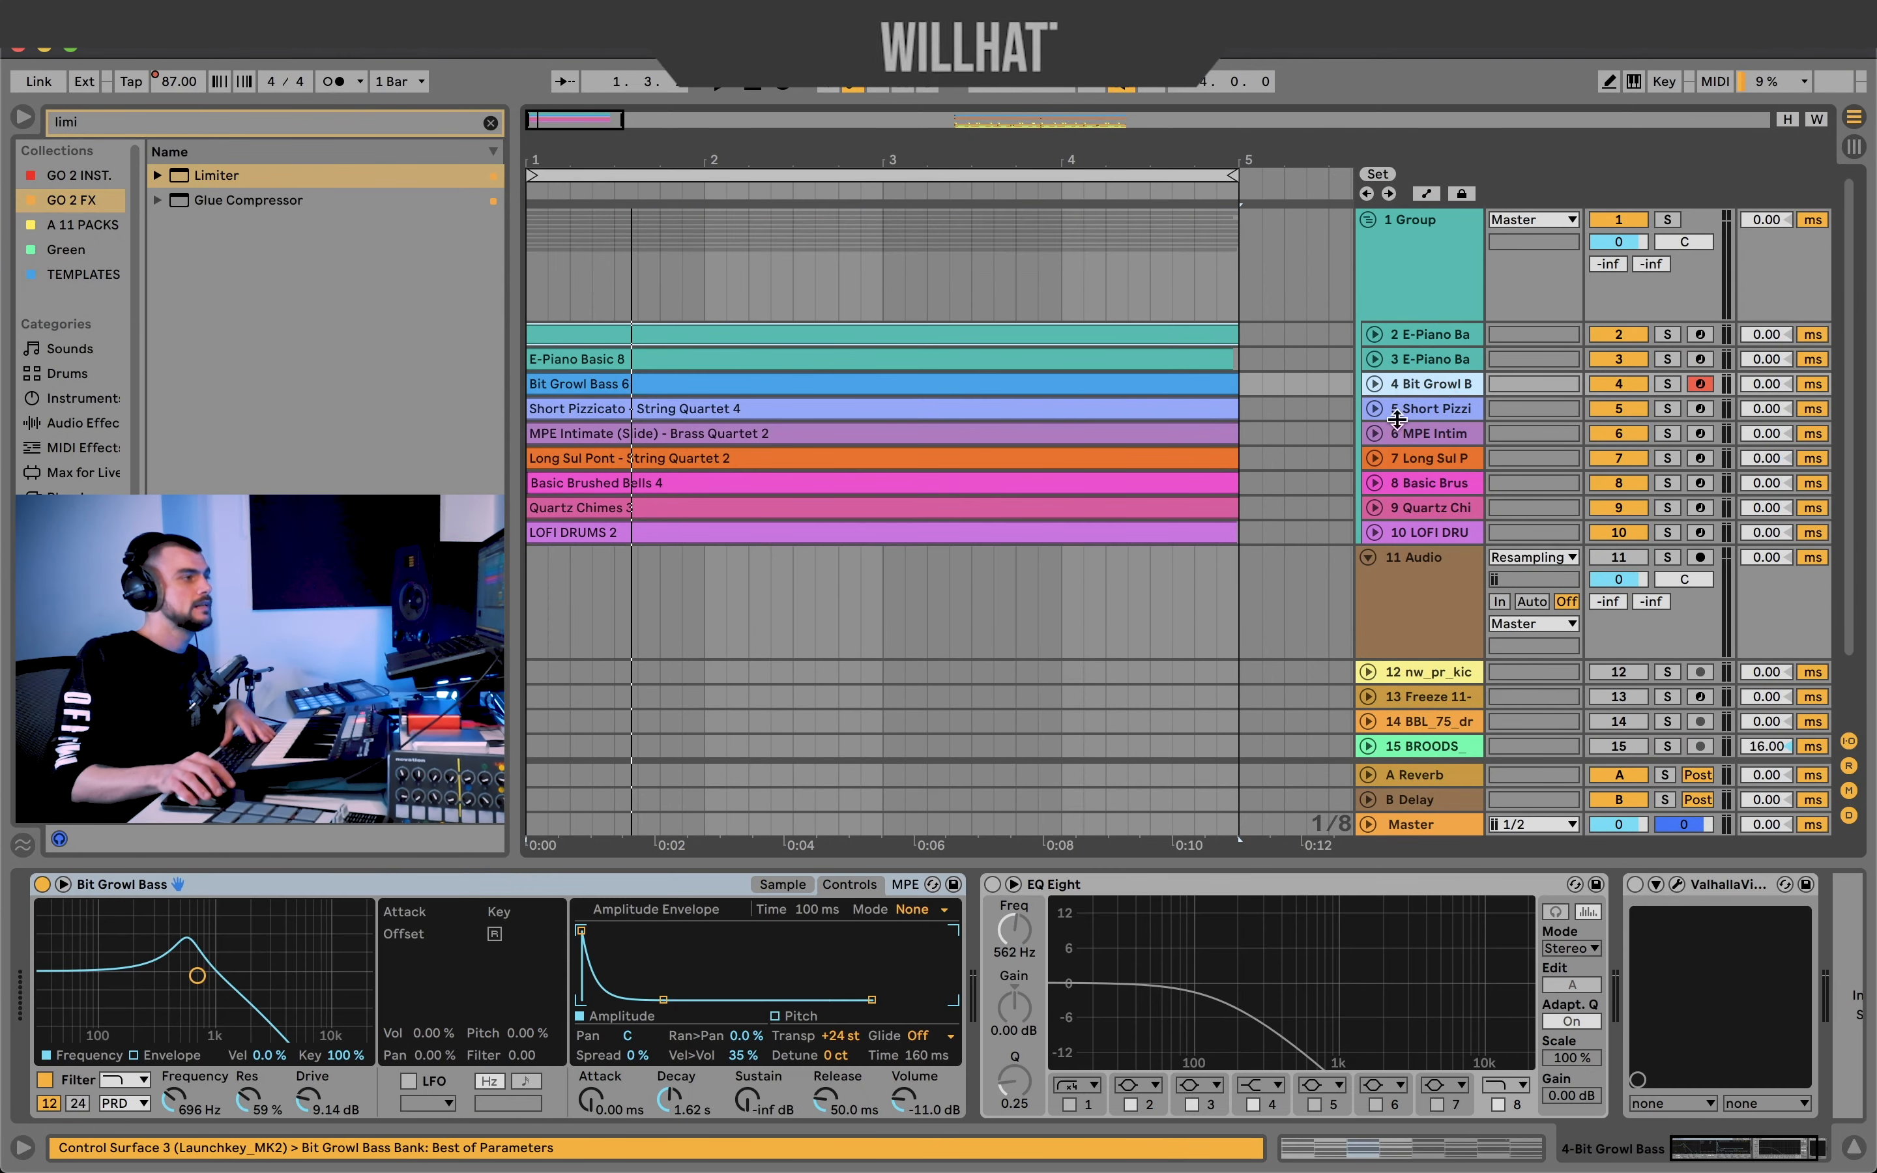
{"action": "left_click", "coordinate": [992, 884]}
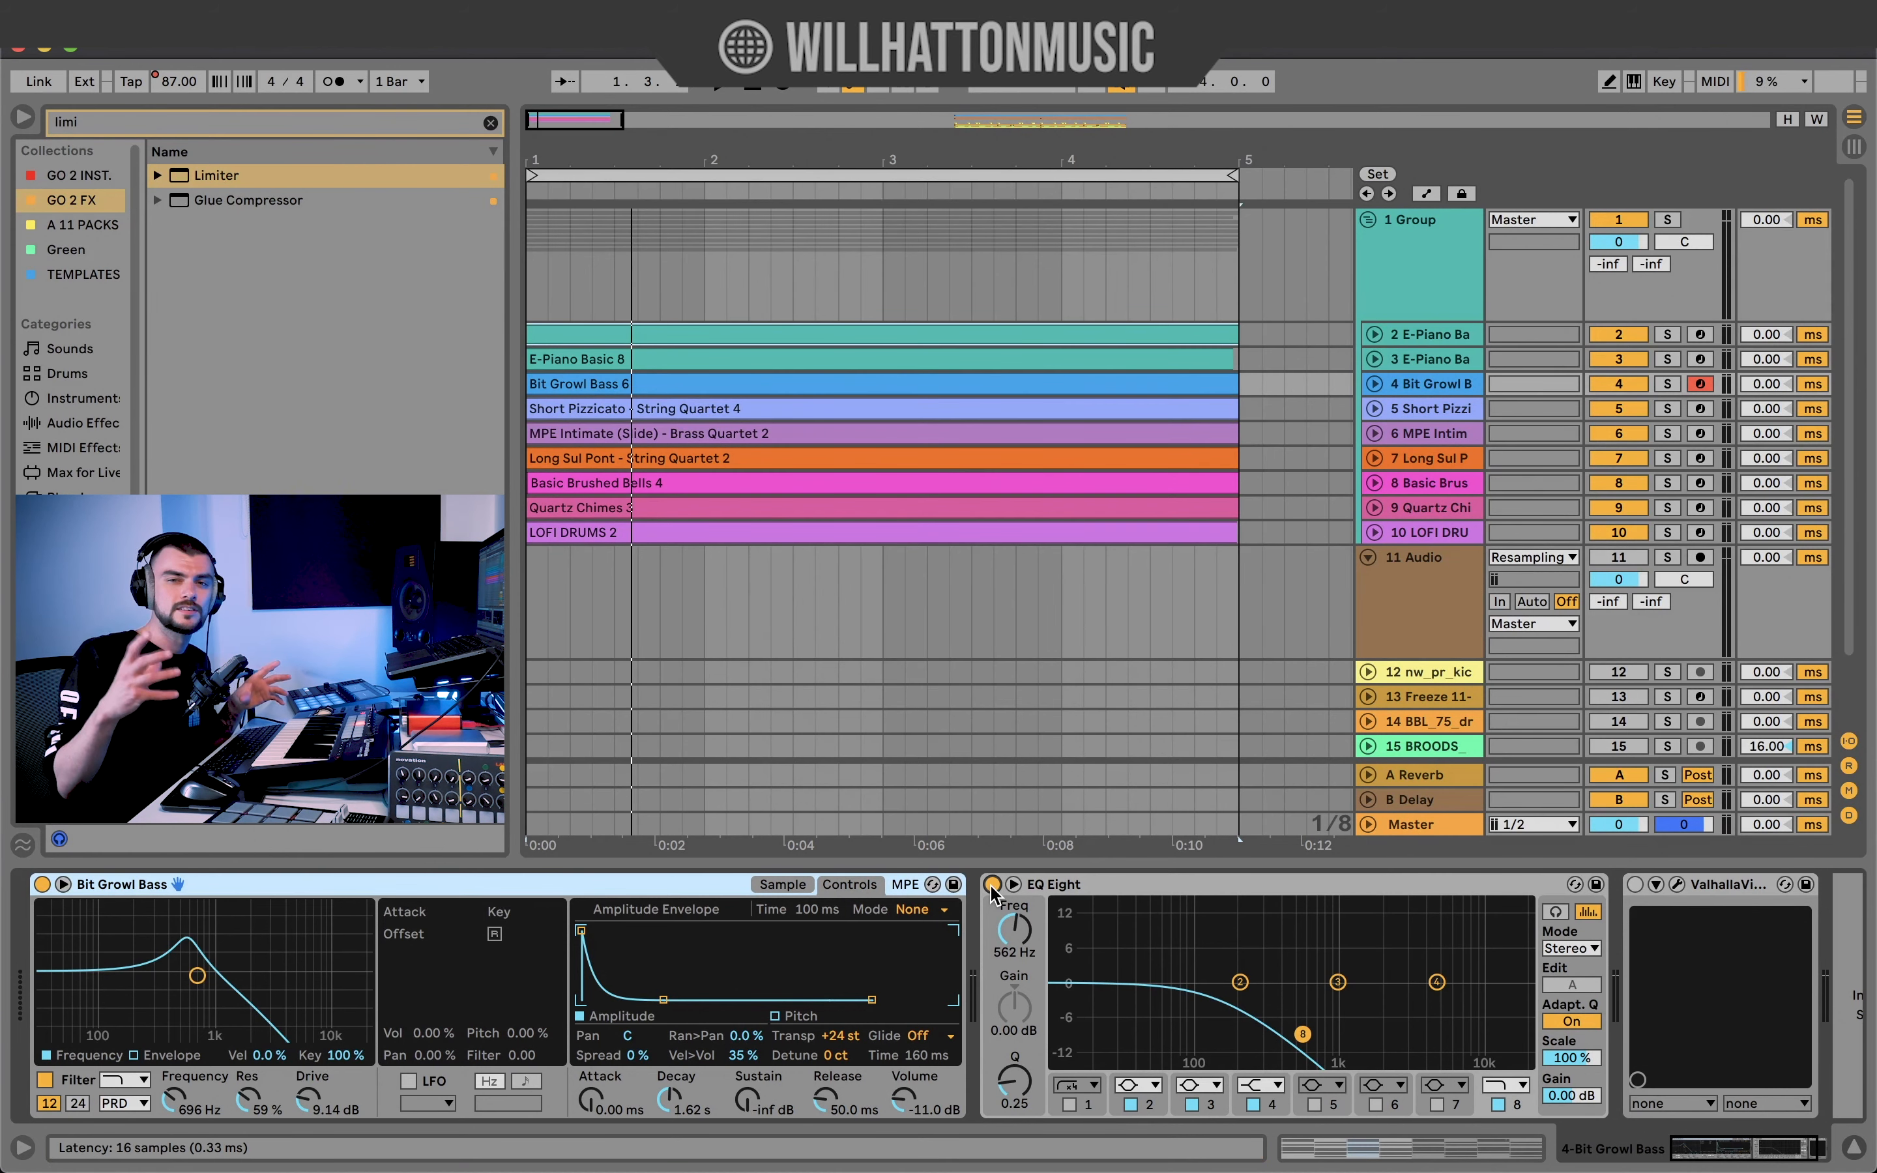
{"action": "left_click", "coordinate": [992, 885]}
{"action": "left_click", "coordinate": [1448, 386]}
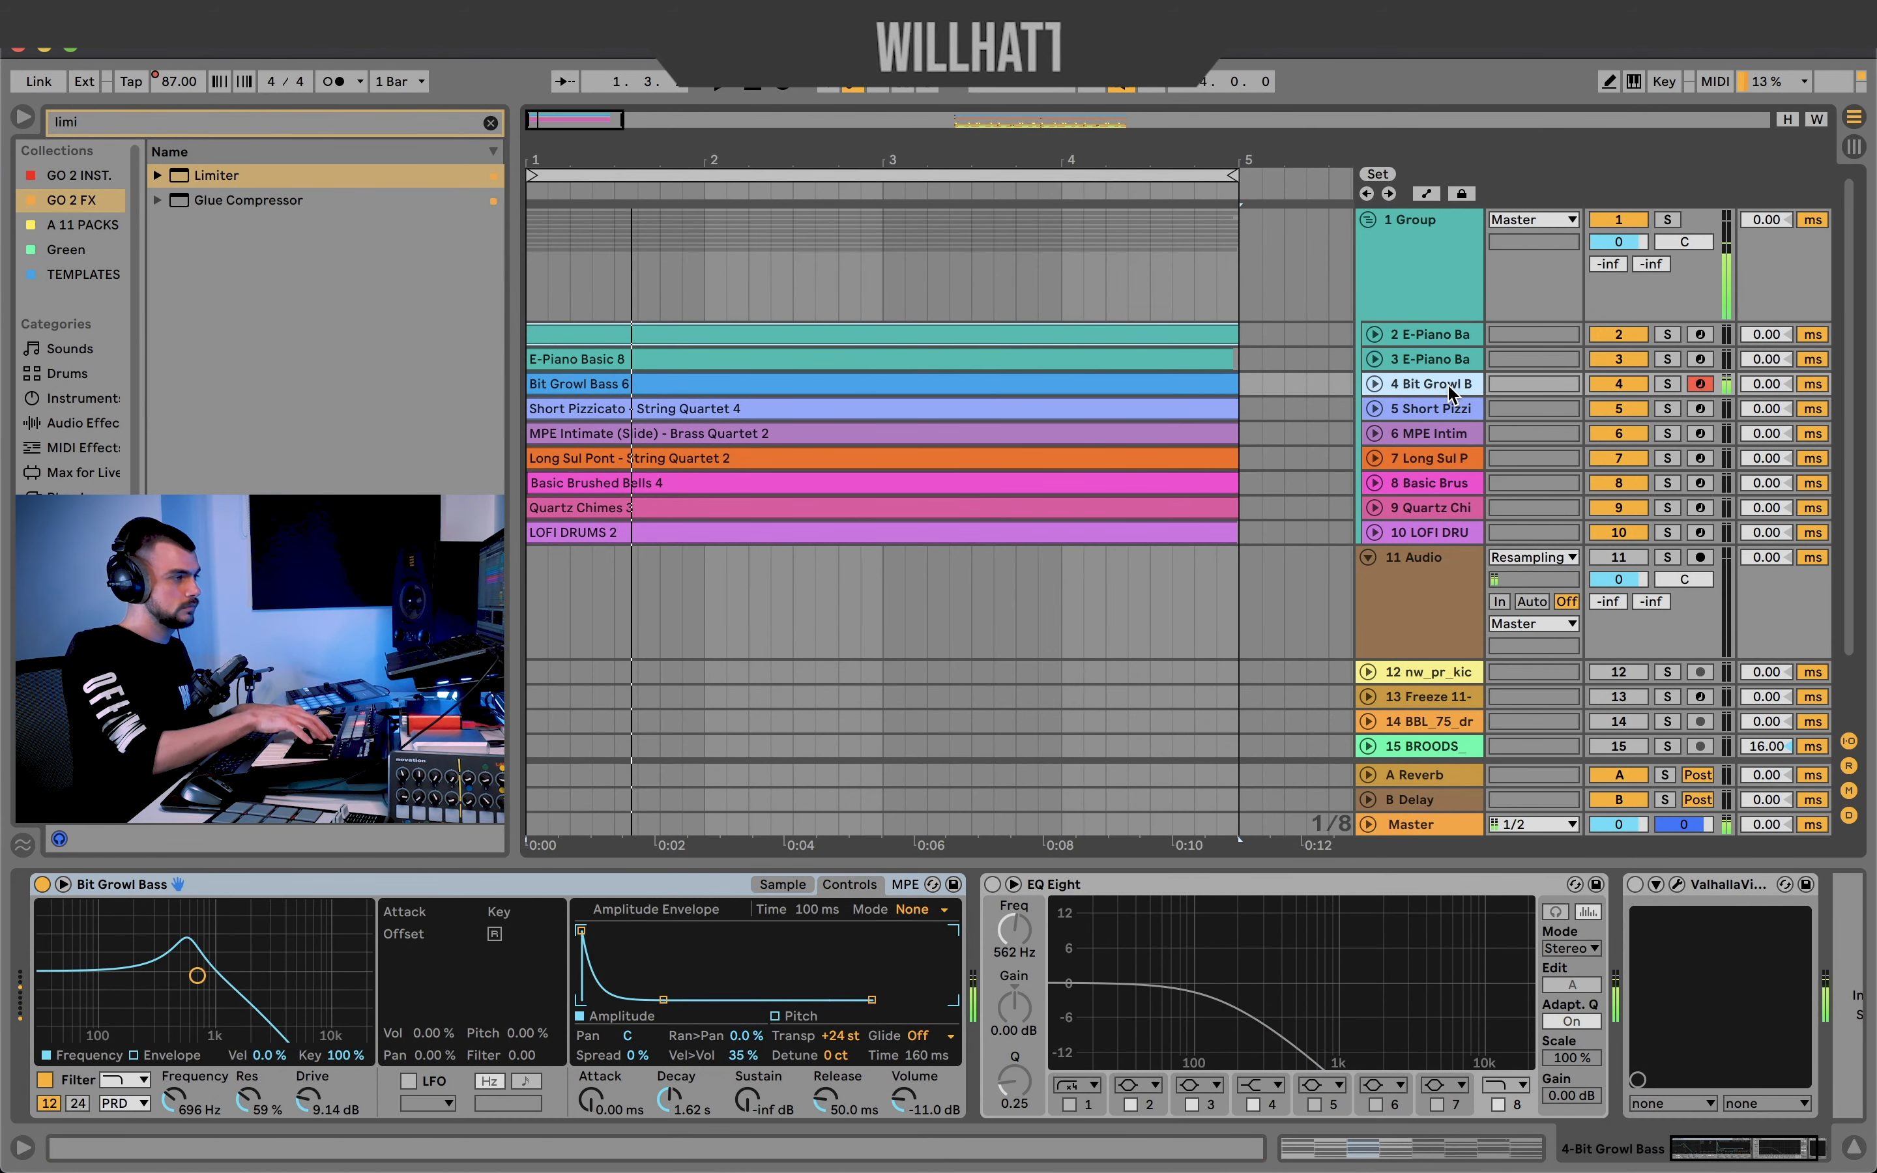
{"action": "left_click", "coordinate": [993, 885]}
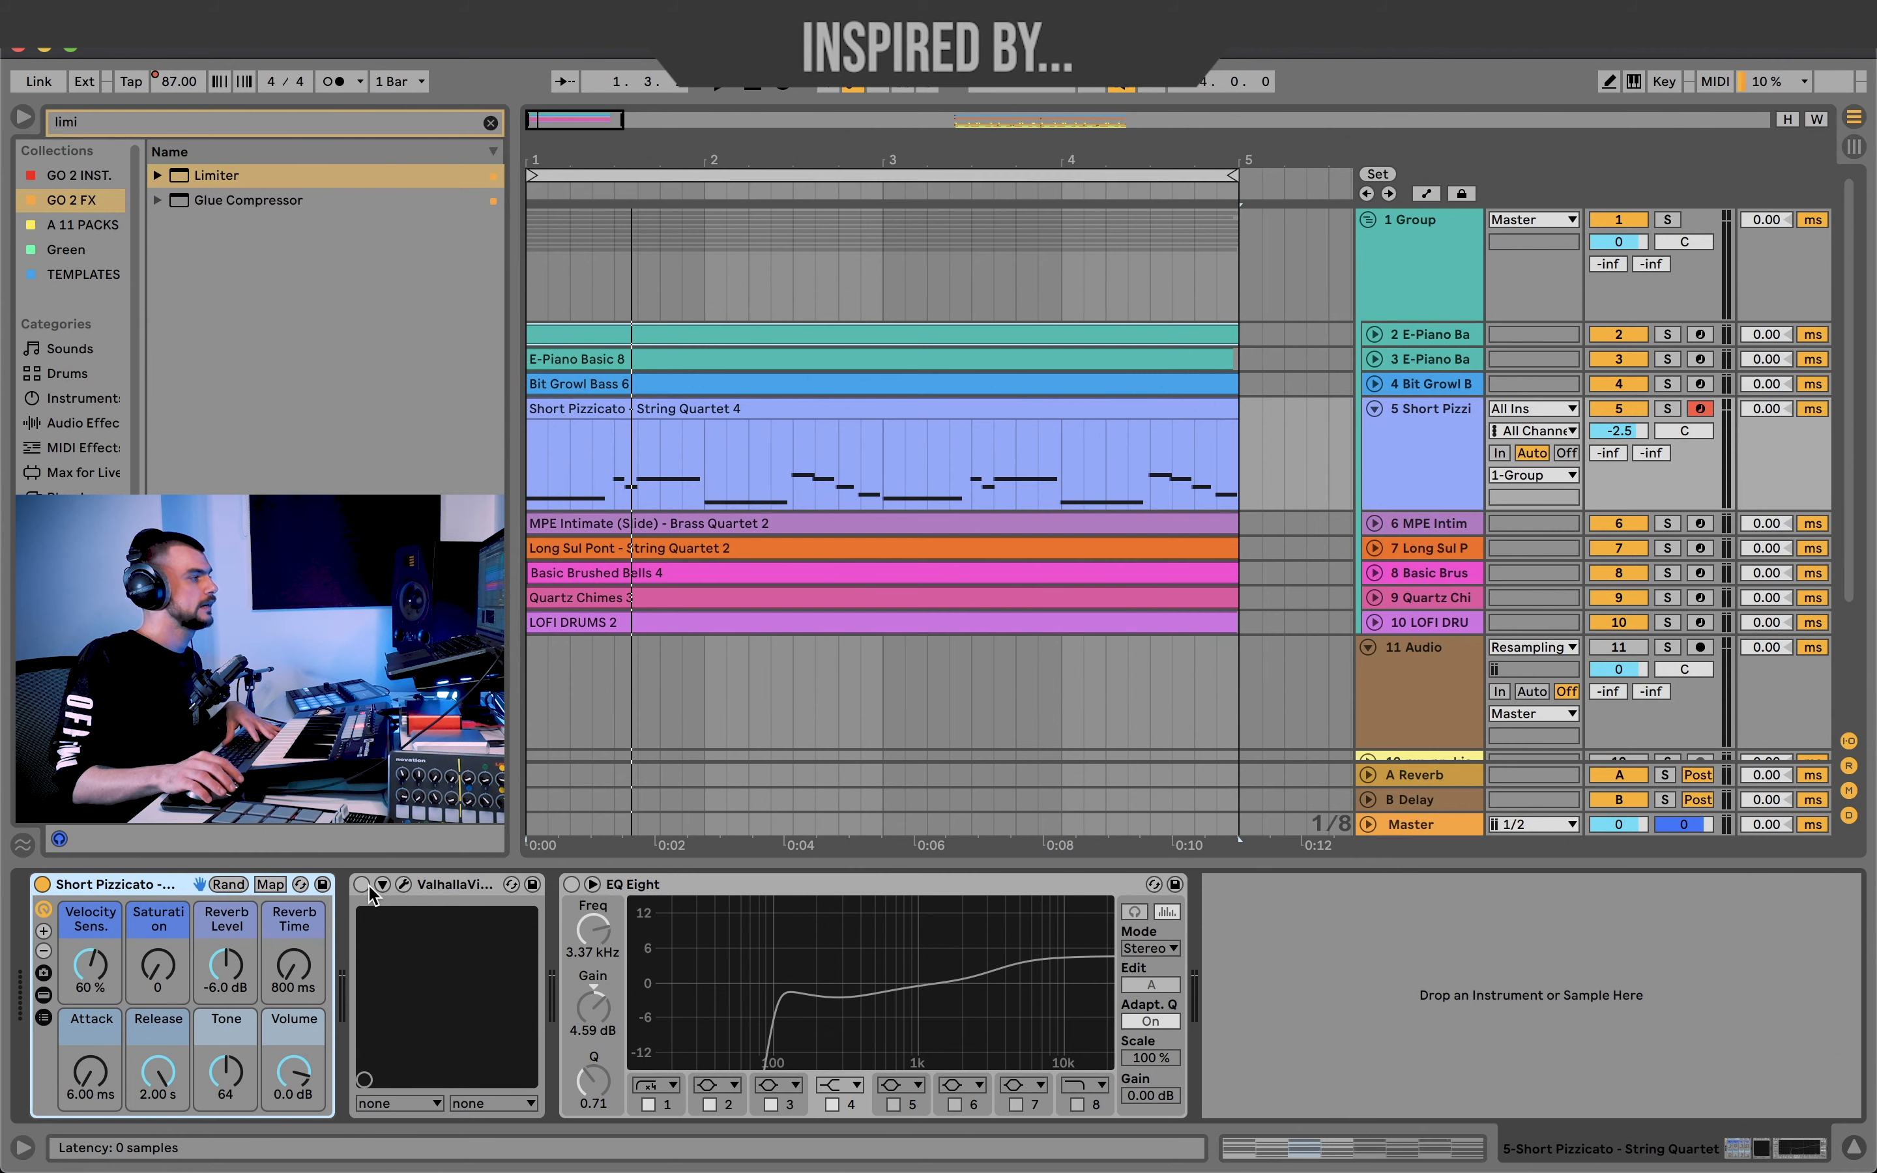
Enable EQ Eight on the Short Pizzicato track and check its ValhallaVintageVerb settings.
{"action": "left_click", "coordinate": [572, 885]}
{"action": "left_click", "coordinate": [404, 884]}
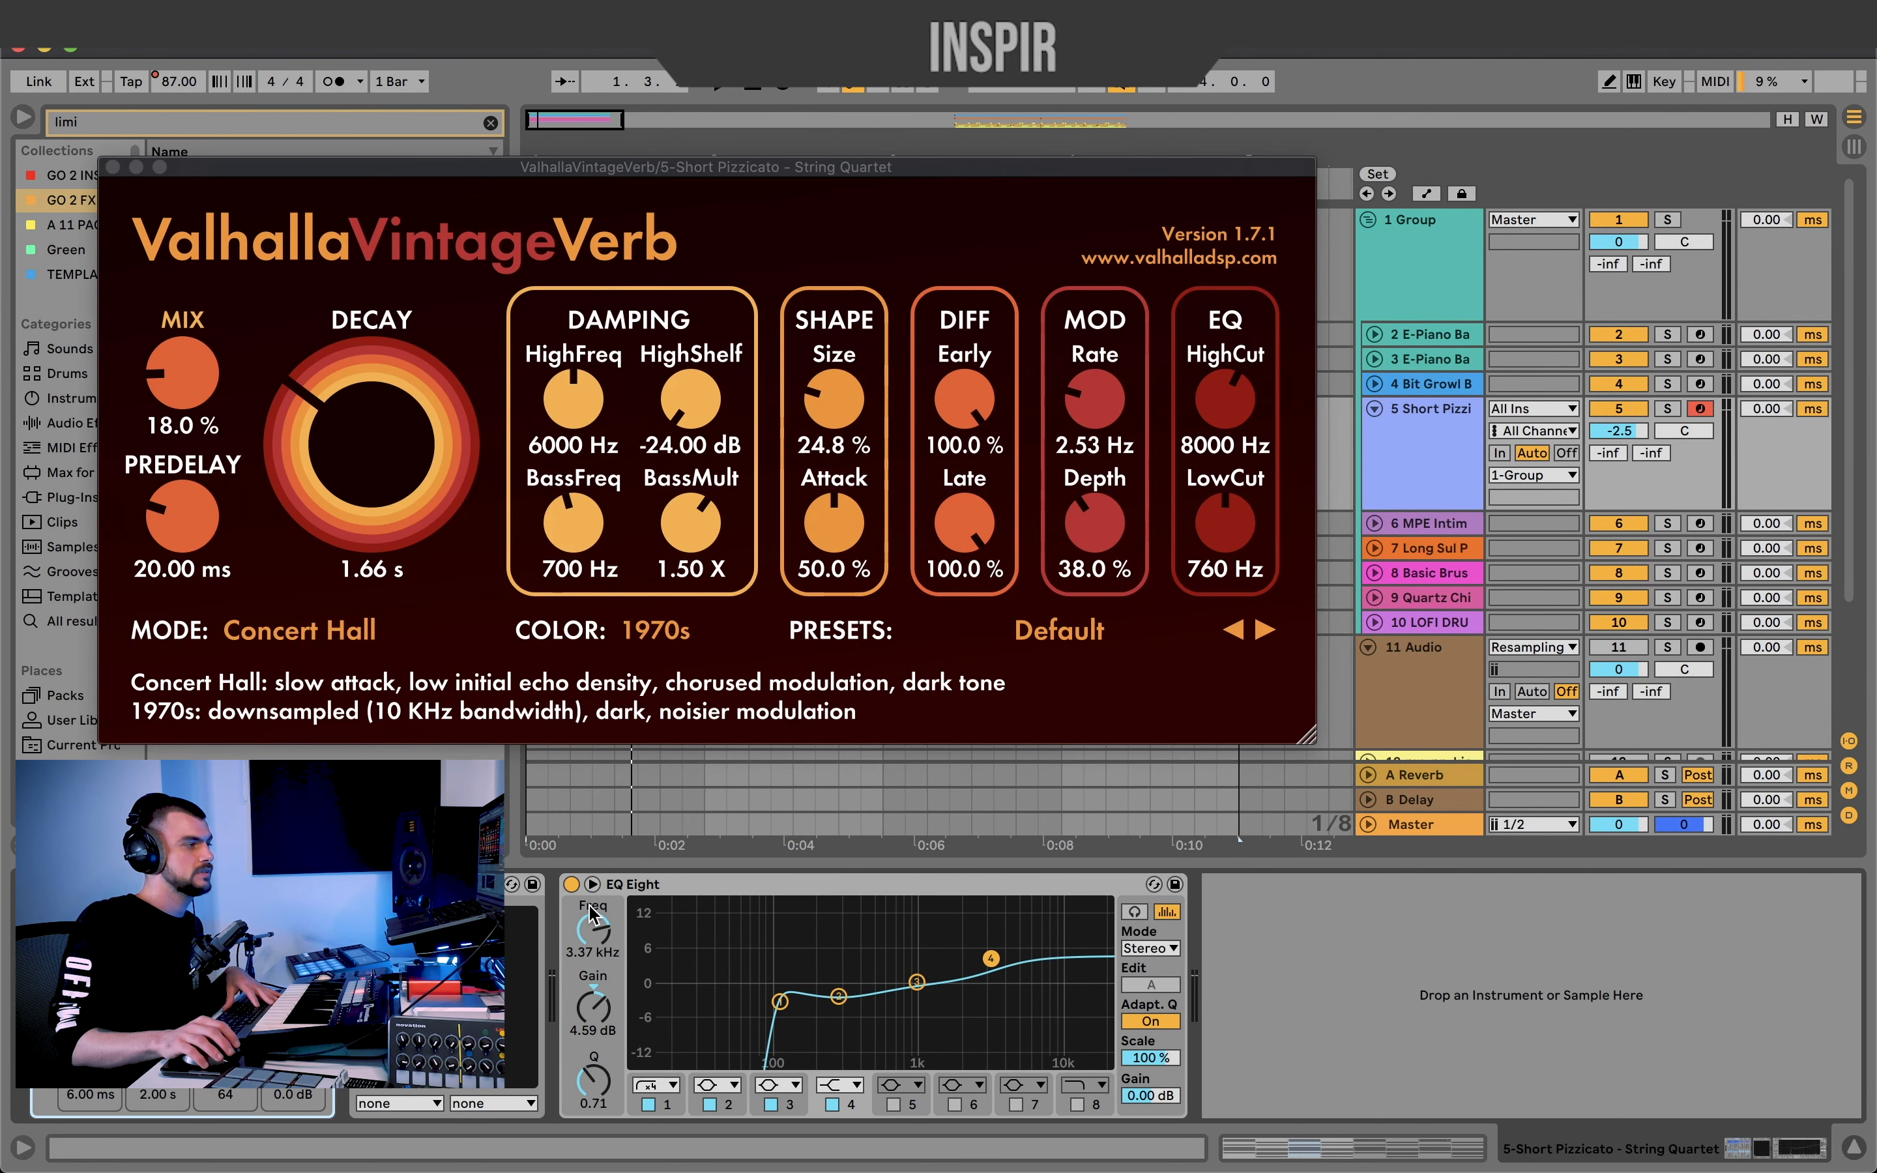
{"action": "left_click", "coordinate": [1854, 1148]}
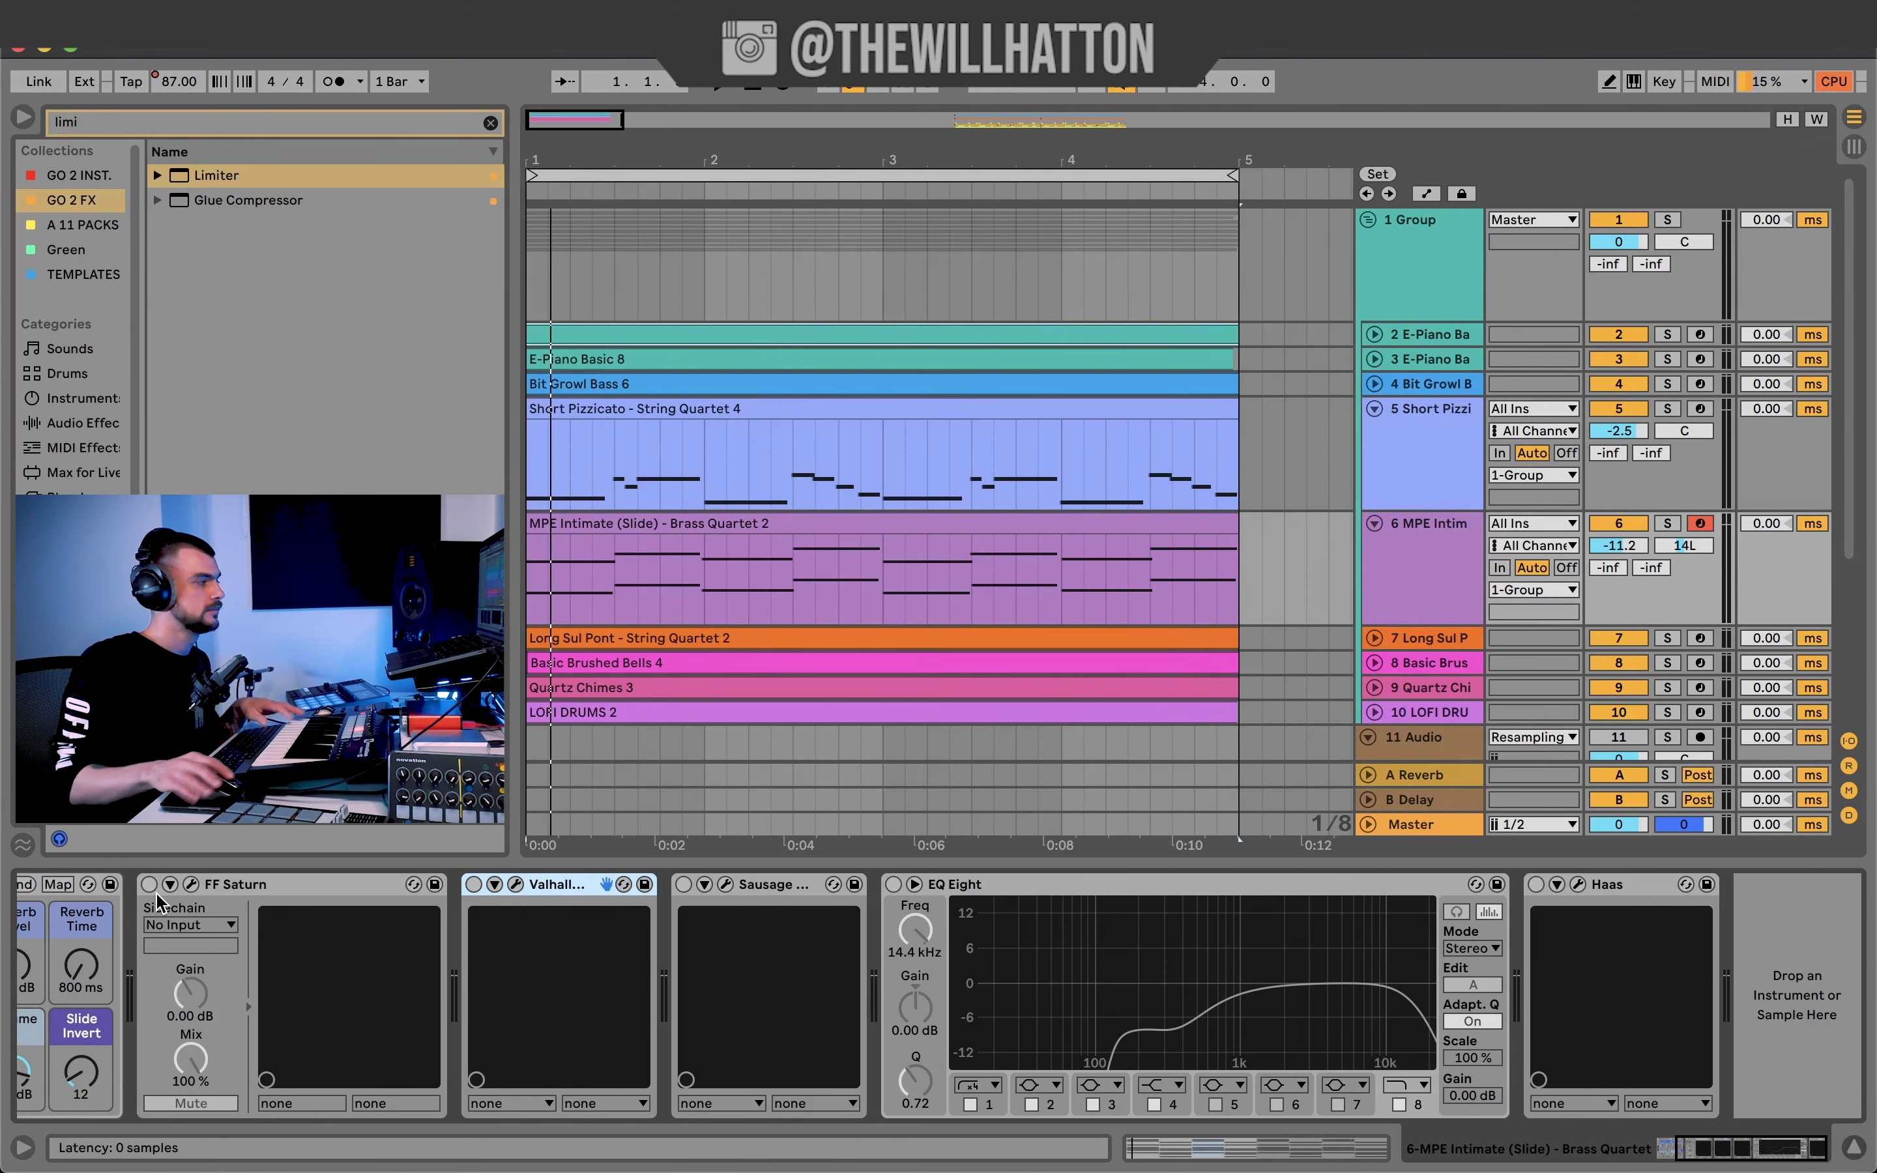
Check the FF Saturn settings on the MPE Intimate brass track and enable that track's EQ Eight.
{"action": "left_click", "coordinate": [193, 885]}
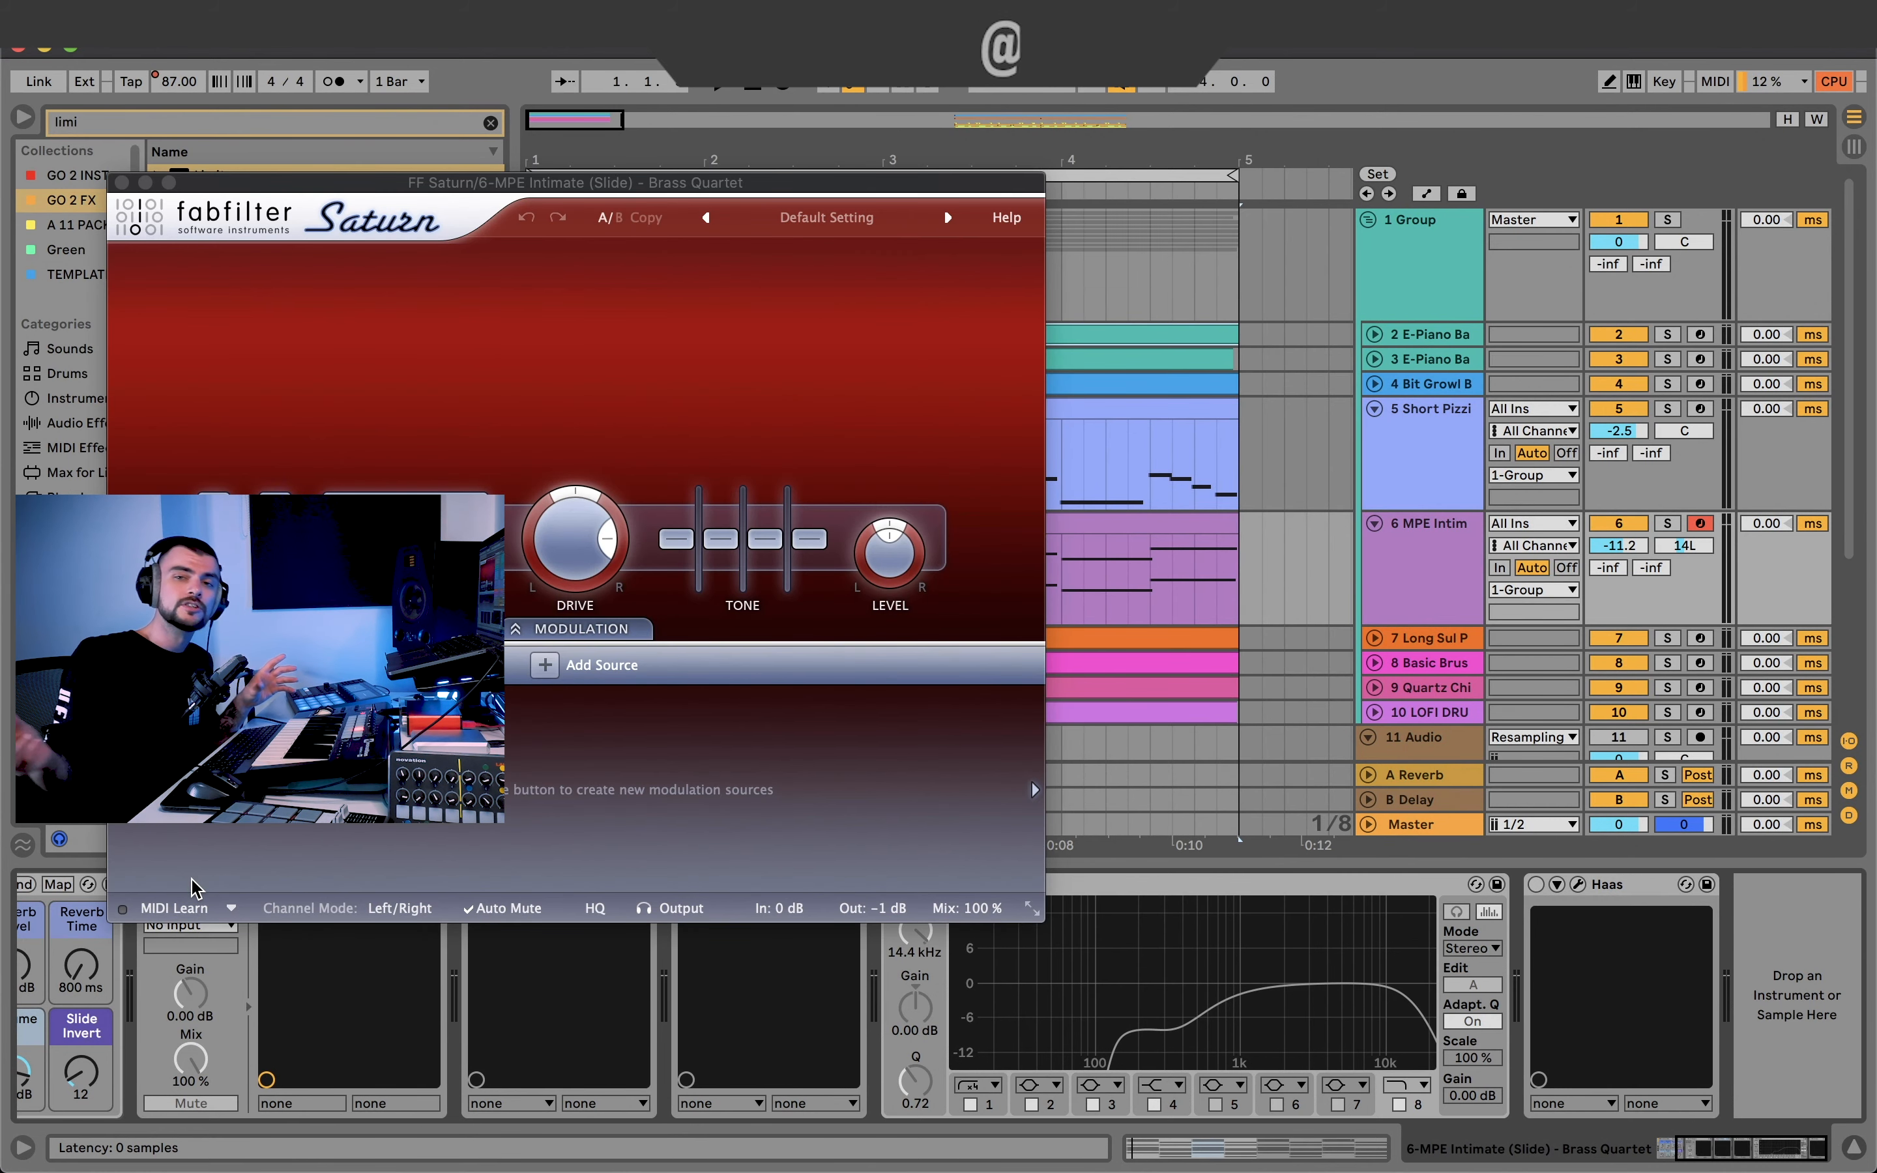
{"action": "left_click", "coordinate": [122, 183]}
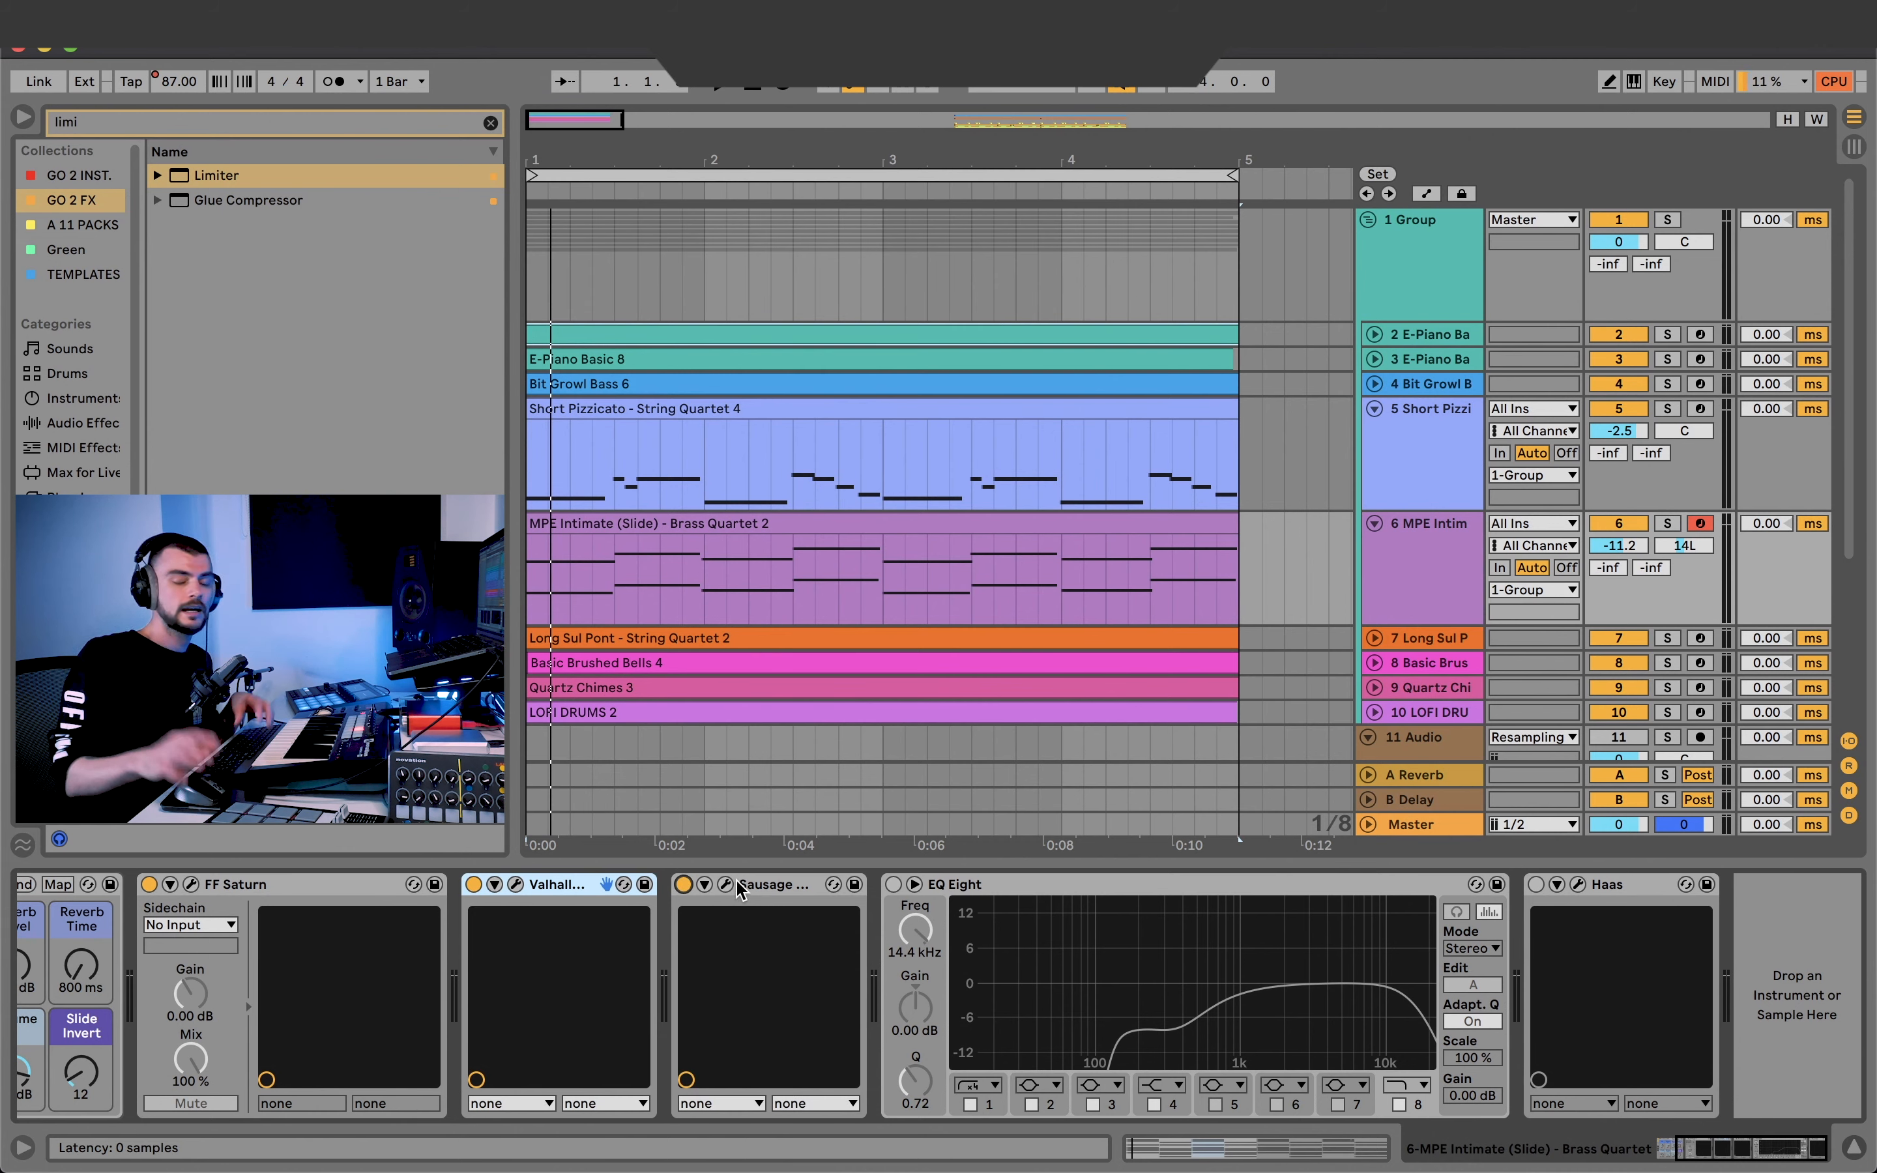
{"action": "left_click", "coordinate": [893, 886]}
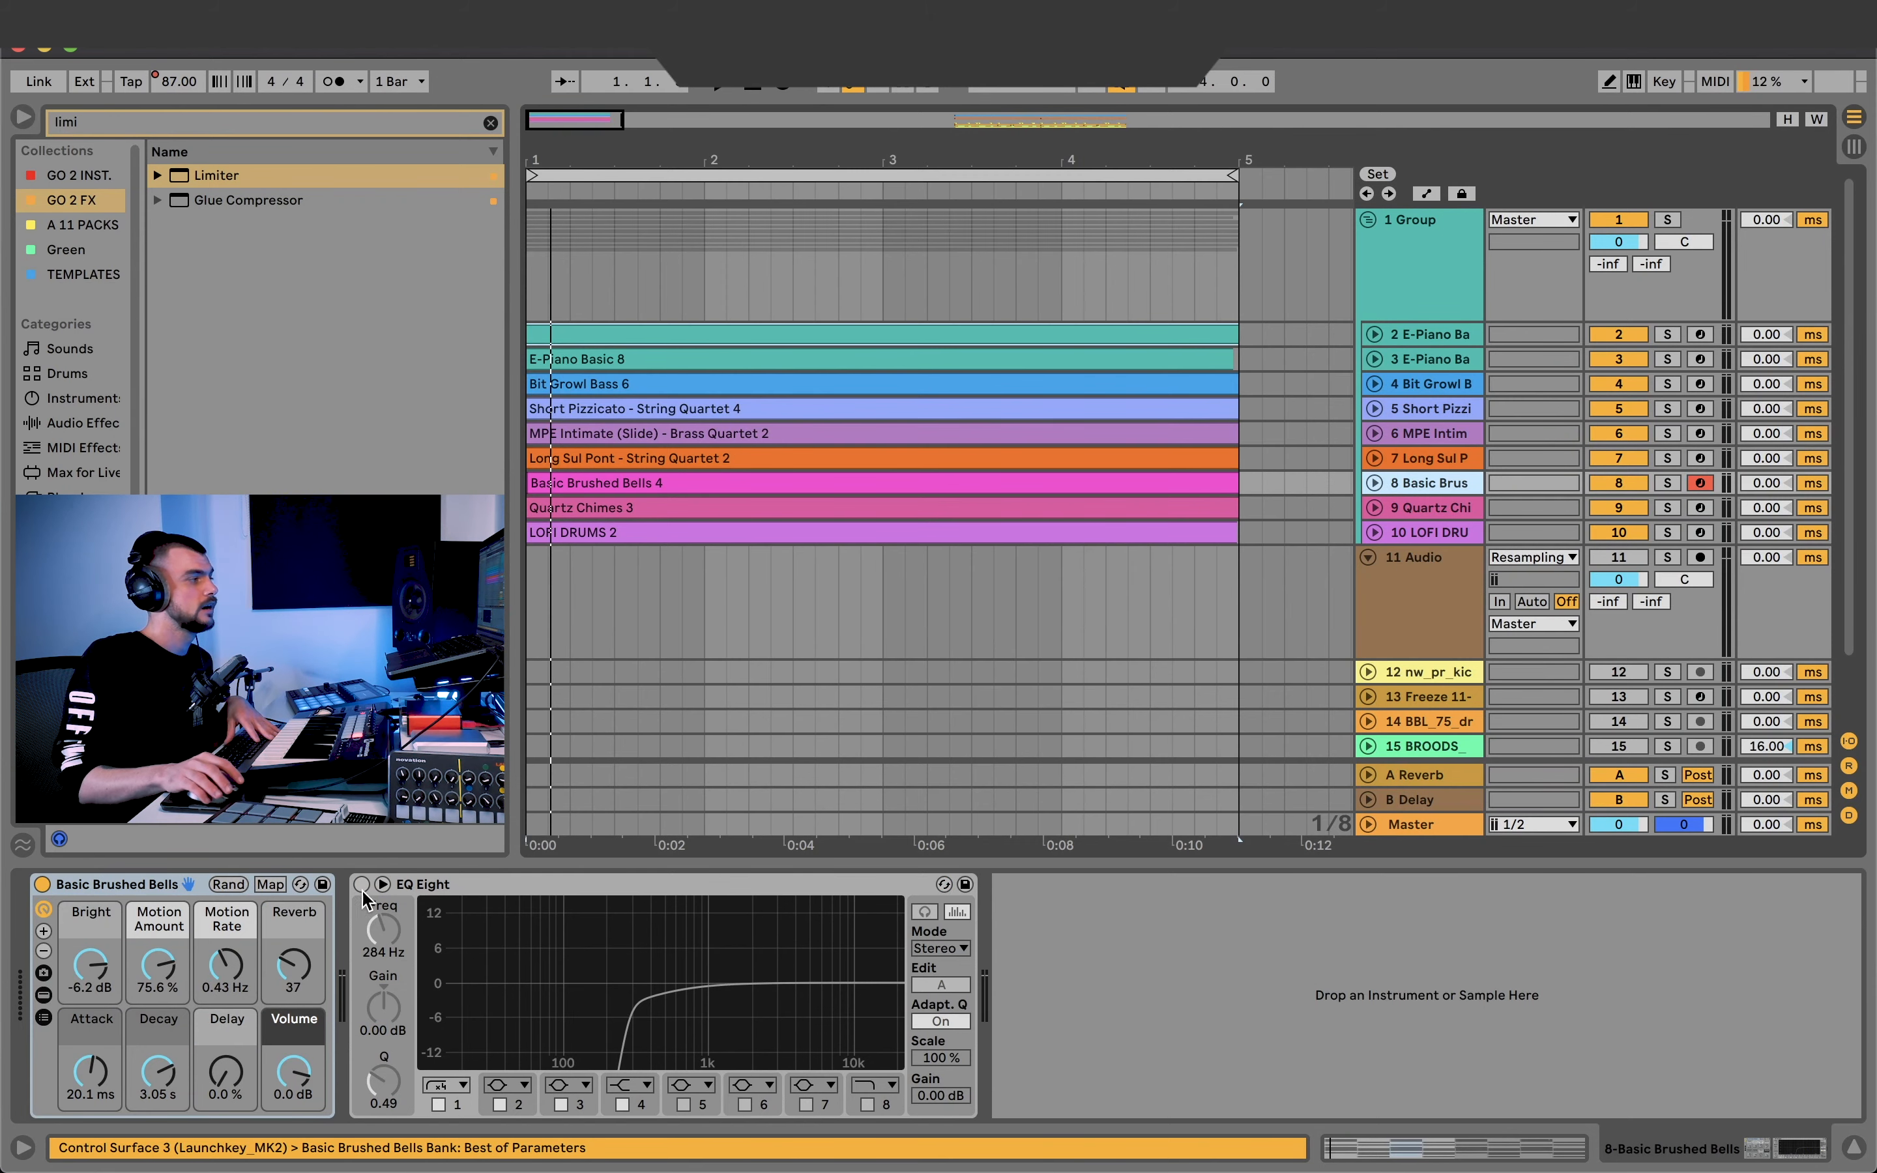
Enable EQ Eight on the Basic Brushed Bells track, and ValhallaVintageVerb and Delay on the Quartz Chimes track.
{"action": "left_click", "coordinate": [362, 884]}
{"action": "left_click", "coordinate": [1408, 512]}
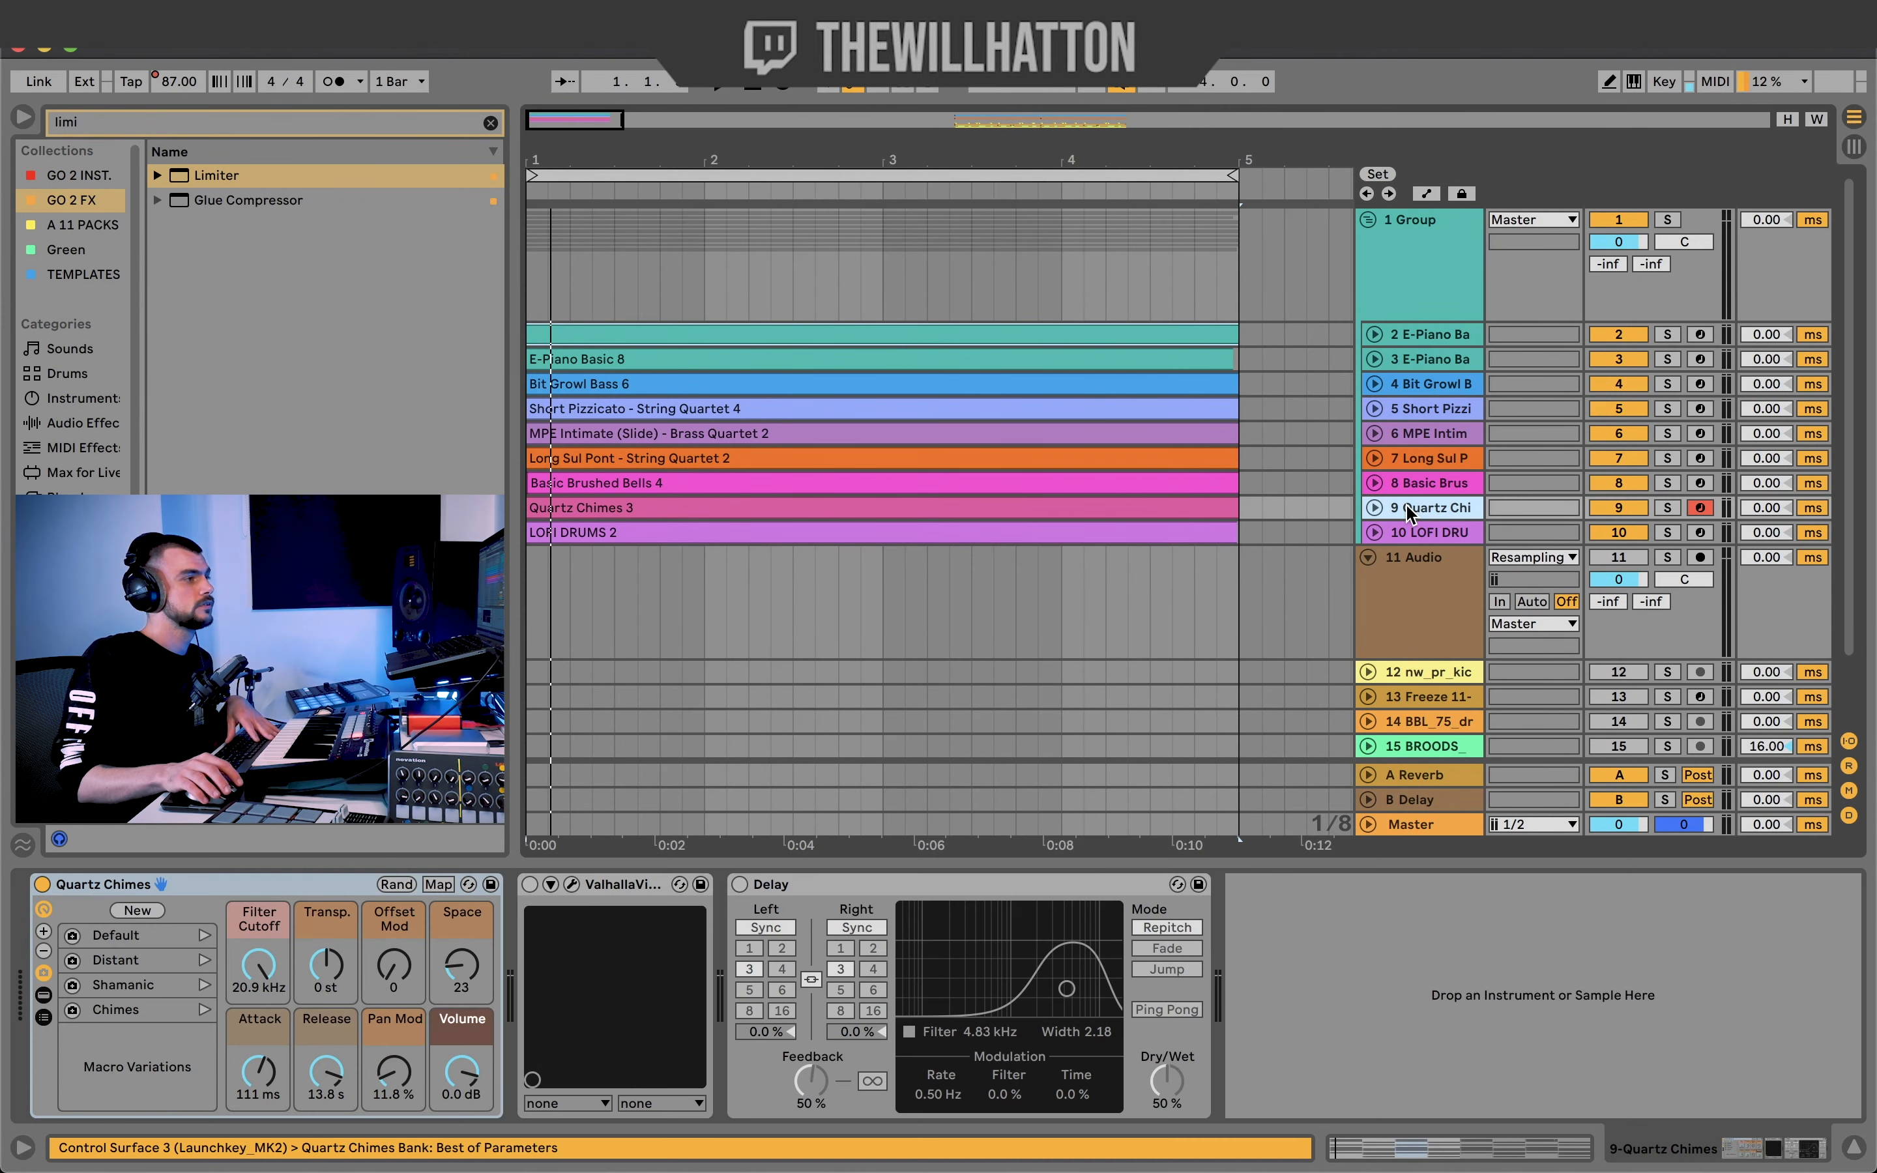
{"action": "left_click", "coordinate": [534, 885]}
{"action": "left_click", "coordinate": [742, 884]}
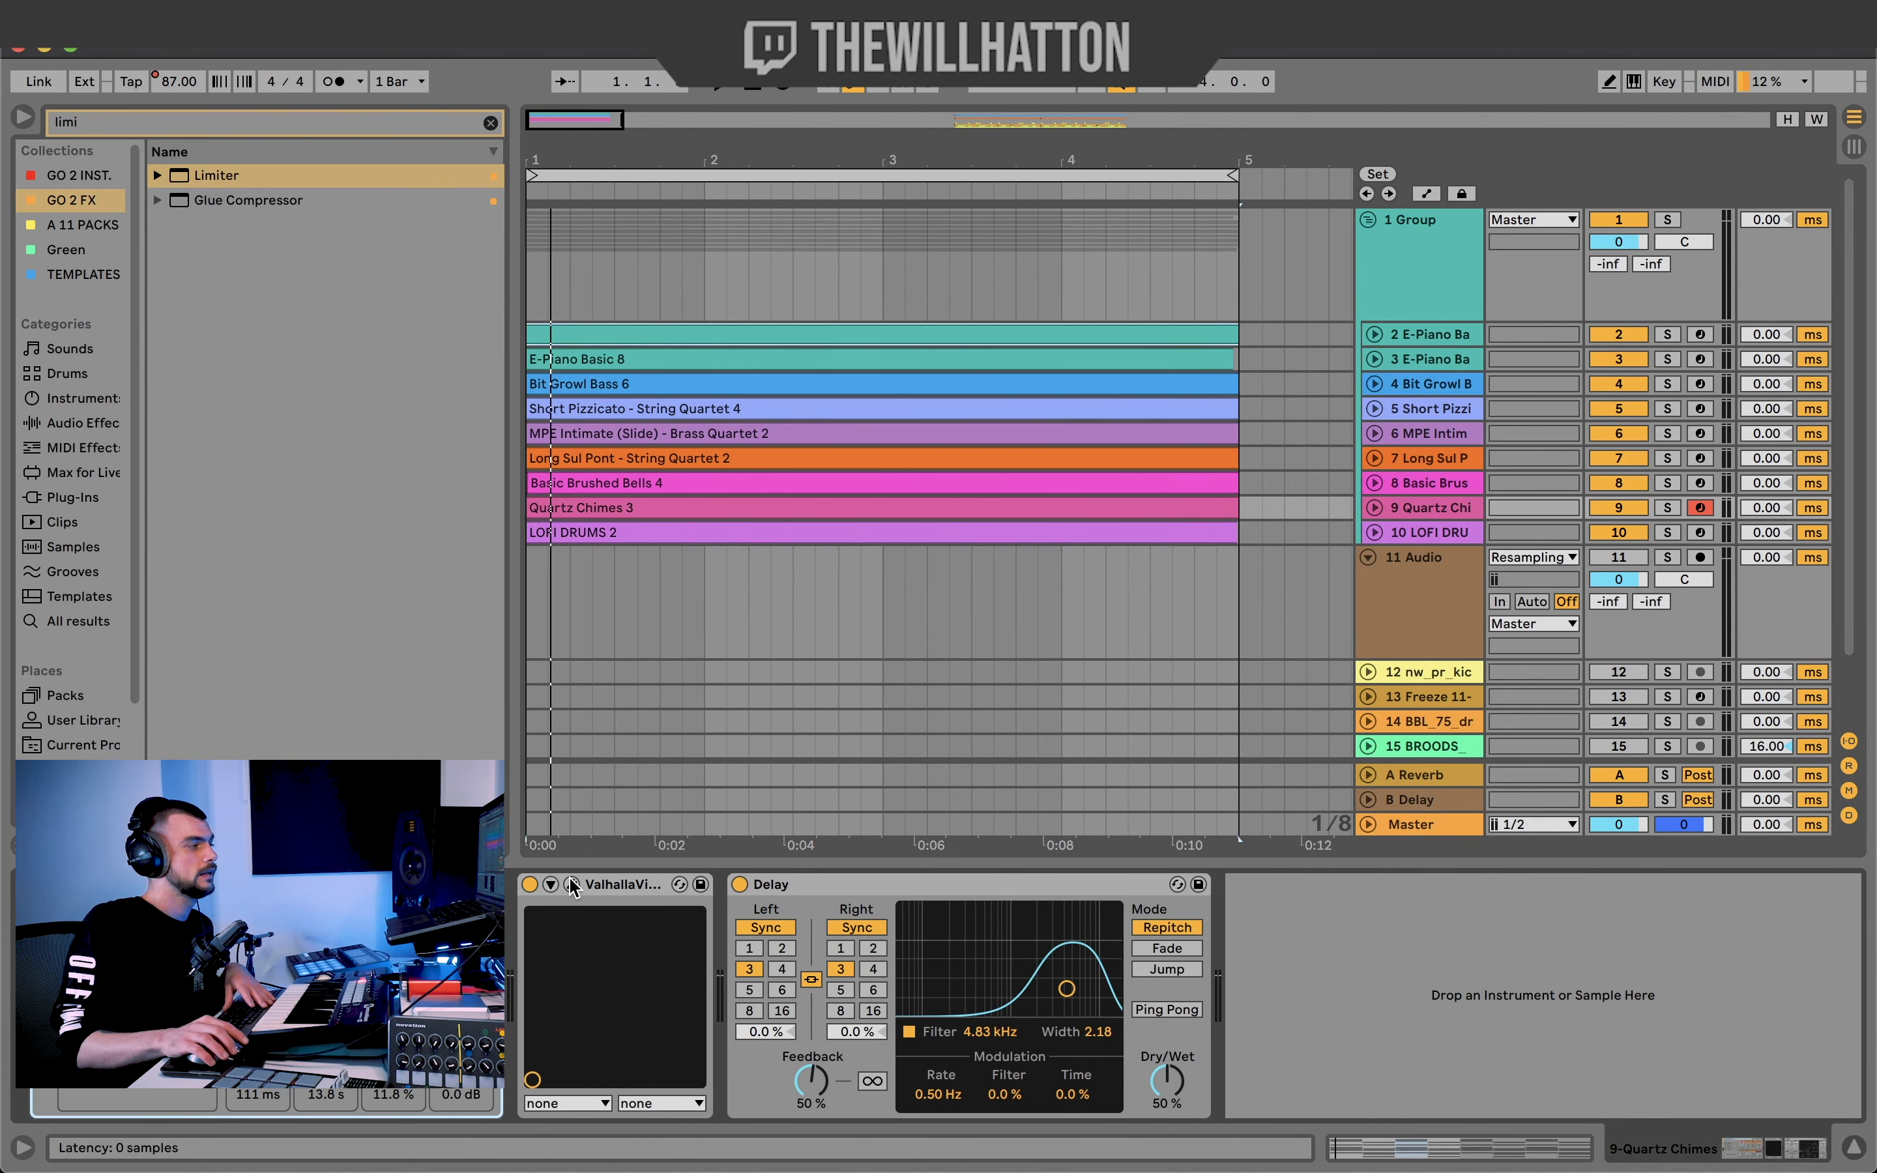
{"action": "left_click", "coordinate": [572, 885]}
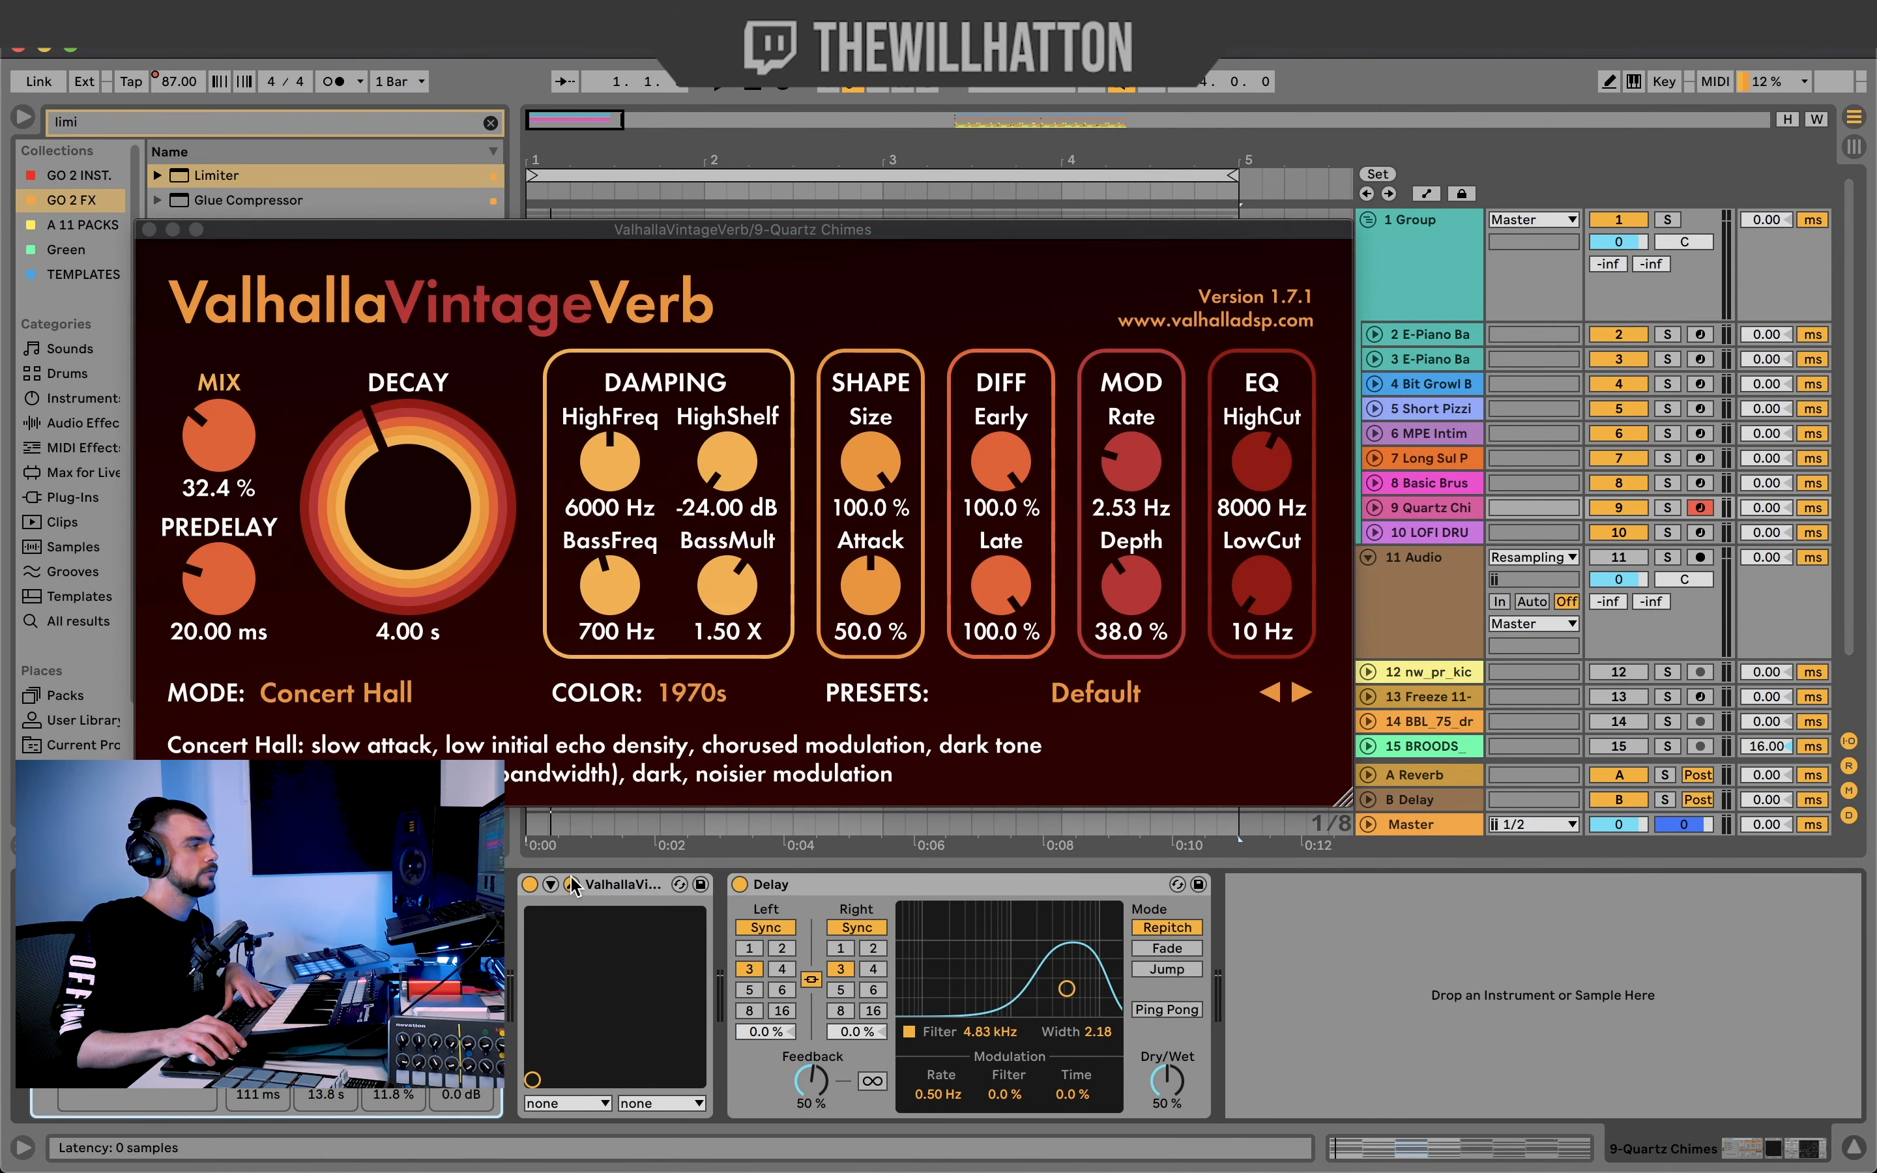
{"action": "left_click", "coordinate": [148, 229]}
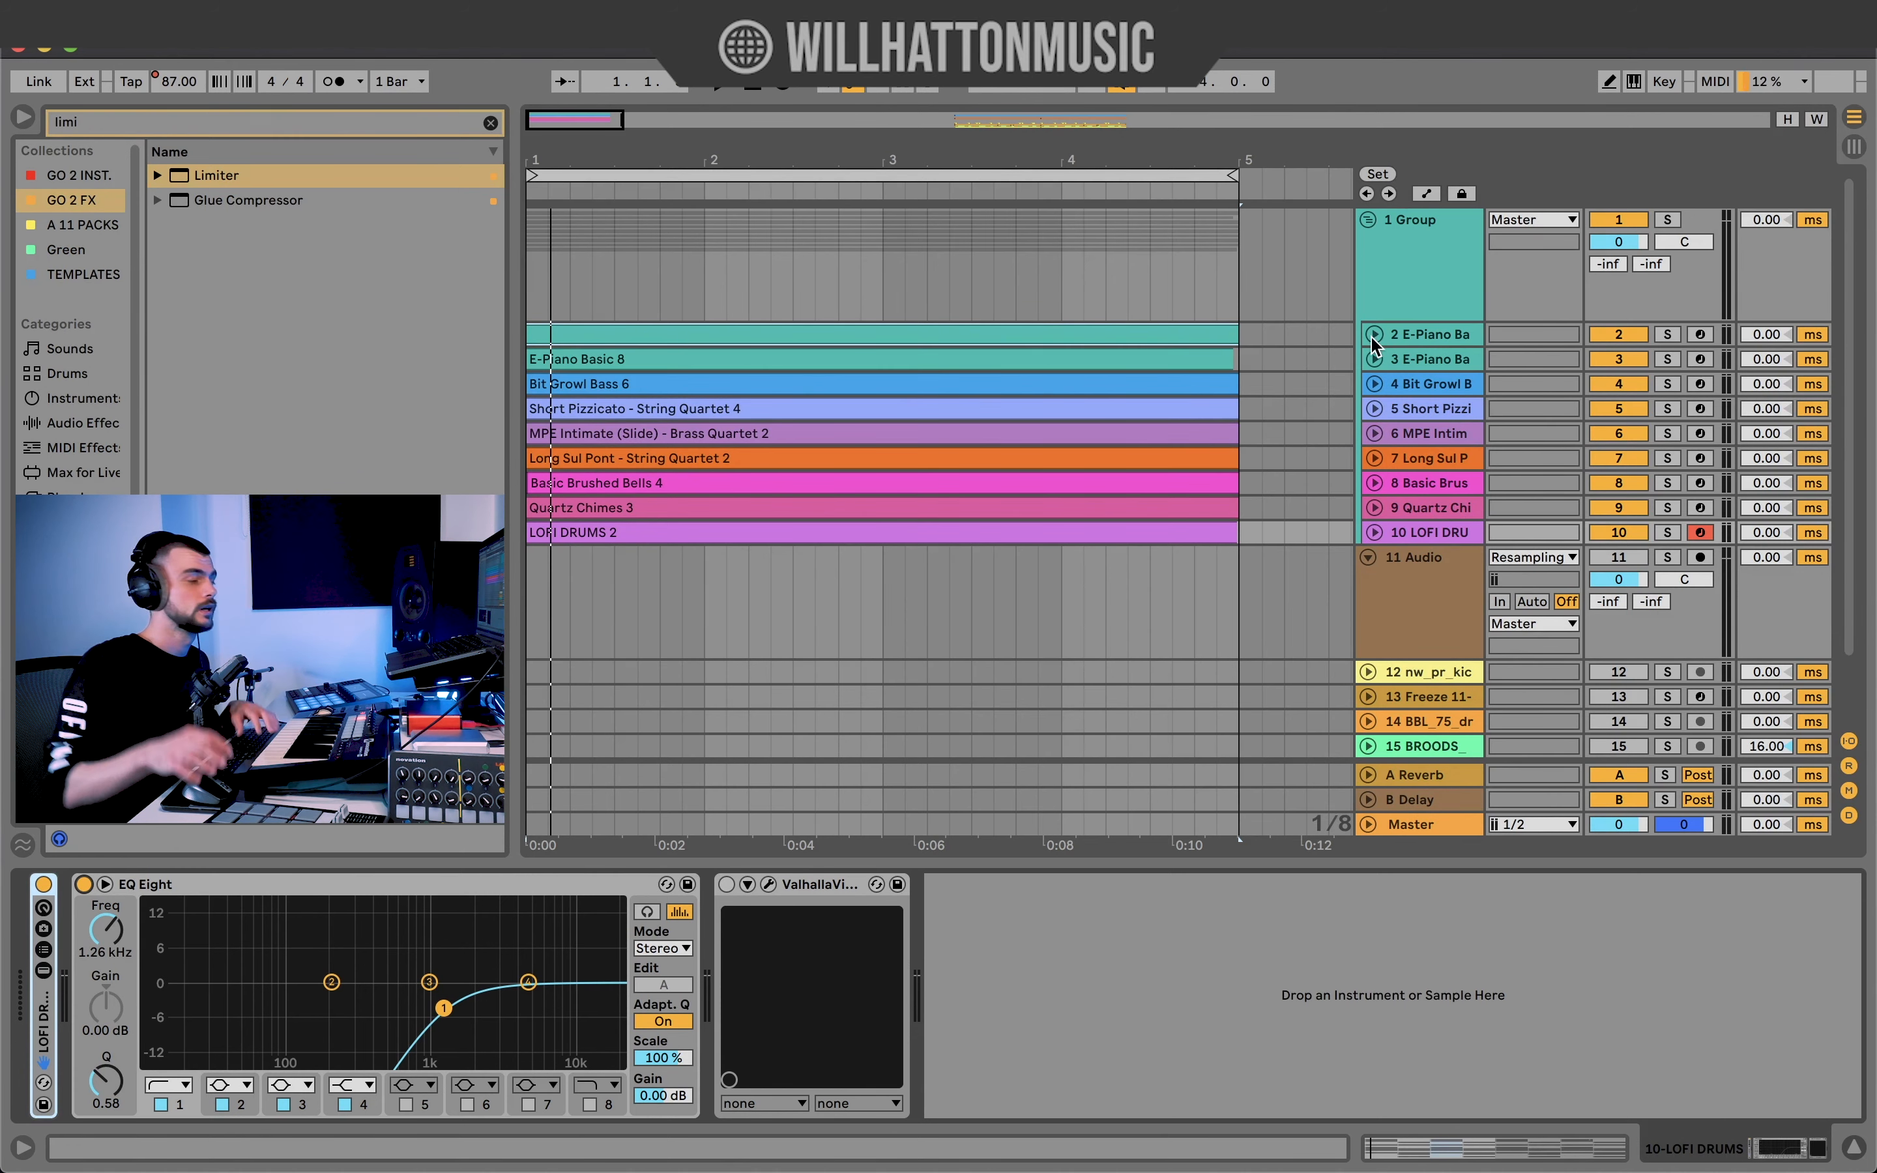
Play back the four-bar loop with the effects enabled.
{"action": "left_click", "coordinate": [733, 335]}
{"action": "key", "text": "space"}
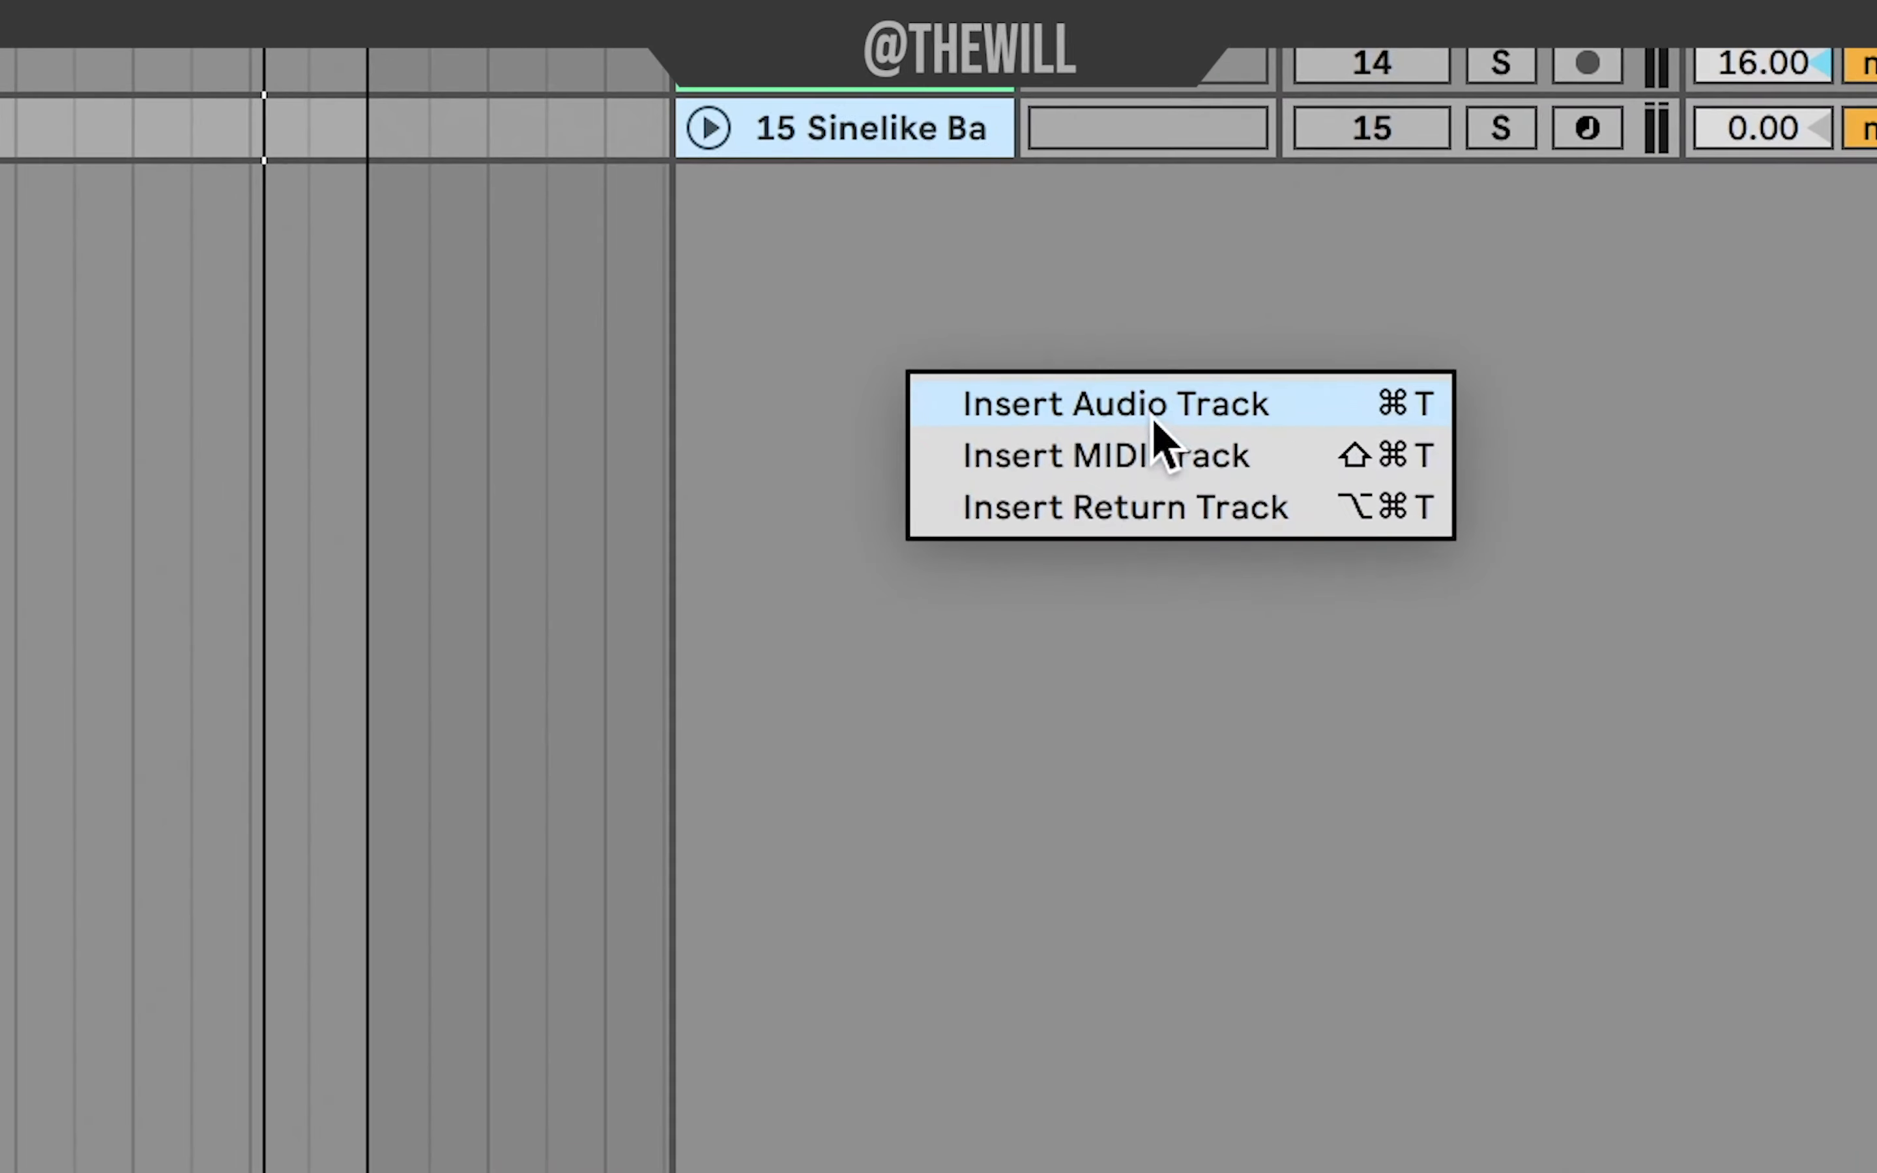
Insert a new audio track below the existing tracks and set its input to Resampling.
{"action": "left_click", "coordinate": [1154, 404]}
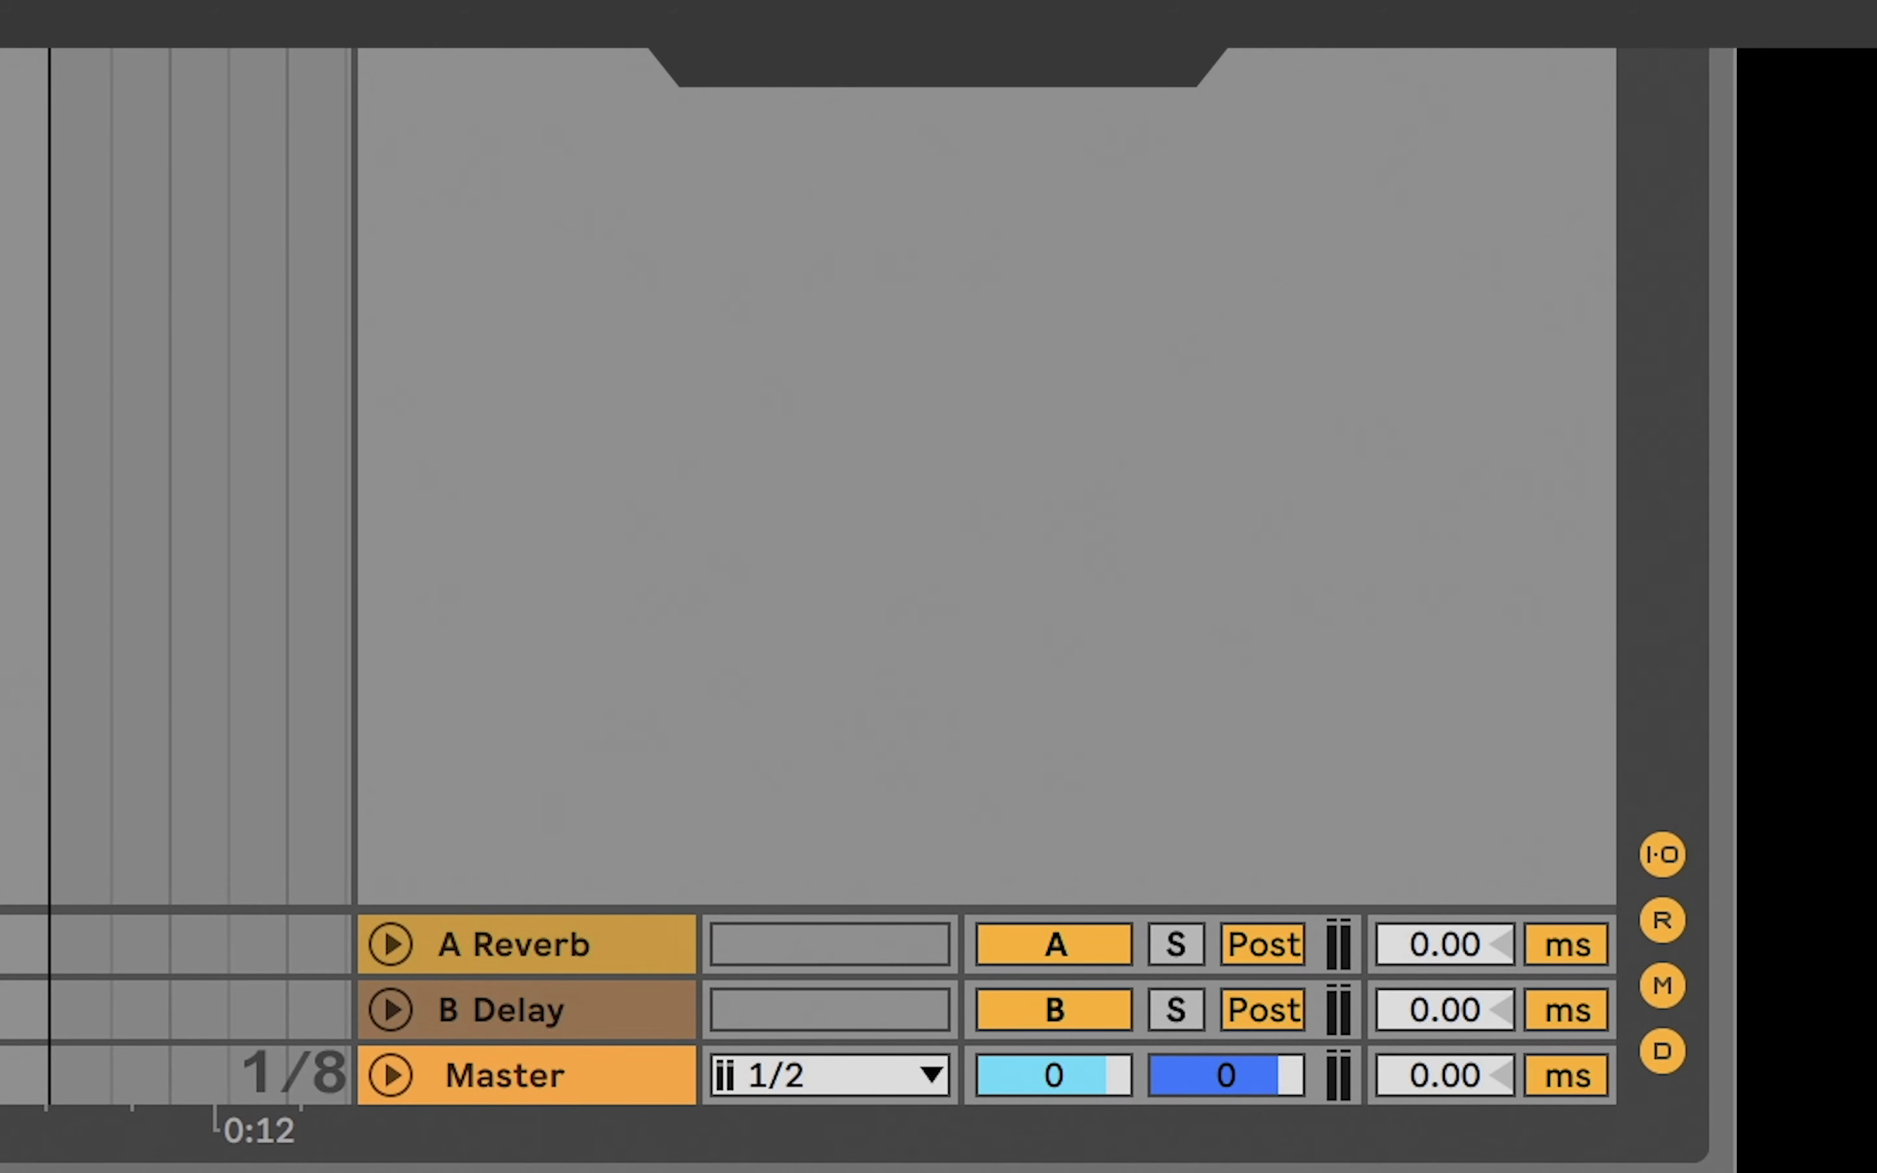
{"action": "left_click", "coordinate": [832, 149]}
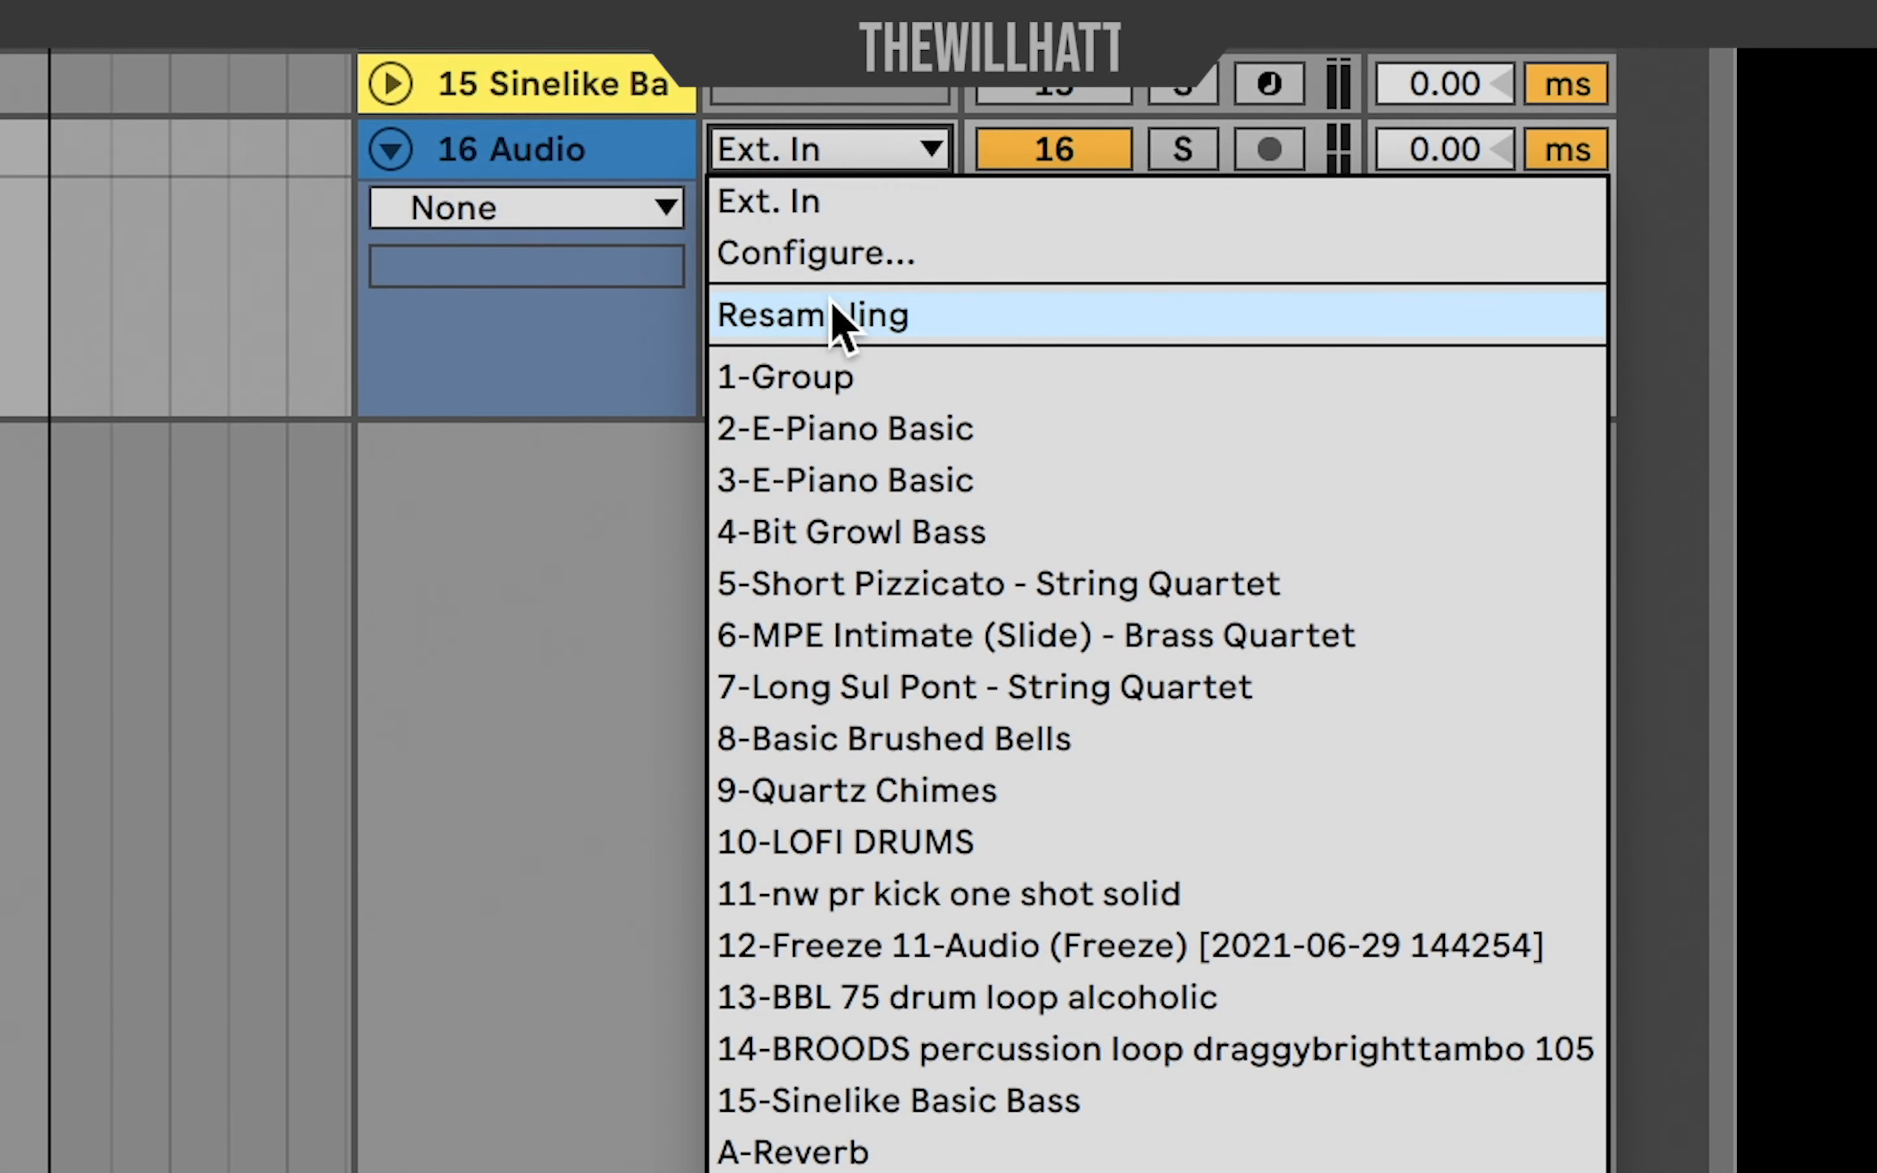
{"action": "left_click", "coordinate": [841, 317]}
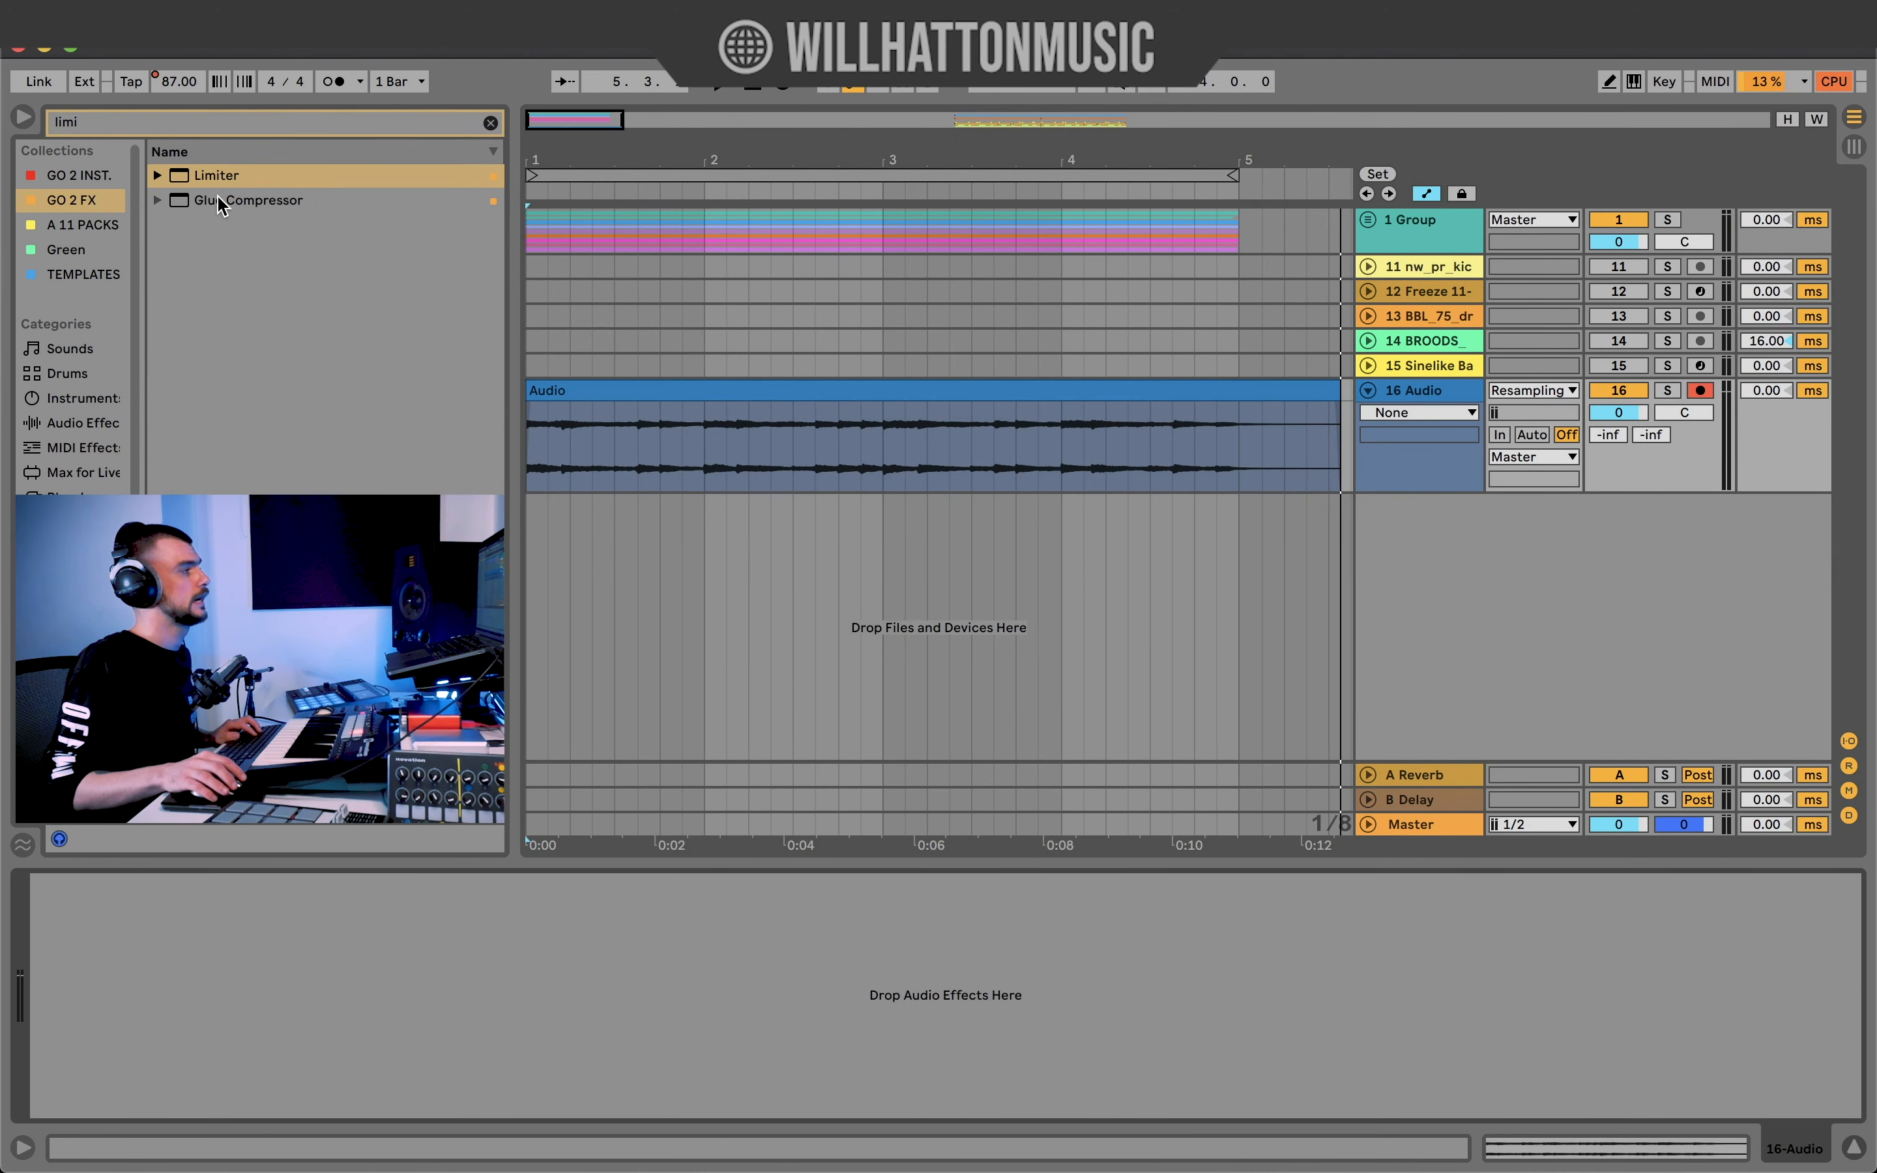
Add a Glue Compressor followed by a Limiter to the resampled audio track.
{"action": "left_click_drag", "start_coordinate": [220, 203], "coordinate": [592, 425]}
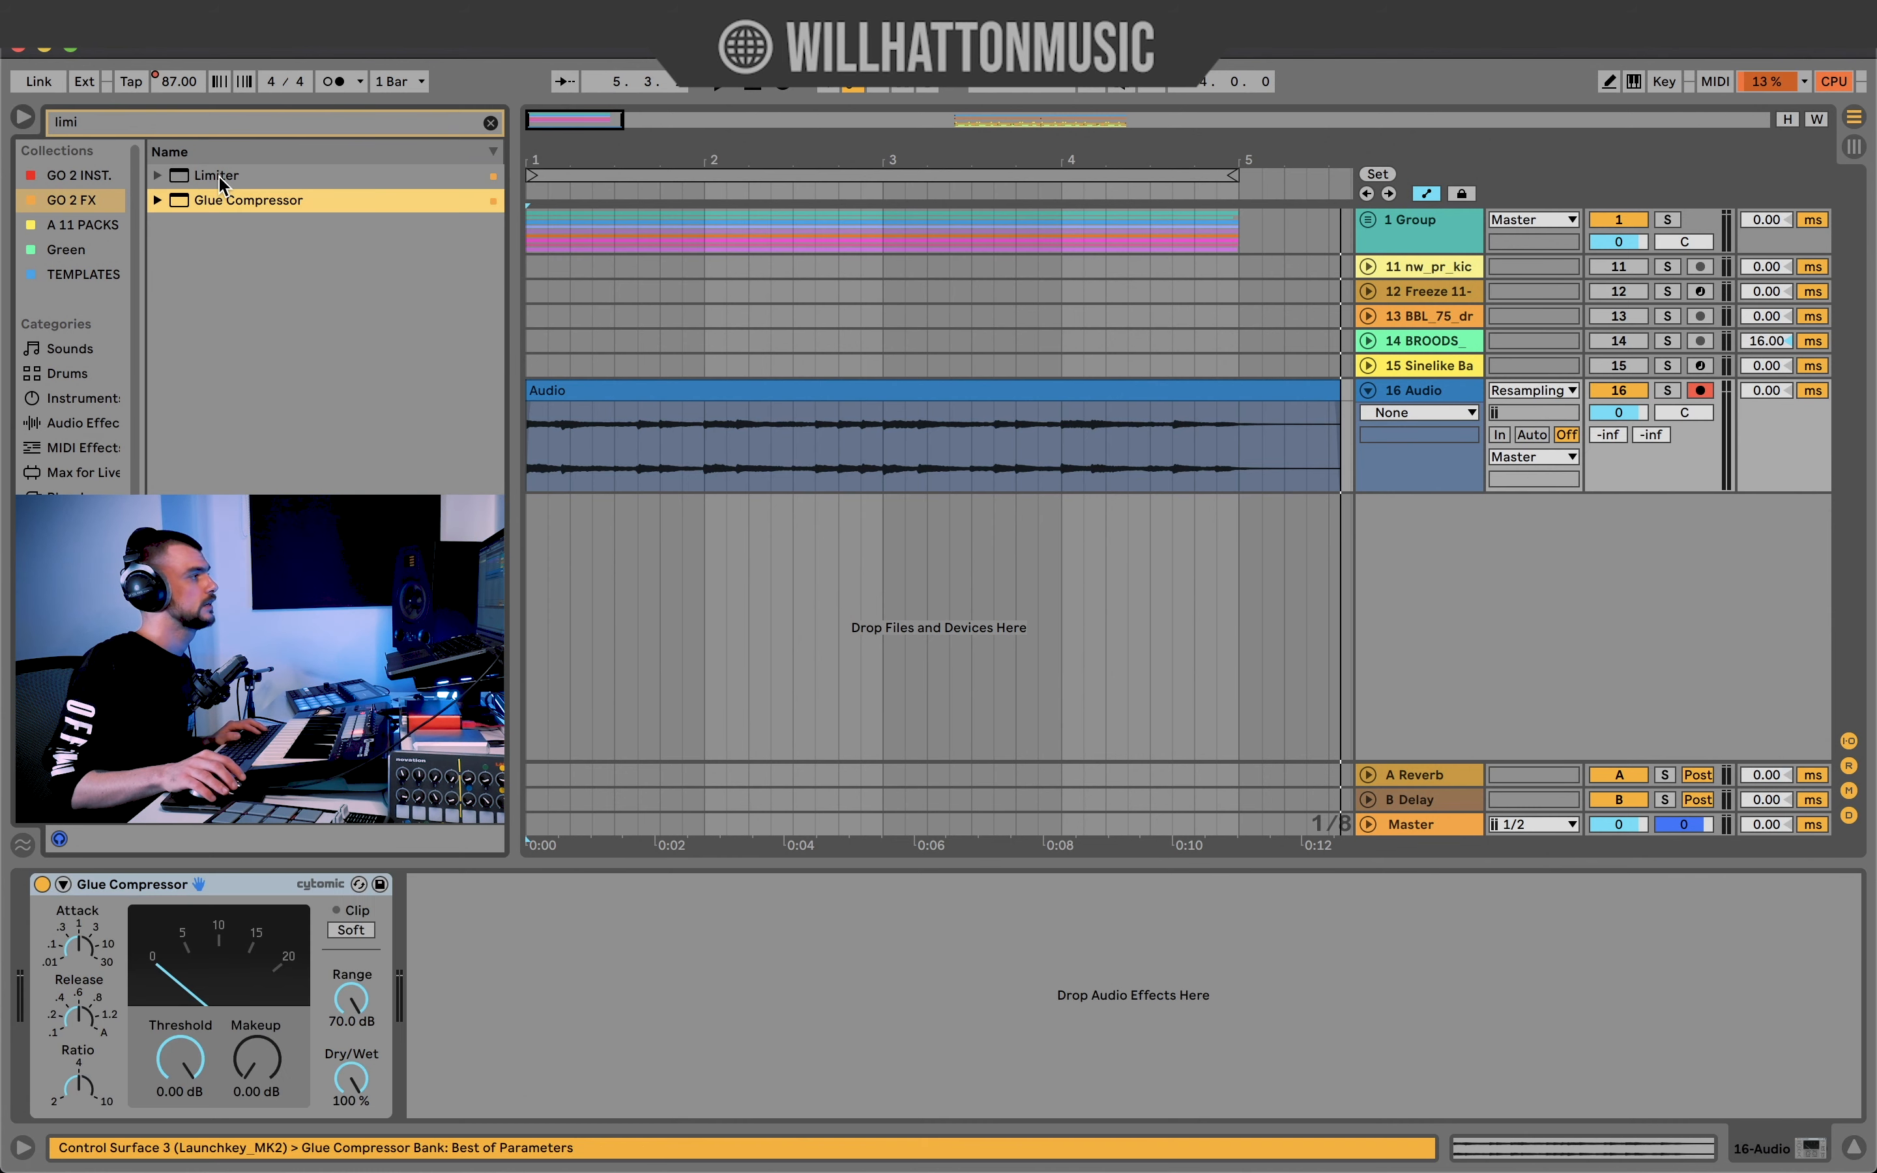
{"action": "left_click_drag", "start_coordinate": [219, 184], "coordinate": [542, 714]}
{"action": "left_click_drag", "start_coordinate": [543, 946], "coordinate": [543, 946]}
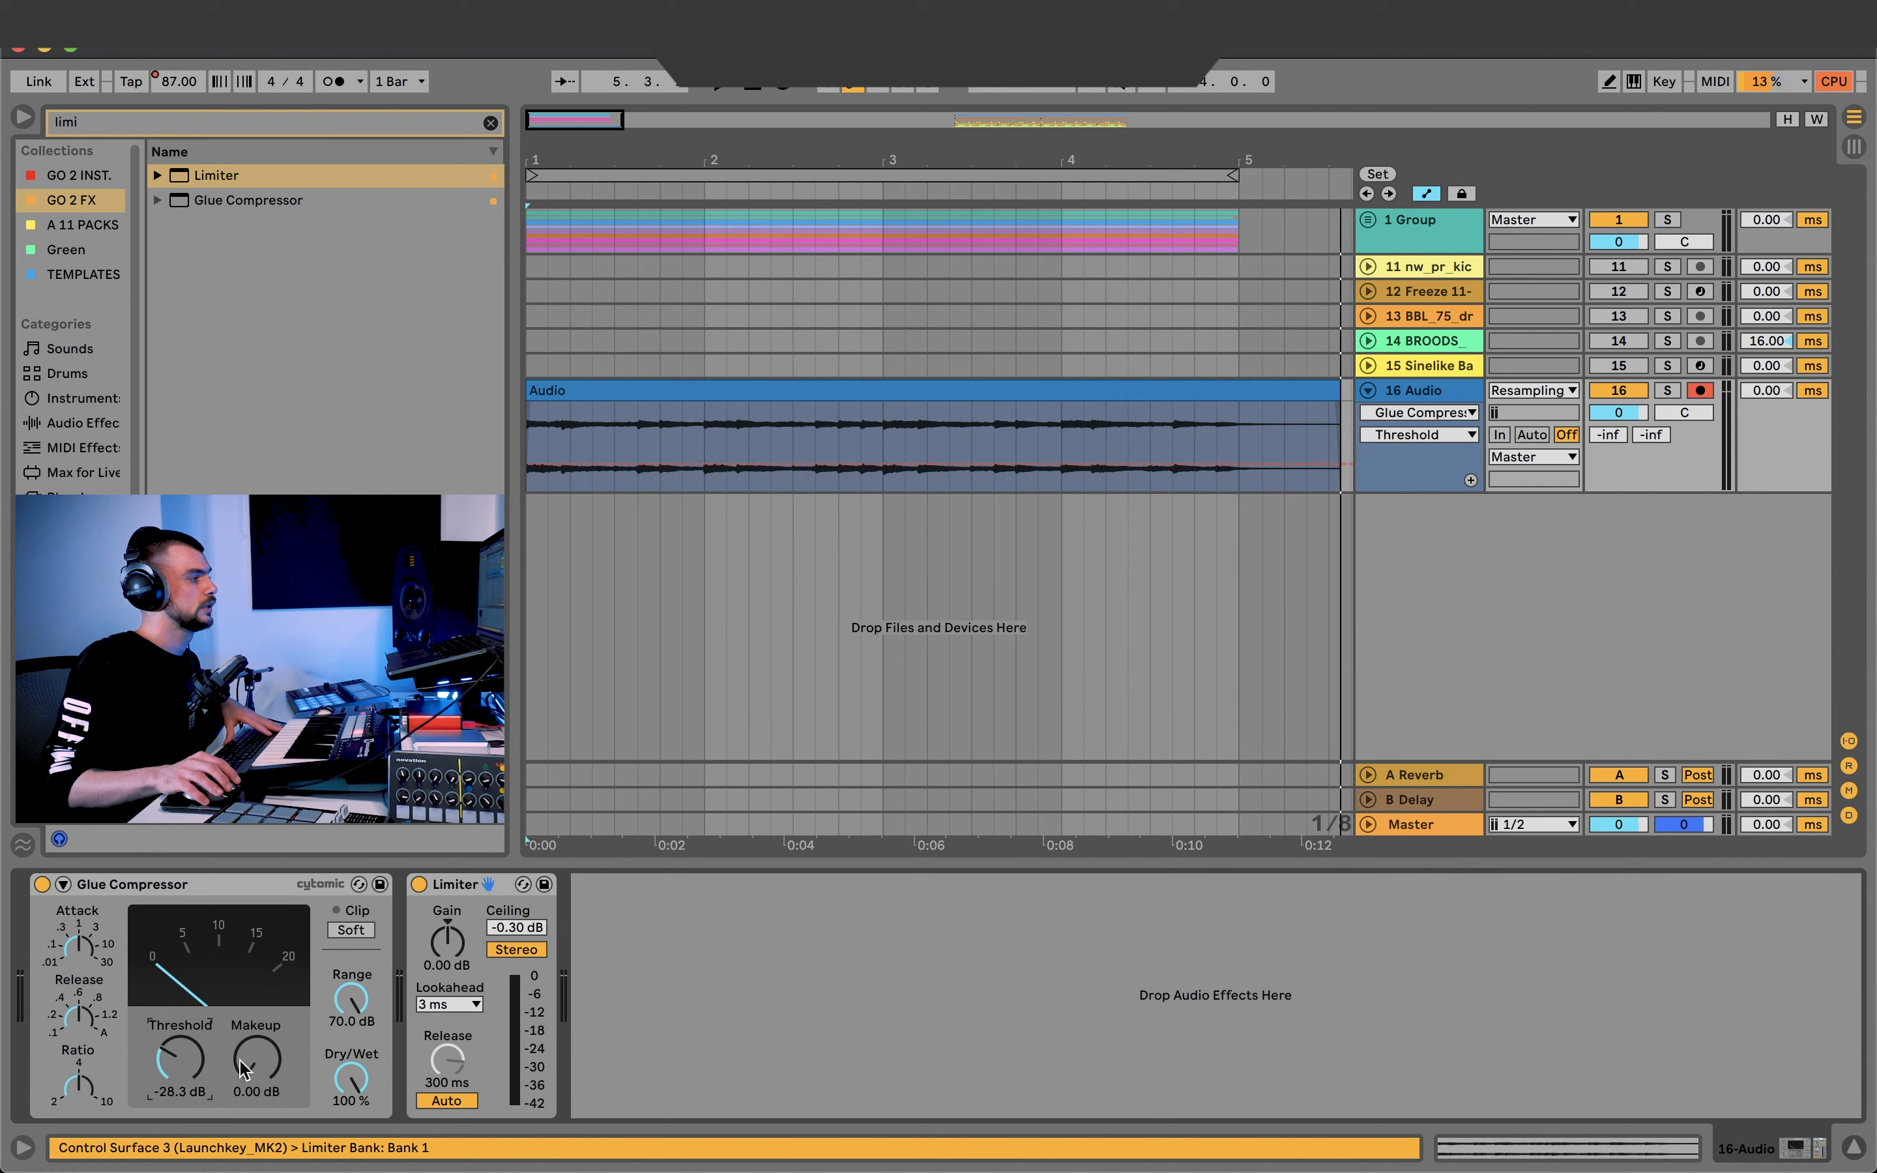
Solo the resampled track and set the Glue Compressor to -22.9 dB threshold and 8.10 dB makeup, with 0.80 dB Limiter gain.
{"action": "key", "text": "Escape"}
{"action": "key", "text": "s"}
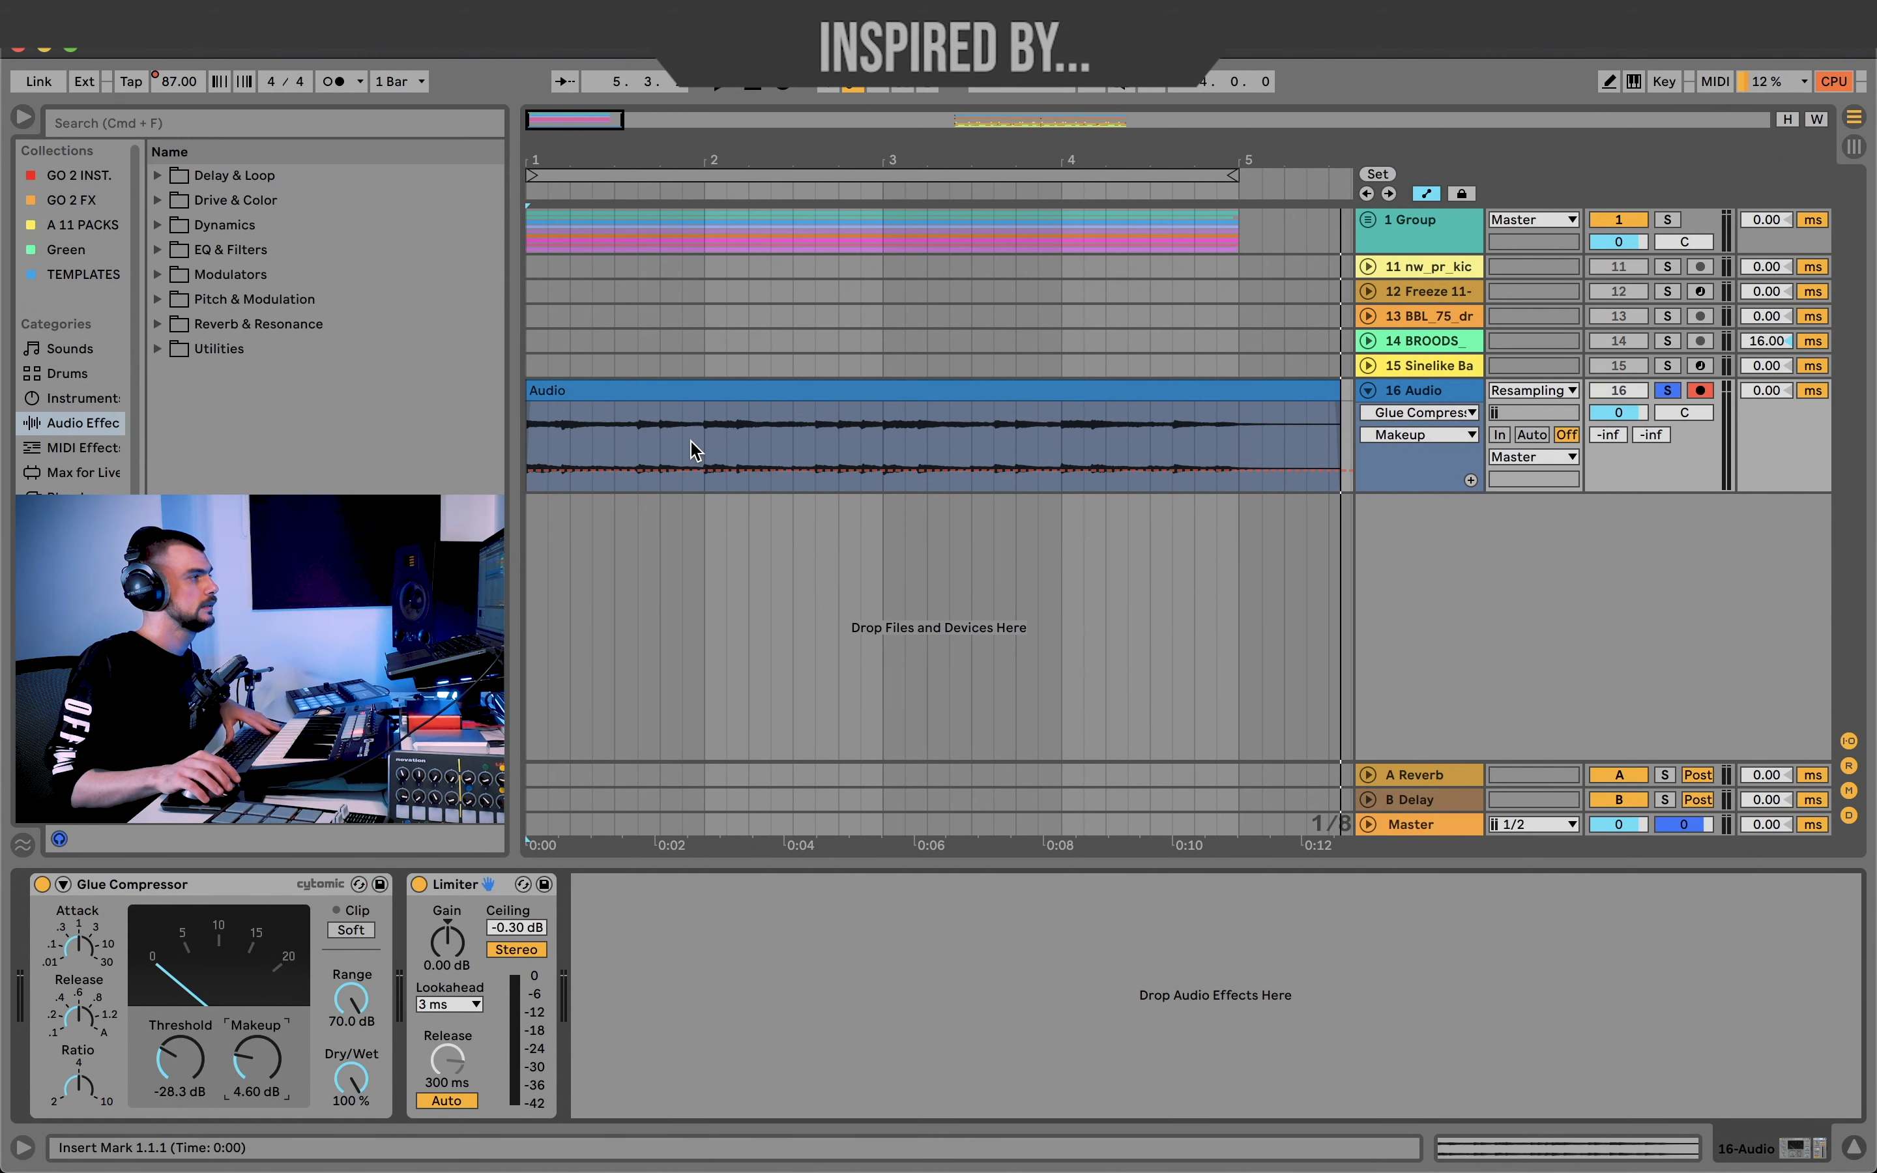
{"action": "key", "text": "a"}
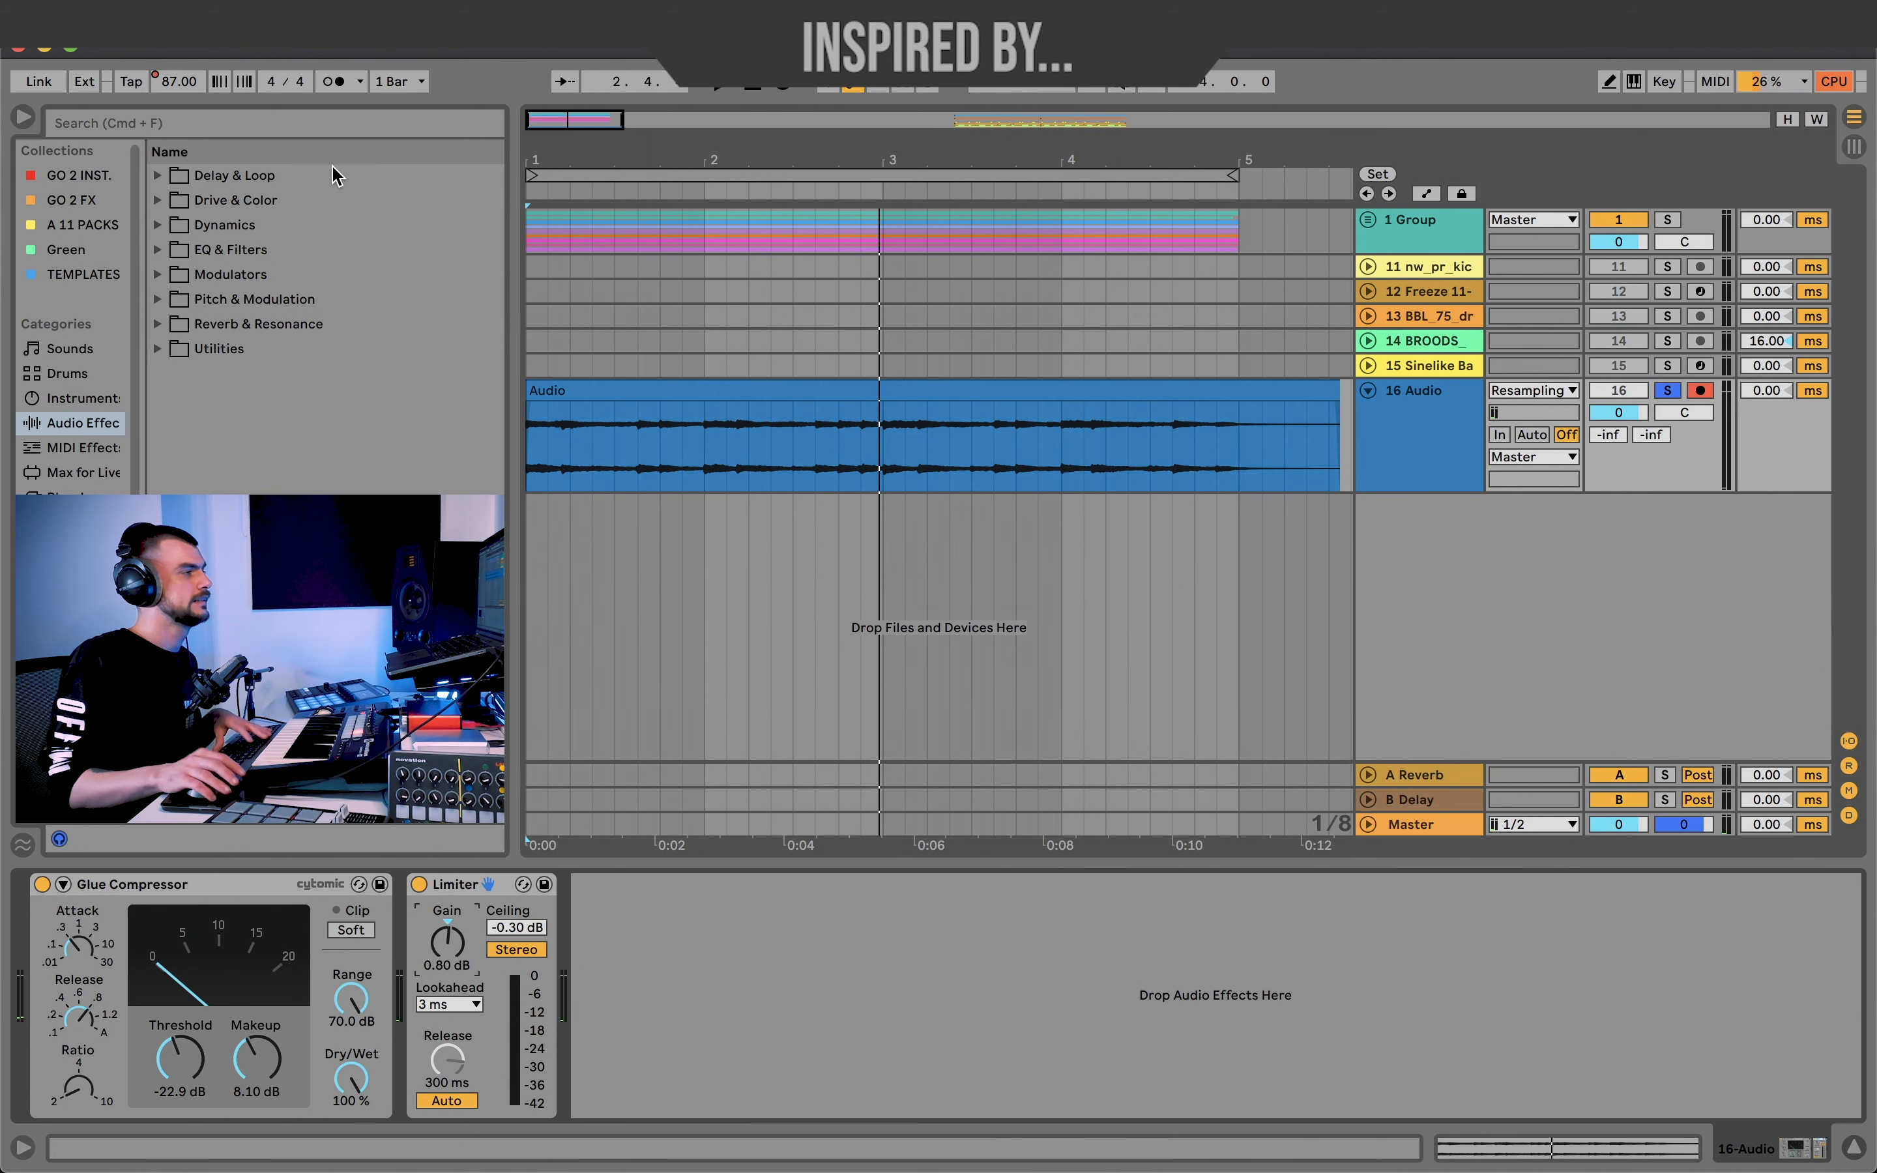
Add RC-20 Retro Color with the Vinyl 1 preset, set Wobble to 2%, and narrow the Distort focus range.
{"action": "left_click", "coordinate": [256, 135]}
{"action": "type", "text": "rc"}
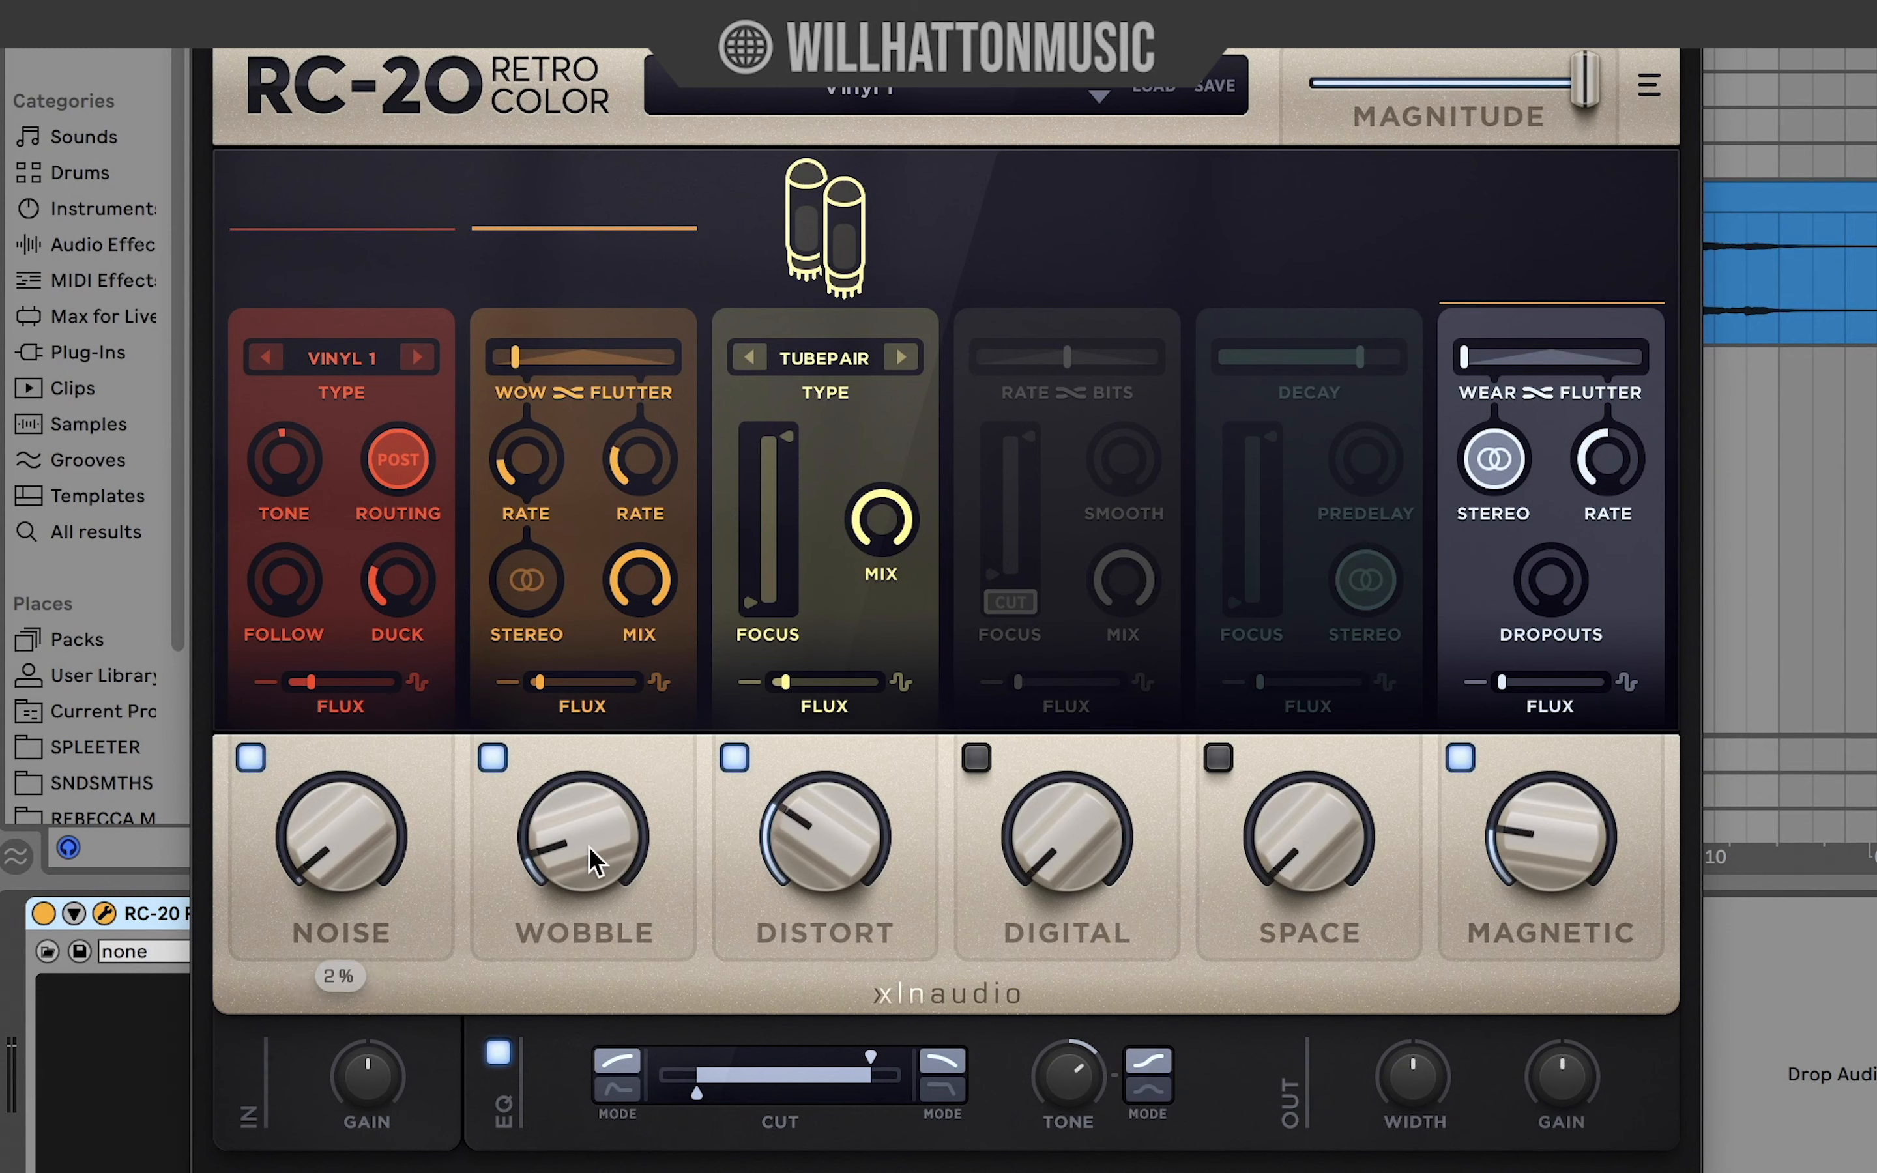
{"action": "mouse_move", "coordinate": [587, 856]}
{"action": "left_click_drag", "start_coordinate": [587, 856], "coordinate": [601, 928]}
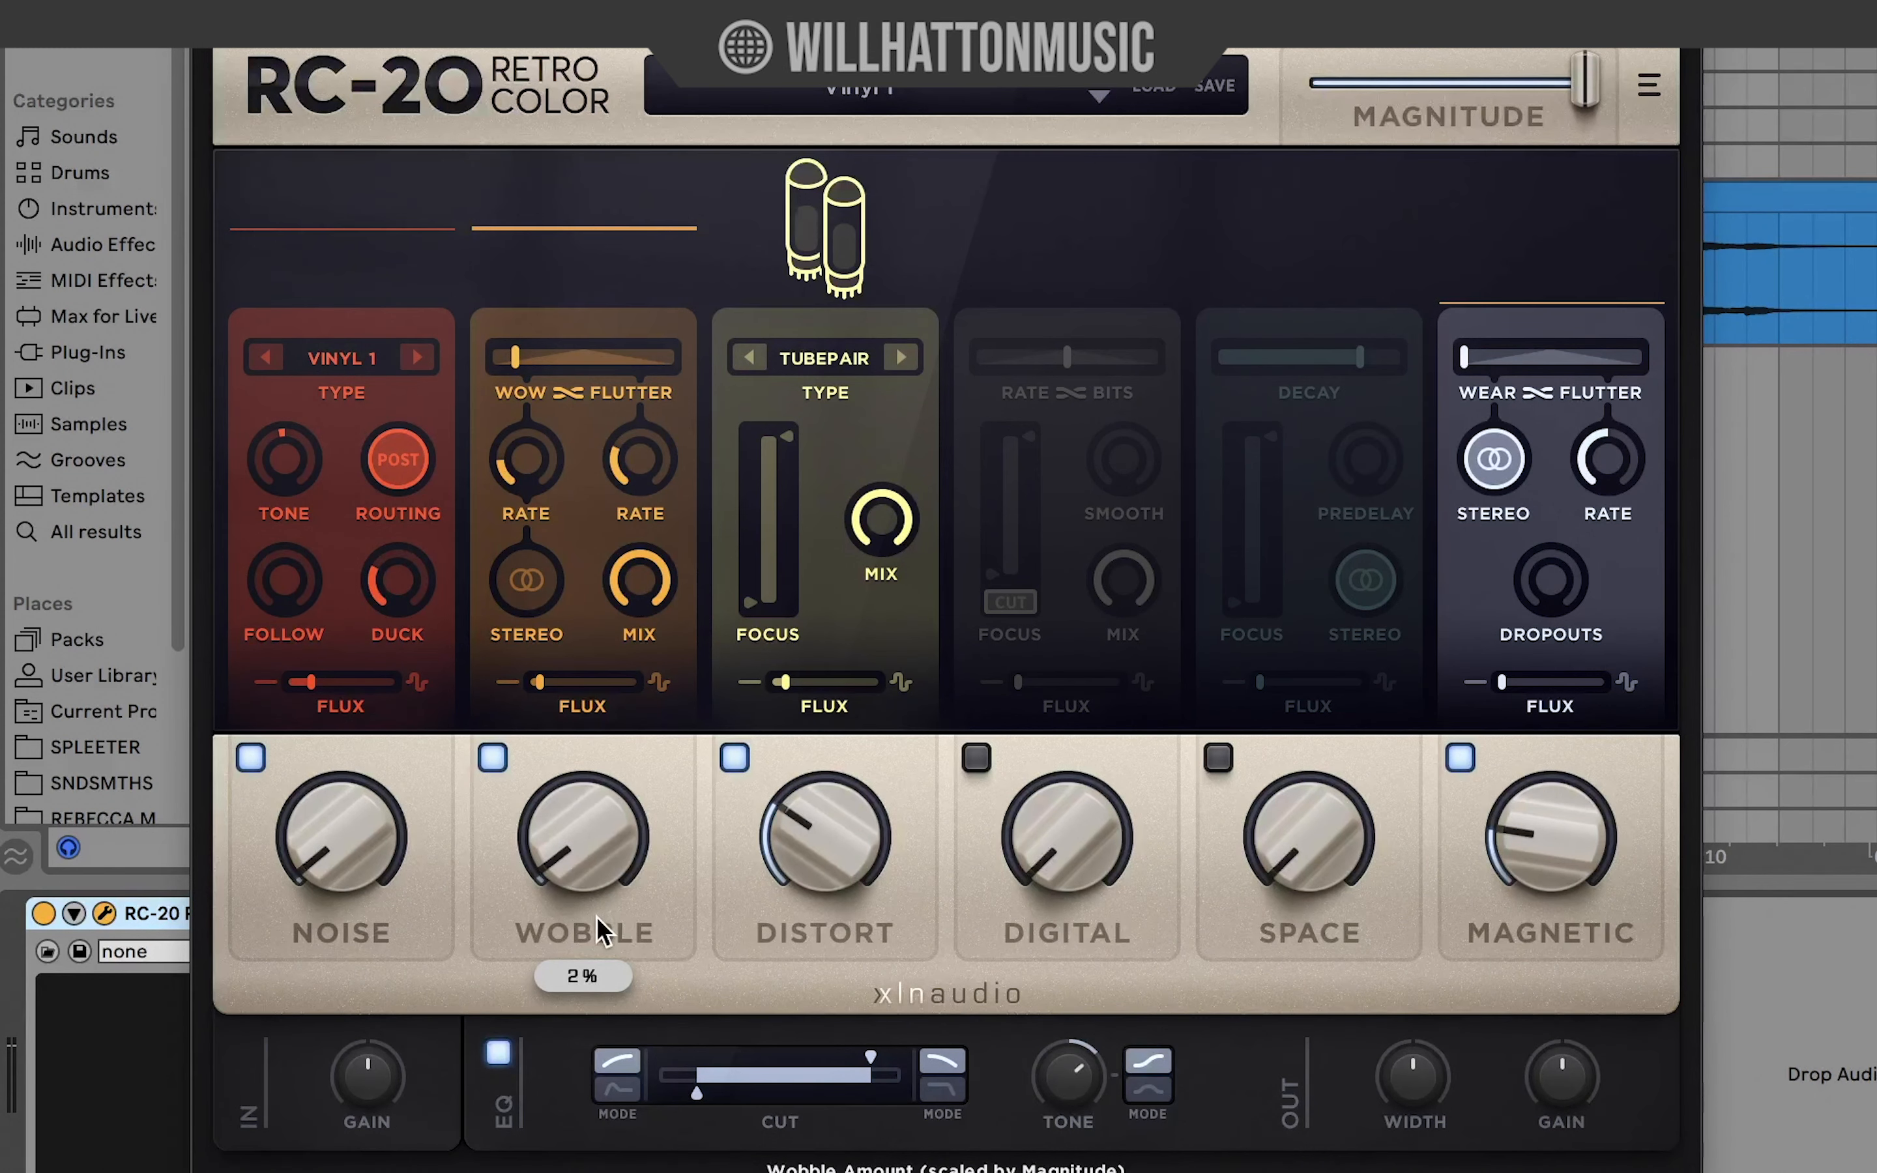
{"action": "left_click_drag", "start_coordinate": [792, 588], "coordinate": [772, 486]}
Enable the Space module in RC-20 at 7% and narrow its focus to 638-4117 Hz.
{"action": "left_click", "coordinate": [1325, 822]}
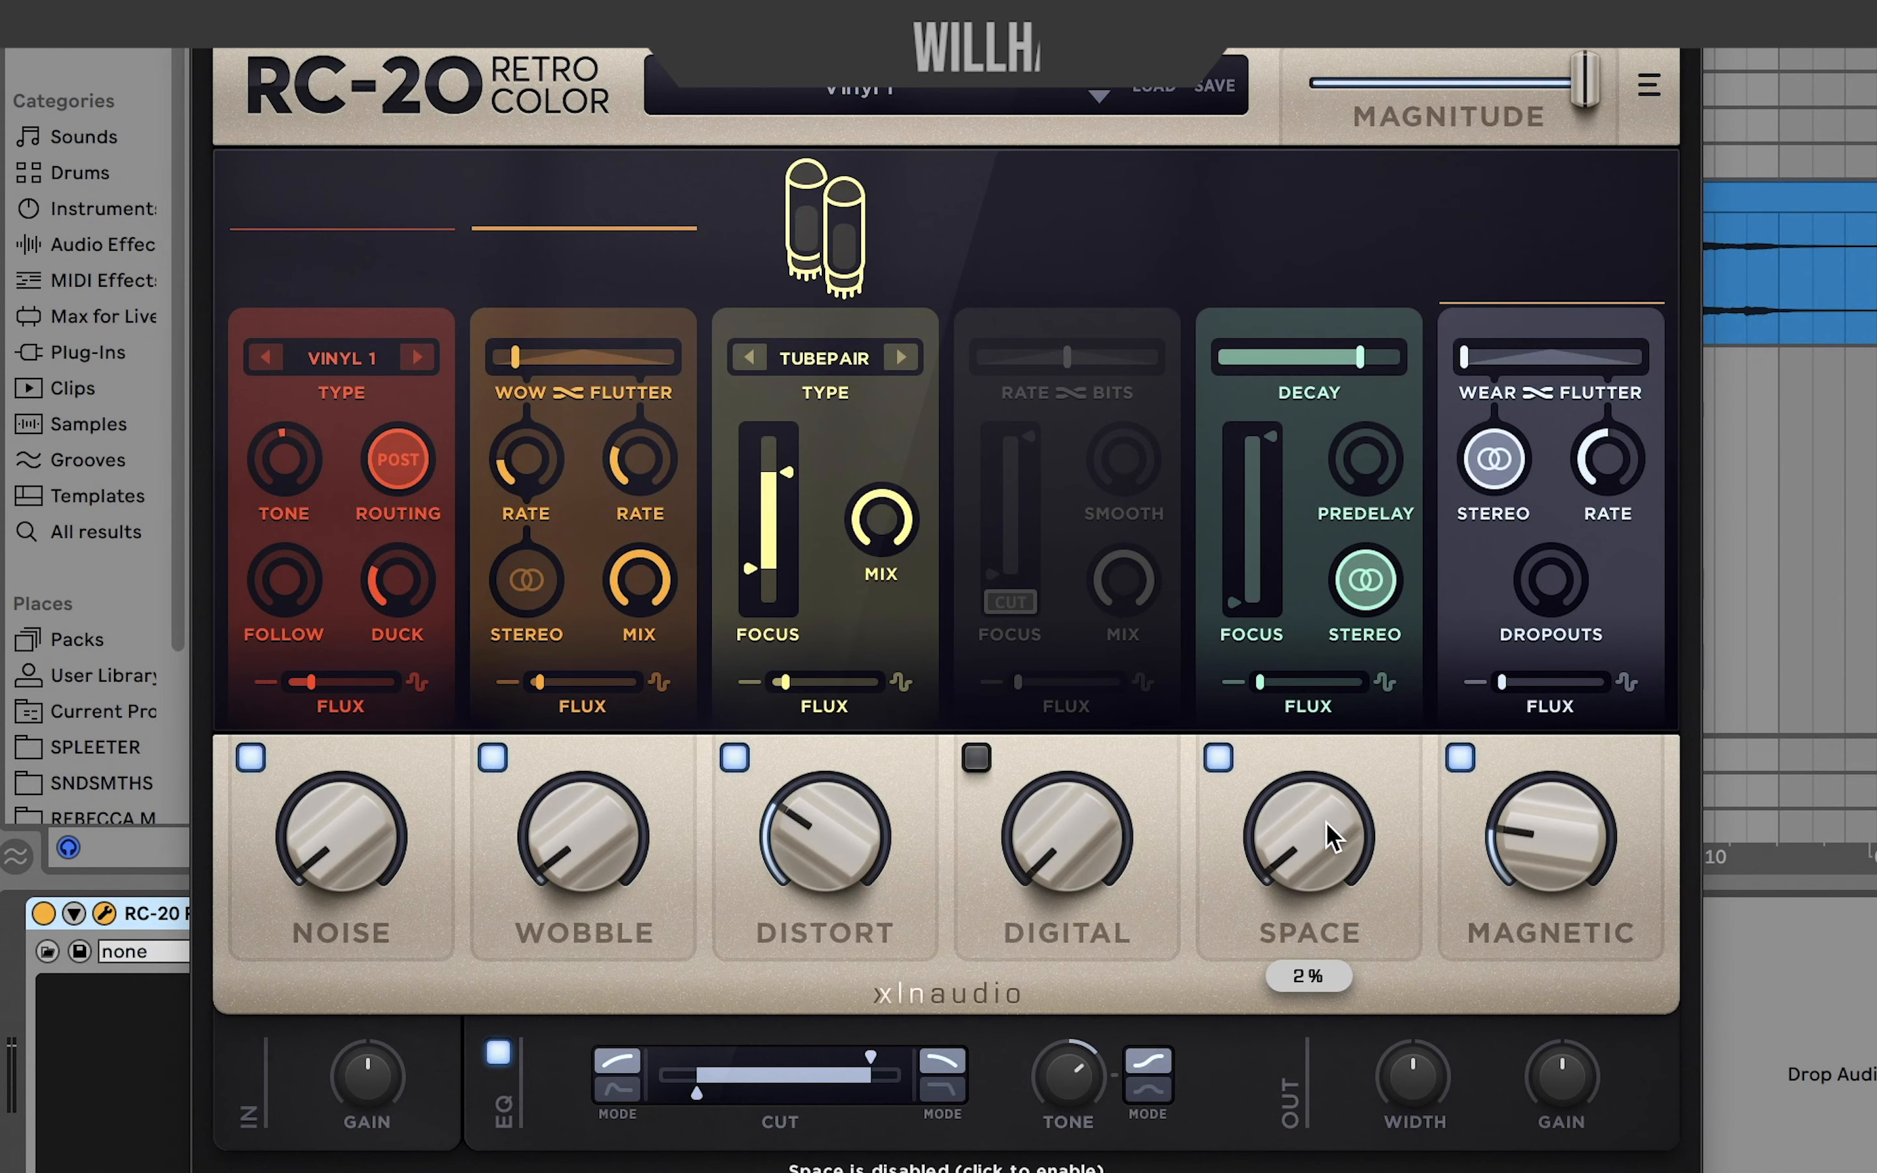
{"action": "left_click_drag", "start_coordinate": [1326, 807], "coordinate": [1327, 779]}
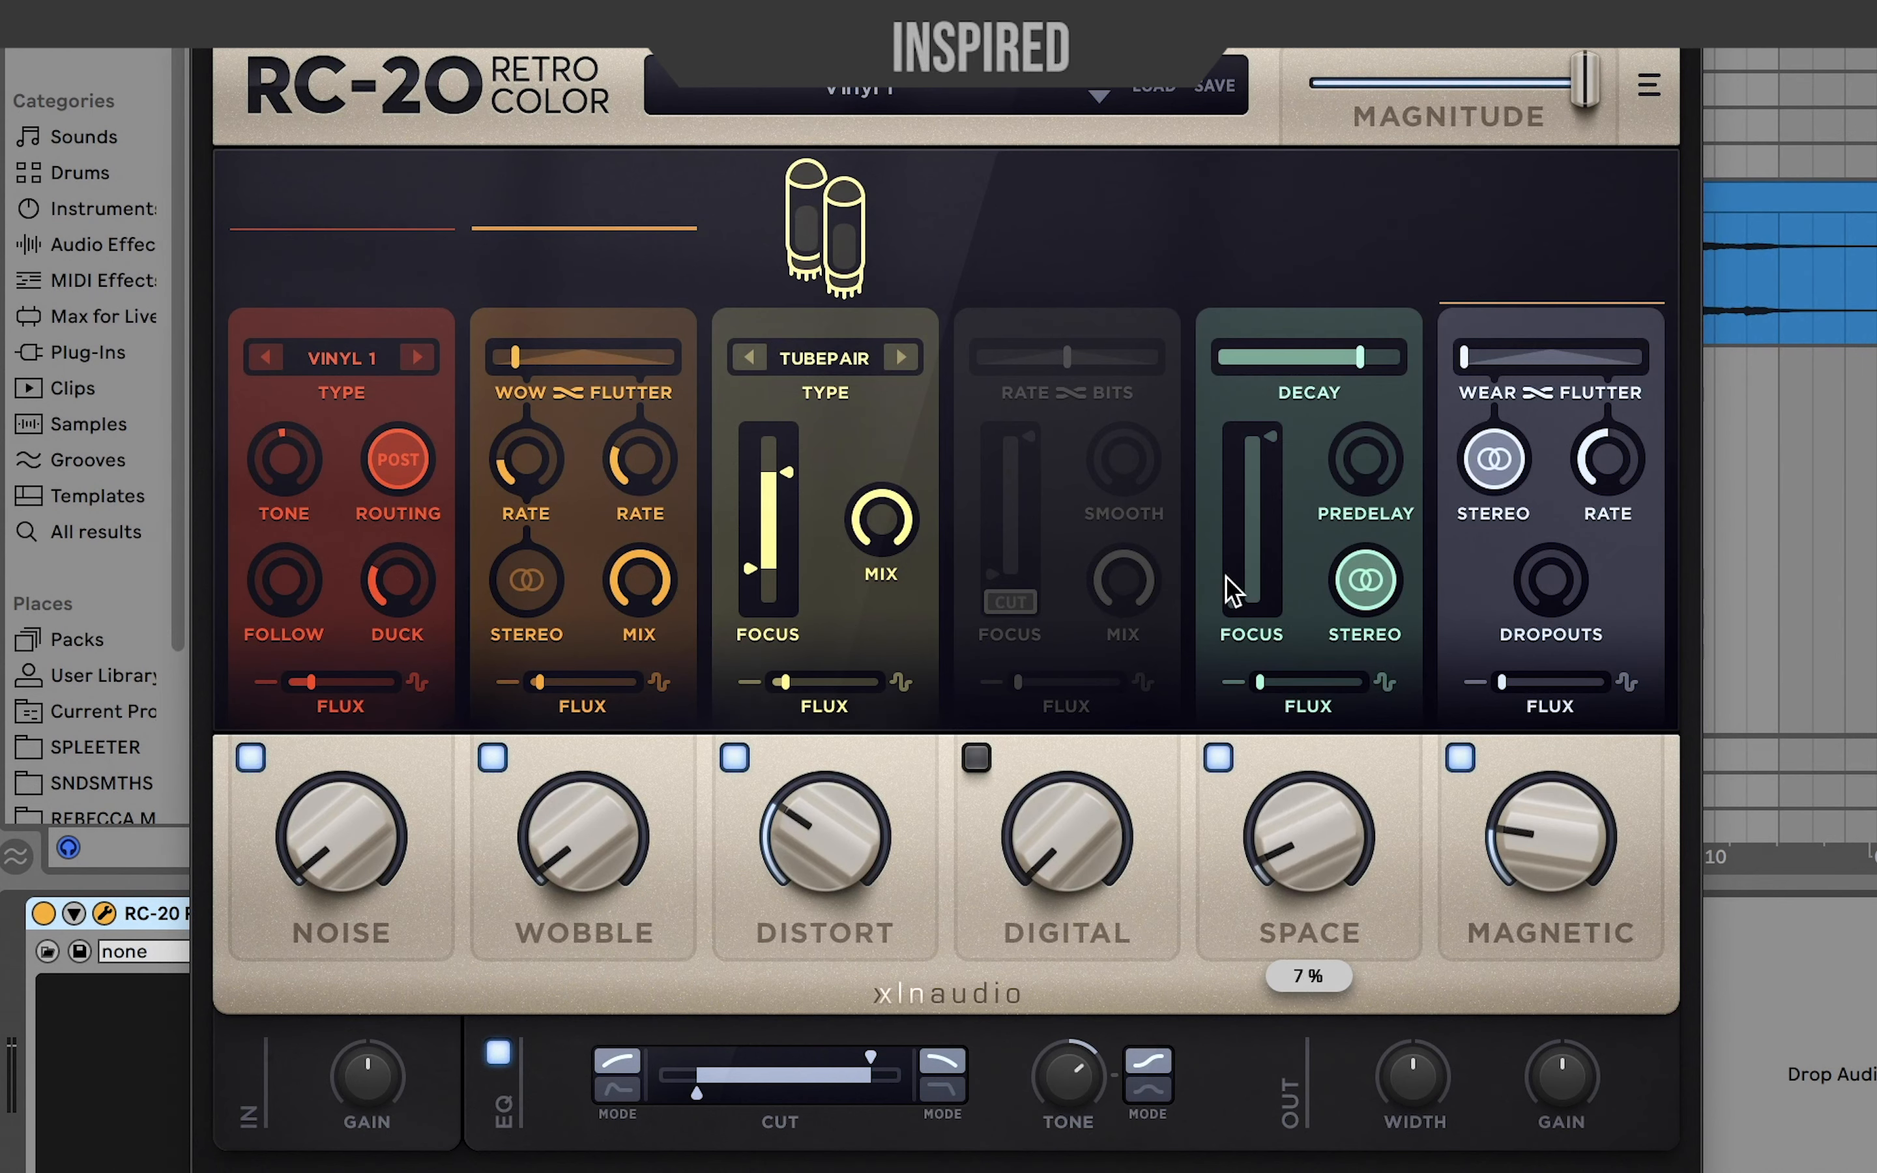
{"action": "mouse_move", "coordinate": [1246, 598]}
{"action": "left_click_drag", "start_coordinate": [1246, 599], "coordinate": [1250, 505]}
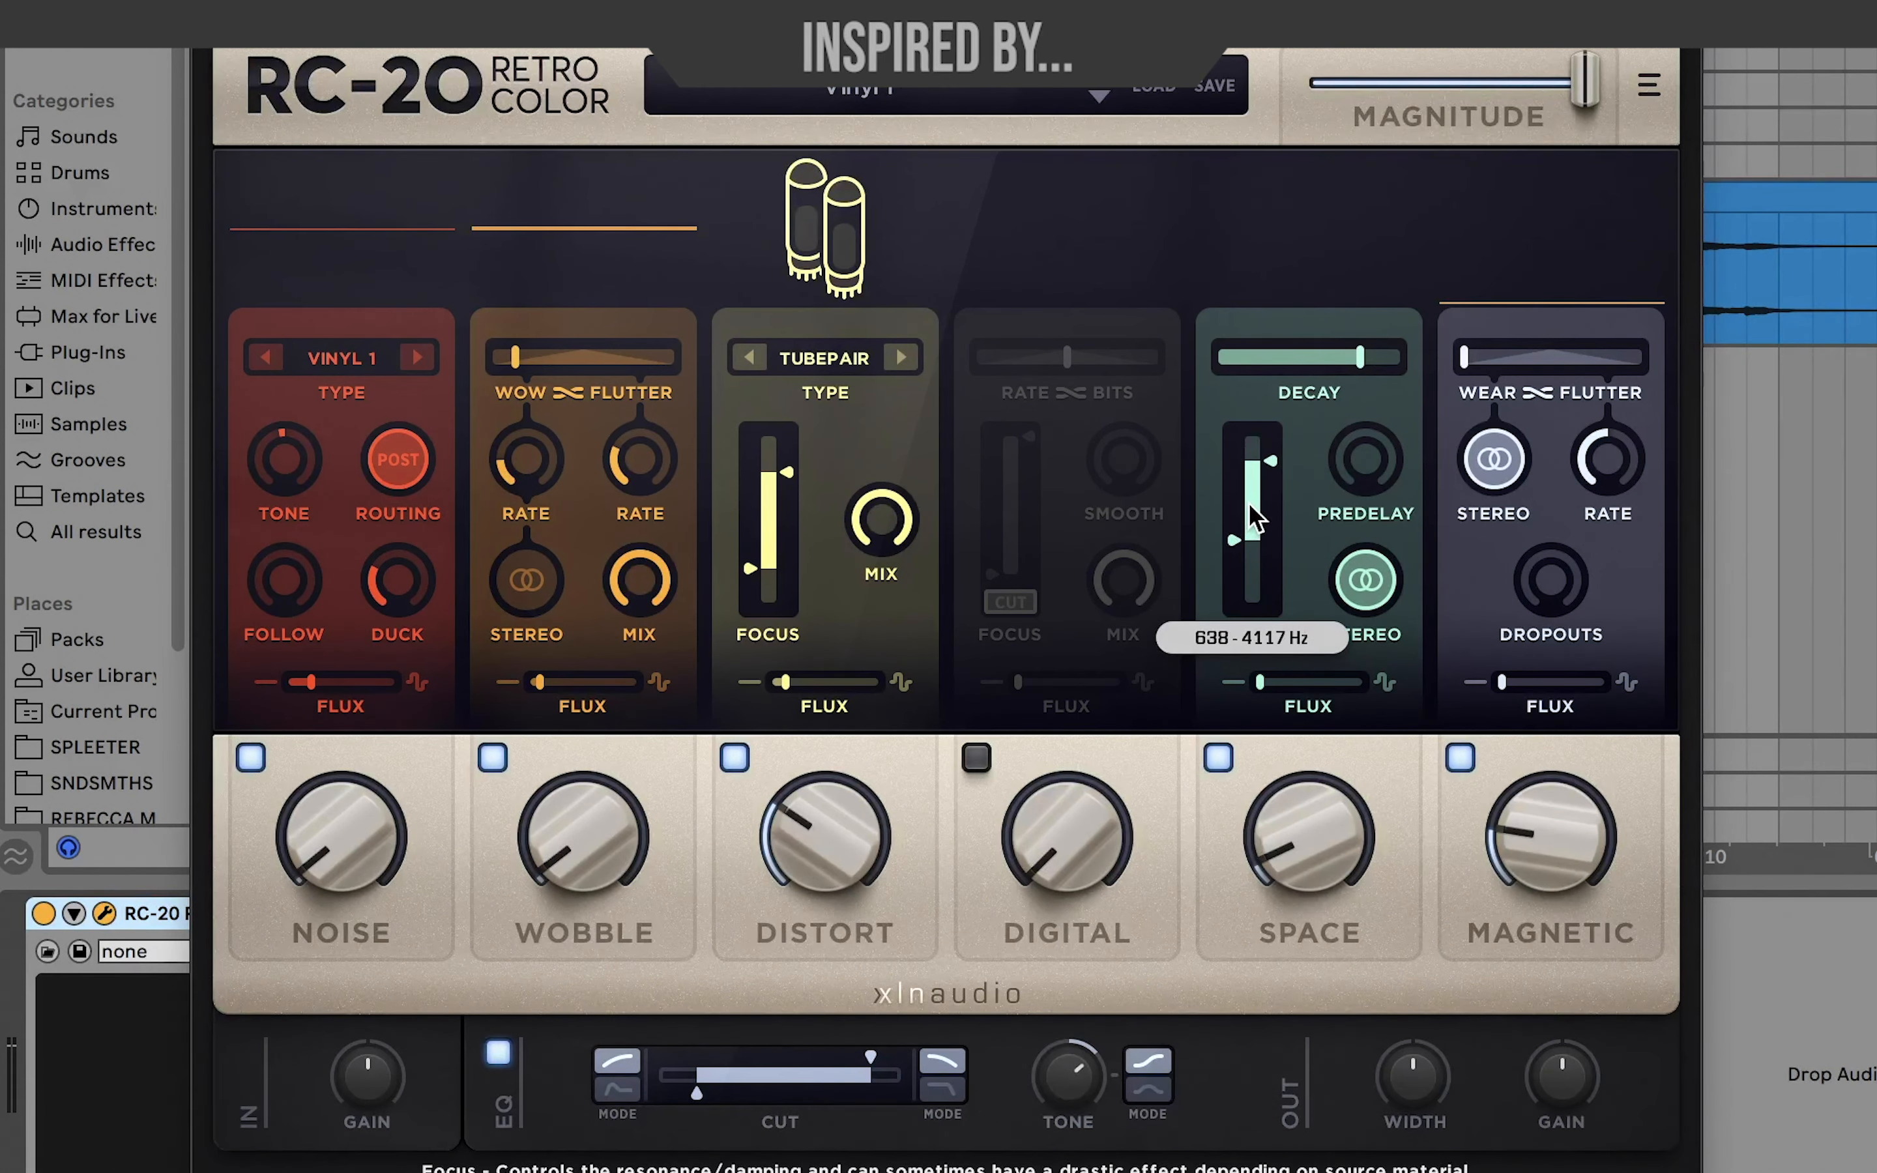
Reset RC-20's EQ tone, lower the low cut to about 29 Hz, and set the high cut to 7073 Hz.
{"action": "double_click", "coordinate": [1068, 1065]}
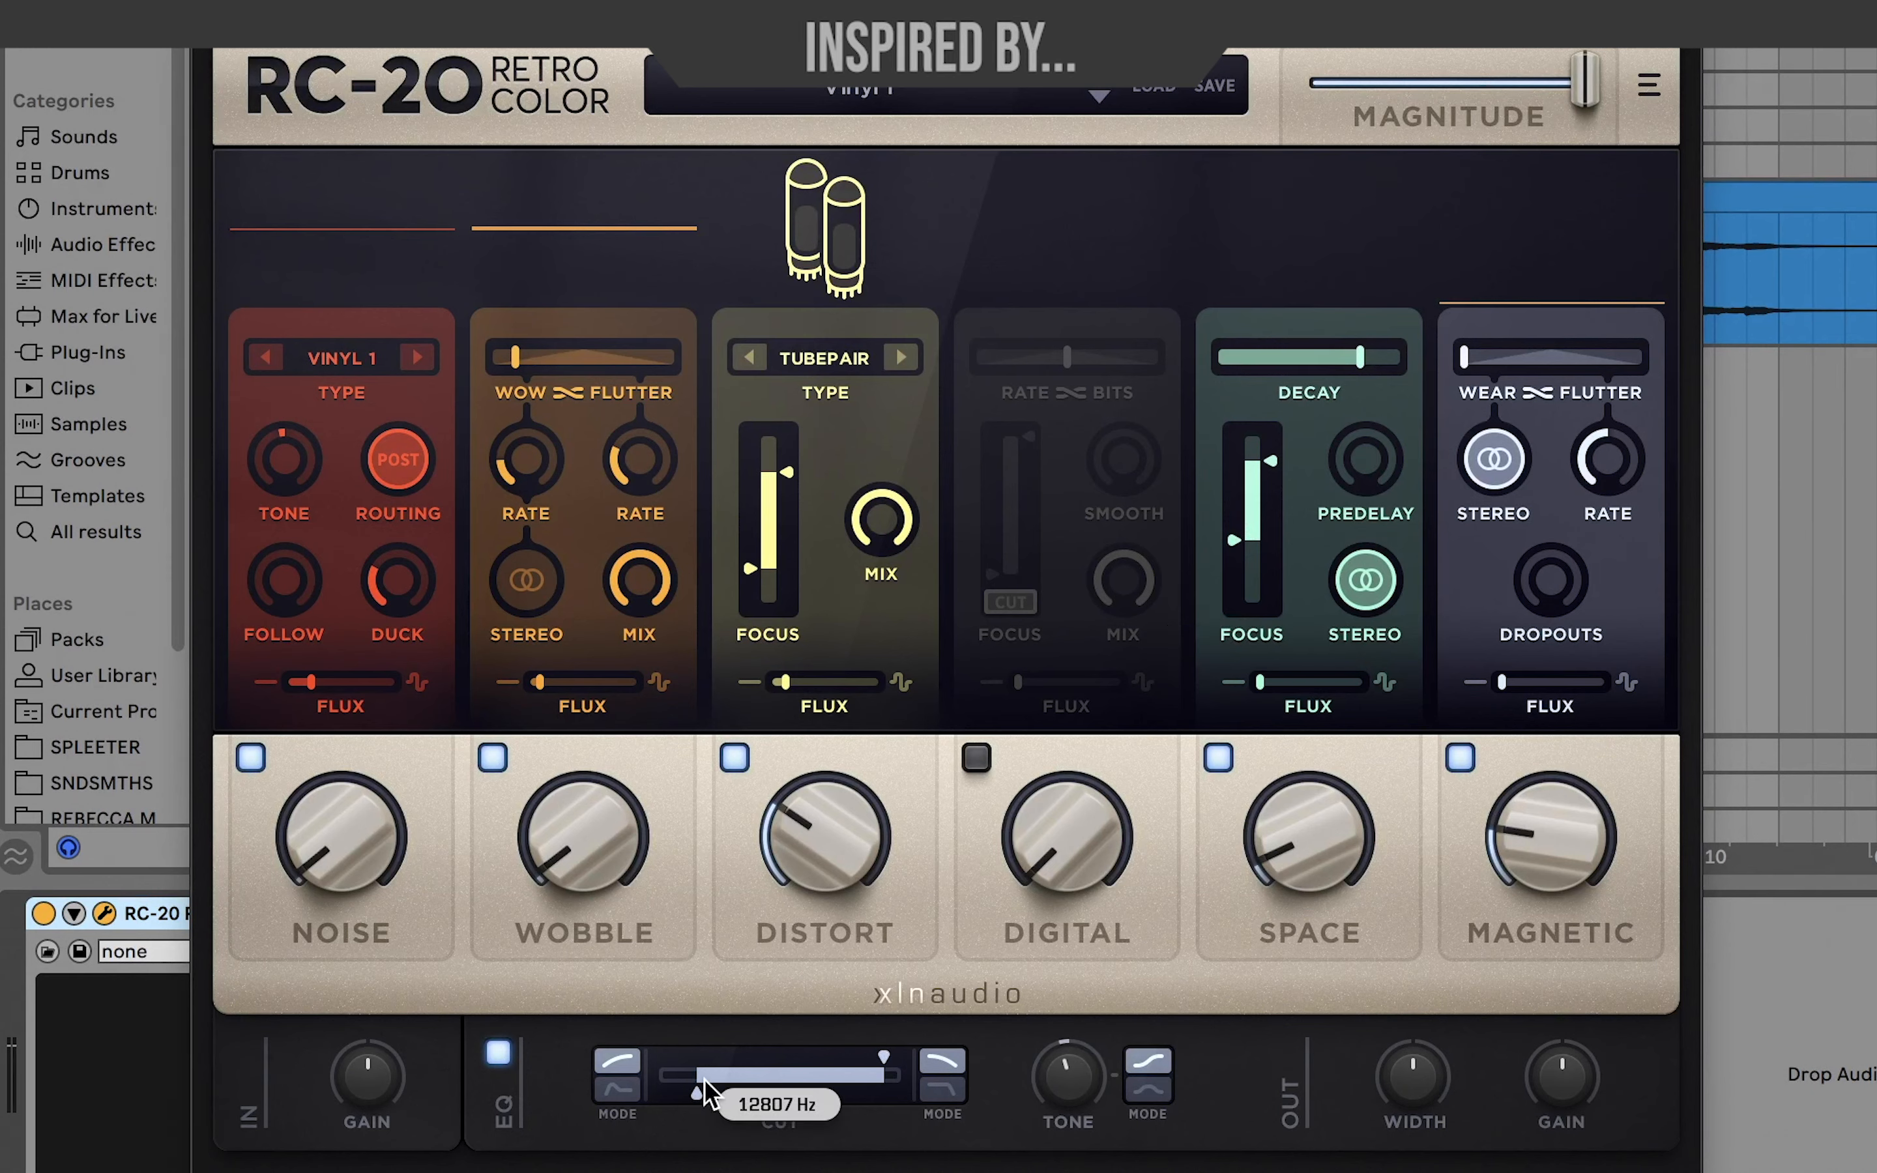
{"action": "left_click_drag", "start_coordinate": [690, 1098], "coordinate": [671, 1094]}
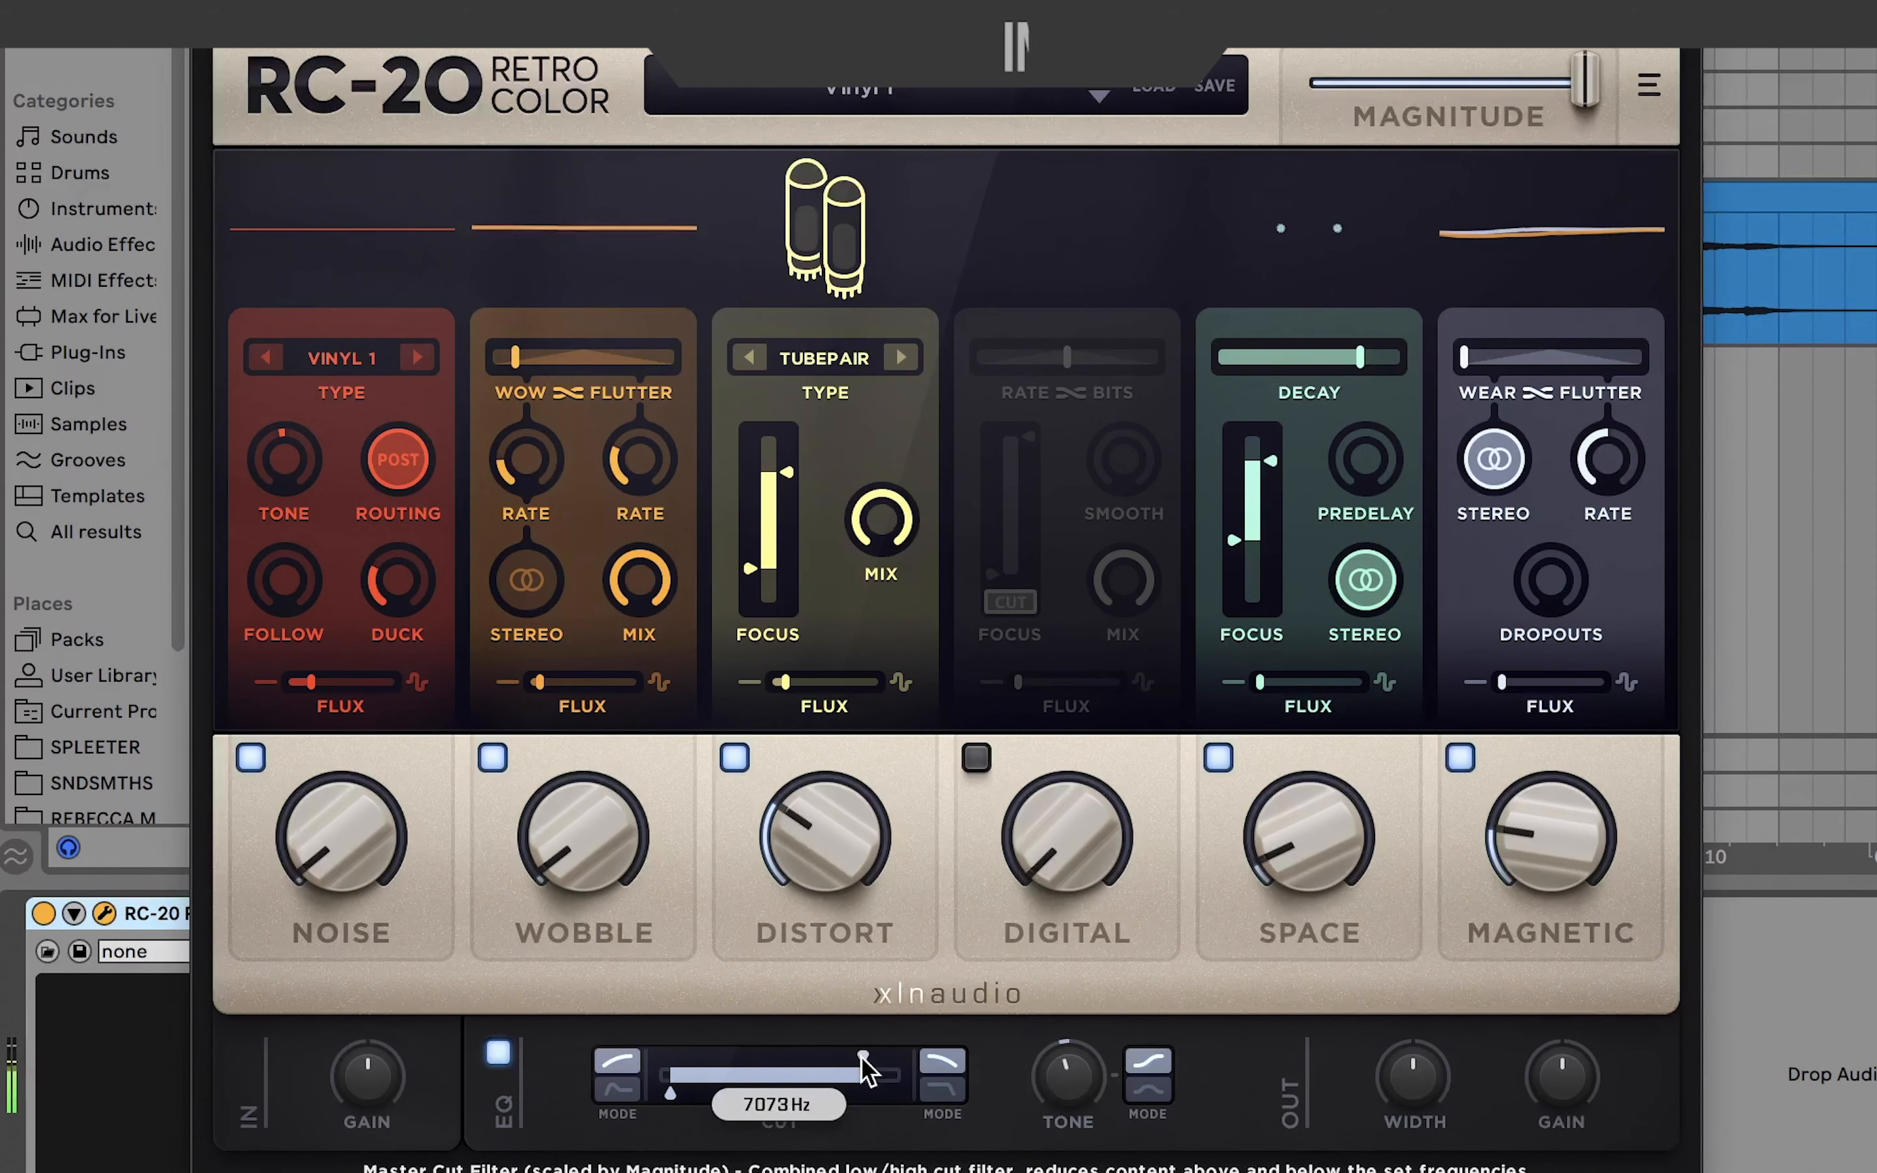
{"action": "mouse_move", "coordinate": [672, 1090]}
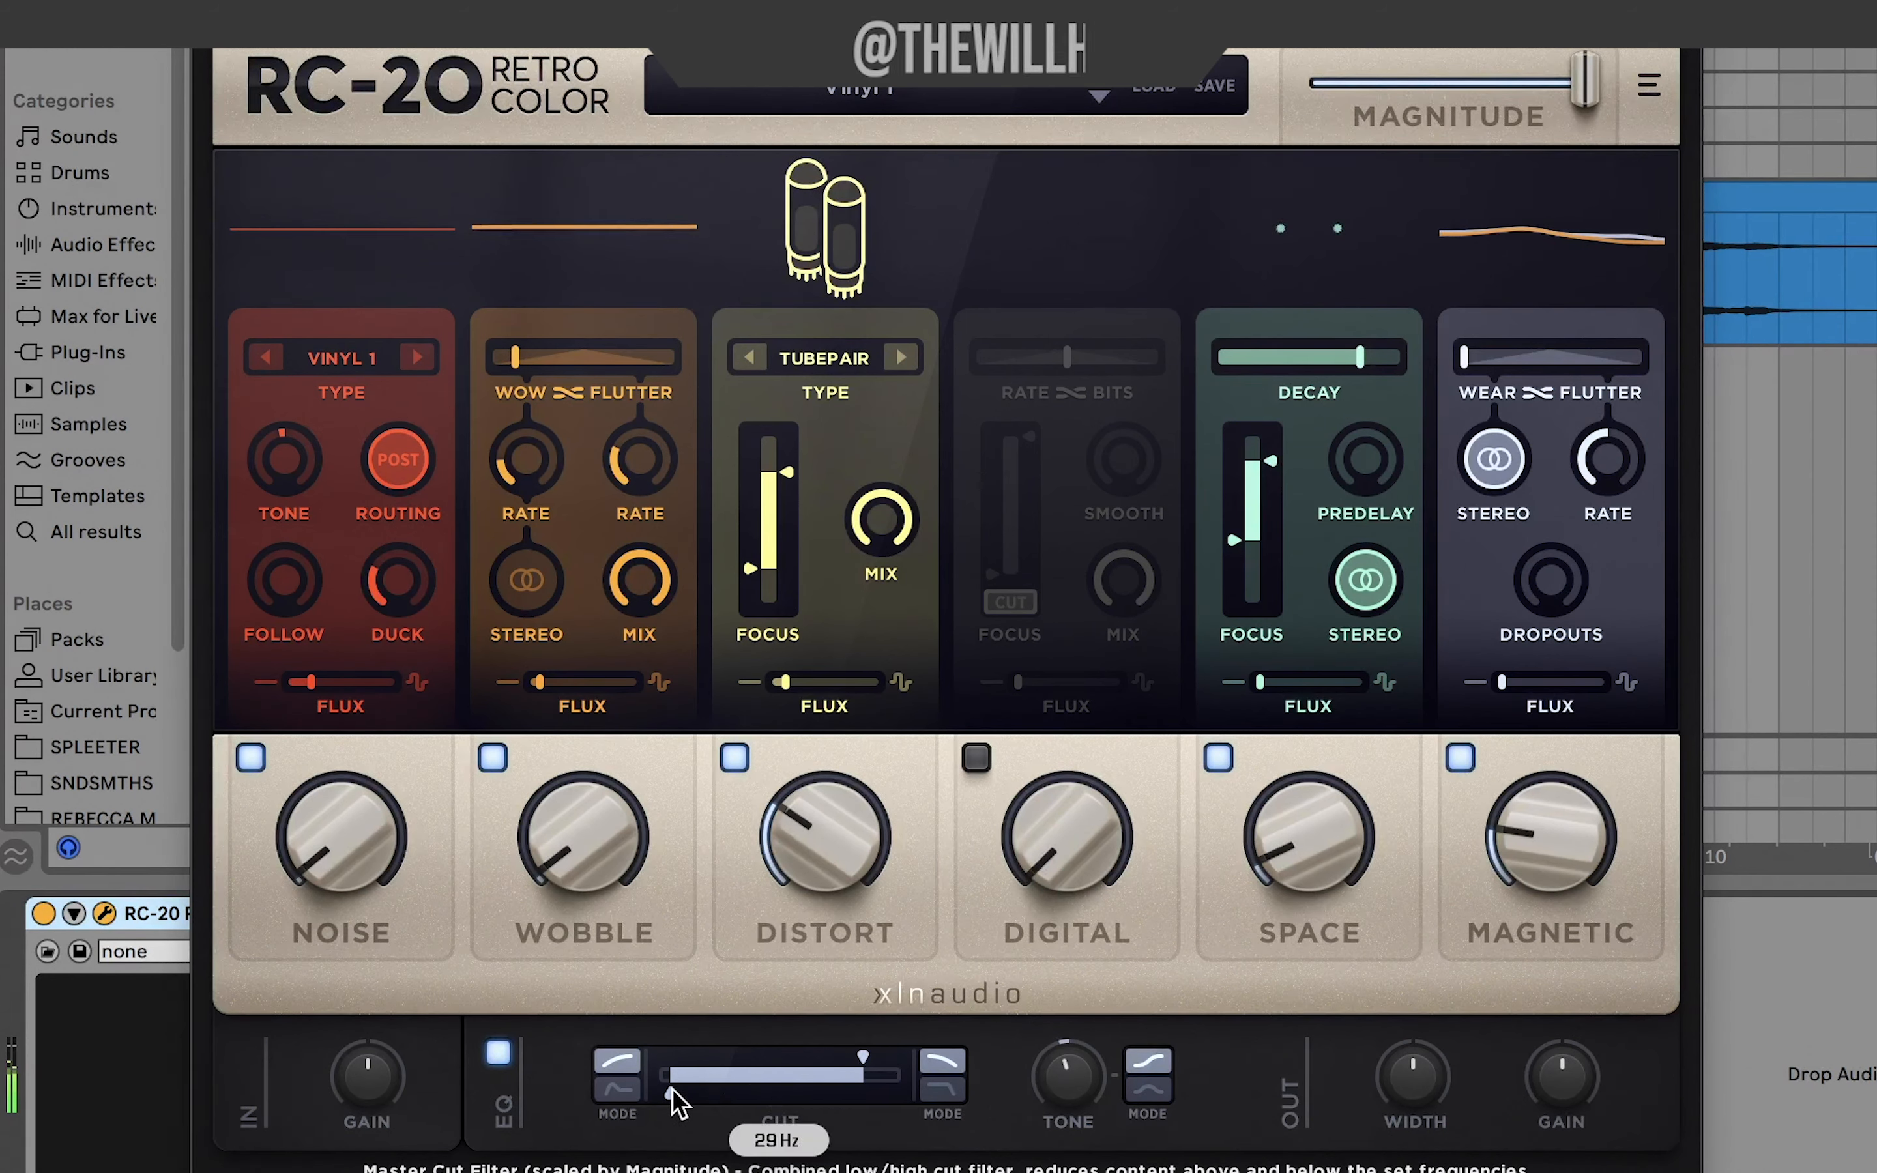
Set Distort to 21% with its lower focus limit at 124 Hz, then disable Magnetic and close RC-20.
{"action": "left_click_drag", "start_coordinate": [780, 892], "coordinate": [819, 908]}
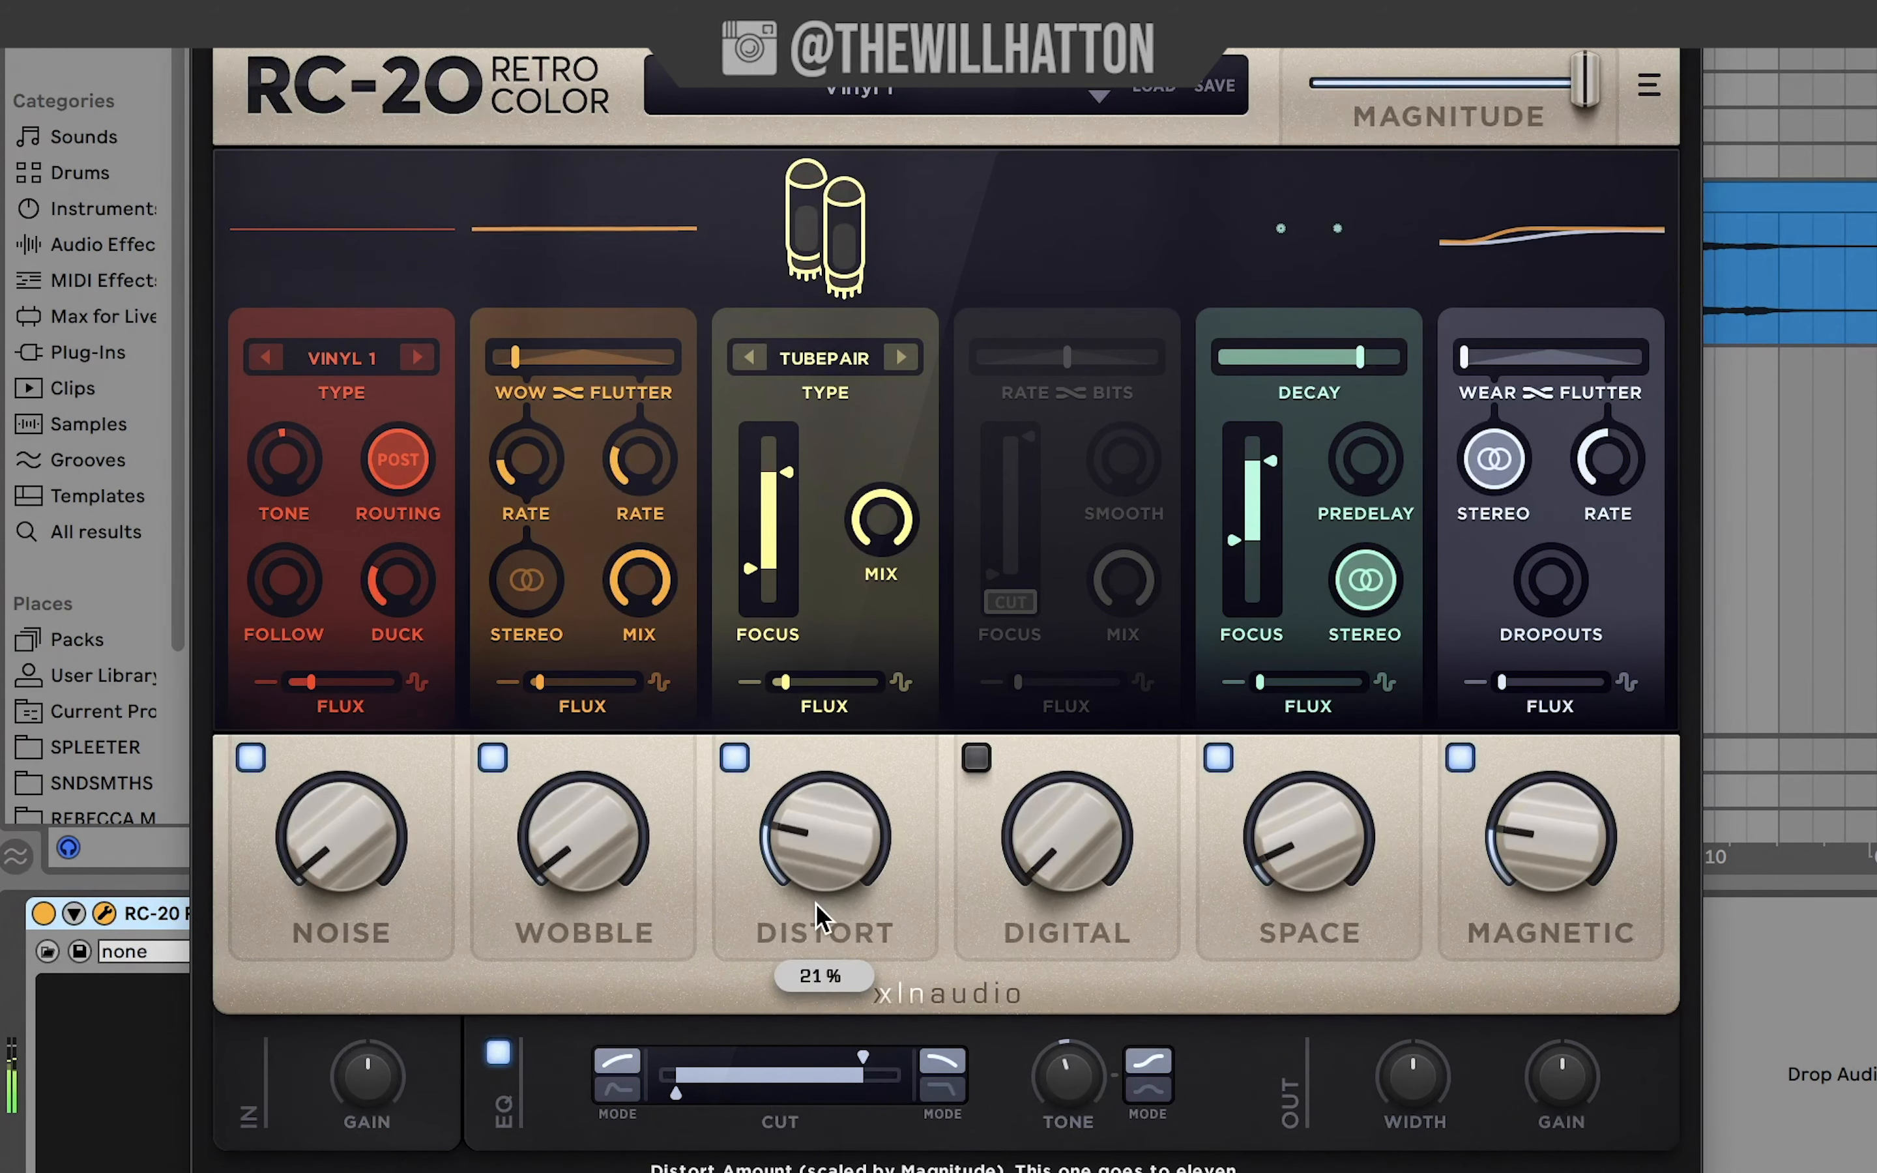
{"action": "left_click_drag", "start_coordinate": [774, 488], "coordinate": [744, 547]}
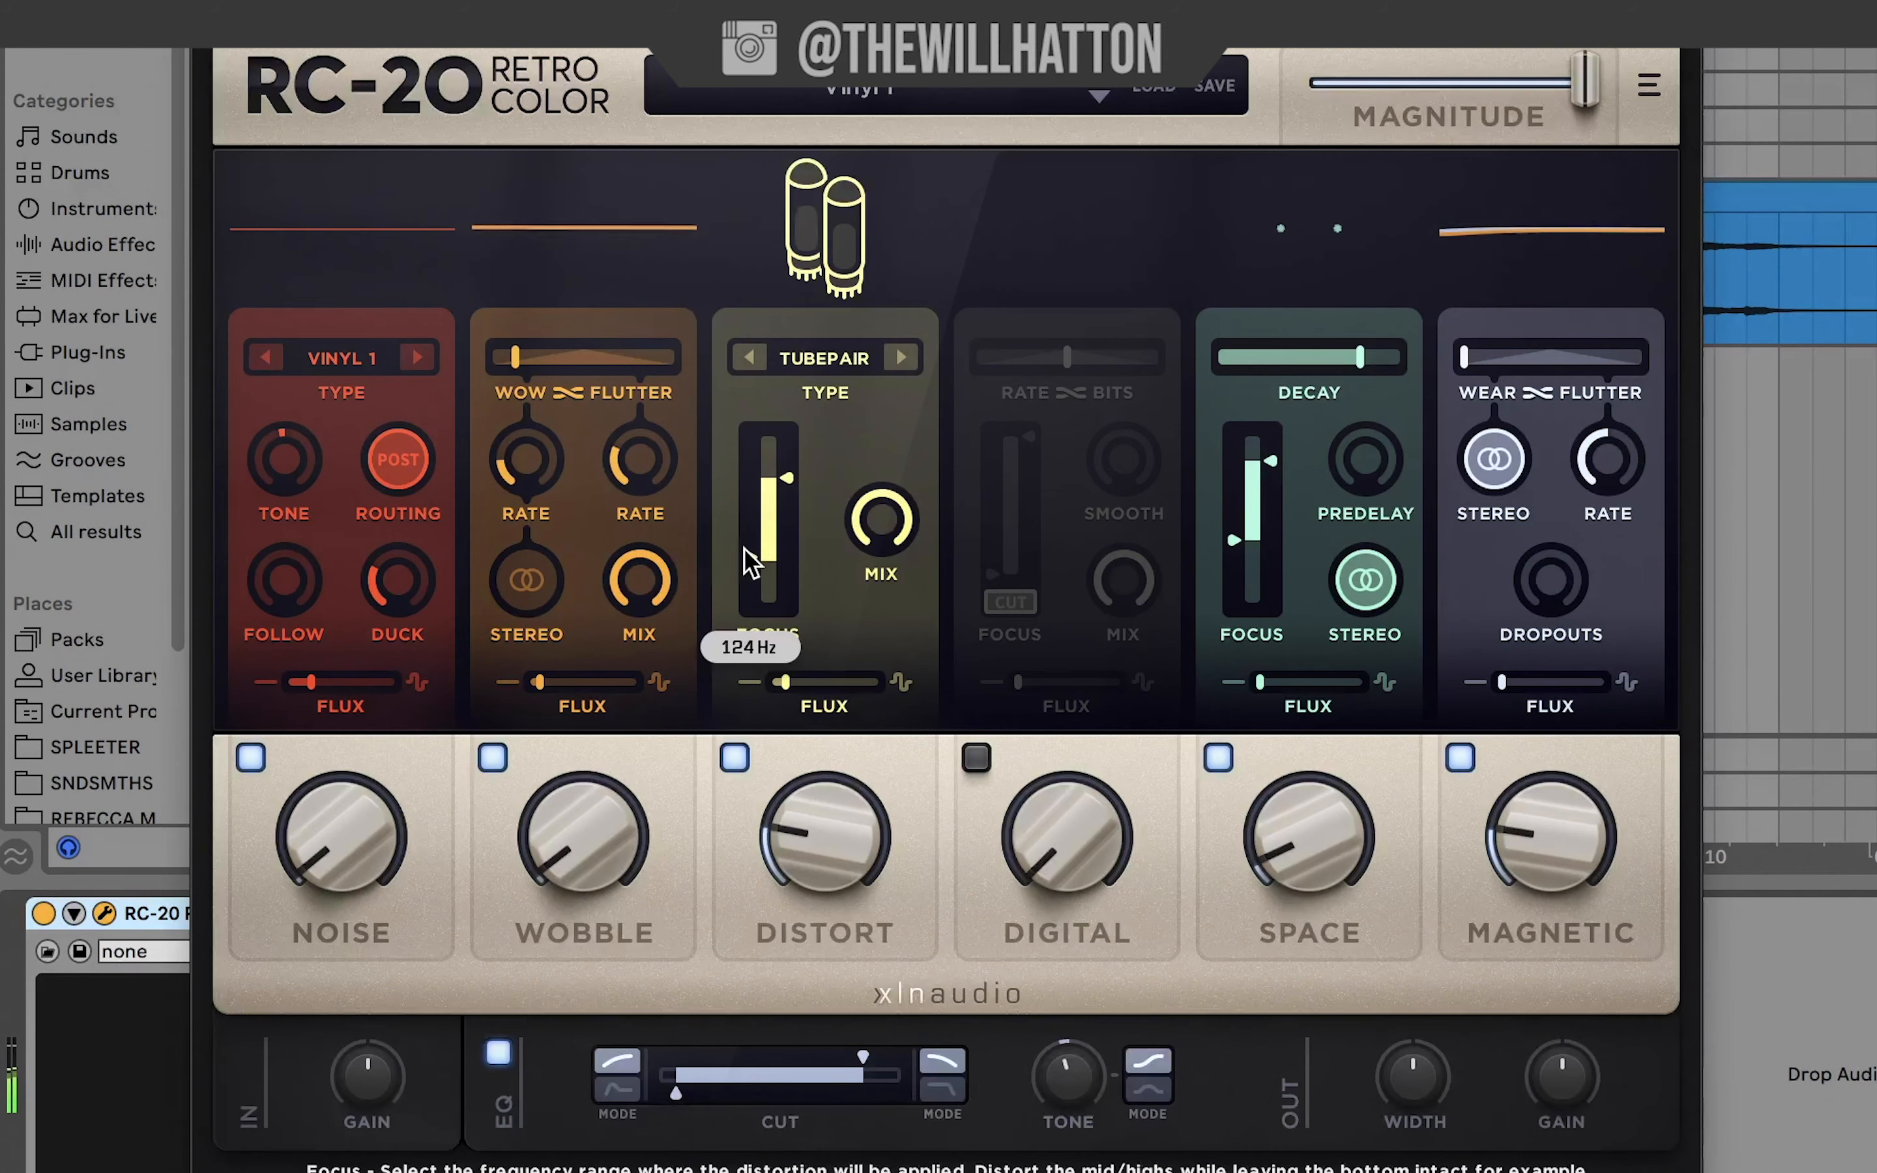
{"action": "left_click", "coordinate": [1460, 758]}
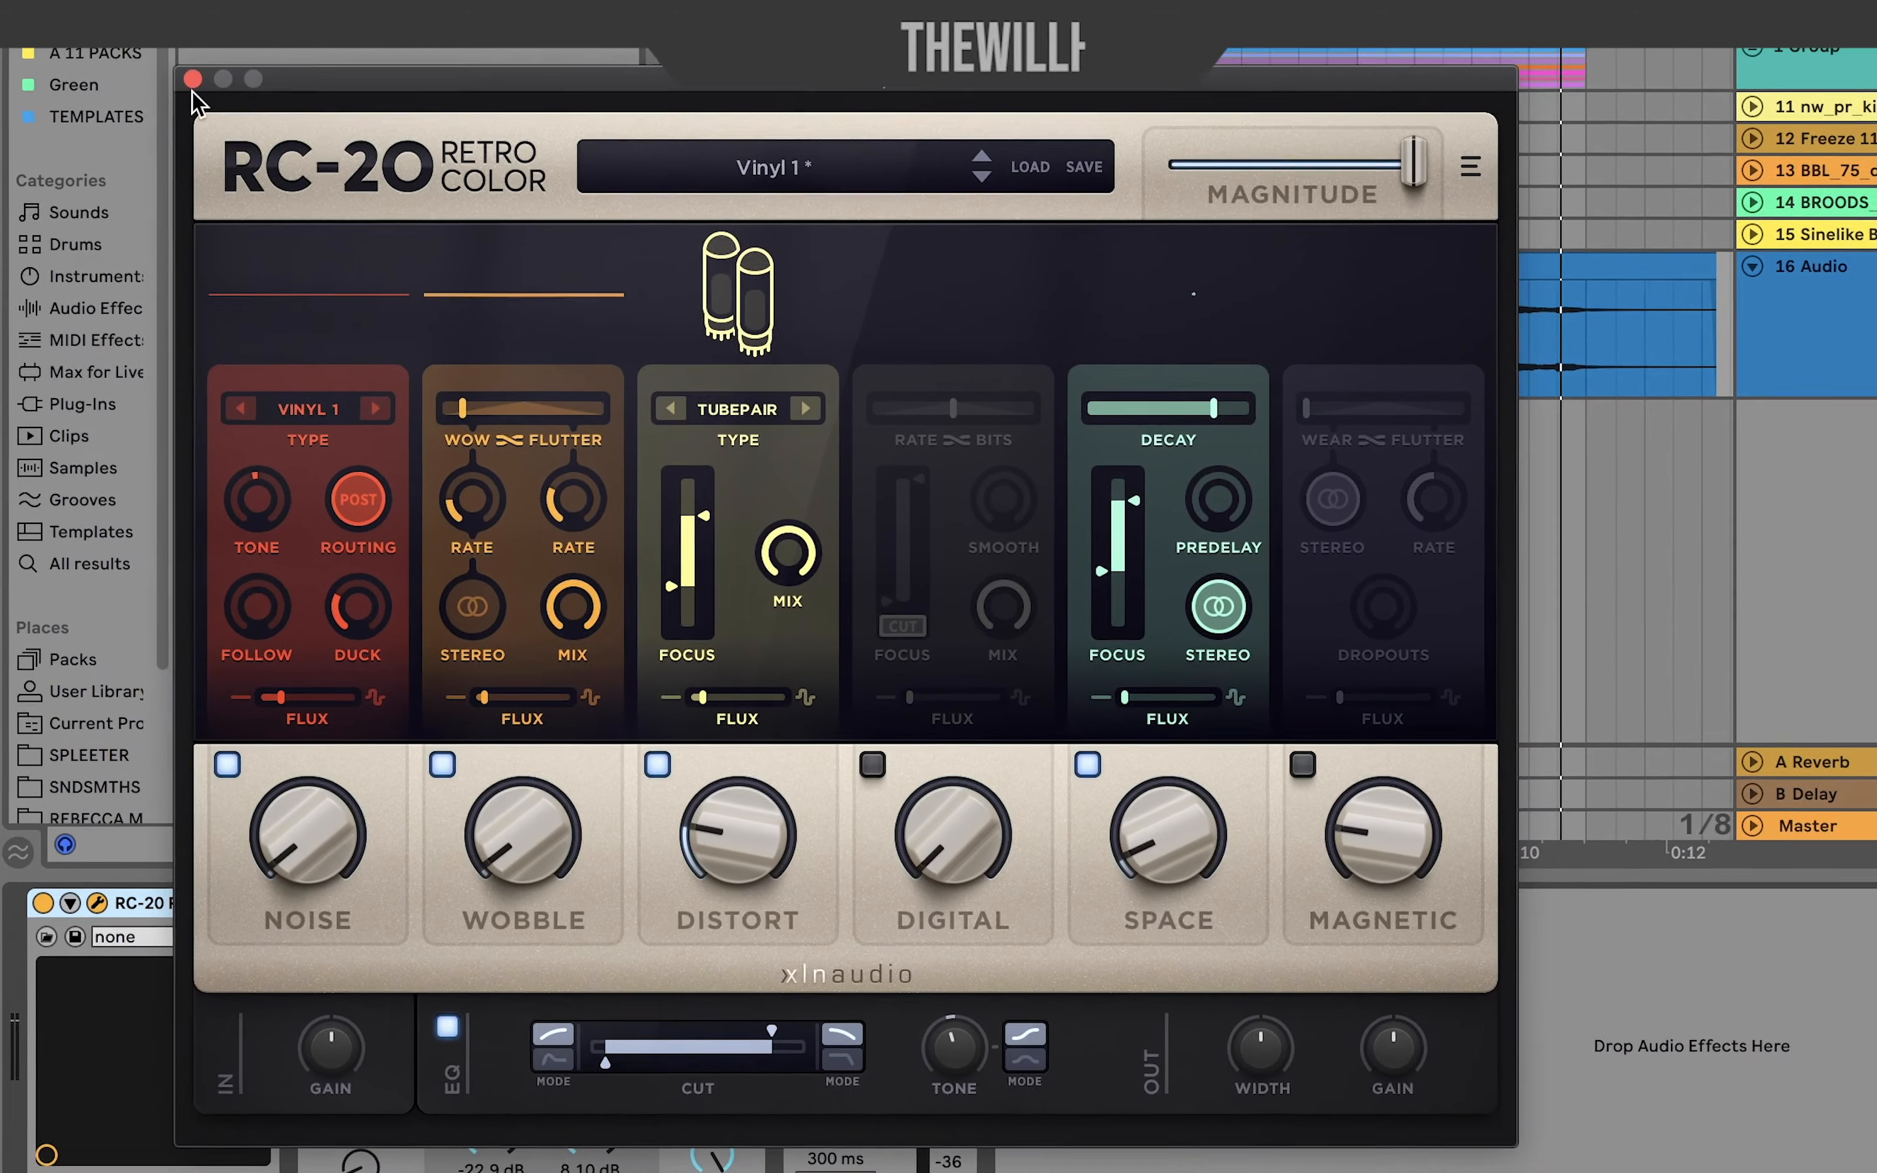
{"action": "left_click", "coordinate": [197, 53]}
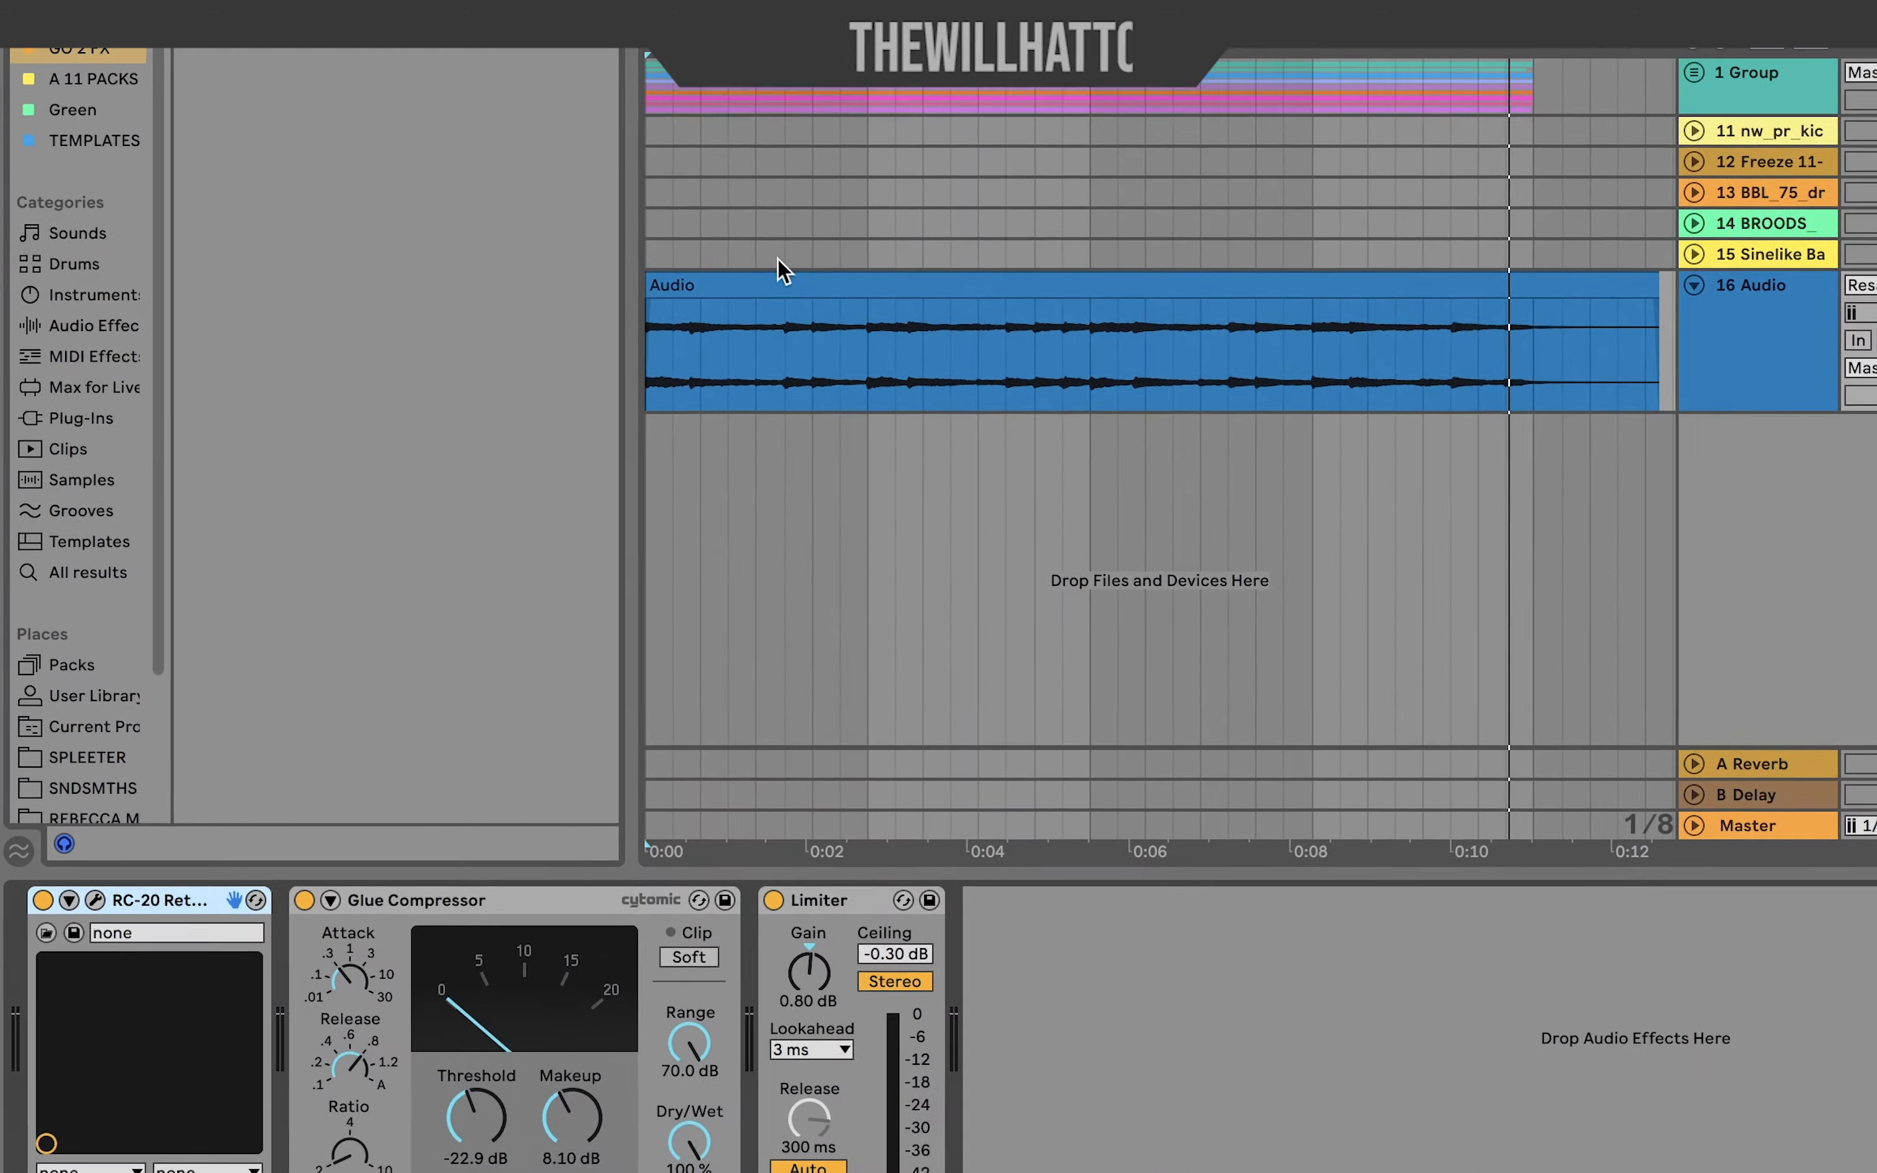
Freeze the resampled audio track and open the frozen clip's context options.
{"action": "right_click", "coordinate": [1240, 329]}
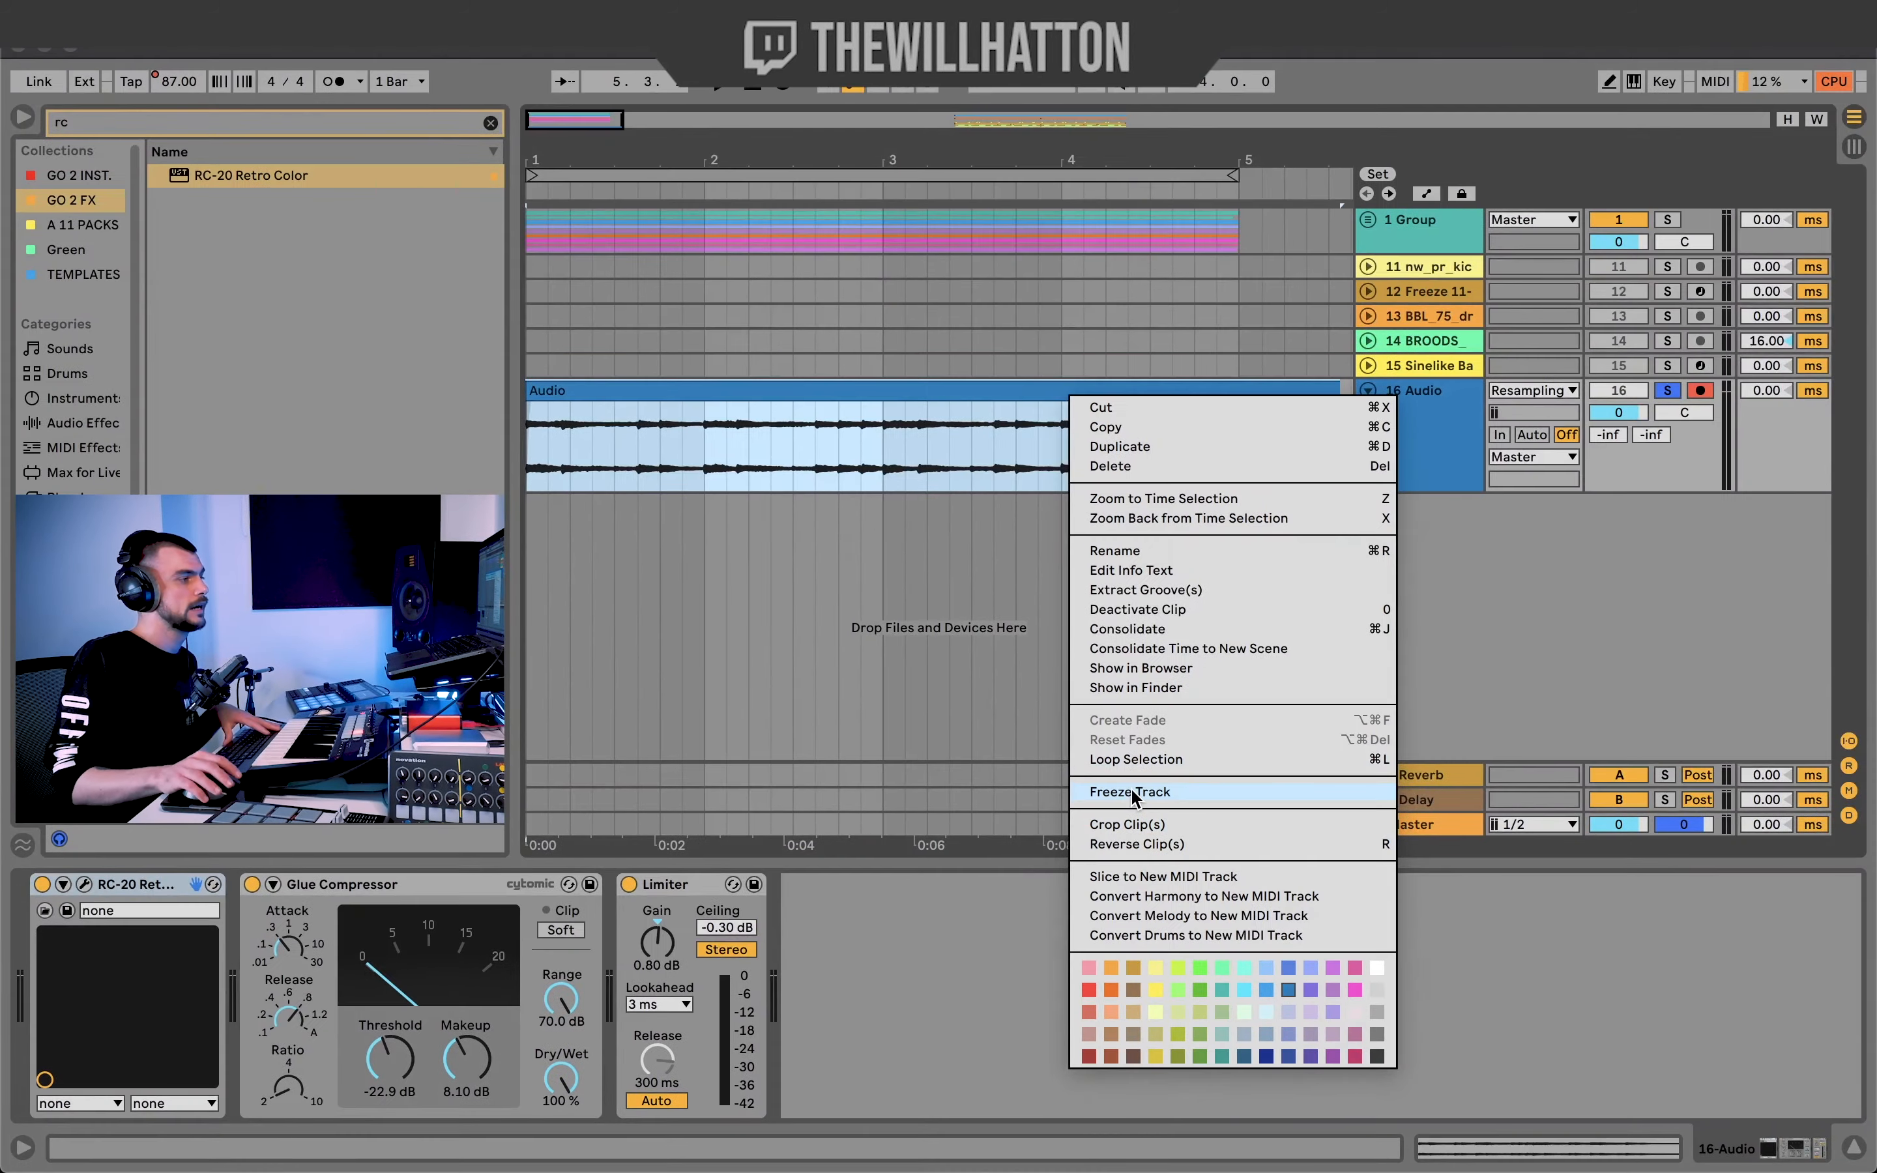
{"action": "left_click", "coordinate": [1131, 790]}
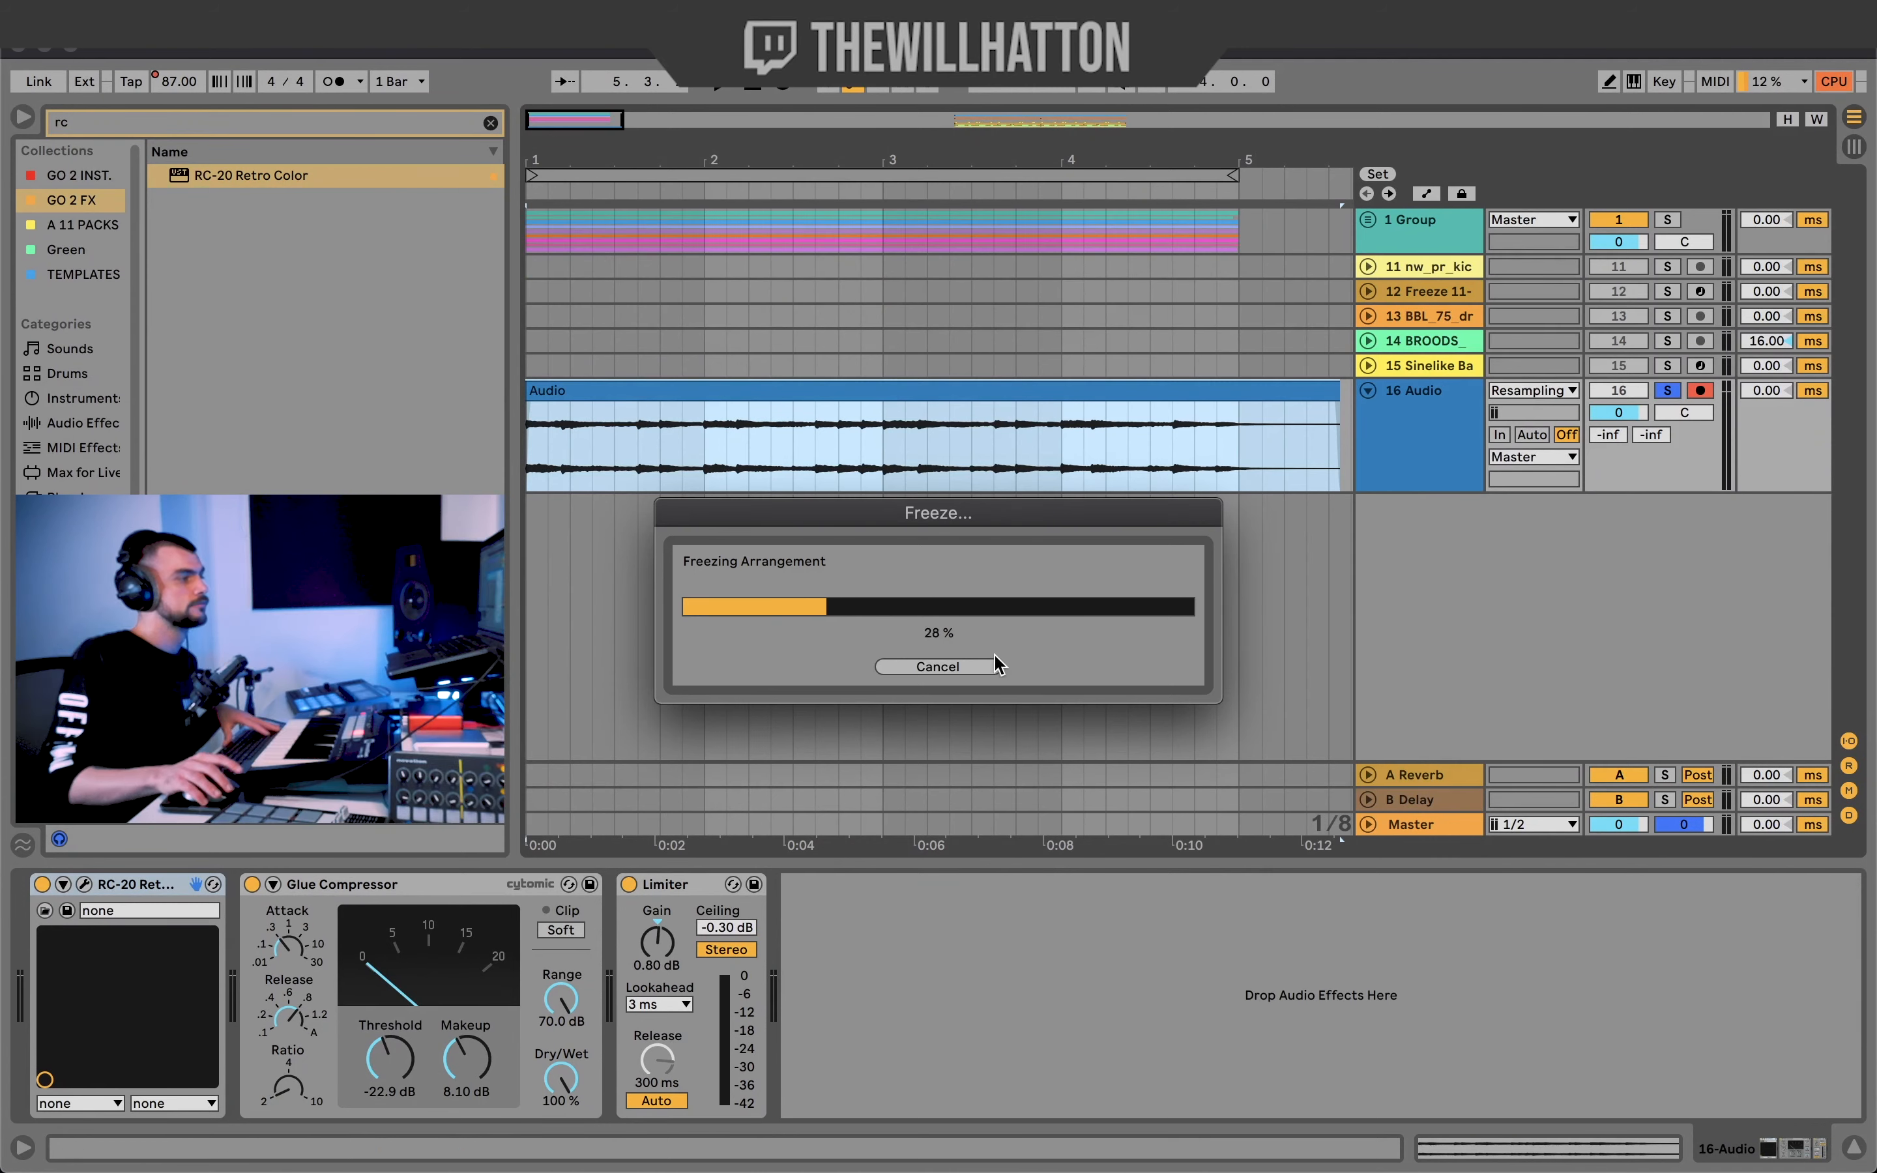
{"action": "right_click", "coordinate": [853, 400]}
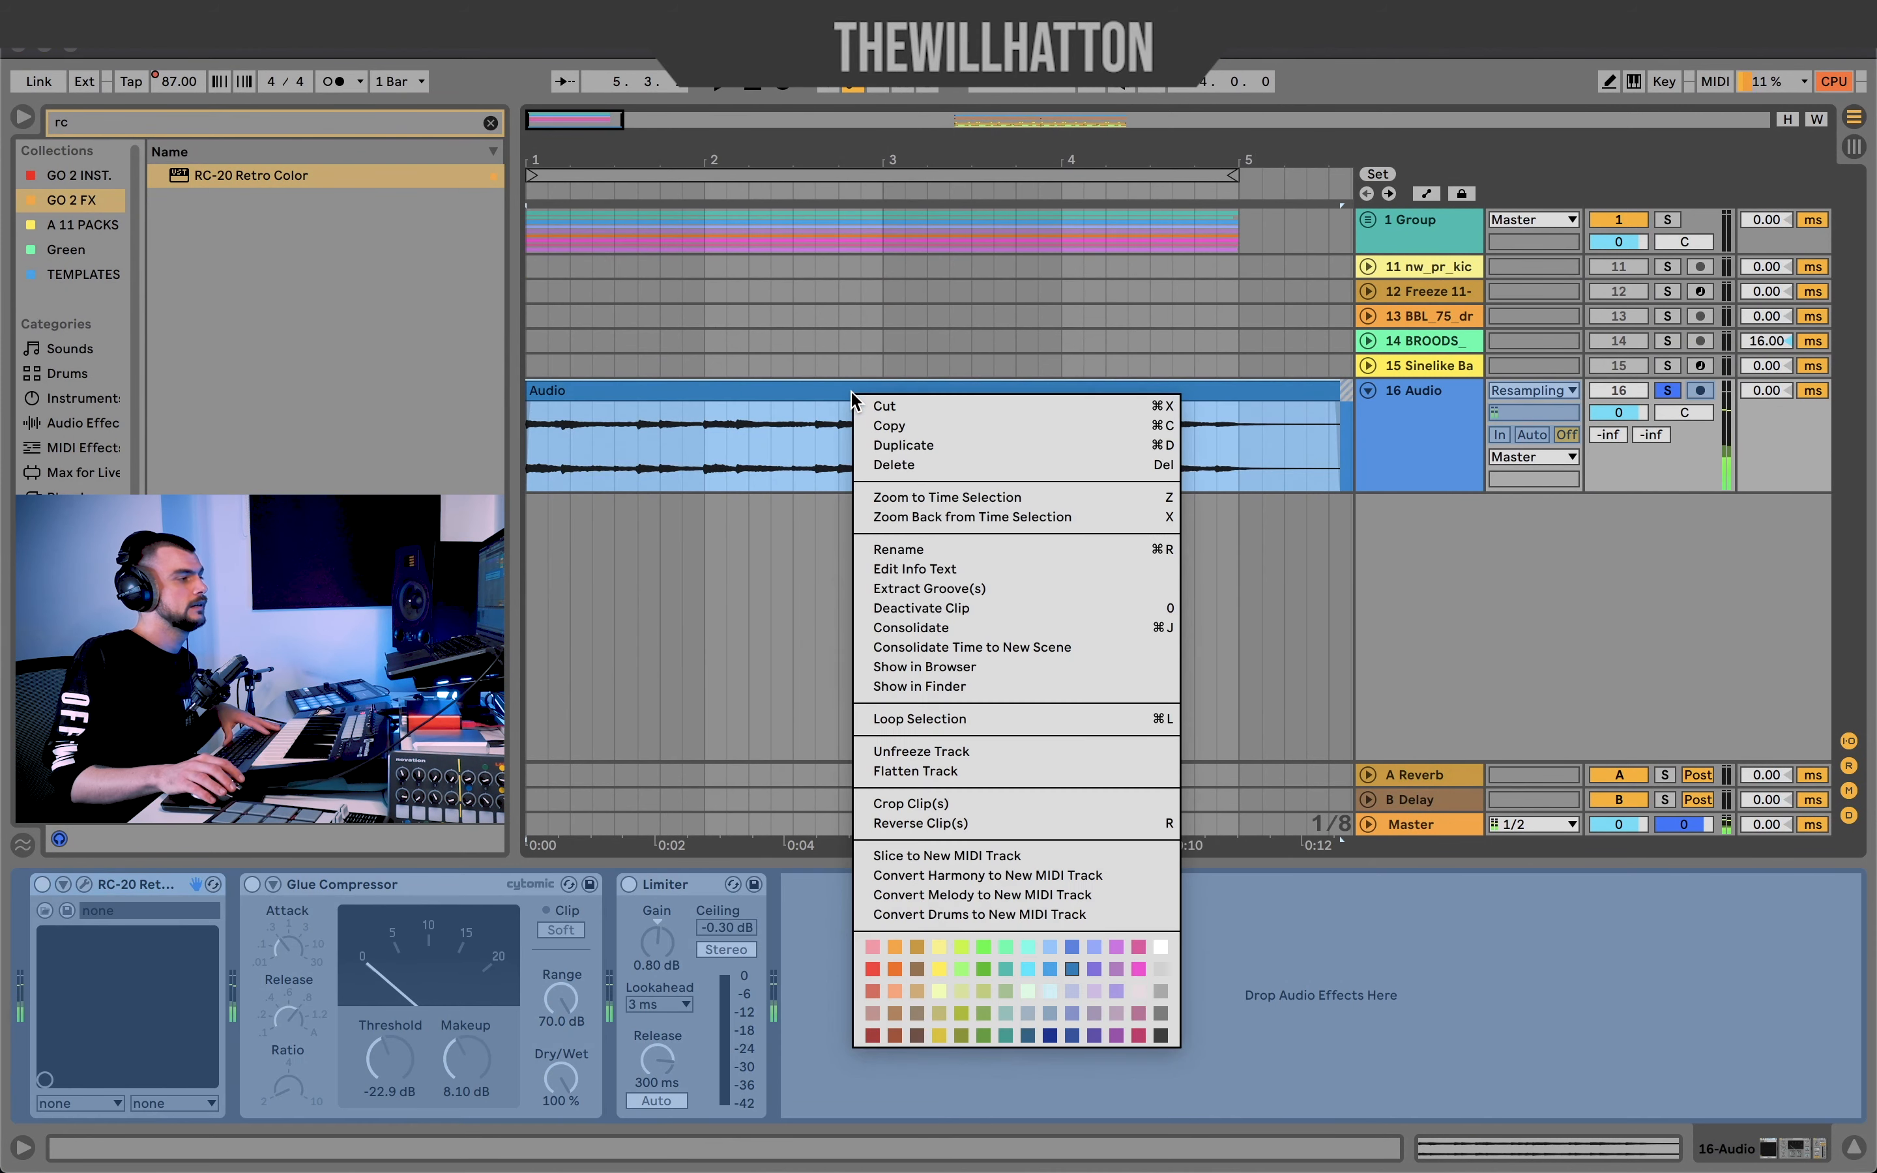
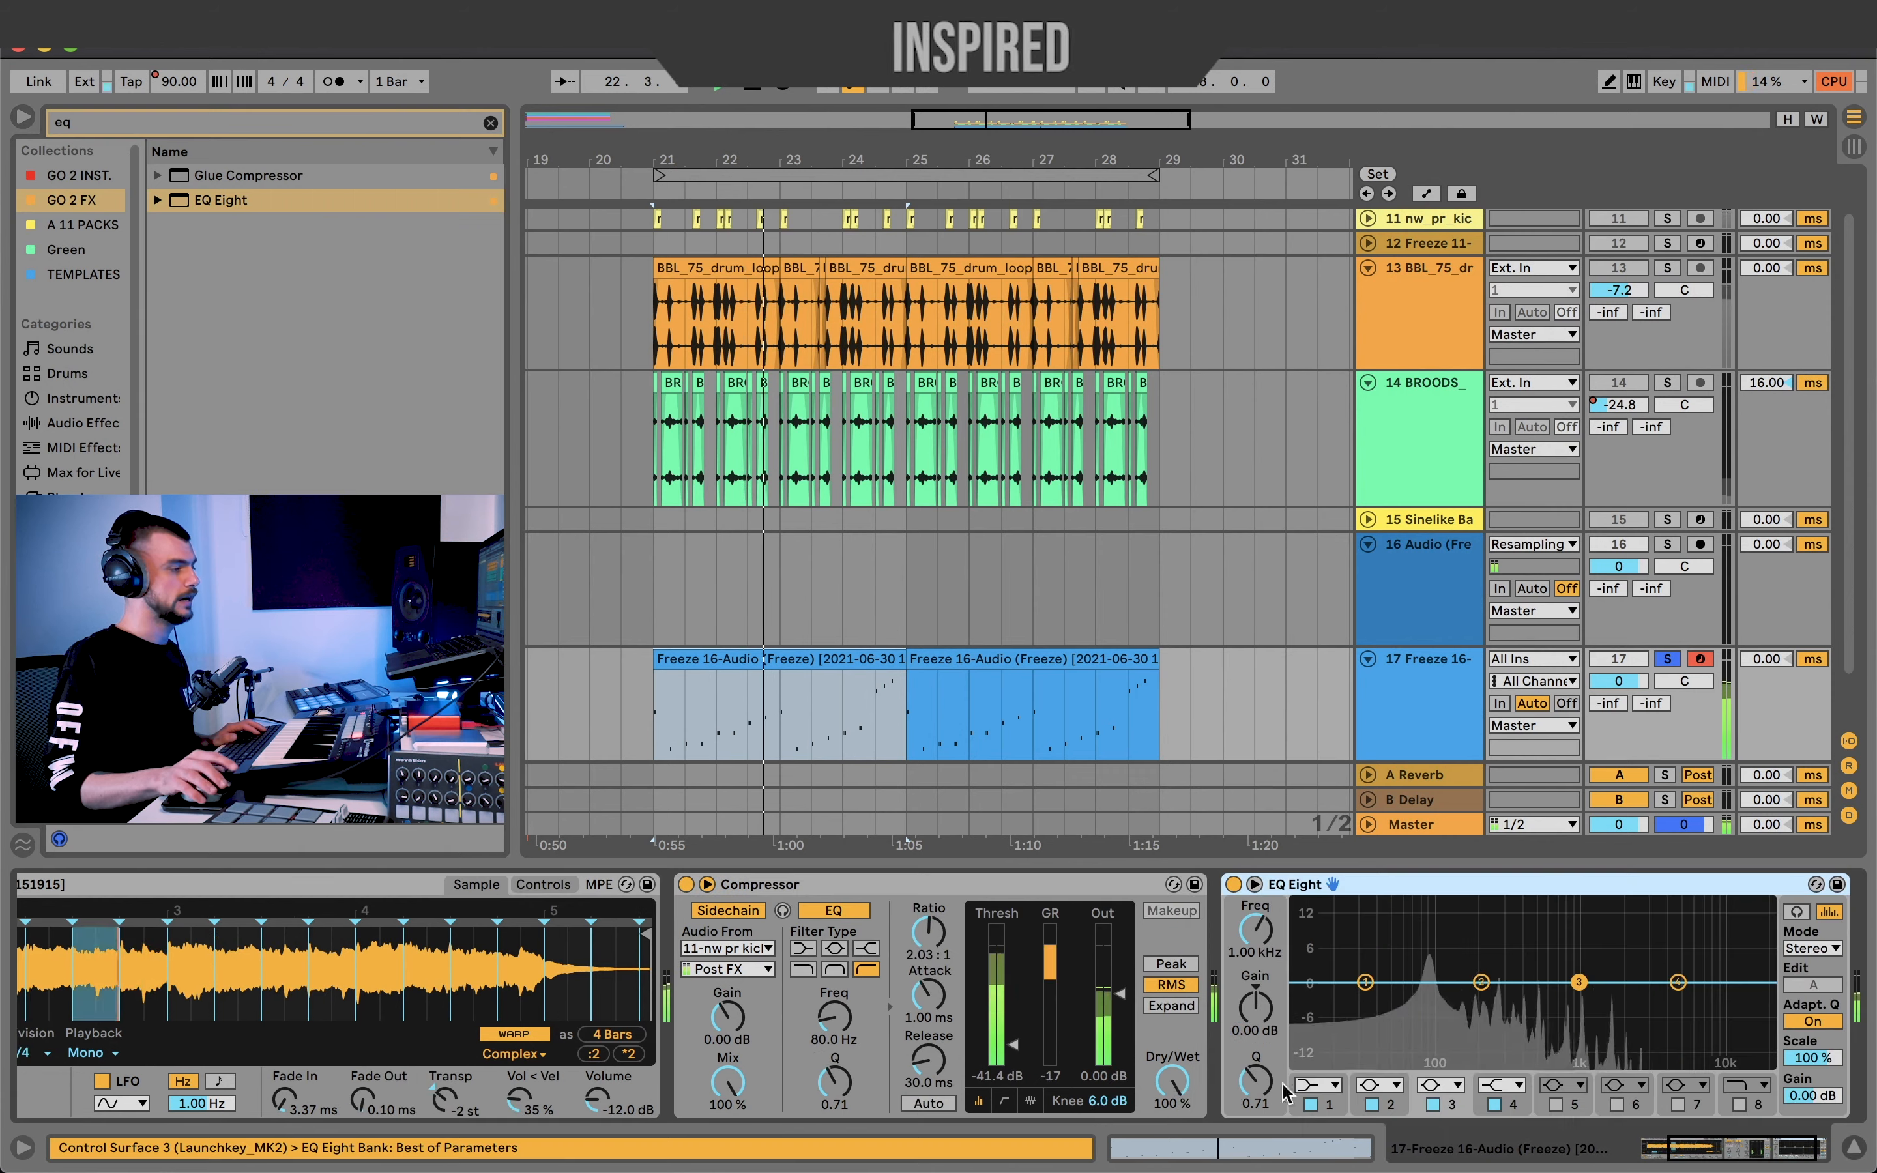
Switch EQ Eight's first band to a low-cut filter on the sliced sample track and raise its cutoff frequency.
{"action": "left_click", "coordinate": [1318, 1083]}
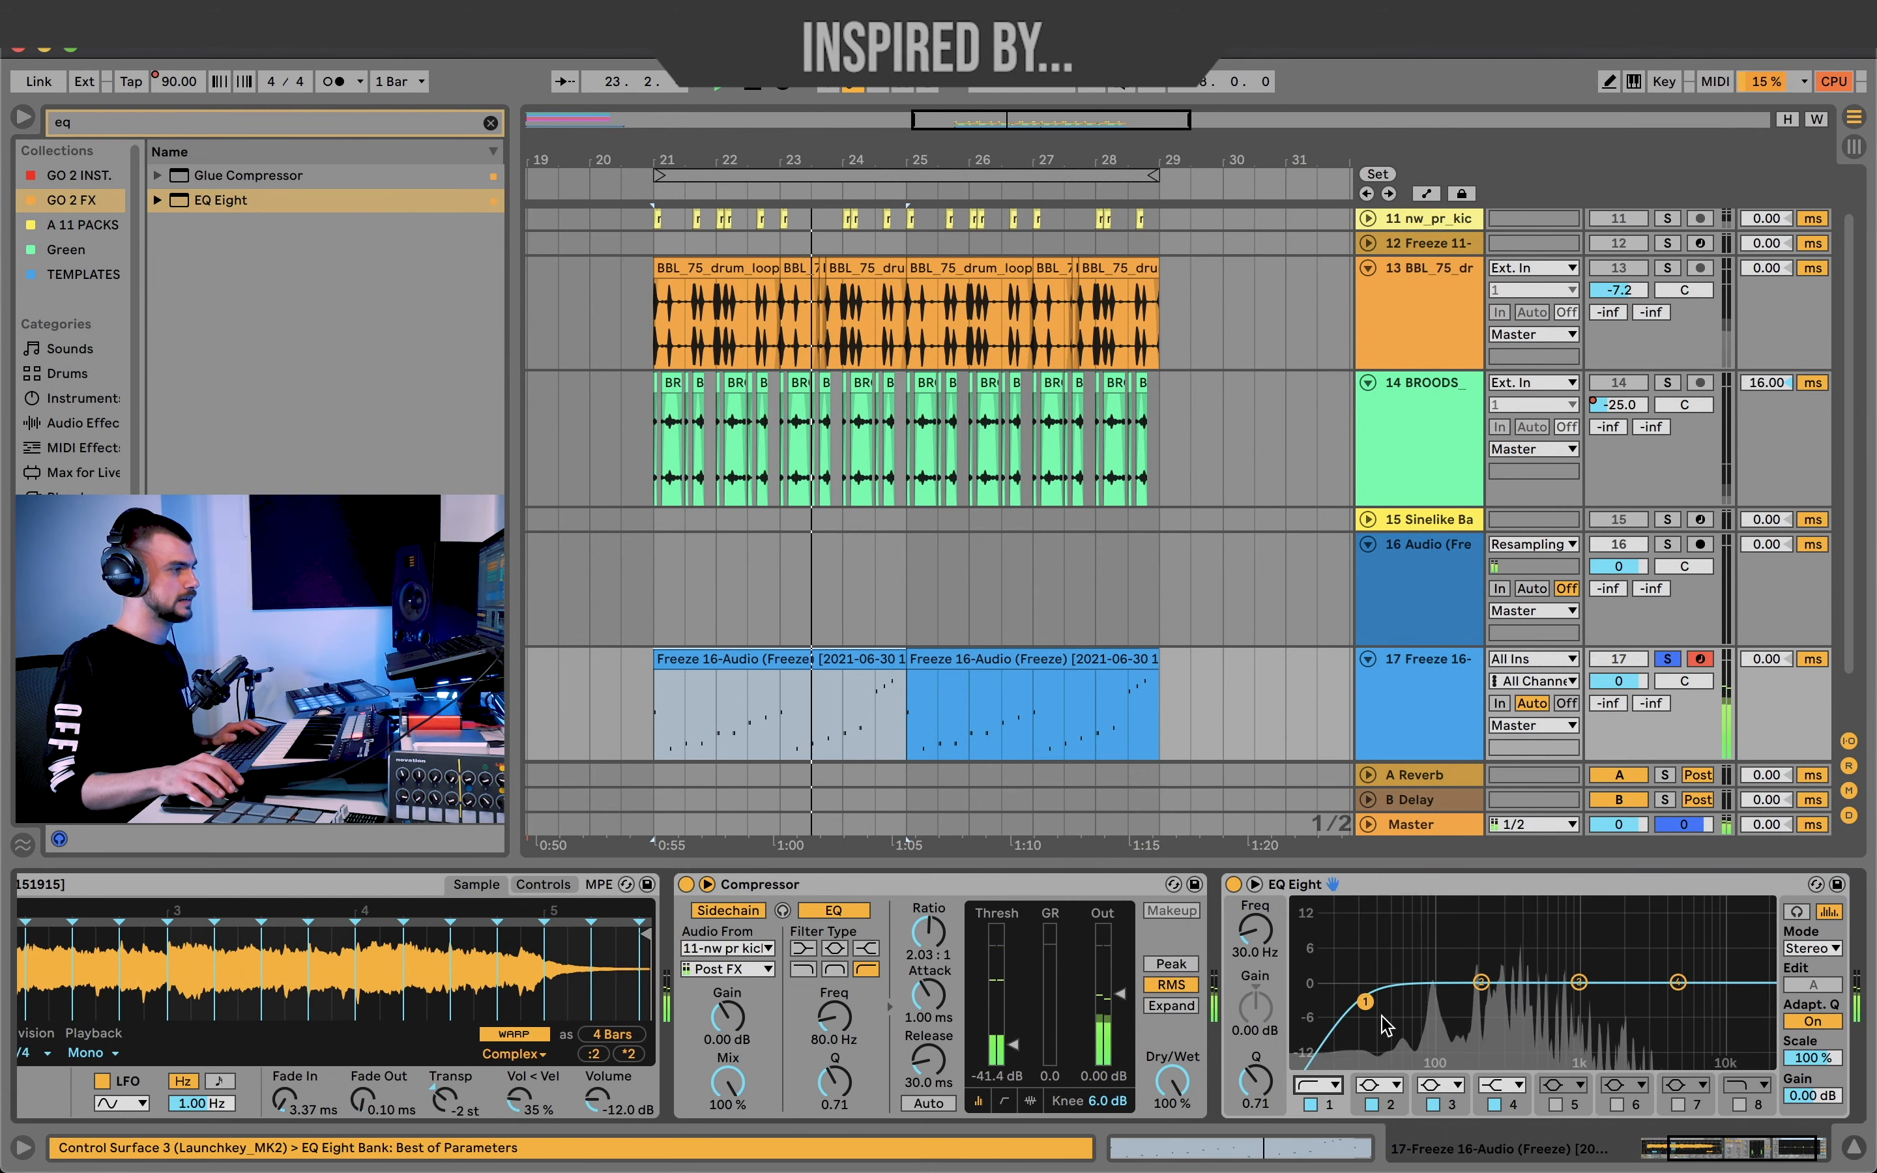
{"action": "left_click_drag", "start_coordinate": [1366, 1001], "coordinate": [1498, 1003]}
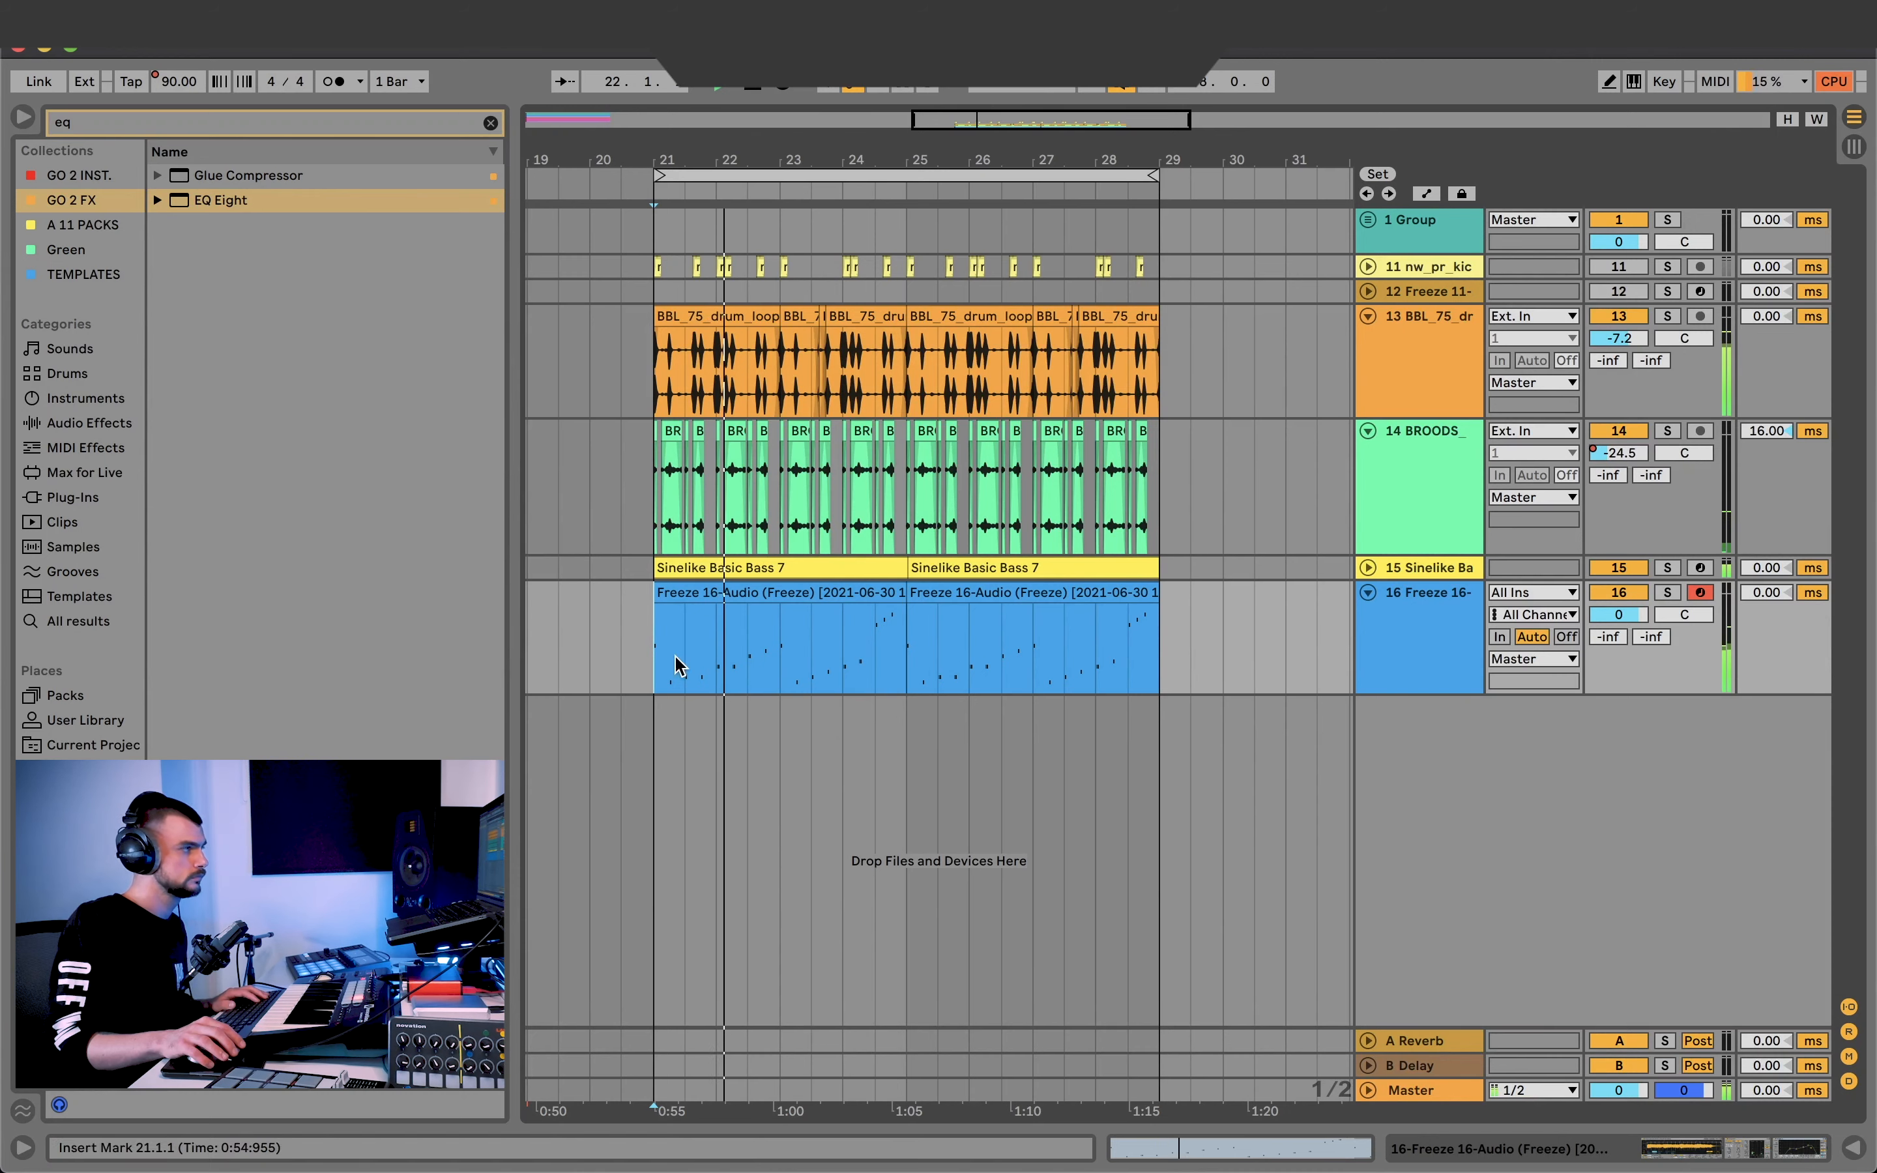
Collapse the Freeze 16 and BROODS tracks in the arrangement.
{"action": "left_click", "coordinate": [1368, 593]}
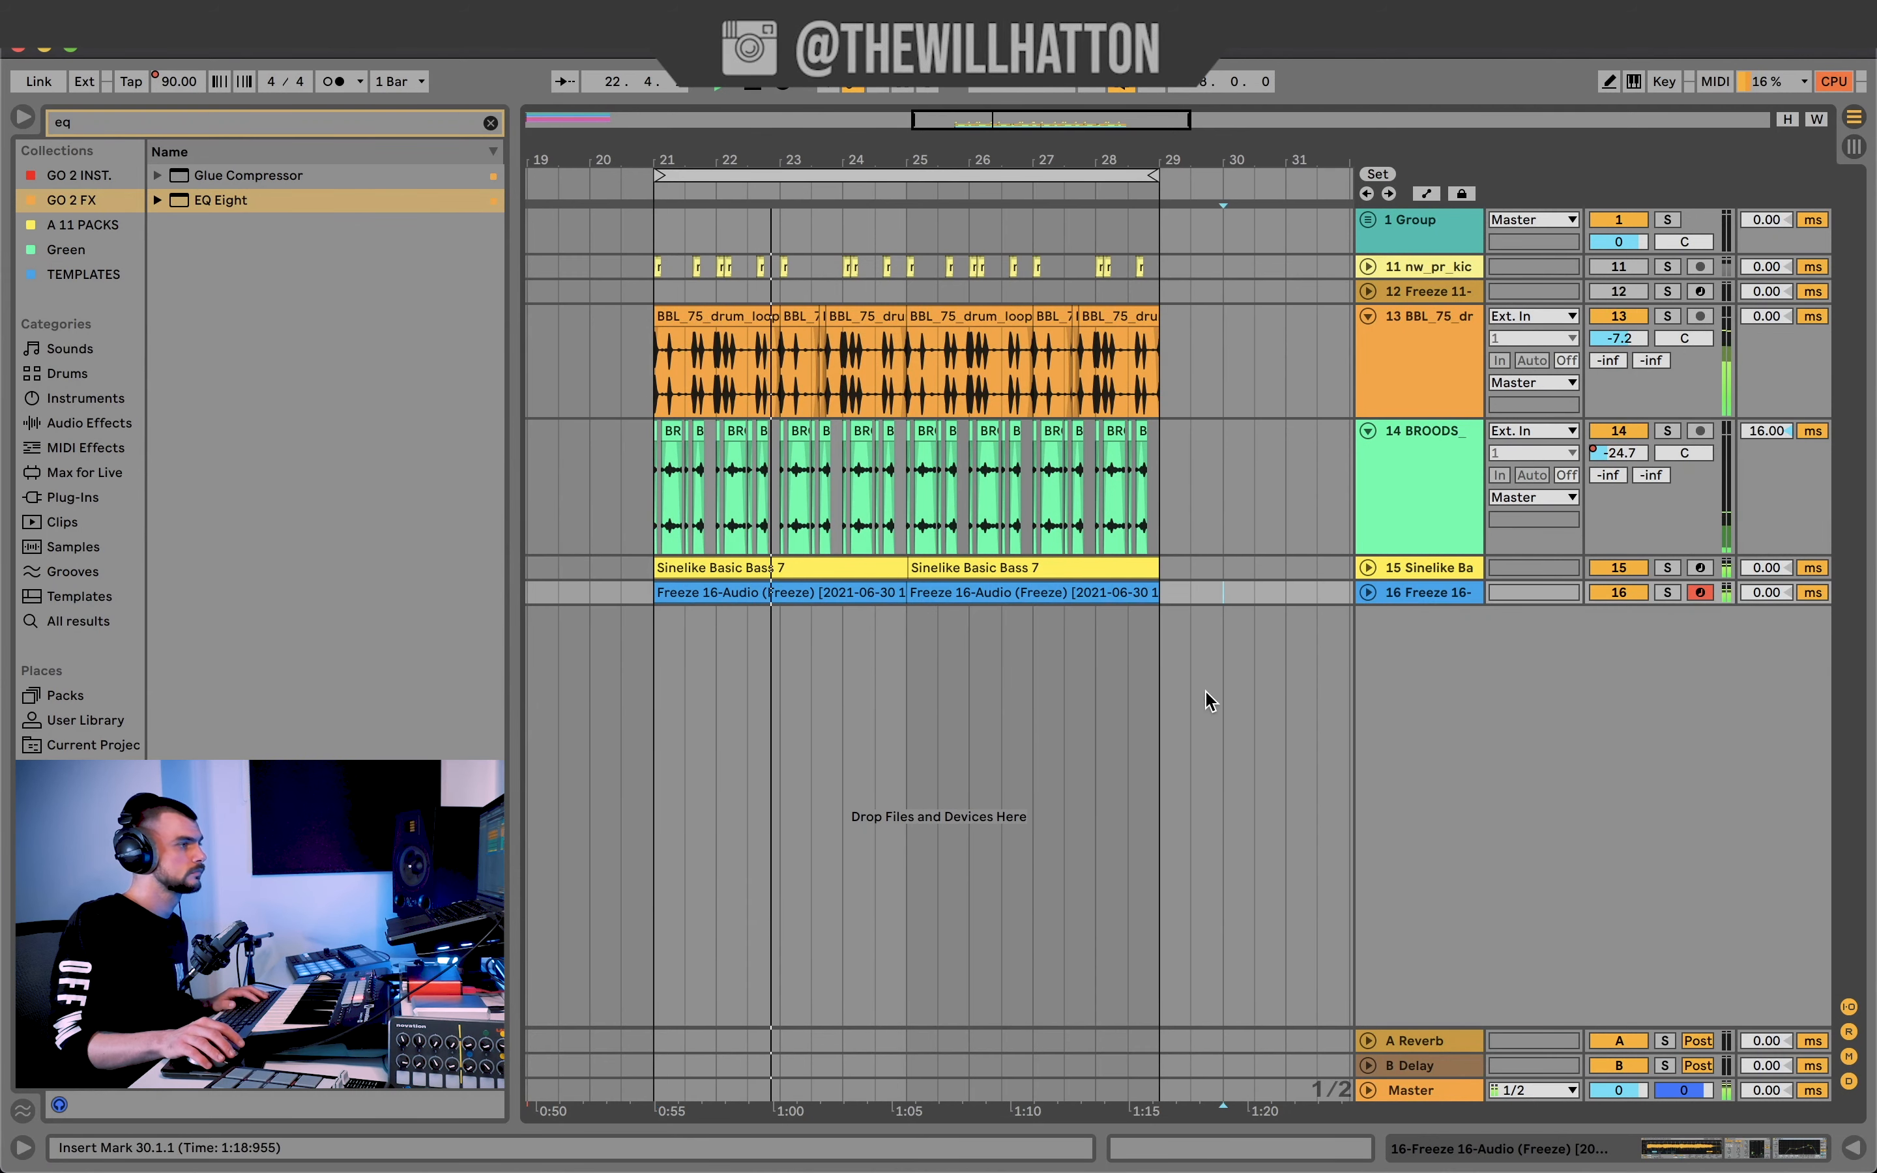
{"action": "left_click", "coordinate": [748, 724]}
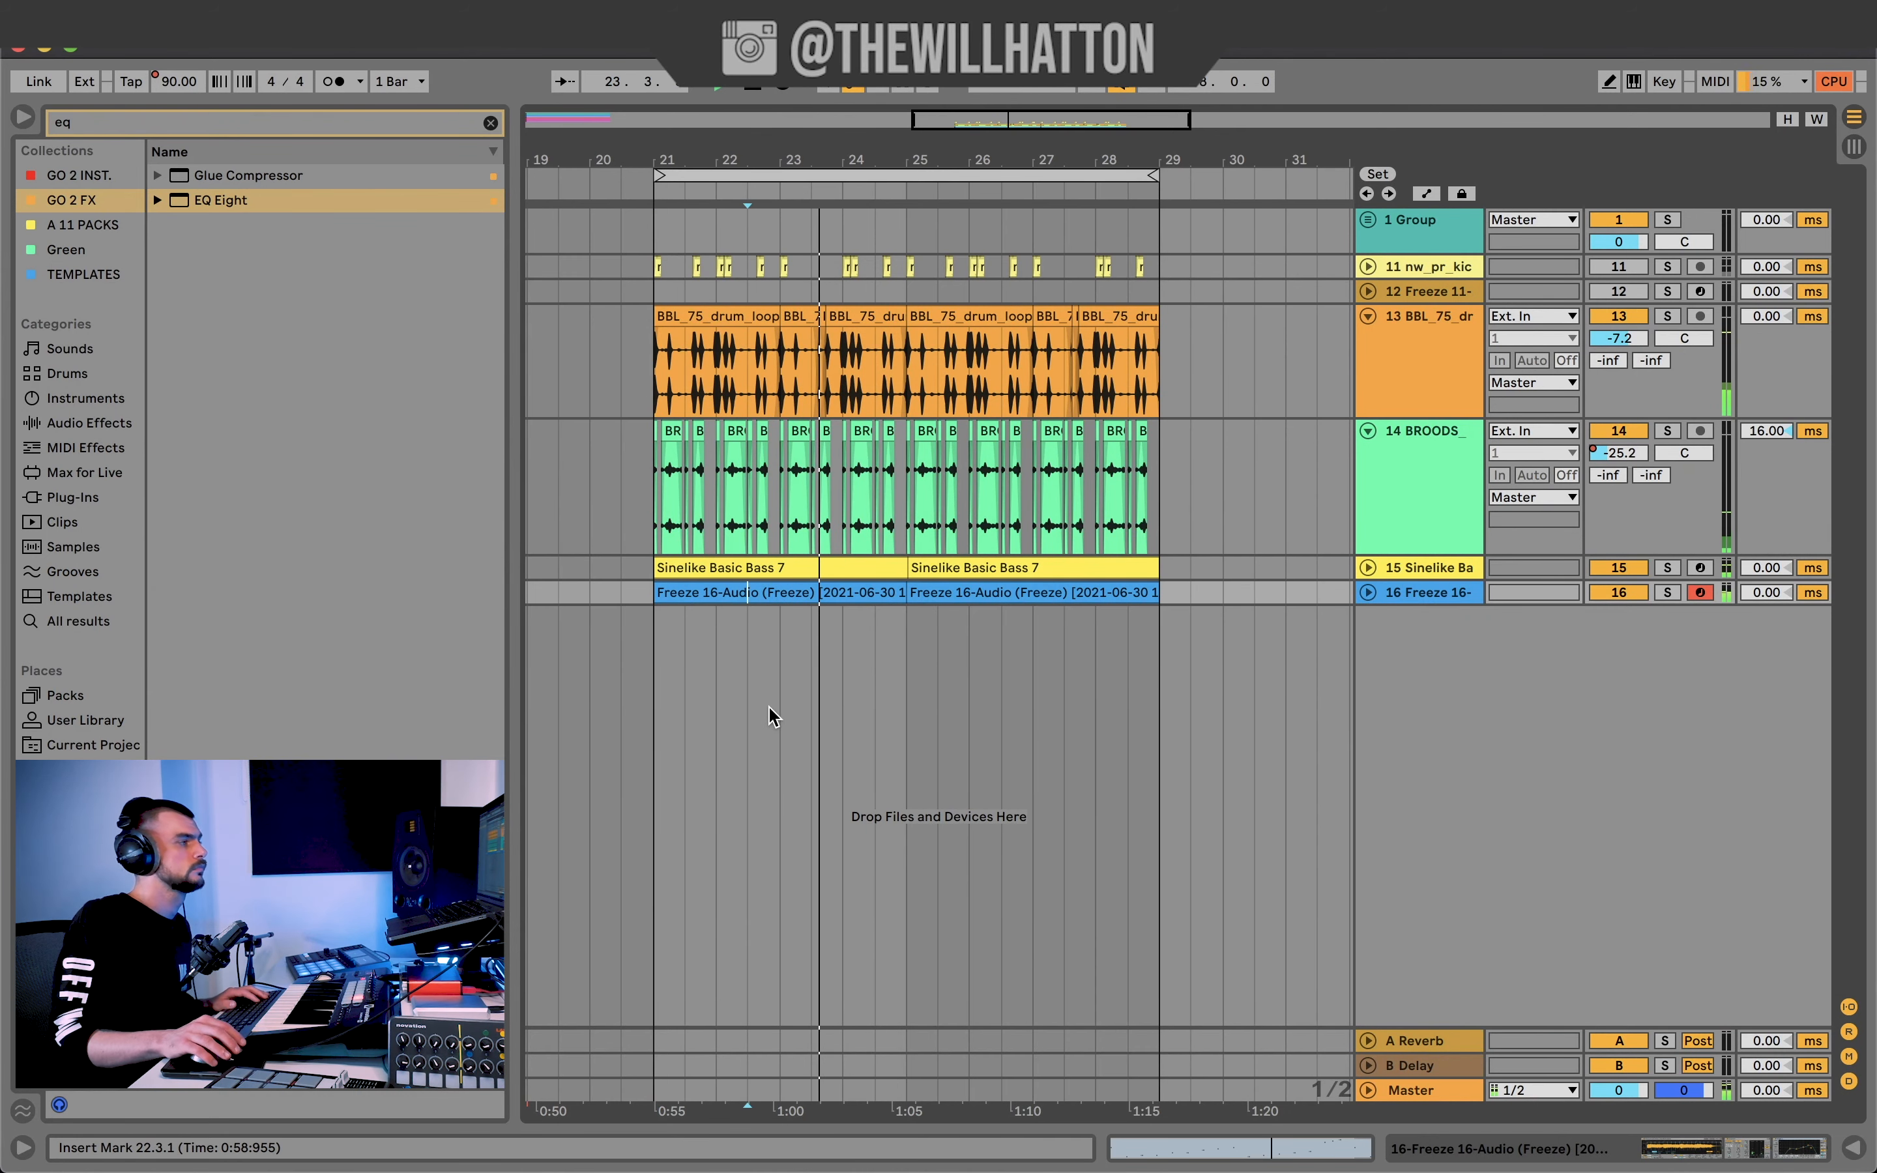
{"action": "left_click", "coordinate": [1368, 431]}
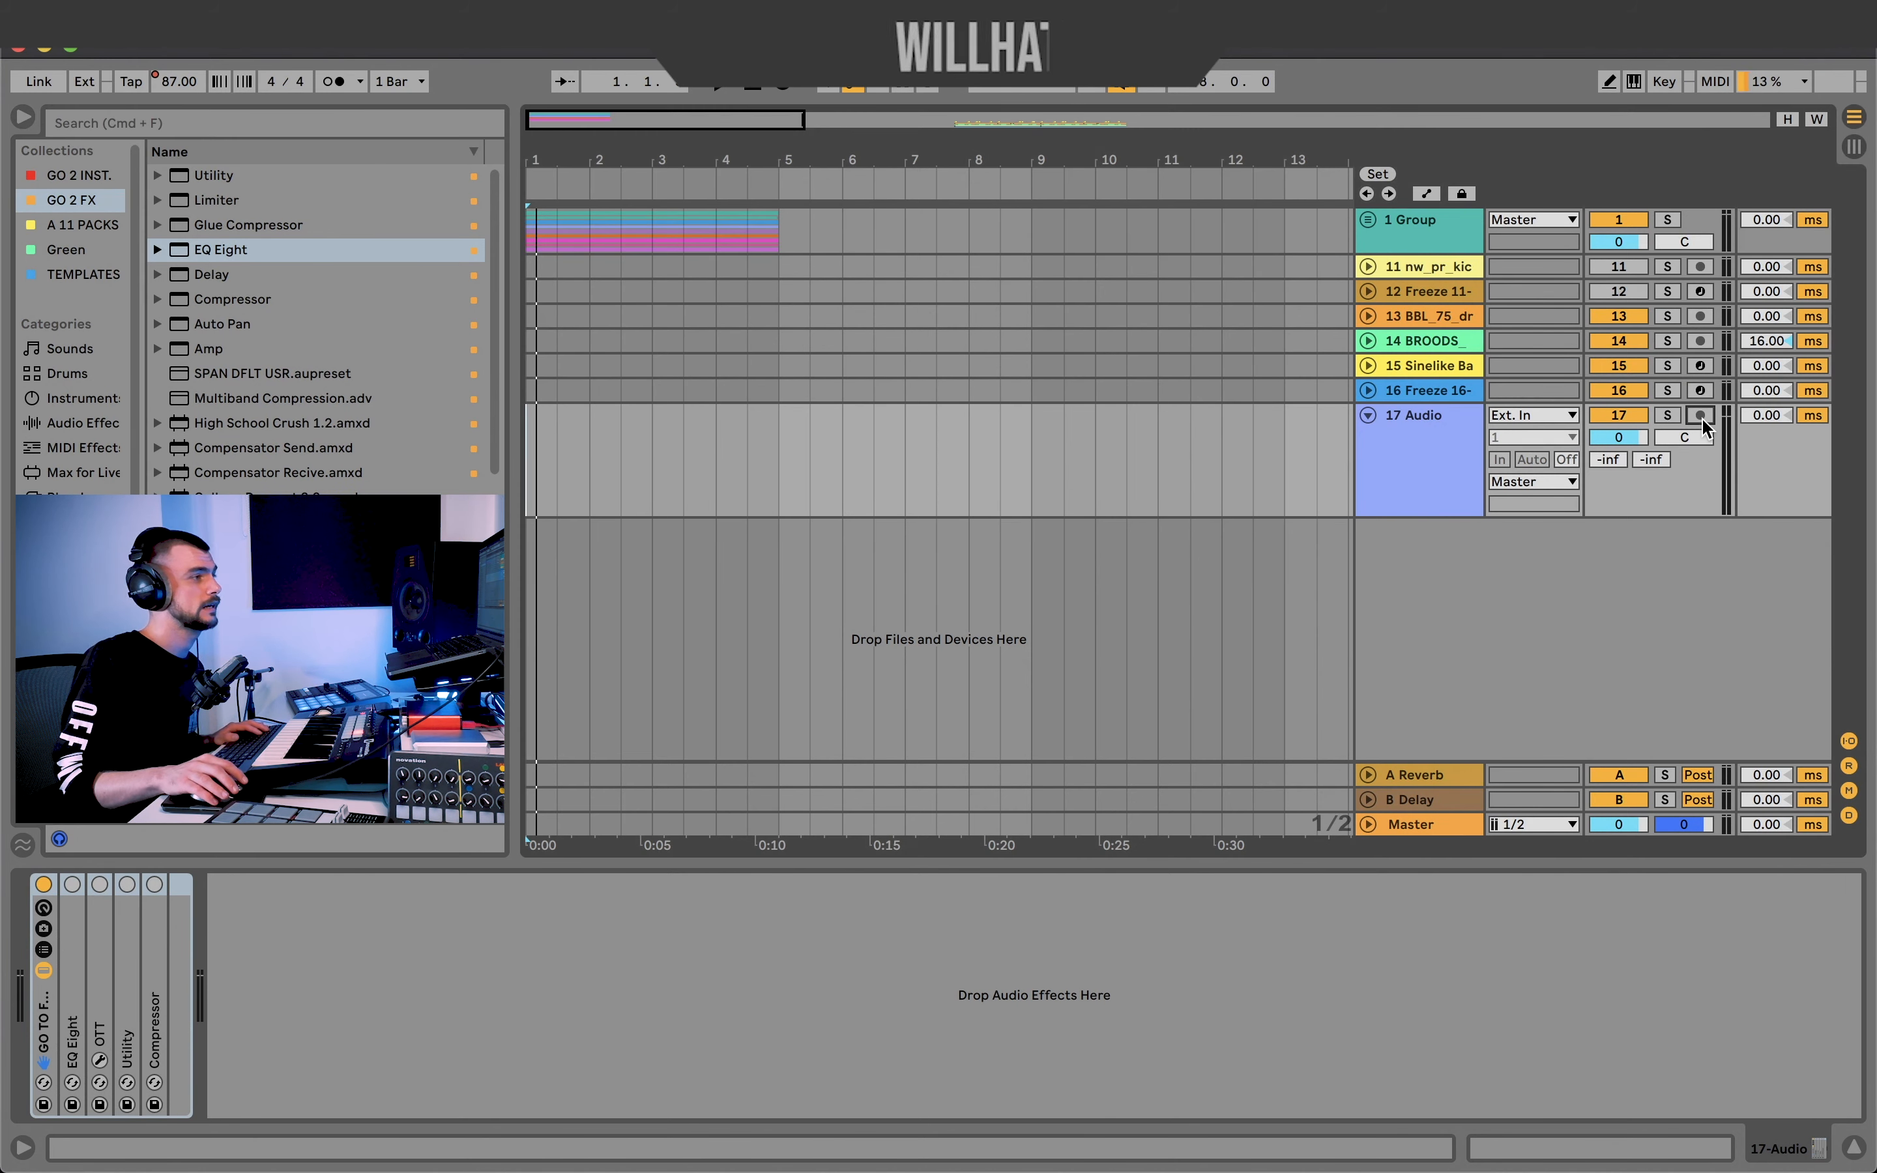
Set the new 17 Audio track's input to Resampling and record the grouped loop from bar 1.
{"action": "left_click", "coordinate": [1531, 415]}
{"action": "left_click", "coordinate": [1526, 479]}
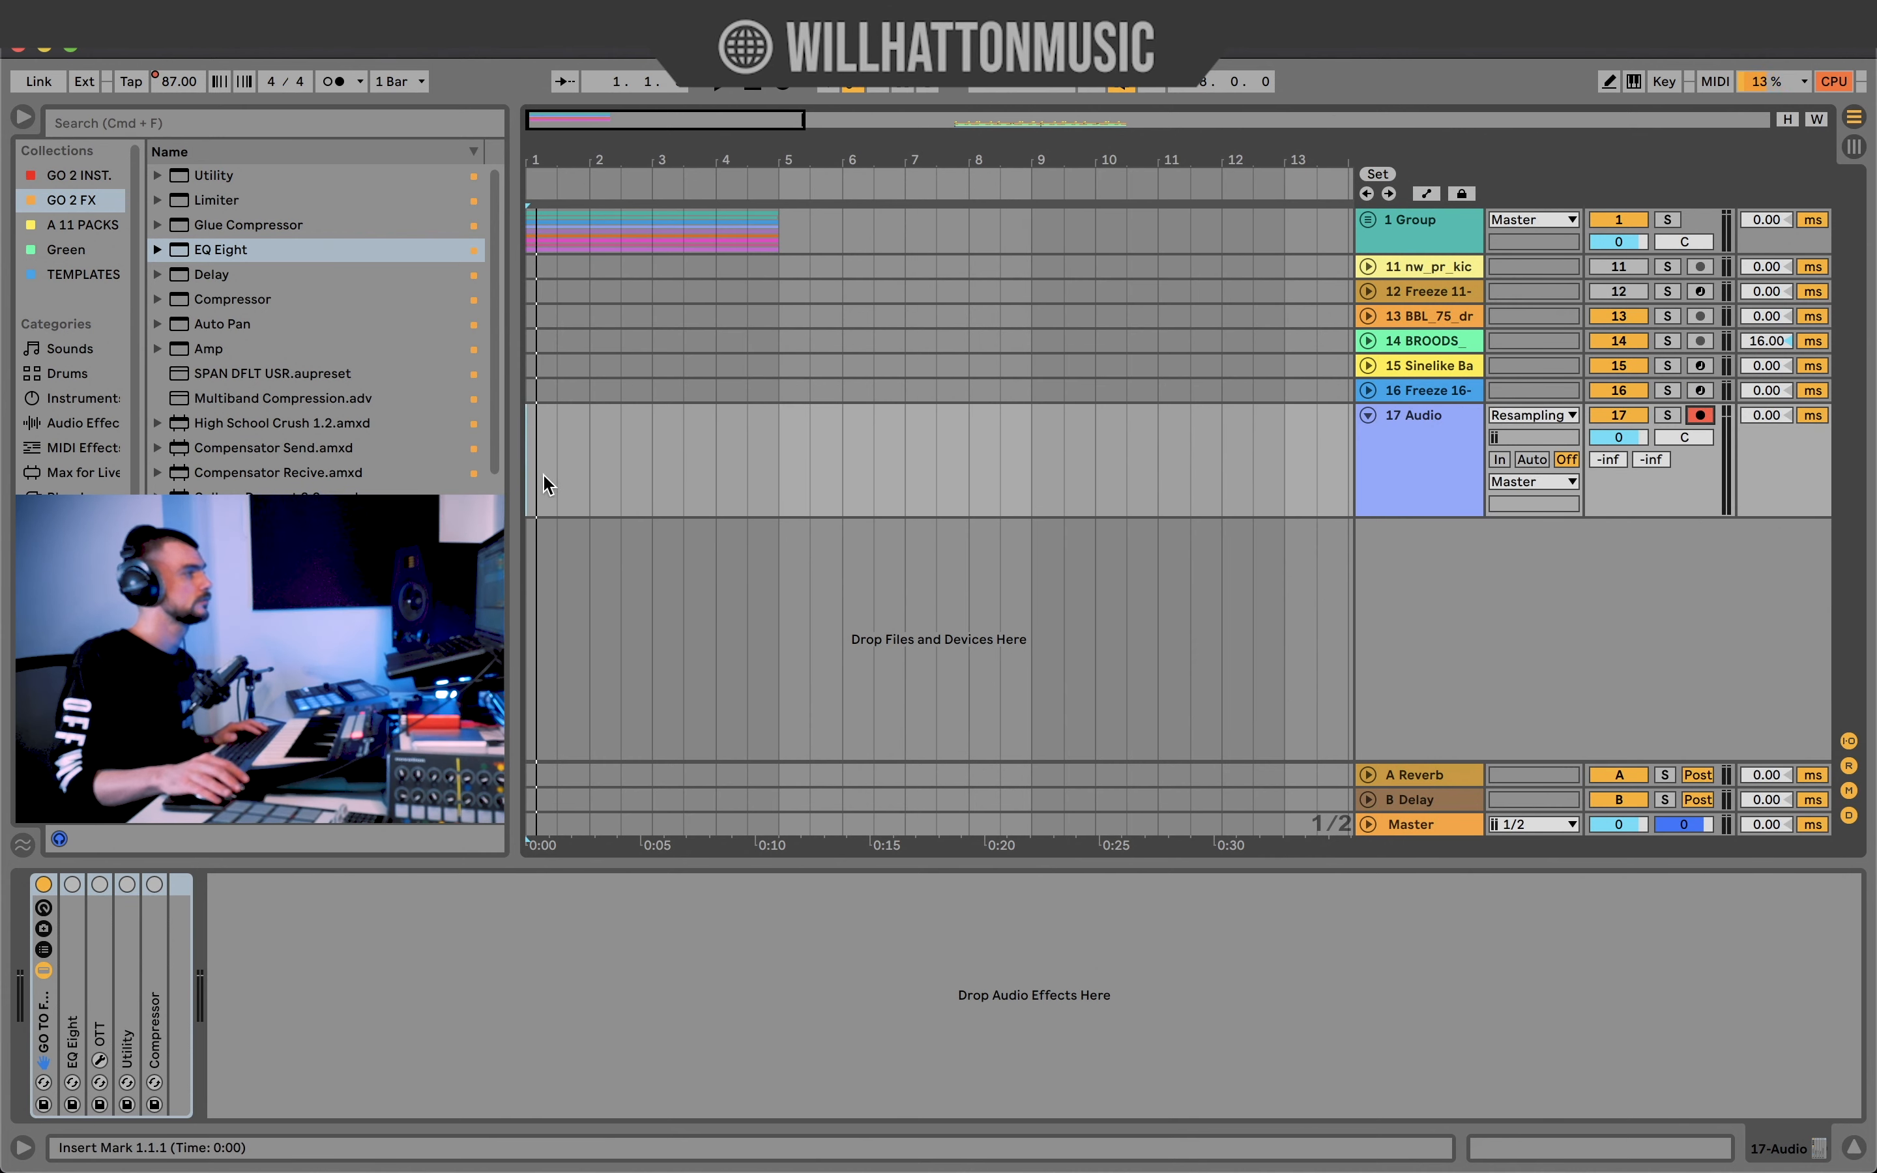
{"action": "left_click", "coordinate": [783, 84]}
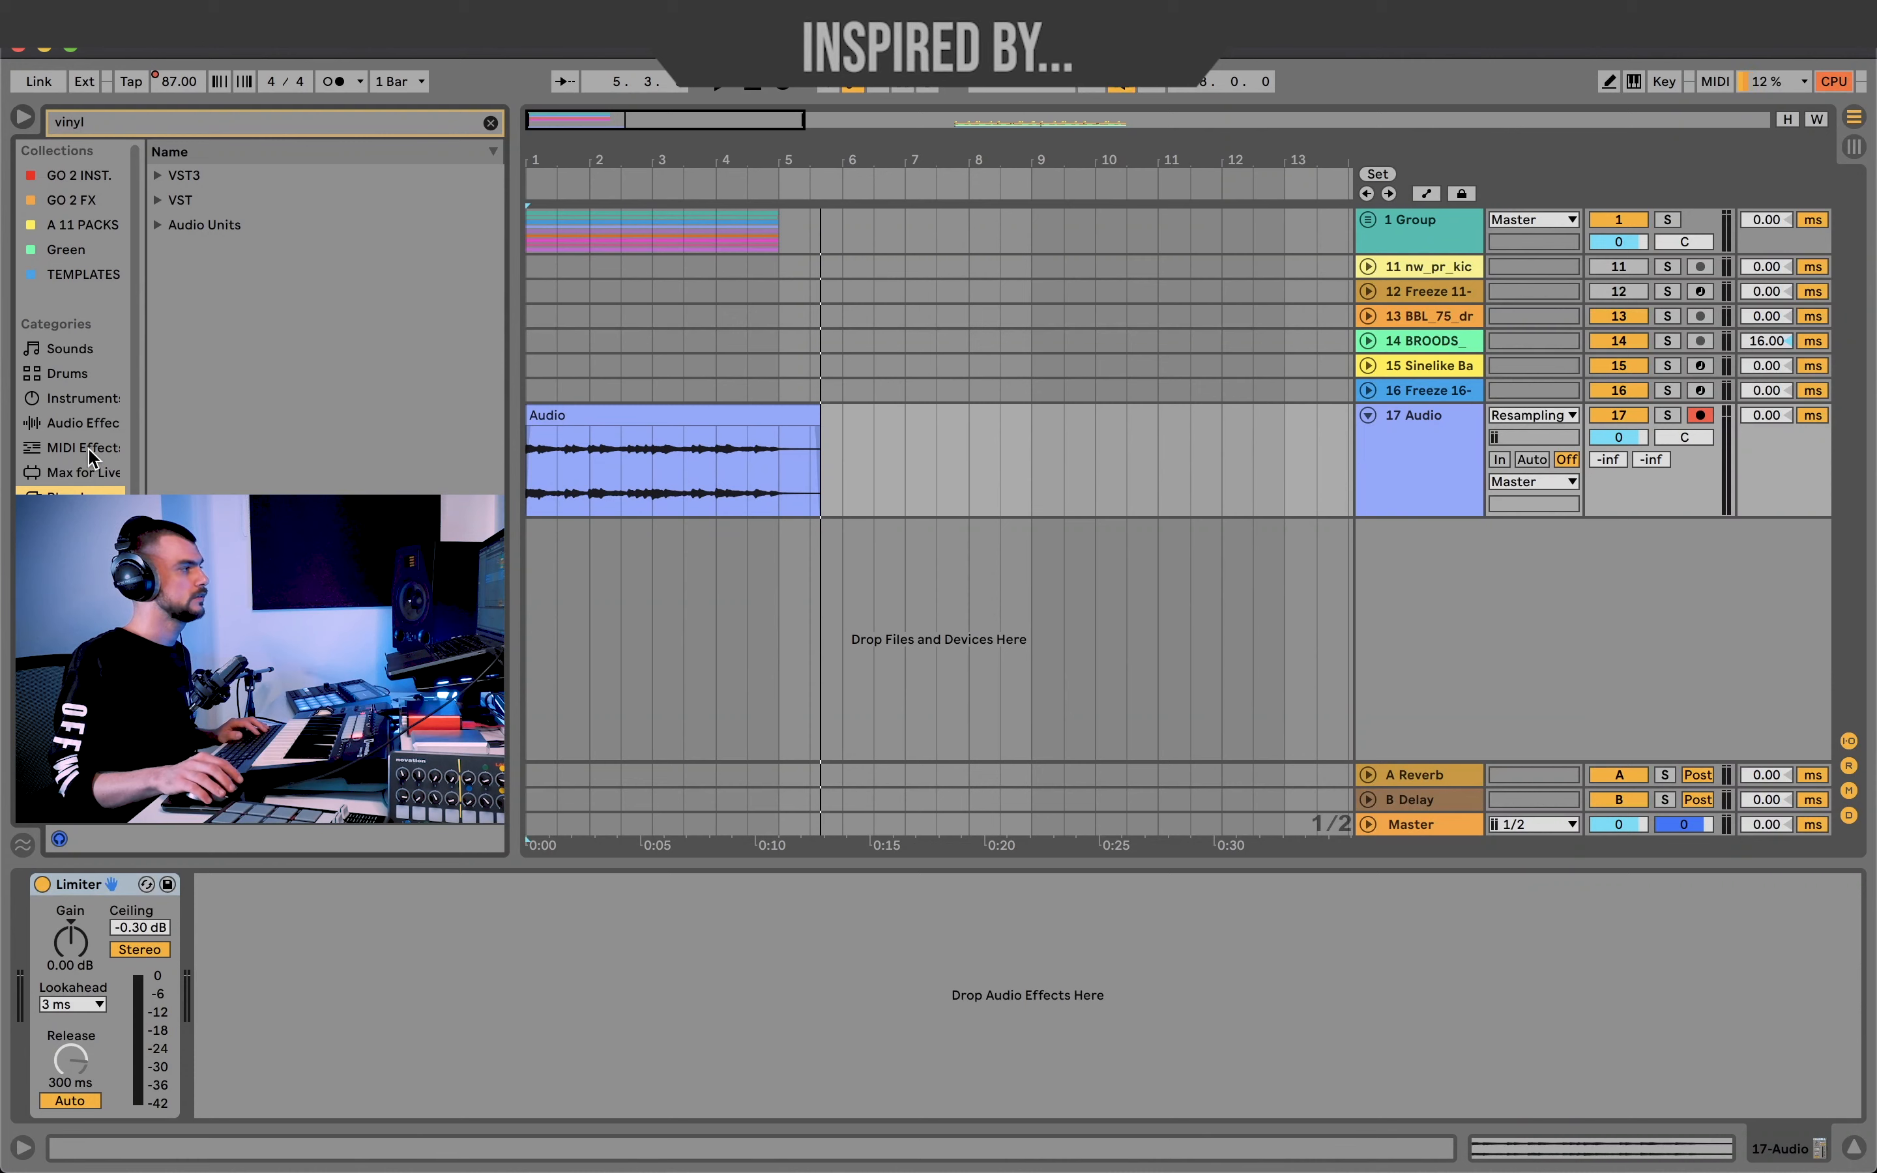
Insert Vinyl Distortion and a Saturator before the Limiter on the 17 Audio track.
{"action": "left_click", "coordinate": [84, 420]}
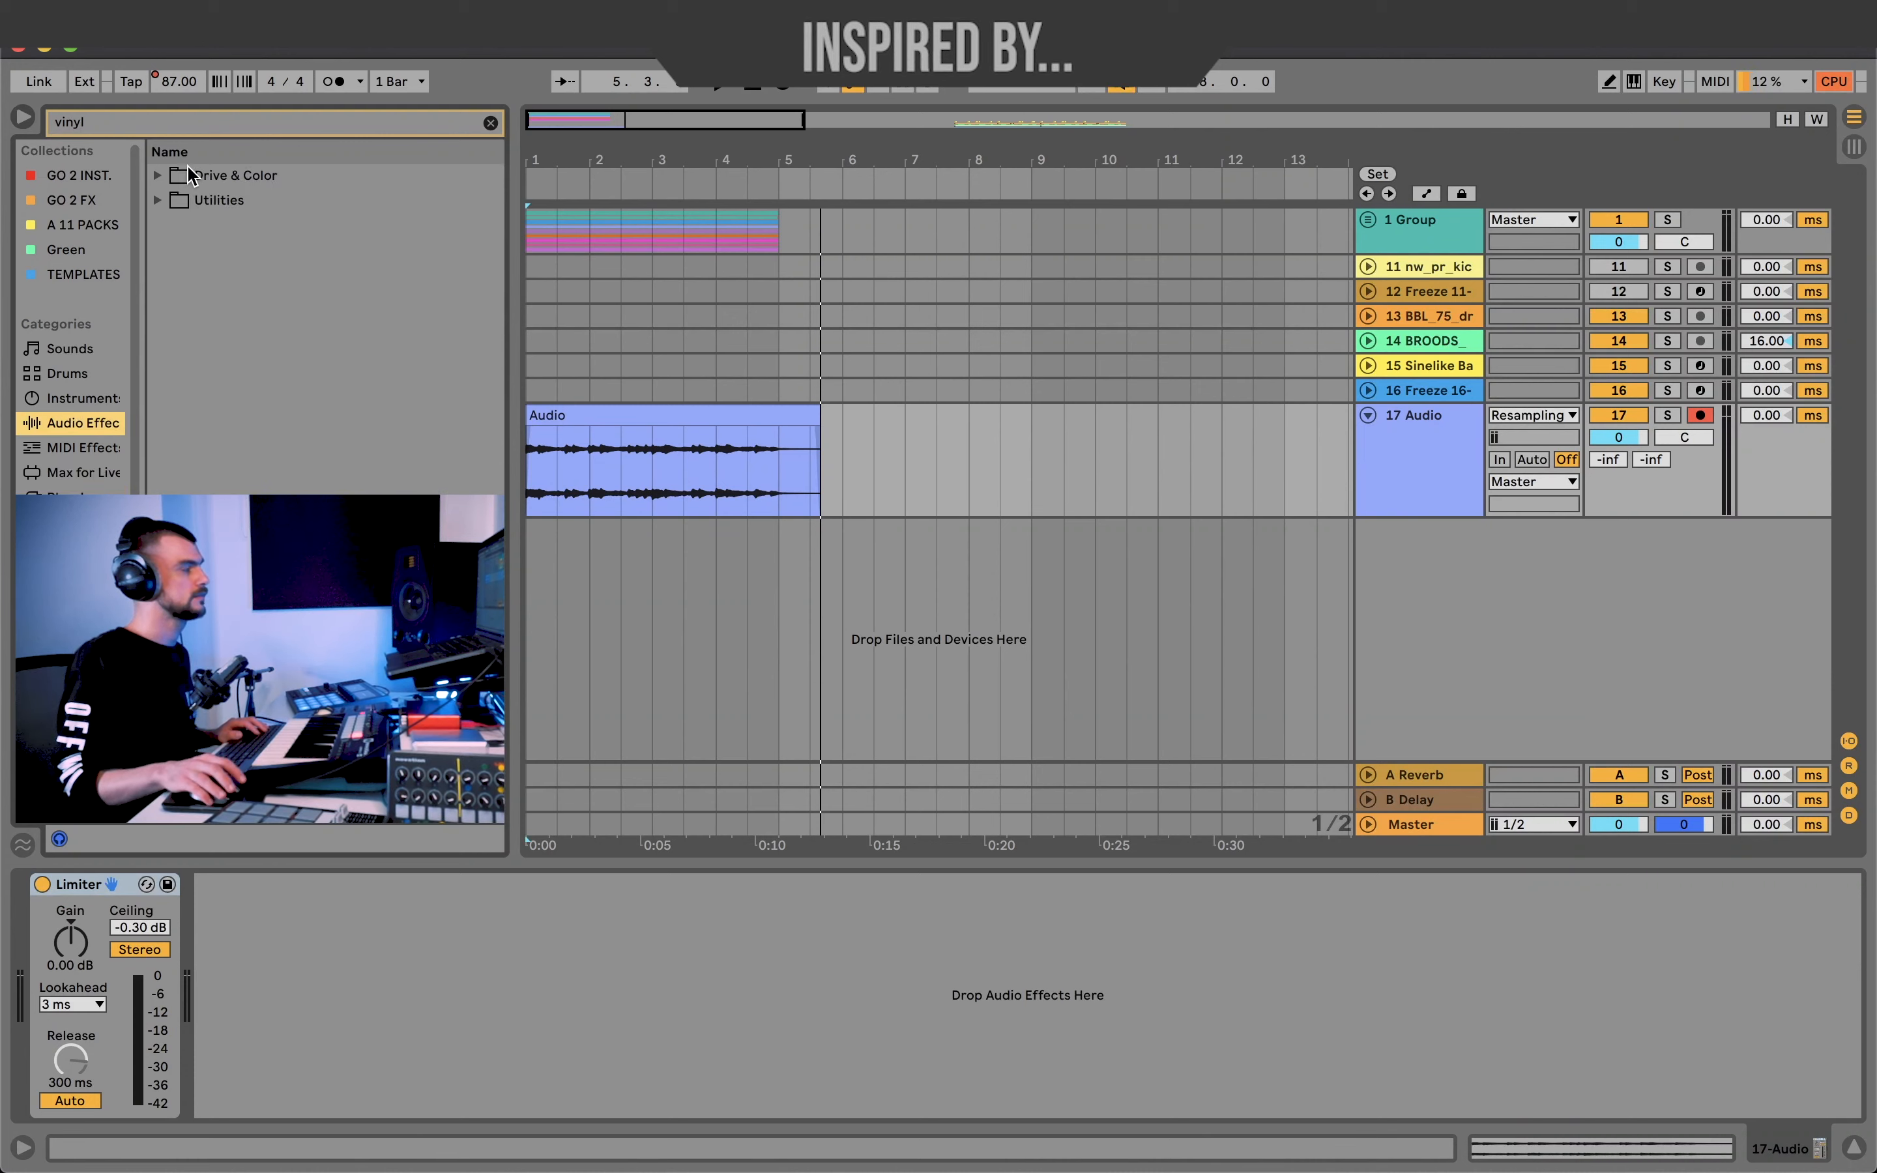
{"action": "left_click", "coordinate": [156, 175]}
{"action": "left_click_drag", "start_coordinate": [203, 198], "coordinate": [34, 1015]}
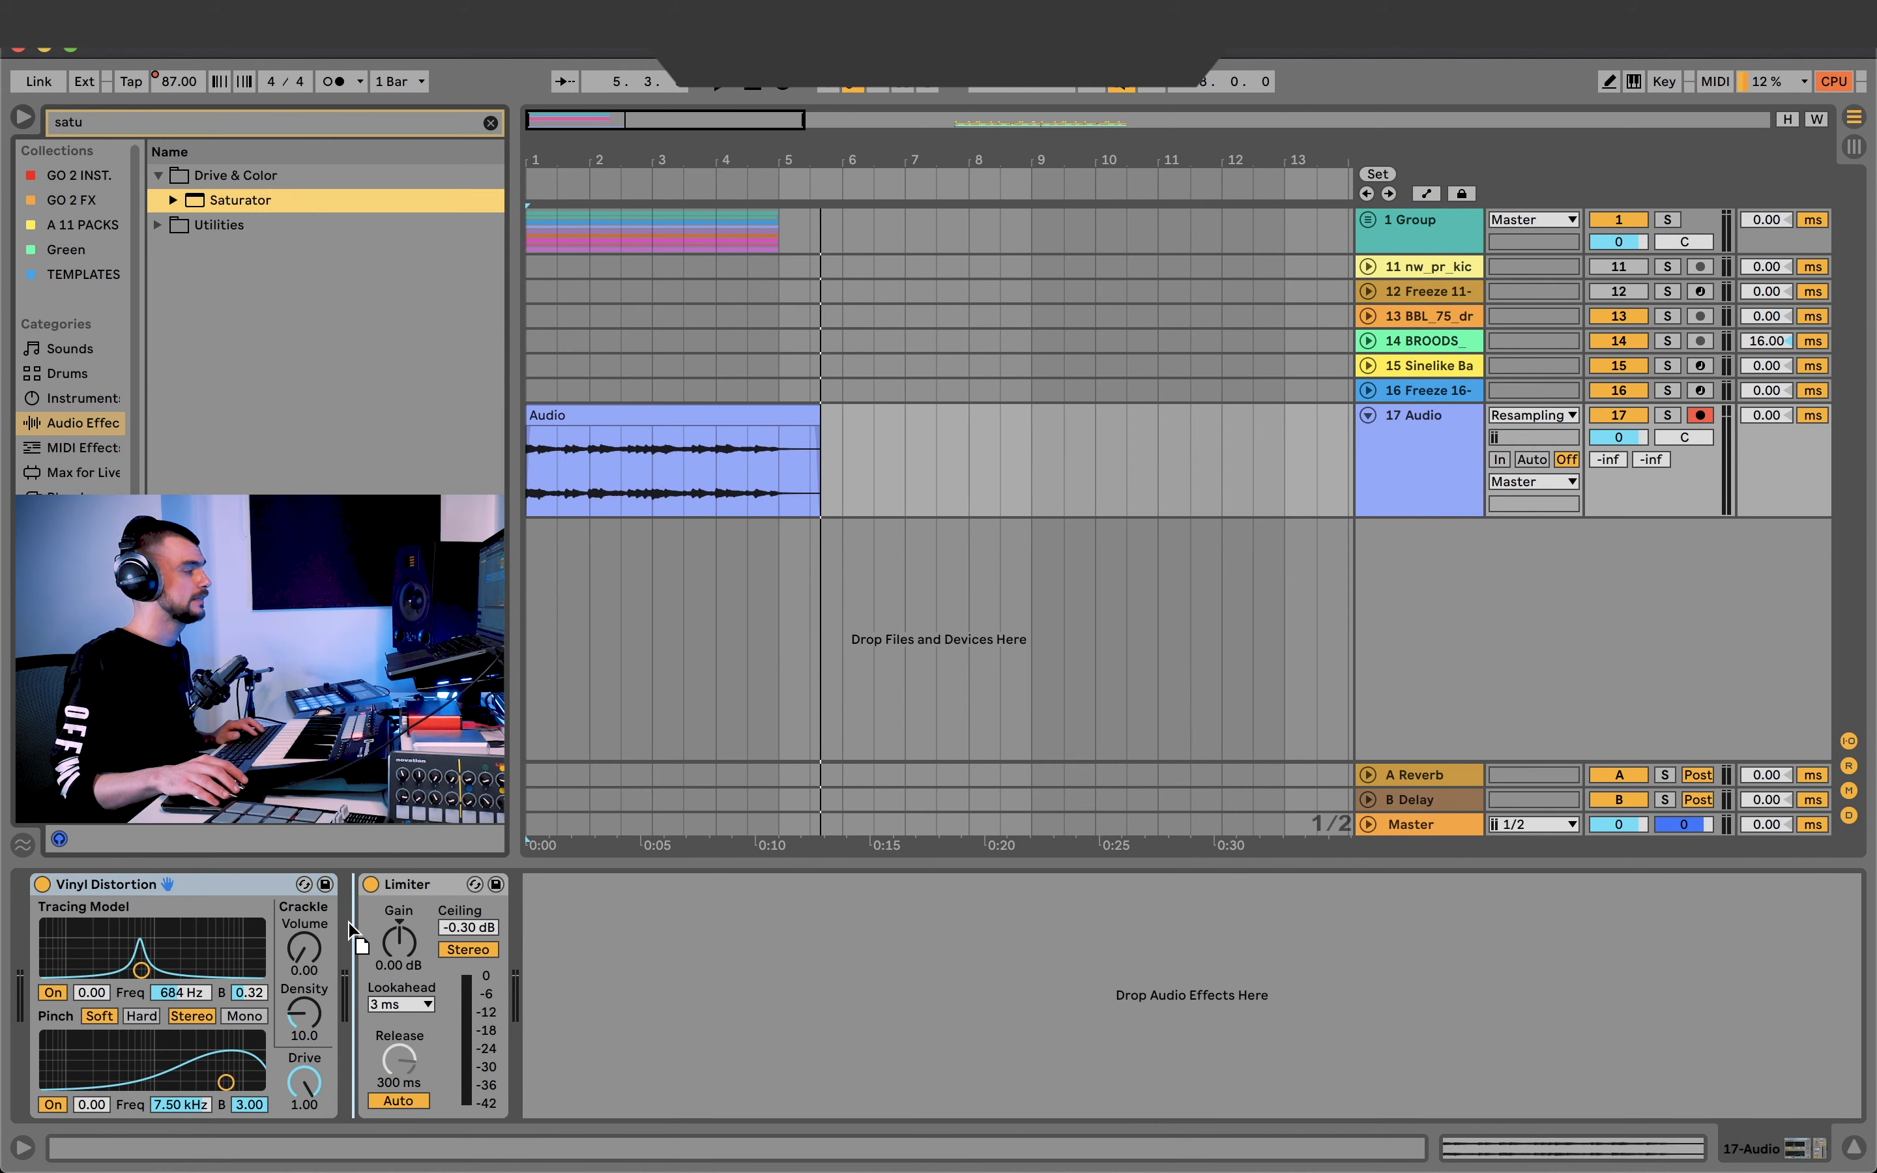
{"action": "double_click", "coordinate": [262, 209]}
Insert a Chorus-Ensemble between the Saturator and the Limiter and switch it to Vibrato mode.
{"action": "left_click", "coordinate": [228, 128]}
{"action": "type", "text": "chorus"}
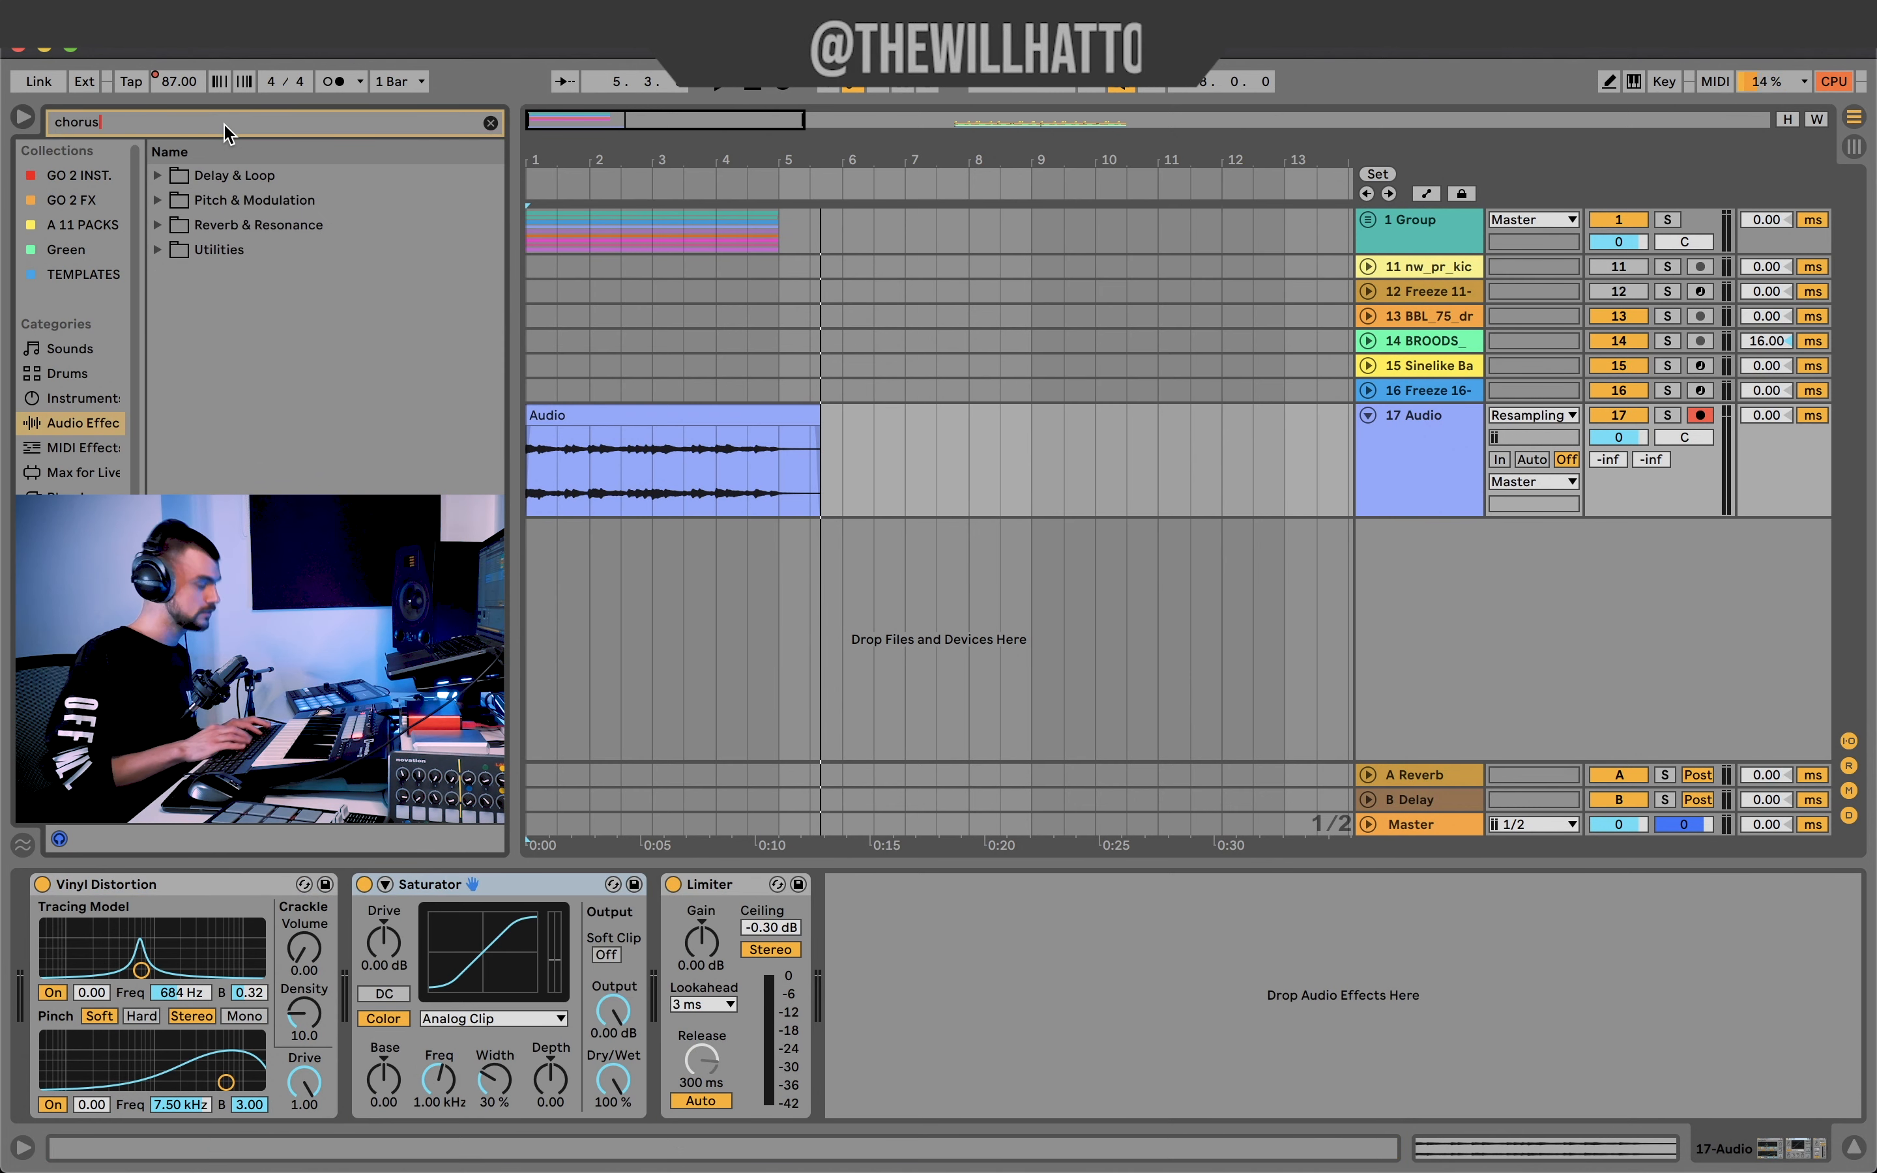
{"action": "left_click", "coordinate": [157, 175]}
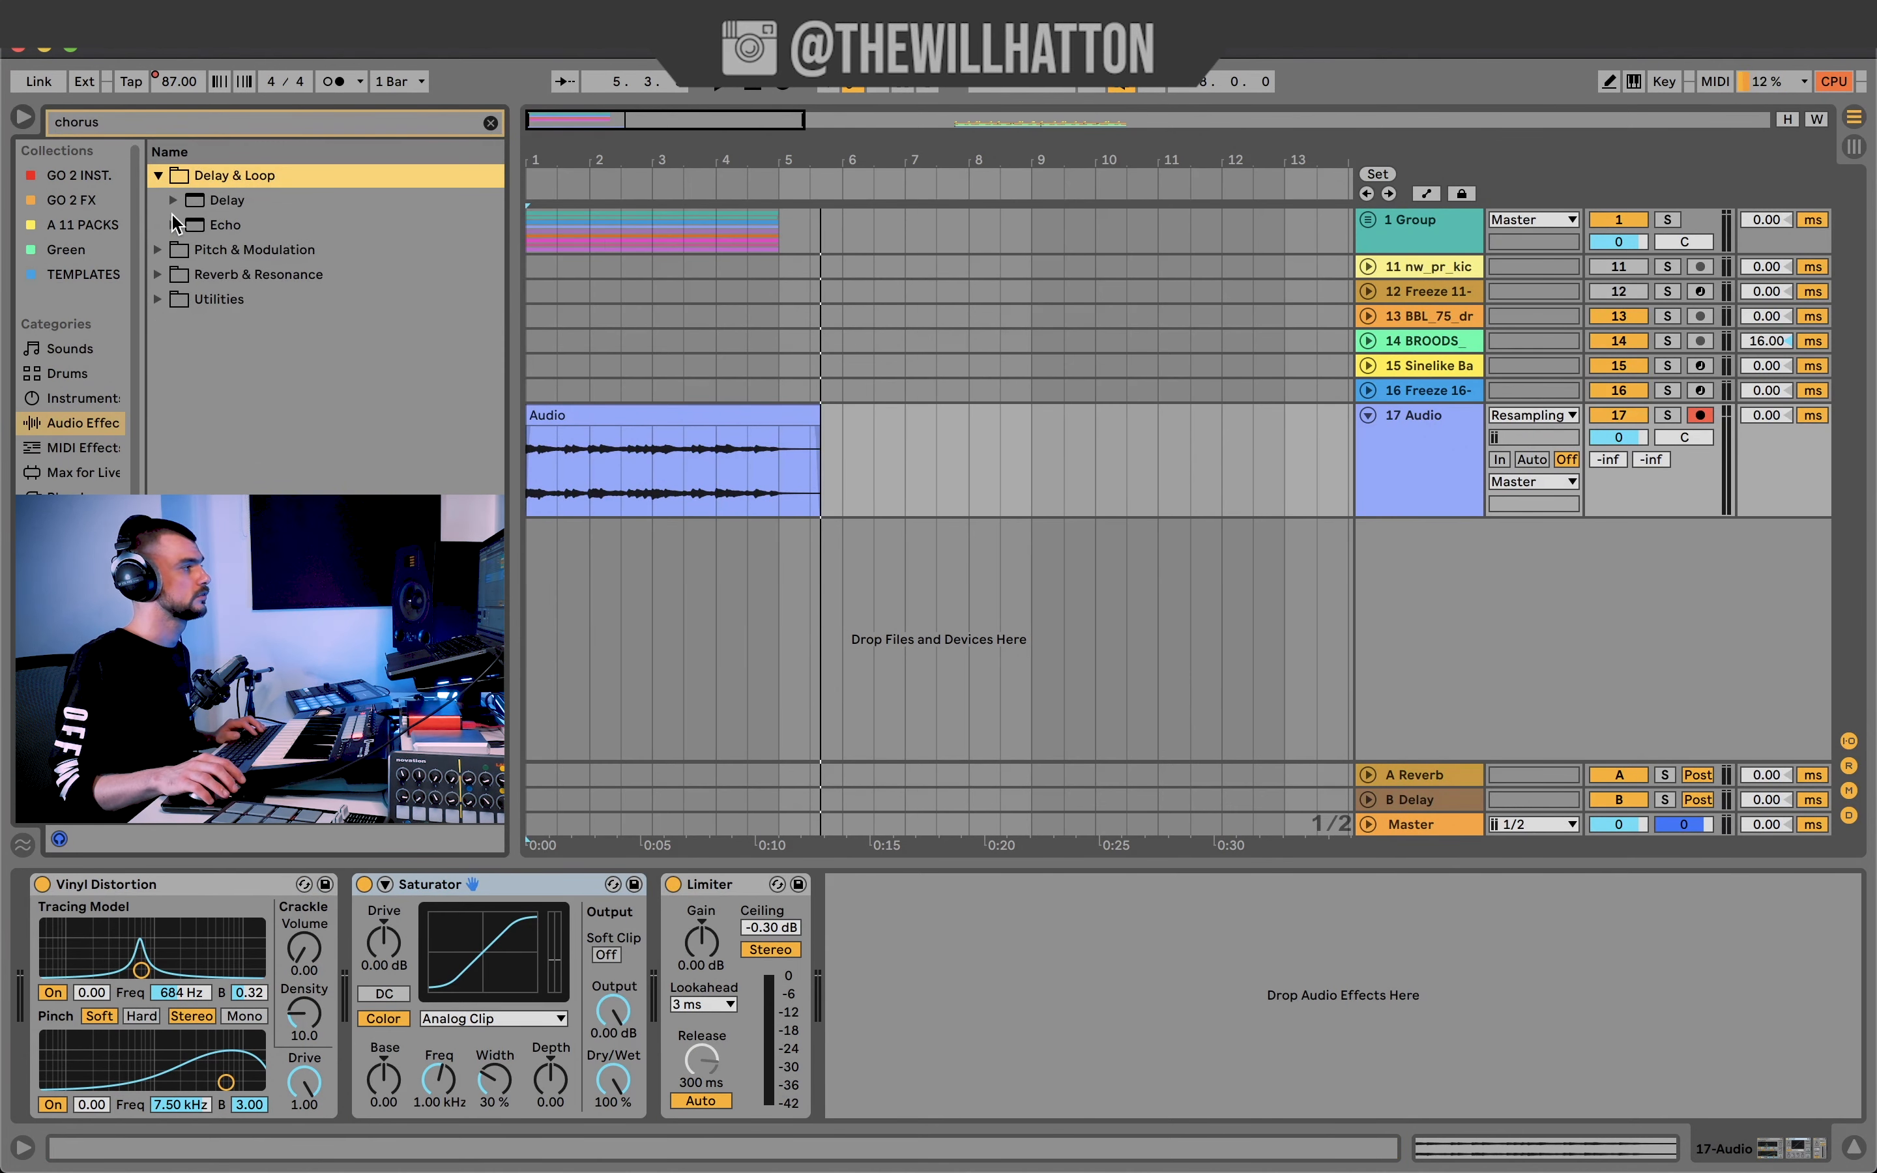
{"action": "left_click", "coordinate": [157, 176]}
{"action": "left_click", "coordinate": [158, 200]}
{"action": "left_click_drag", "start_coordinate": [203, 224], "coordinate": [625, 899]}
{"action": "left_click", "coordinate": [860, 985]}
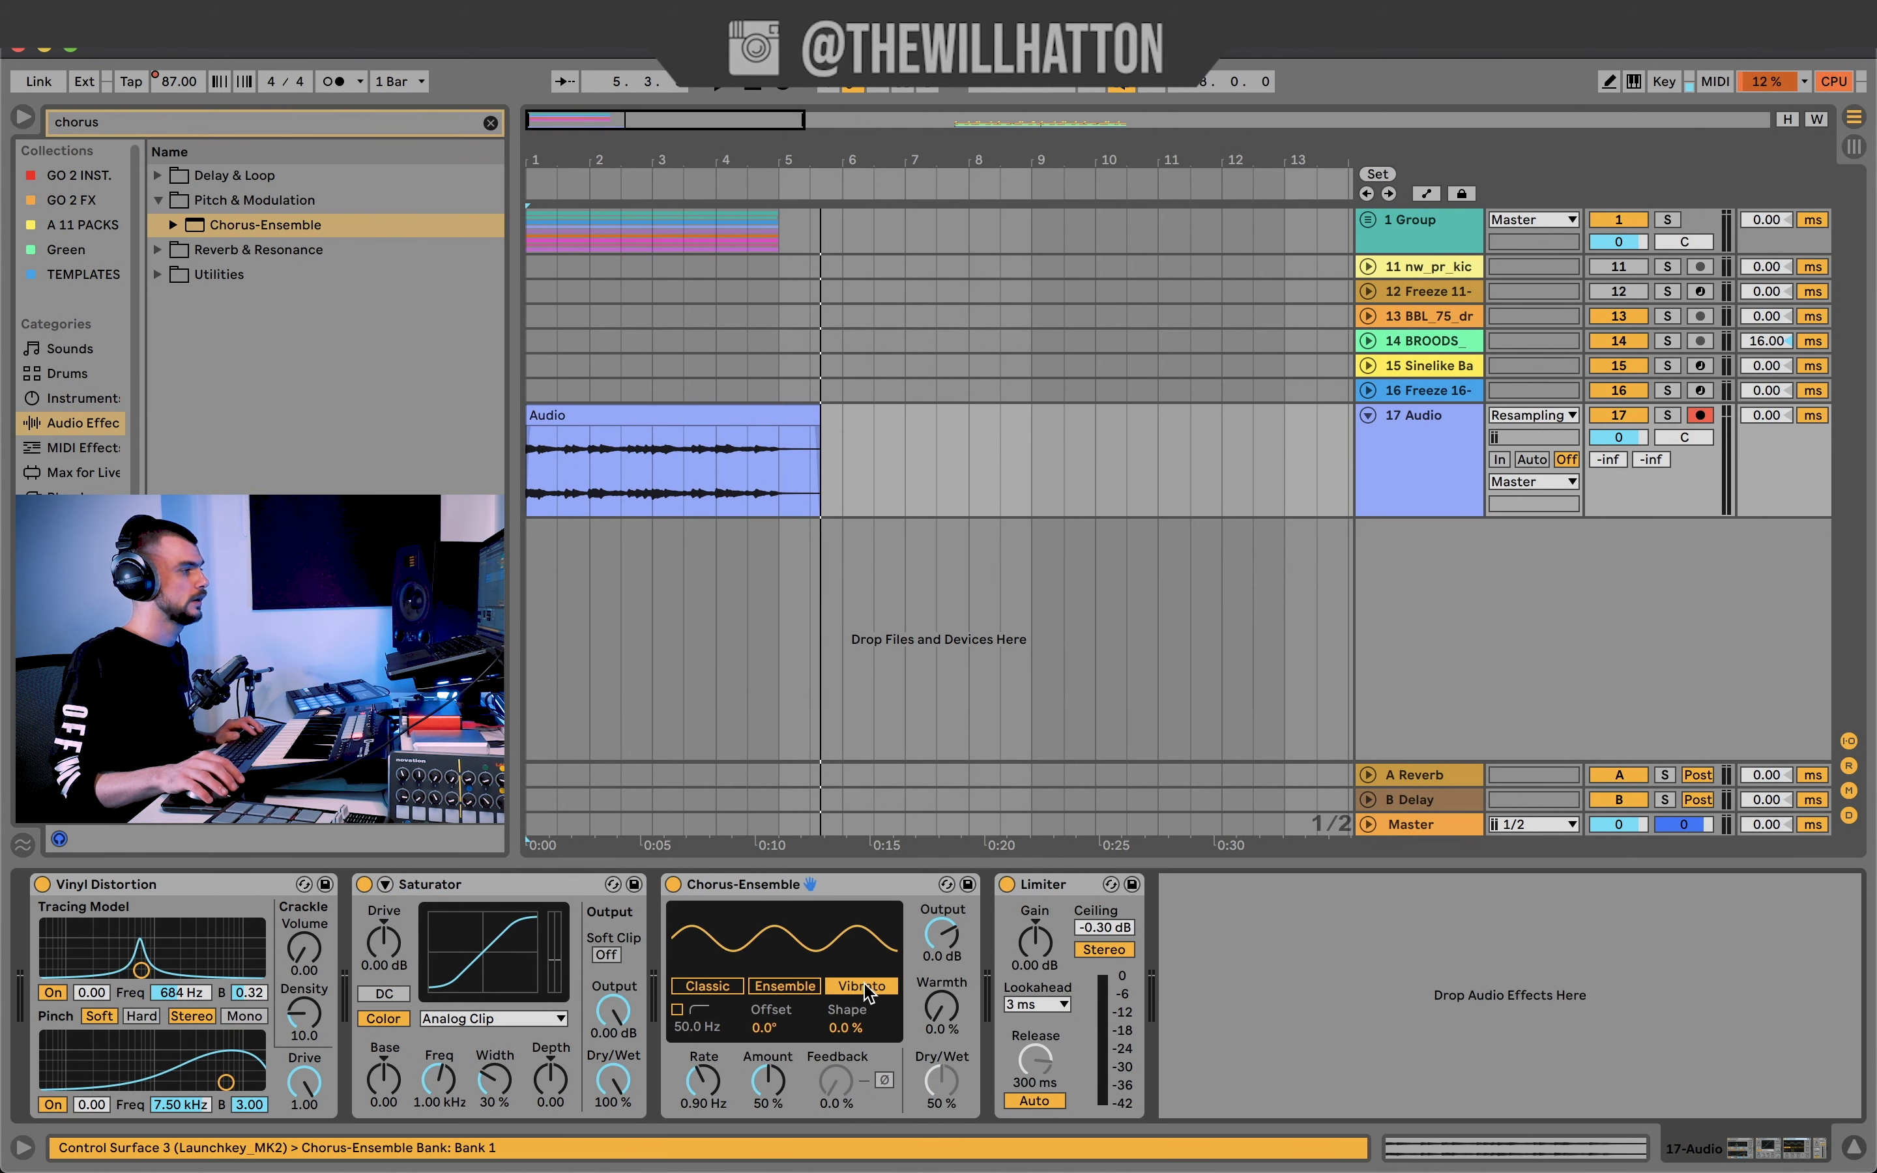
Play back the newly recorded clip and raise the Chorus-Ensemble rate to 3.52 Hz.
{"action": "left_click", "coordinate": [646, 416]}
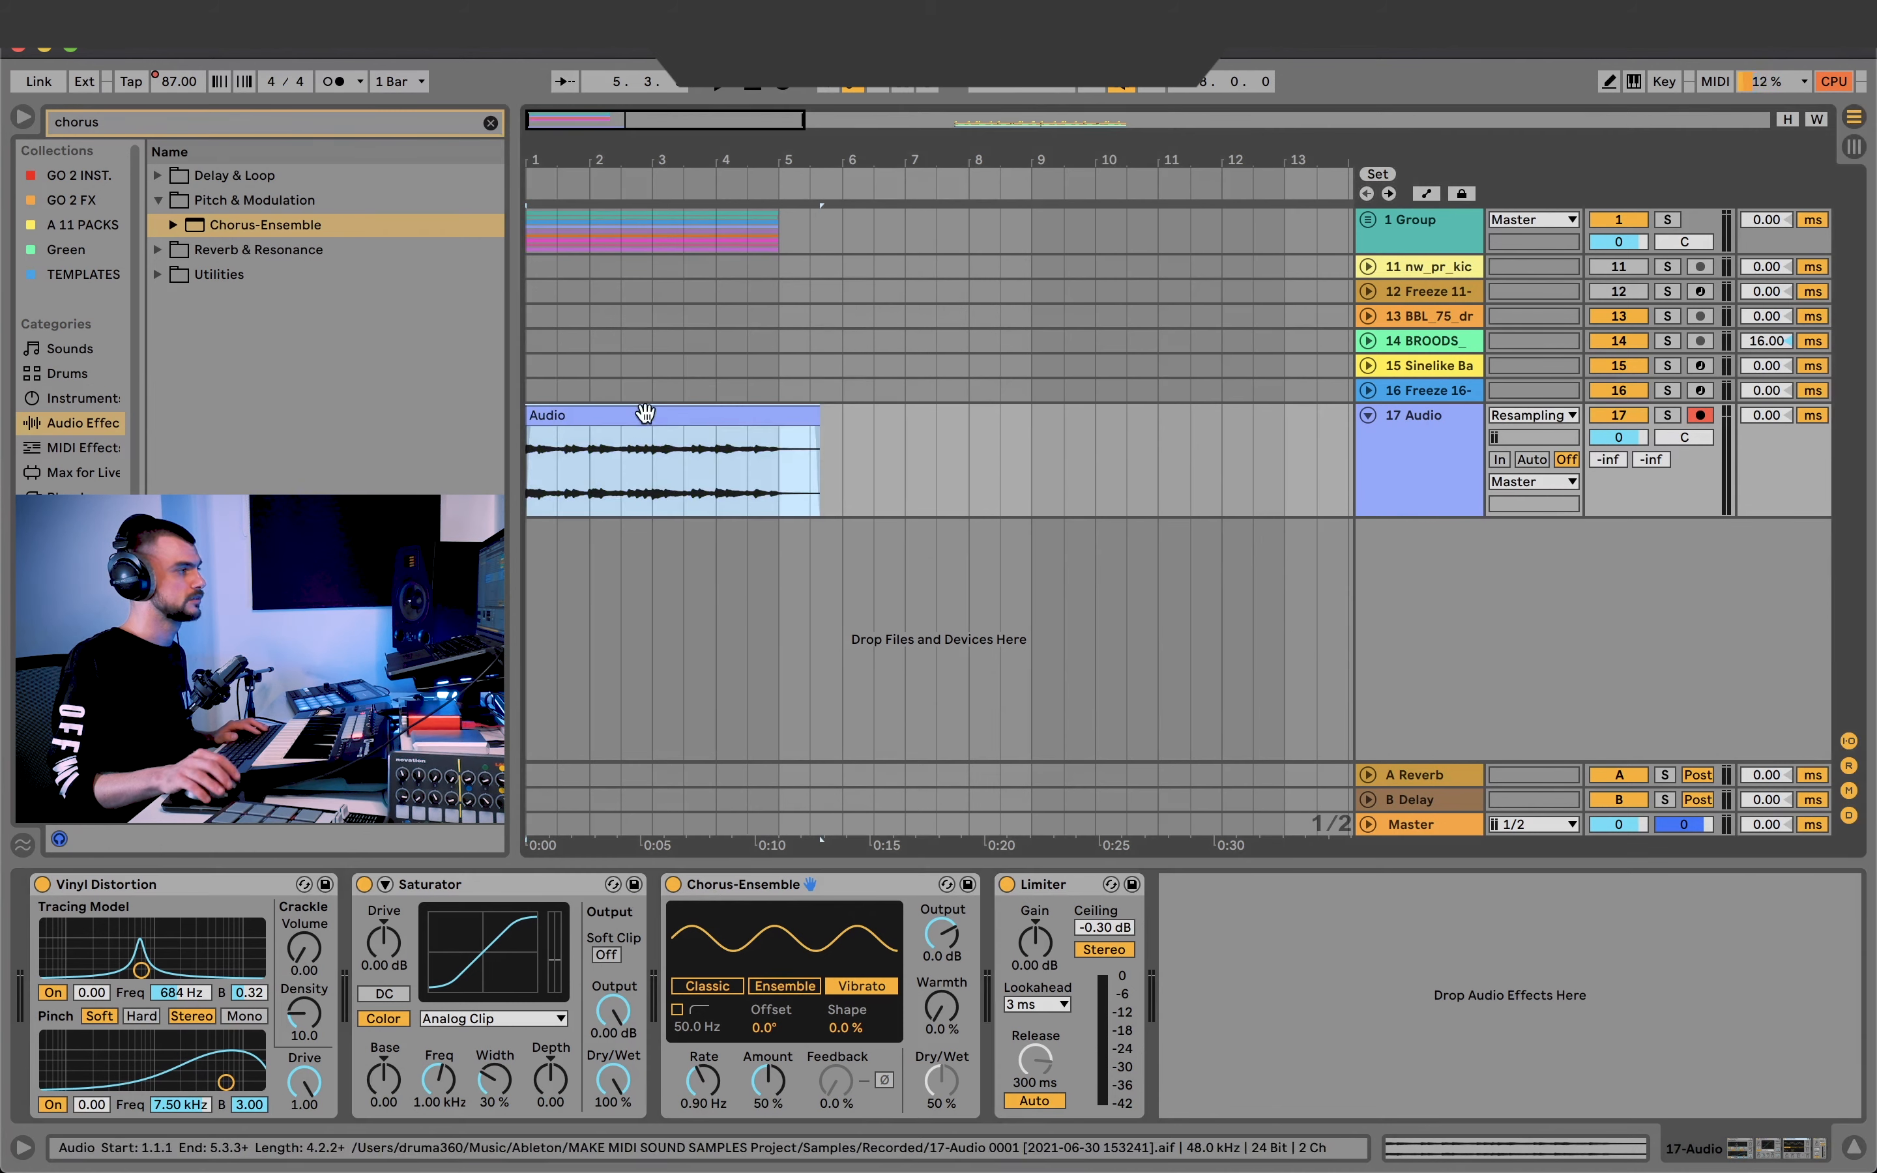
{"action": "key", "text": "space"}
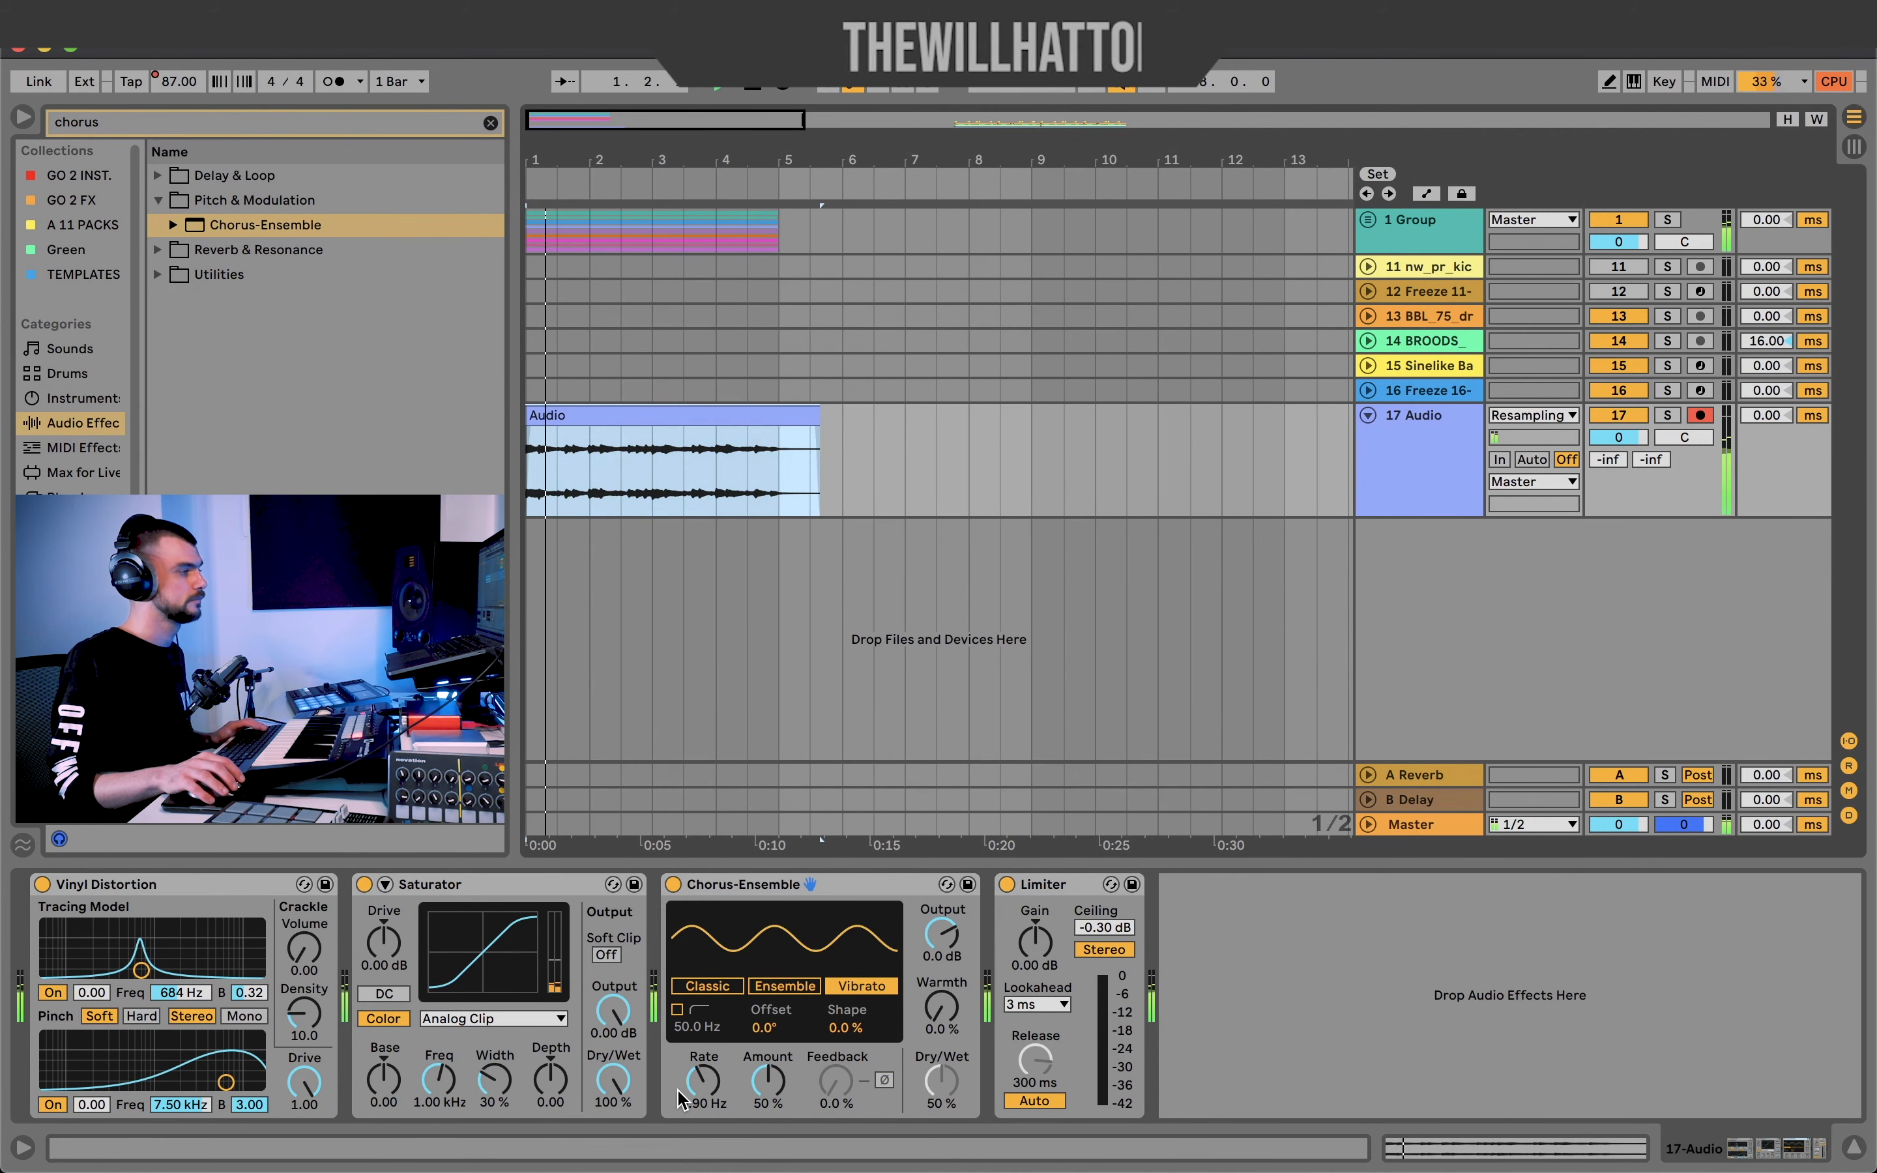
{"action": "left_click", "coordinate": [704, 1070]}
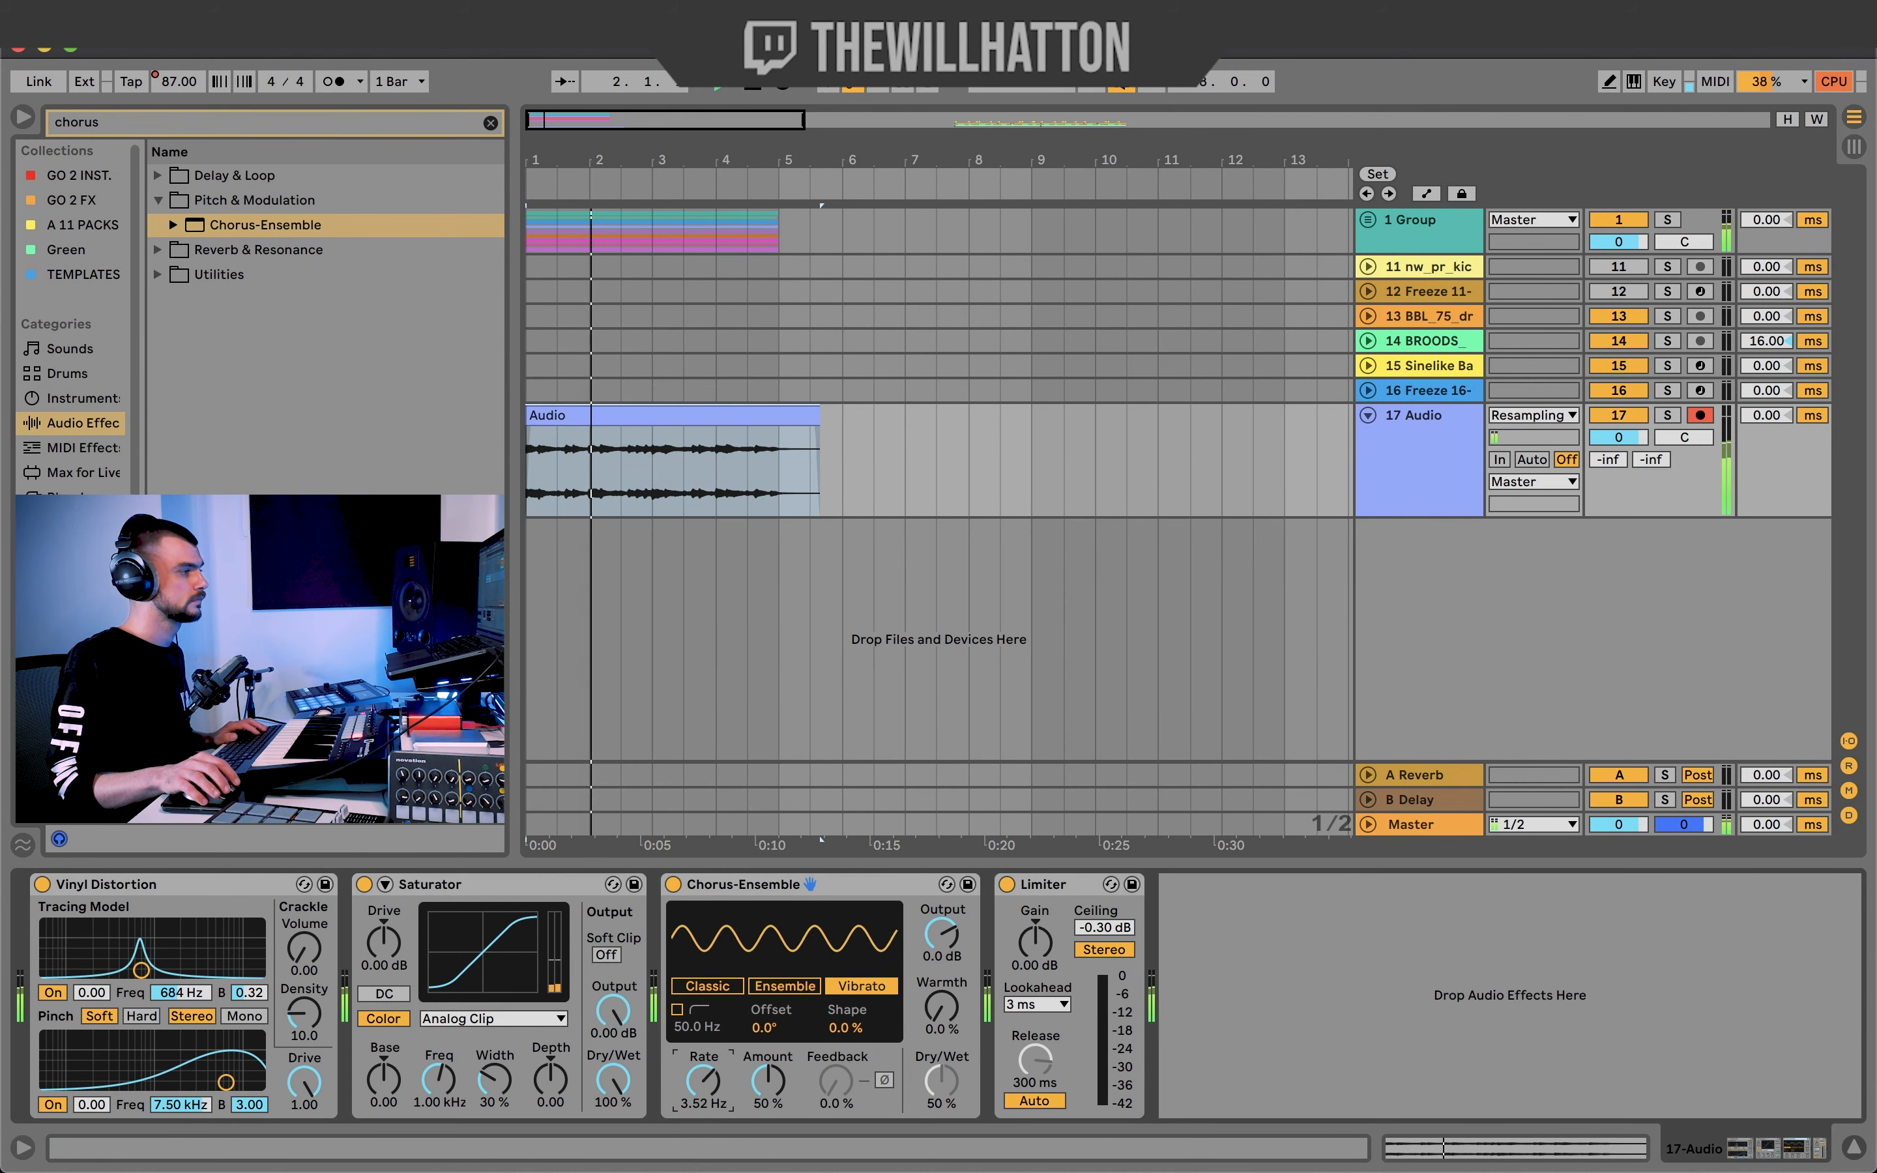
Lower the Chorus-Ensemble rate to 0.11 Hz and insert an LFO modulator between it and the Limiter.
{"action": "left_click_drag", "start_coordinate": [705, 1080], "coordinate": [705, 1105]}
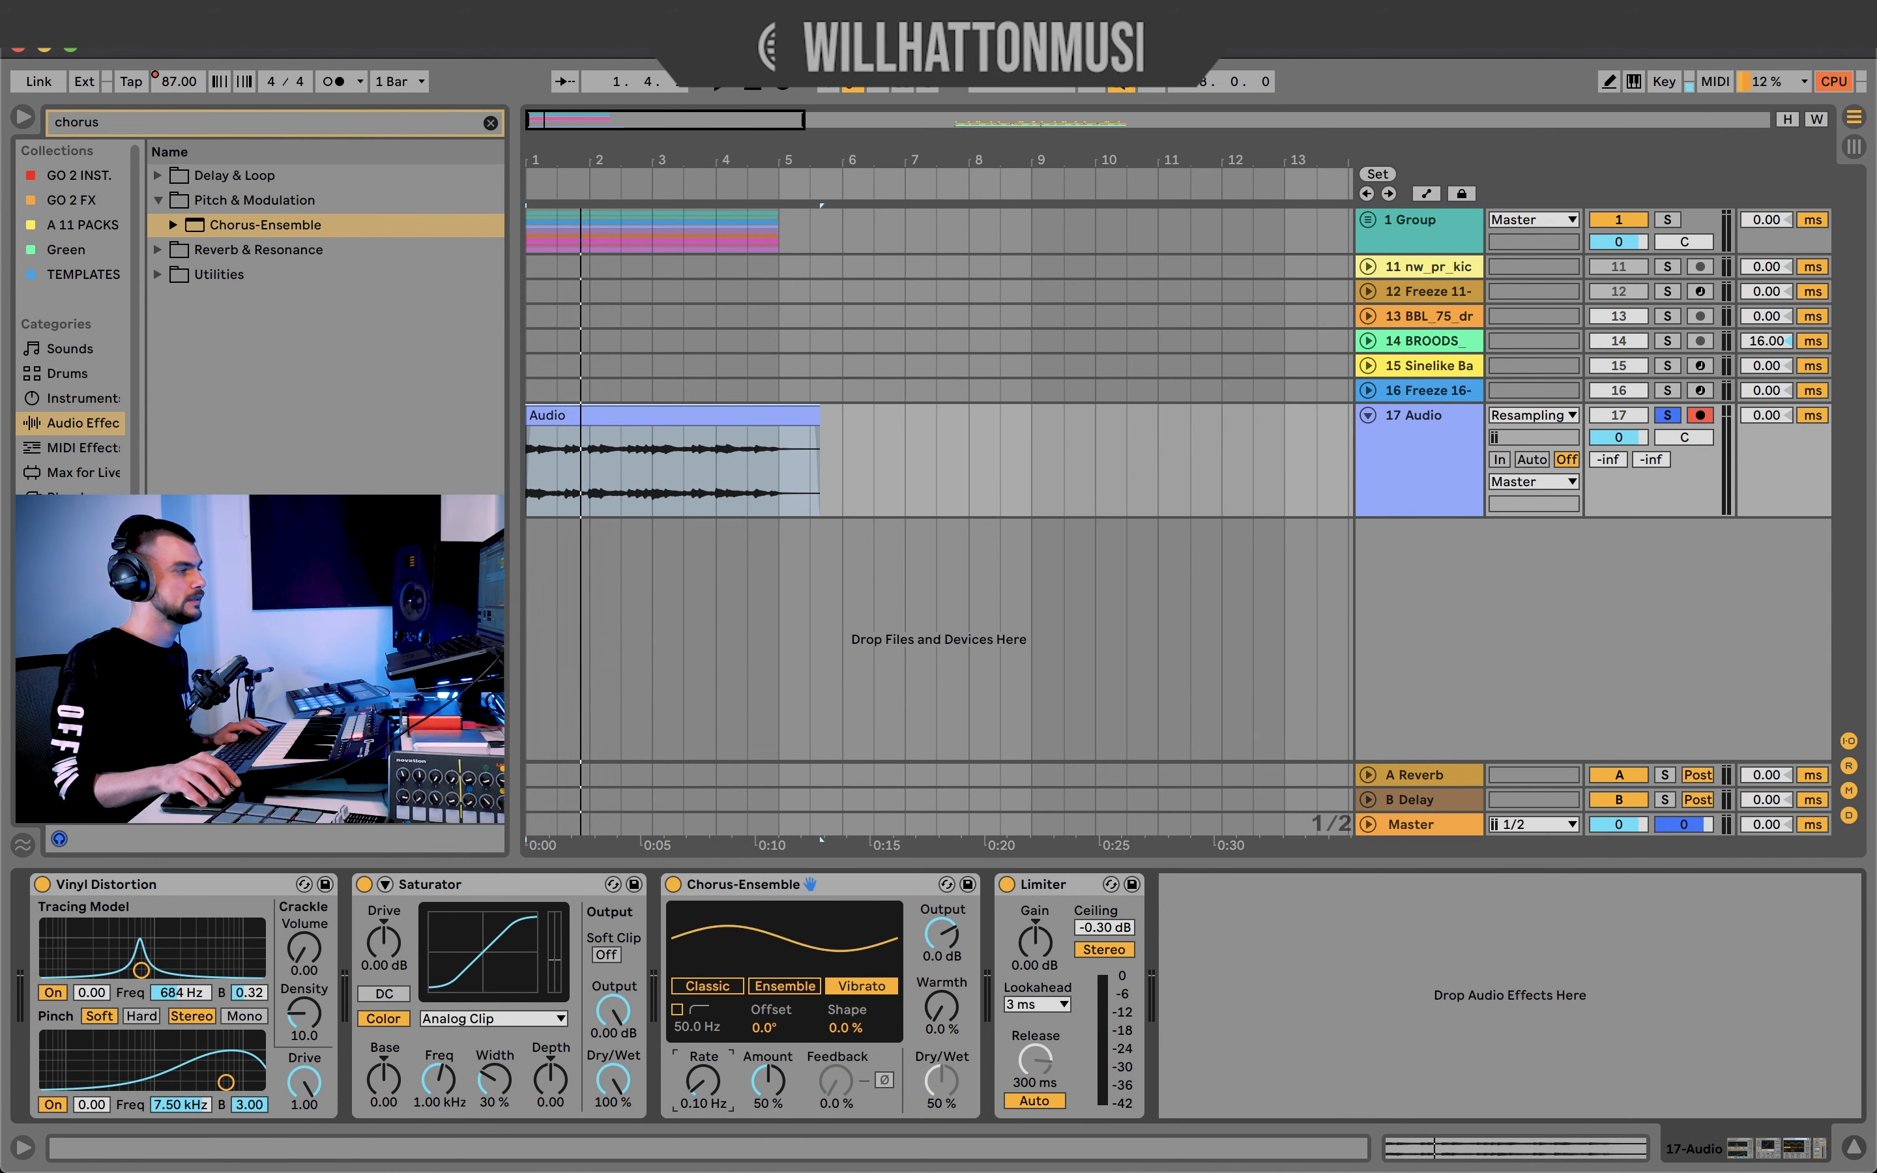
{"action": "left_click_drag", "start_coordinate": [704, 1080], "coordinate": [705, 1078]}
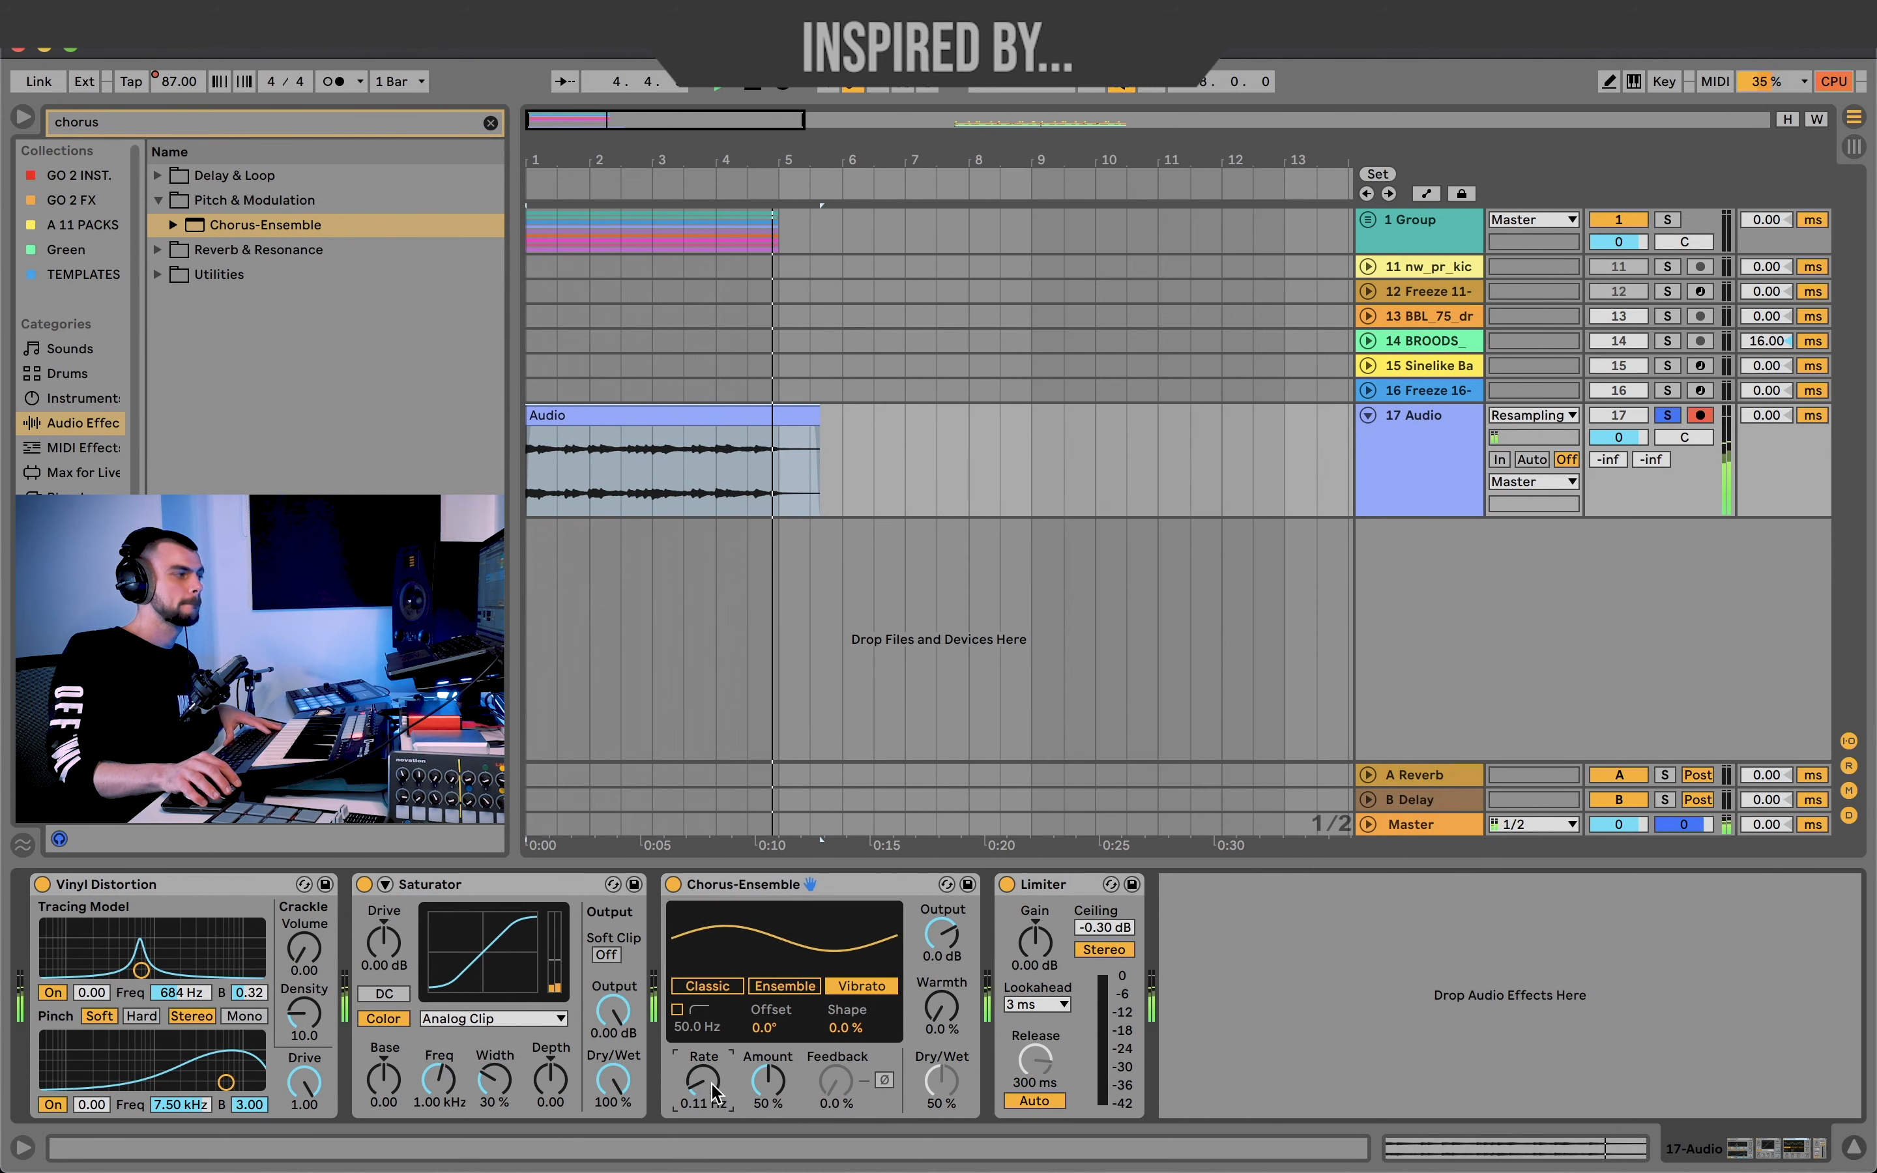
{"action": "left_click", "coordinate": [188, 126]}
{"action": "type", "text": "lfo"}
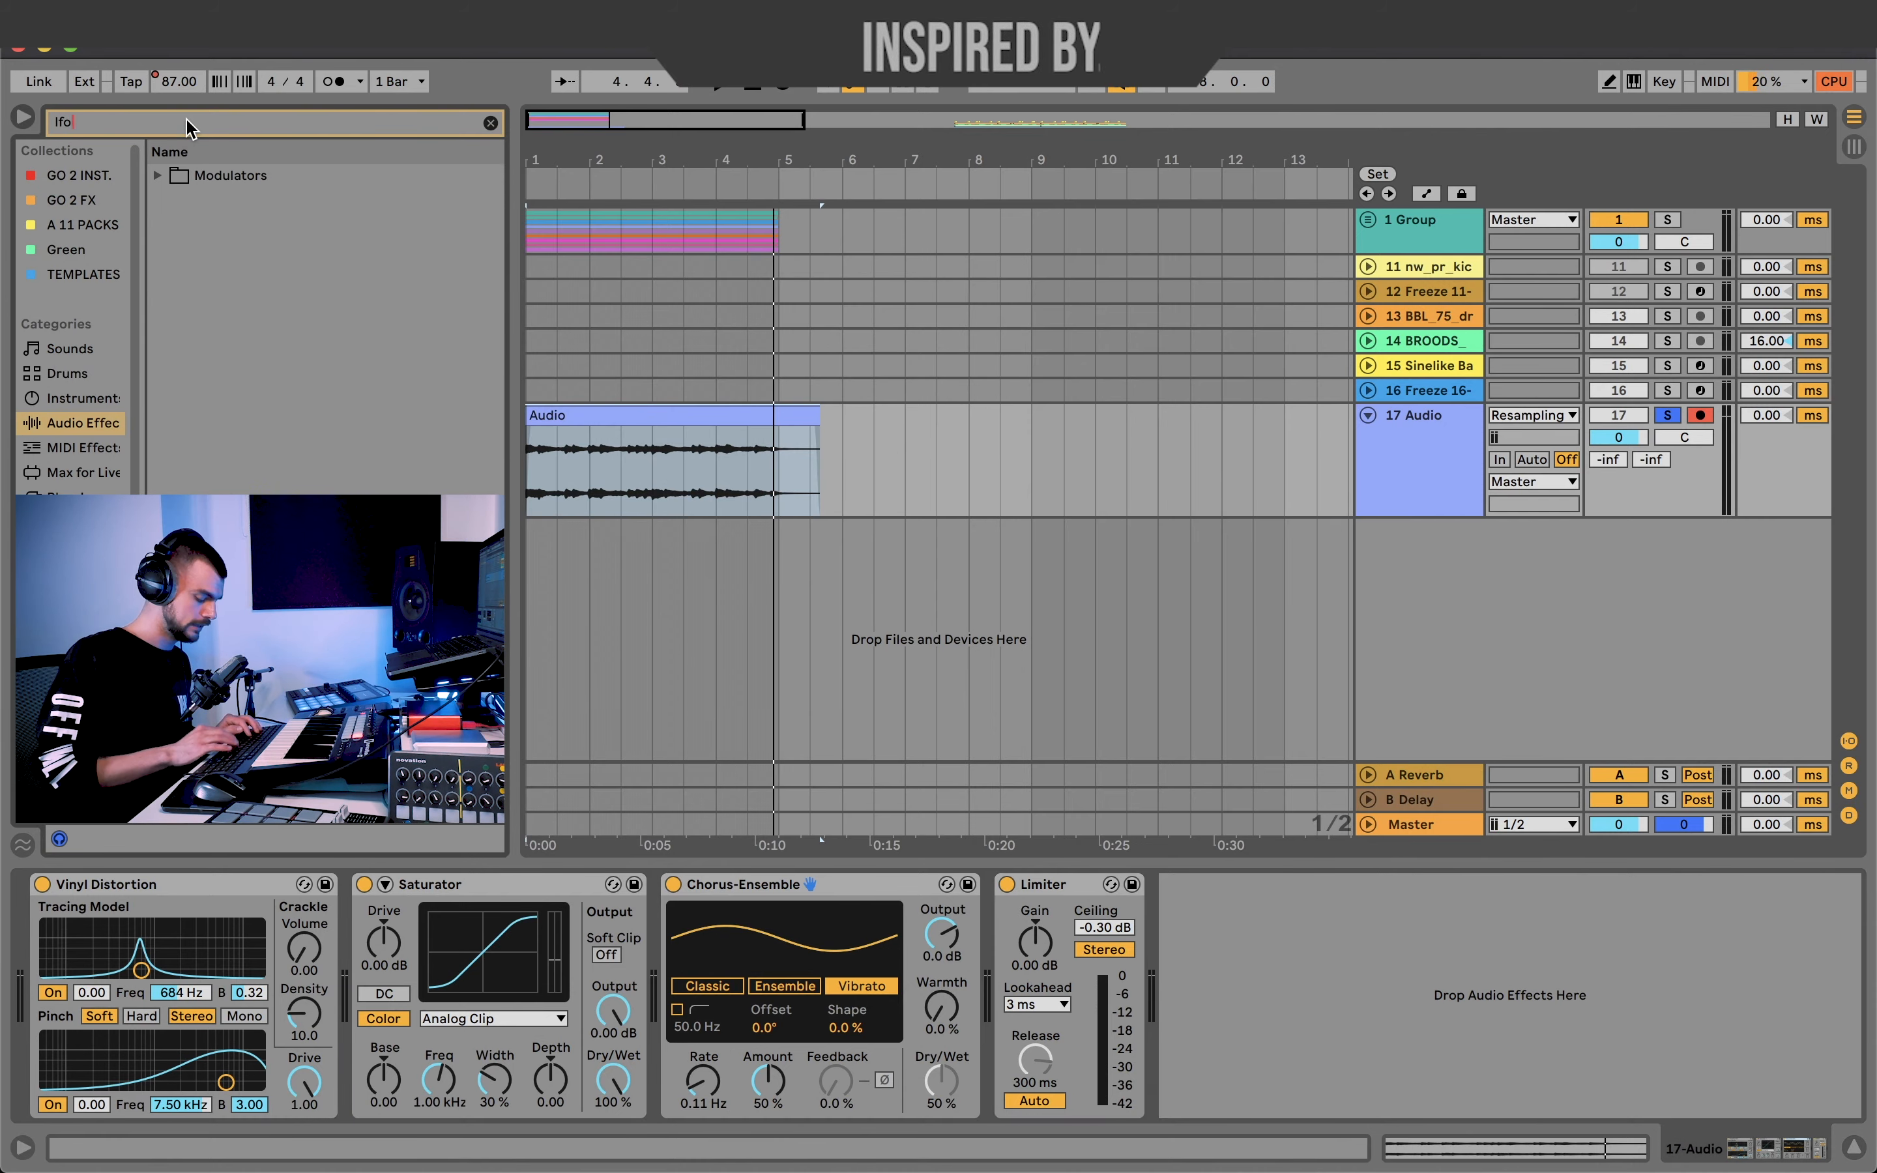
{"action": "left_click", "coordinate": [156, 175]}
{"action": "left_click_drag", "start_coordinate": [209, 225], "coordinate": [1070, 956]}
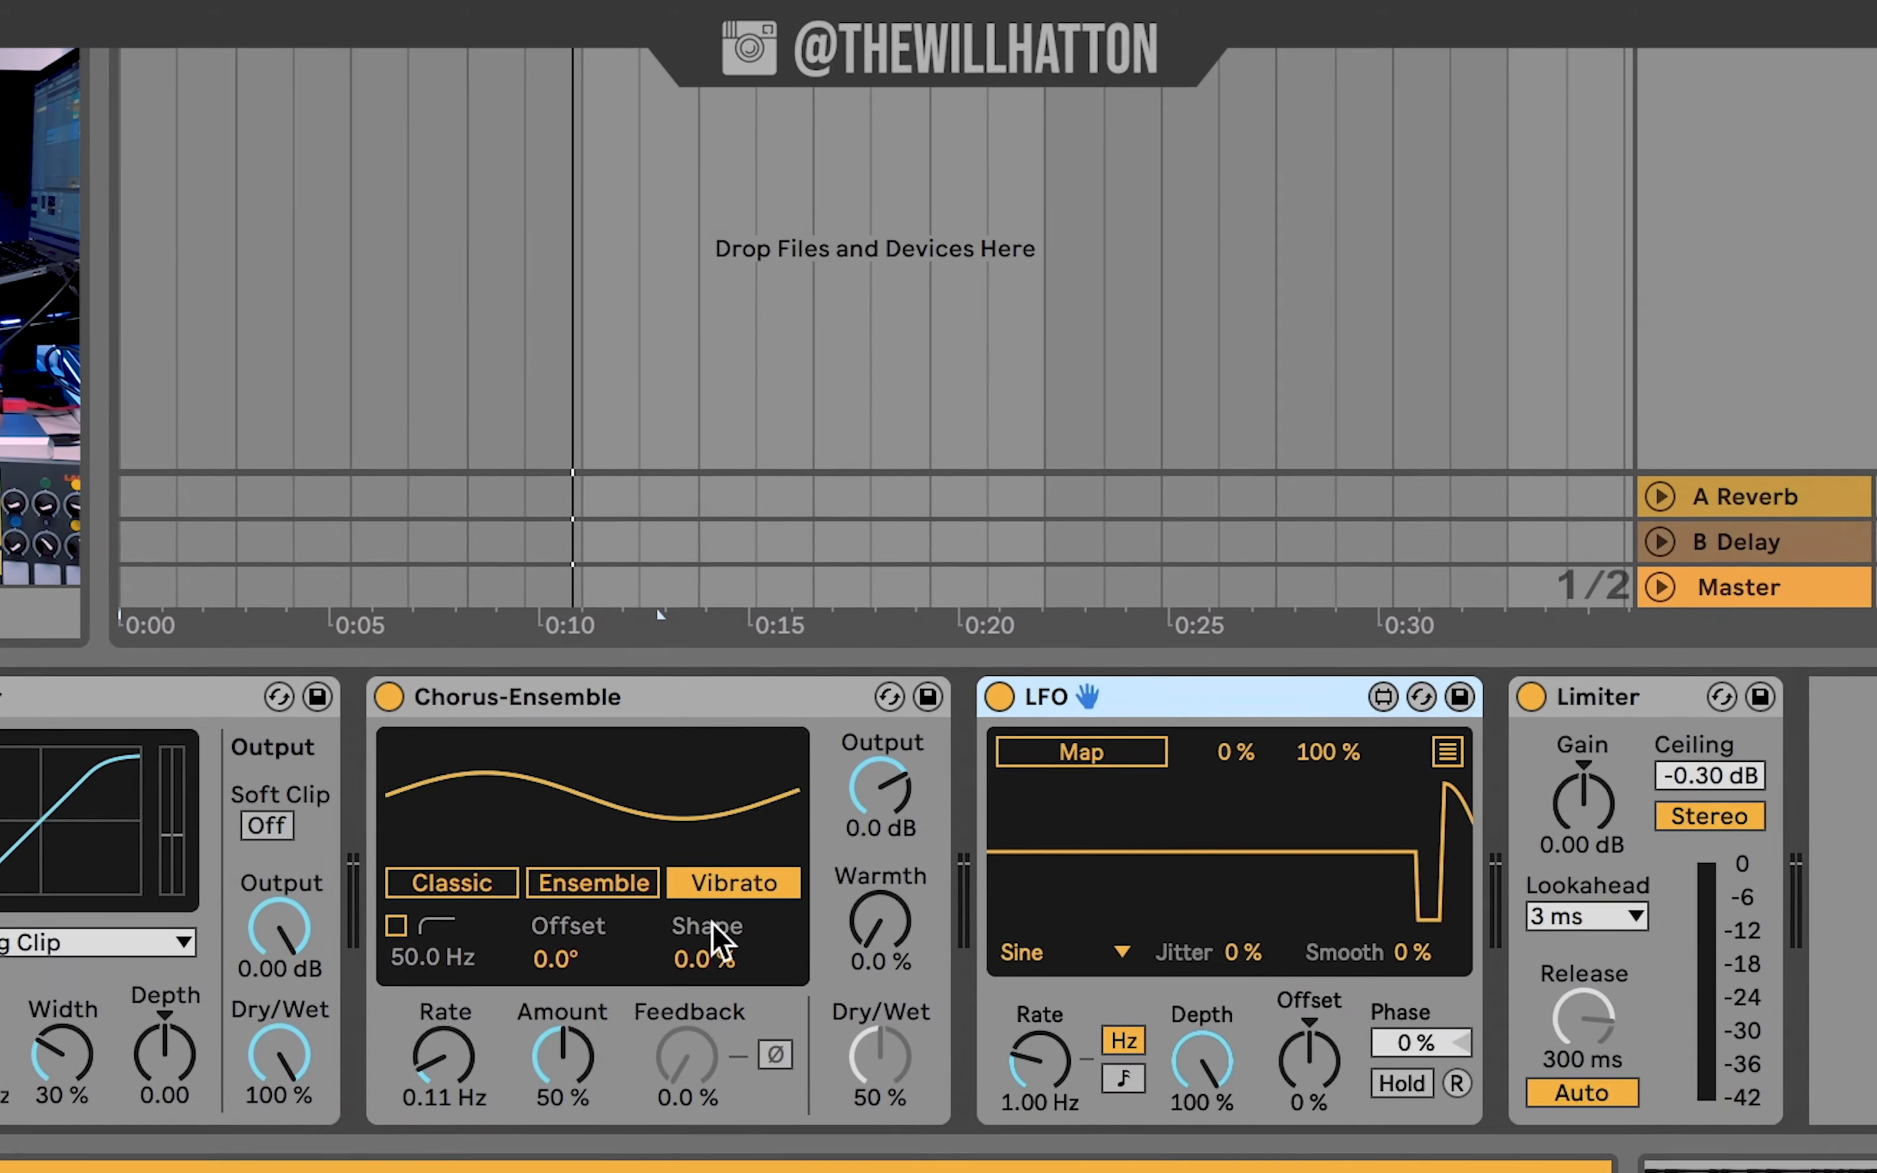
Map the LFO to the Chorus-Ensemble rate, with the LFO depth at 26% and offset at -76%.
{"action": "left_click", "coordinate": [1073, 792]}
{"action": "left_click", "coordinate": [506, 1060]}
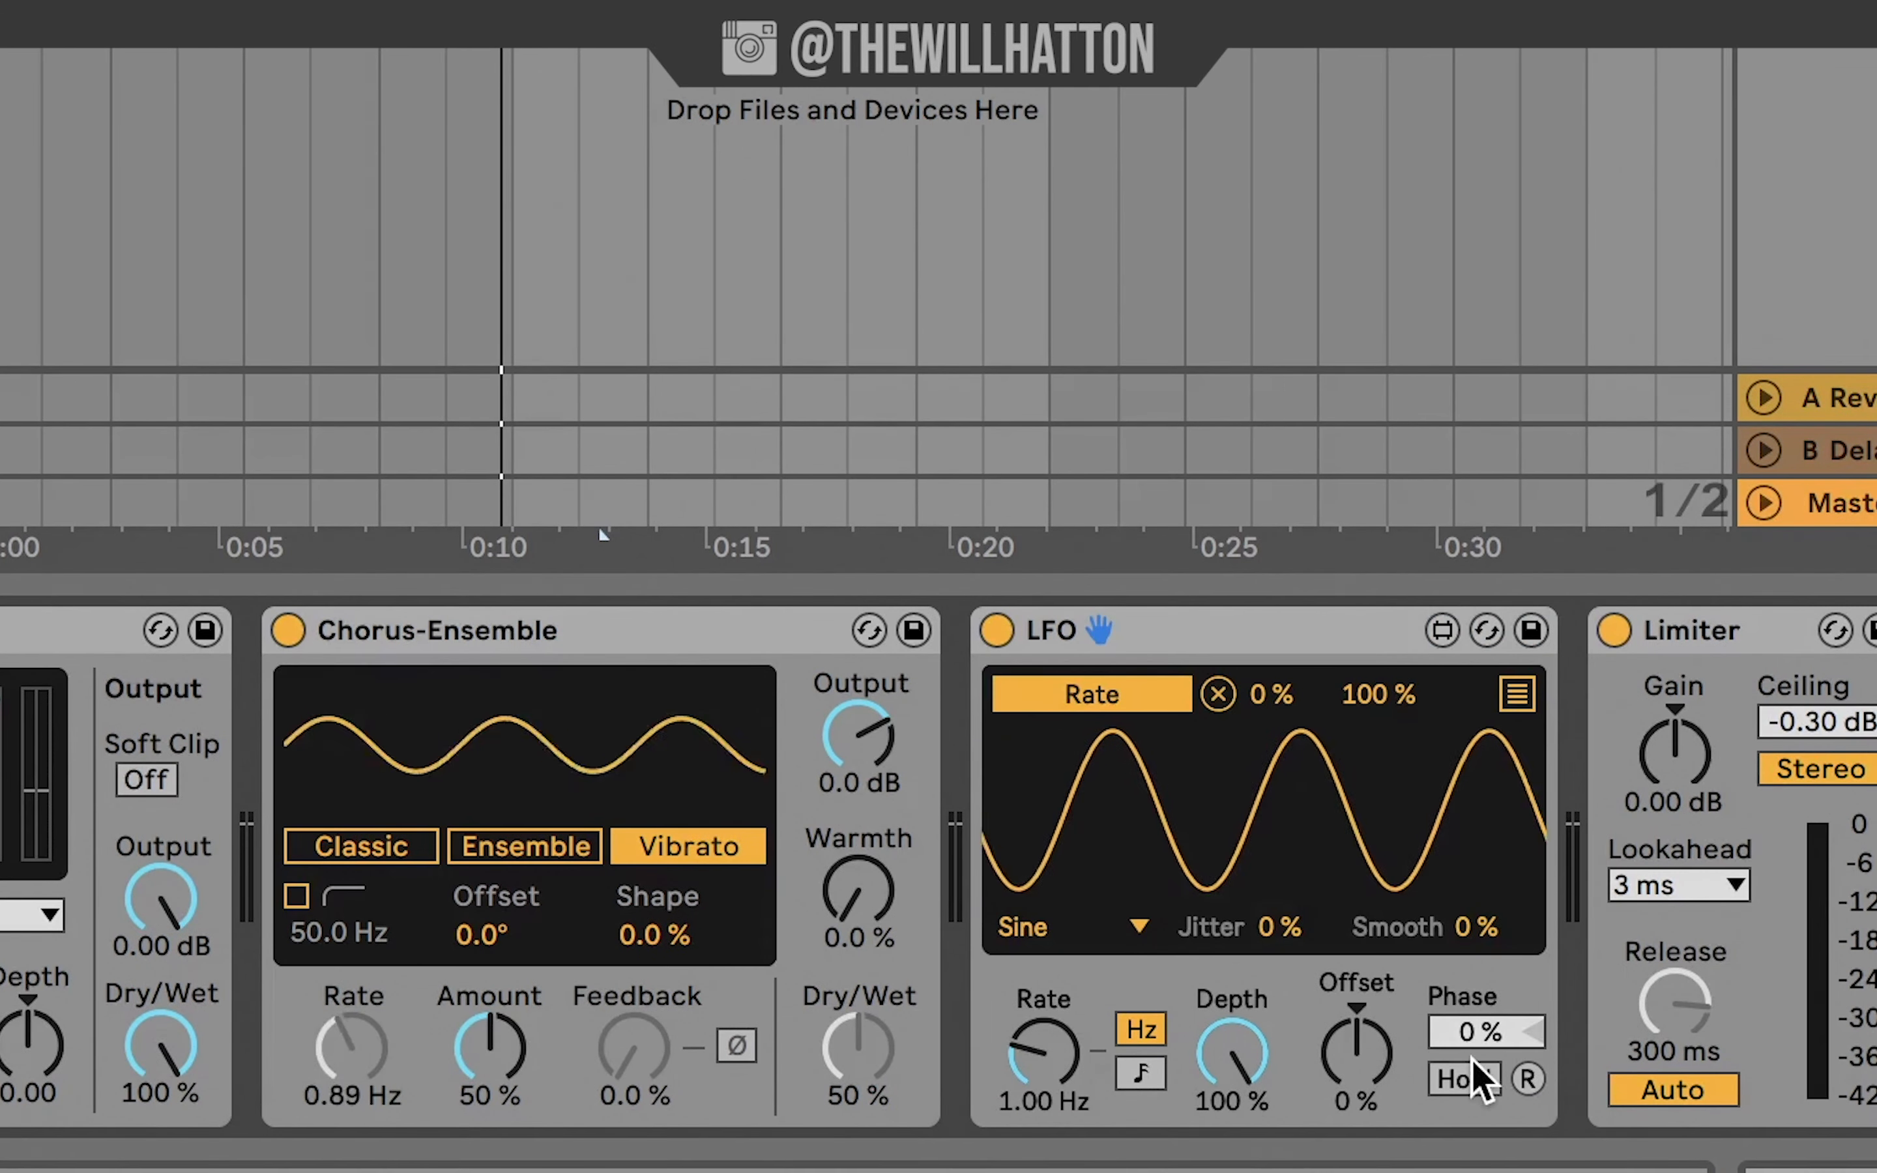
{"action": "left_click_drag", "start_coordinate": [1244, 1072], "coordinate": [1245, 1131]}
{"action": "left_click_drag", "start_coordinate": [1355, 1070], "coordinate": [1355, 1131]}
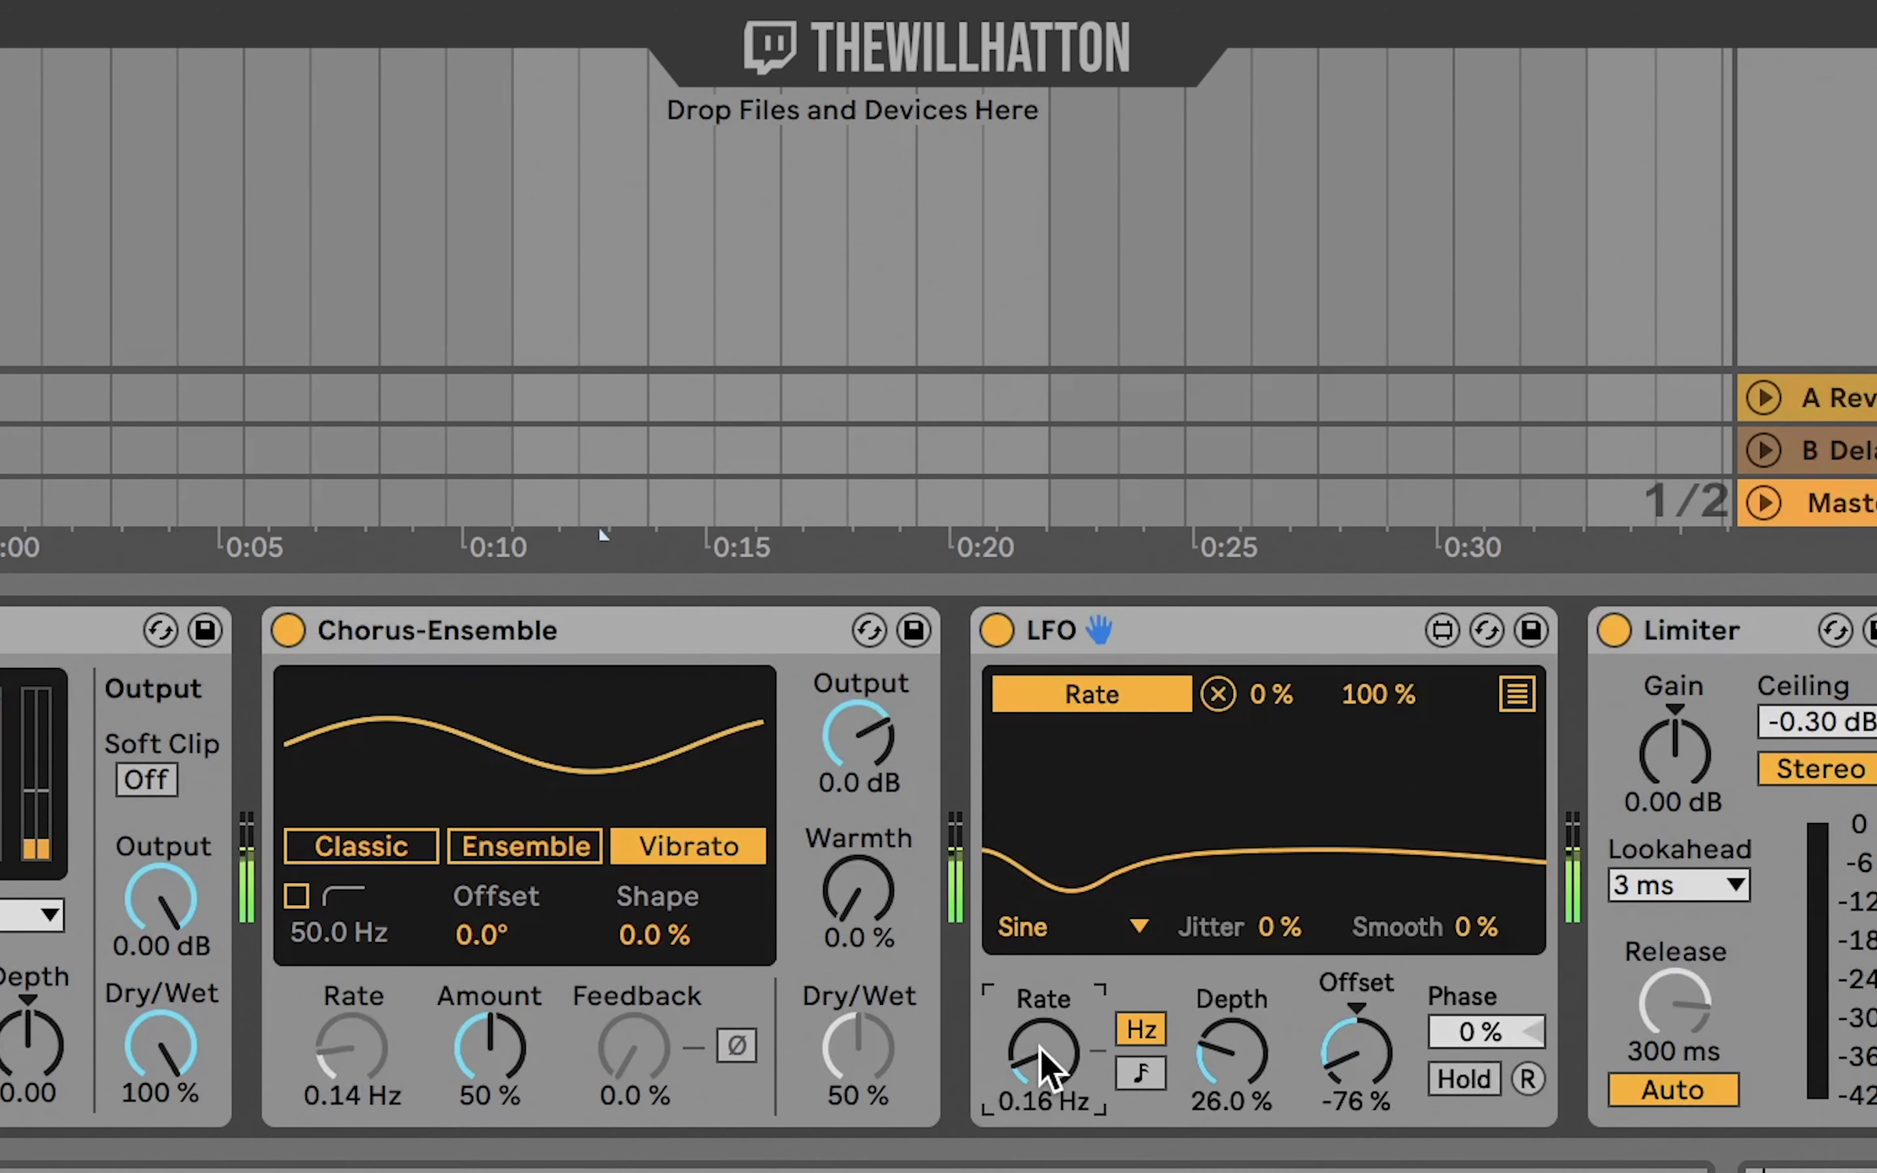
Set the LFO rate to 0.47 Hz and its depth to 44.9%.
{"action": "left_click_drag", "start_coordinate": [1043, 1052], "coordinate": [1043, 1012]}
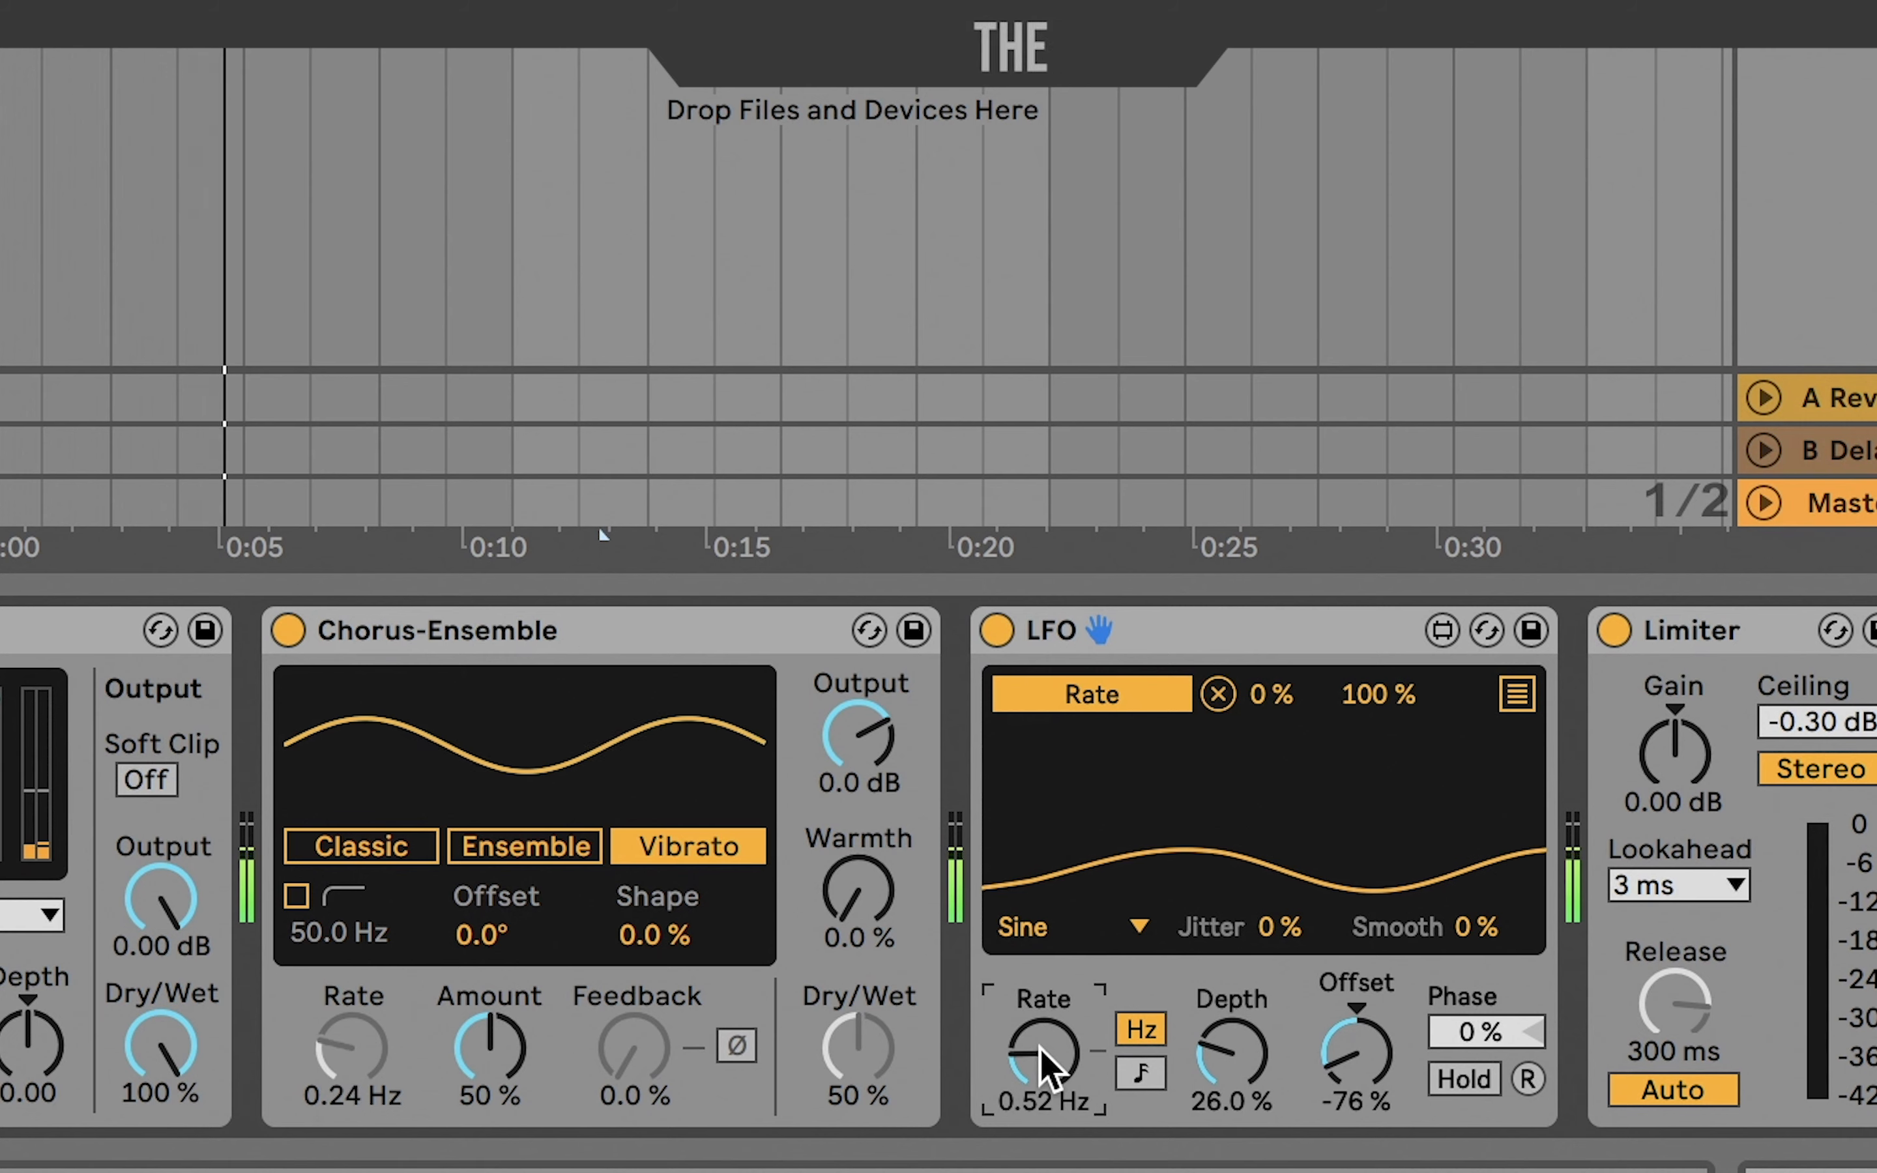
{"action": "mouse_move", "coordinate": [1039, 1050]}
{"action": "left_mouse_down"}
{"action": "mouse_move", "coordinate": [1039, 997]}
{"action": "mouse_move", "coordinate": [1040, 1049]}
{"action": "left_mouse_up"}
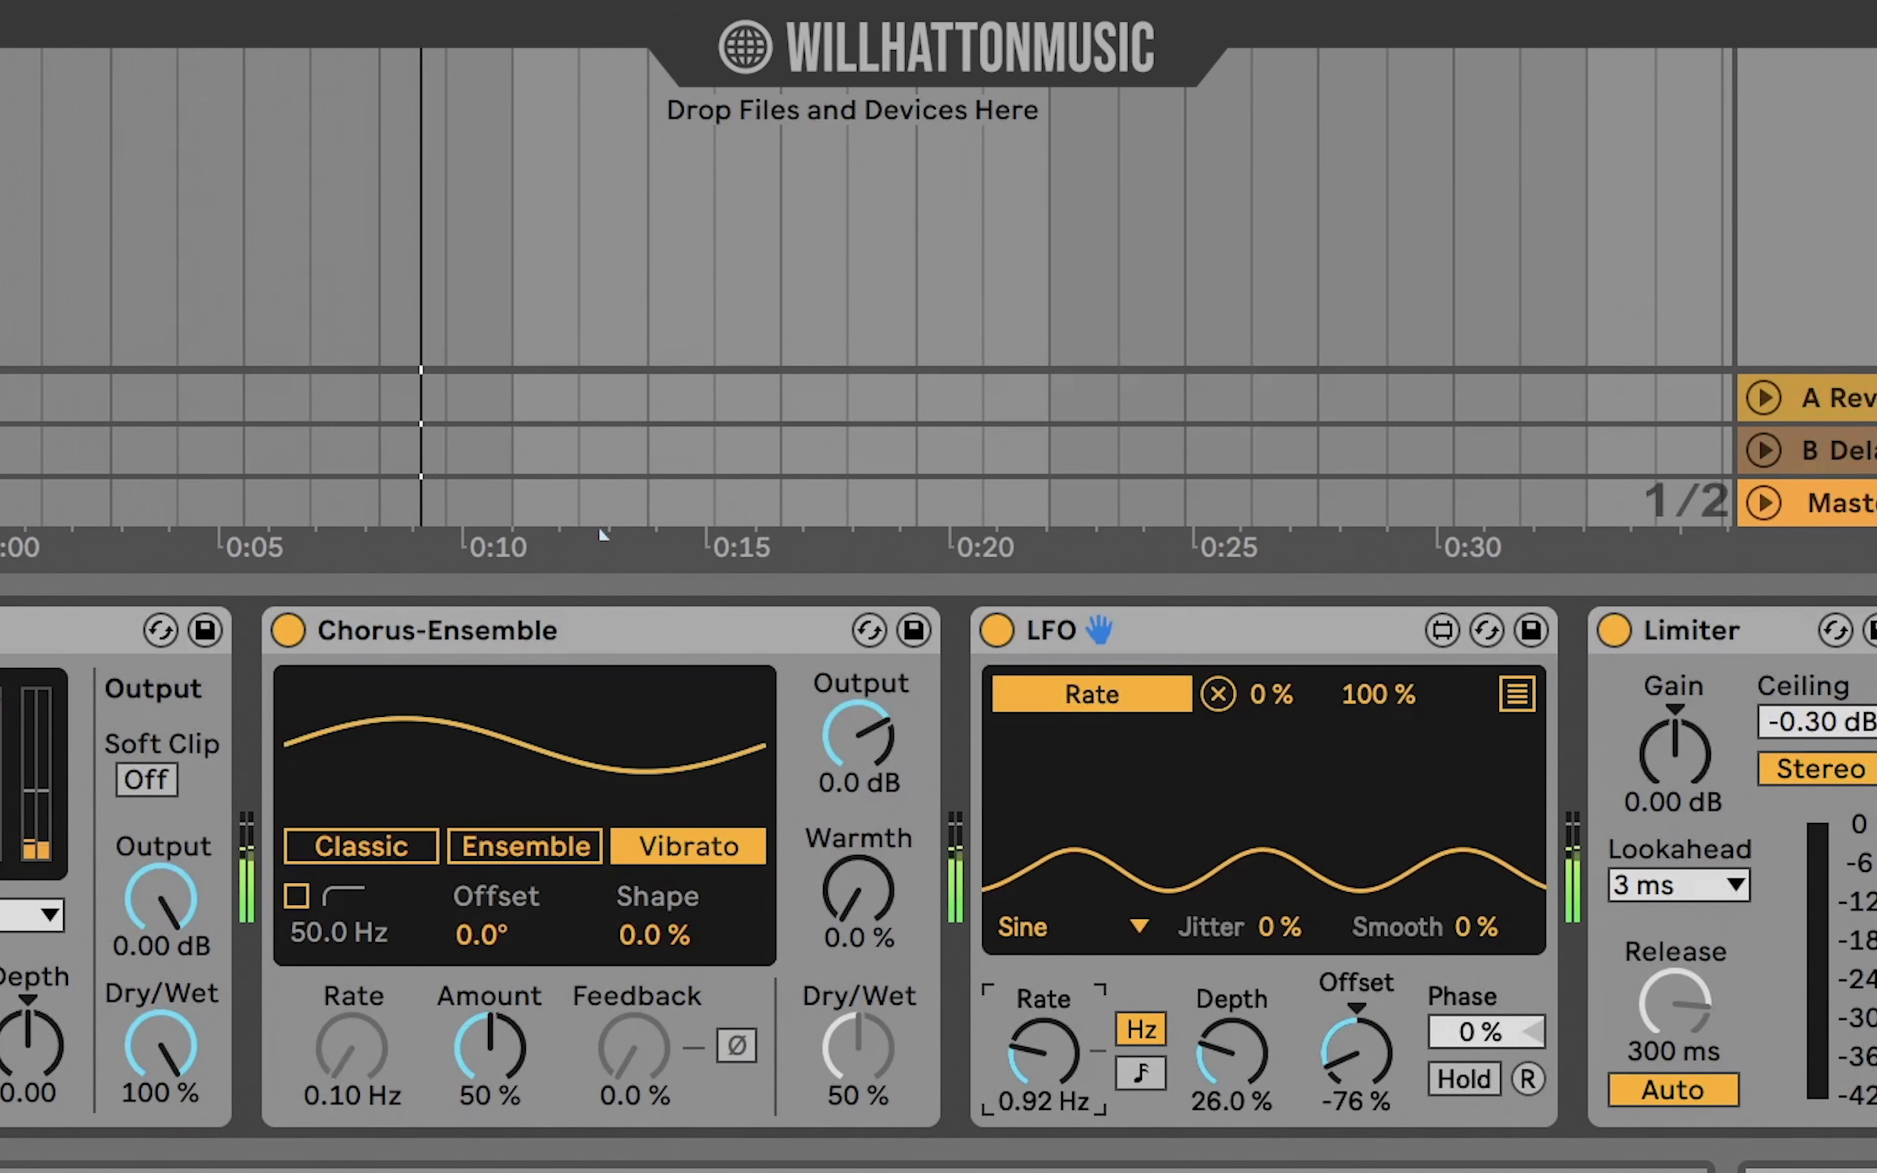
{"action": "left_click", "coordinate": [1235, 1052]}
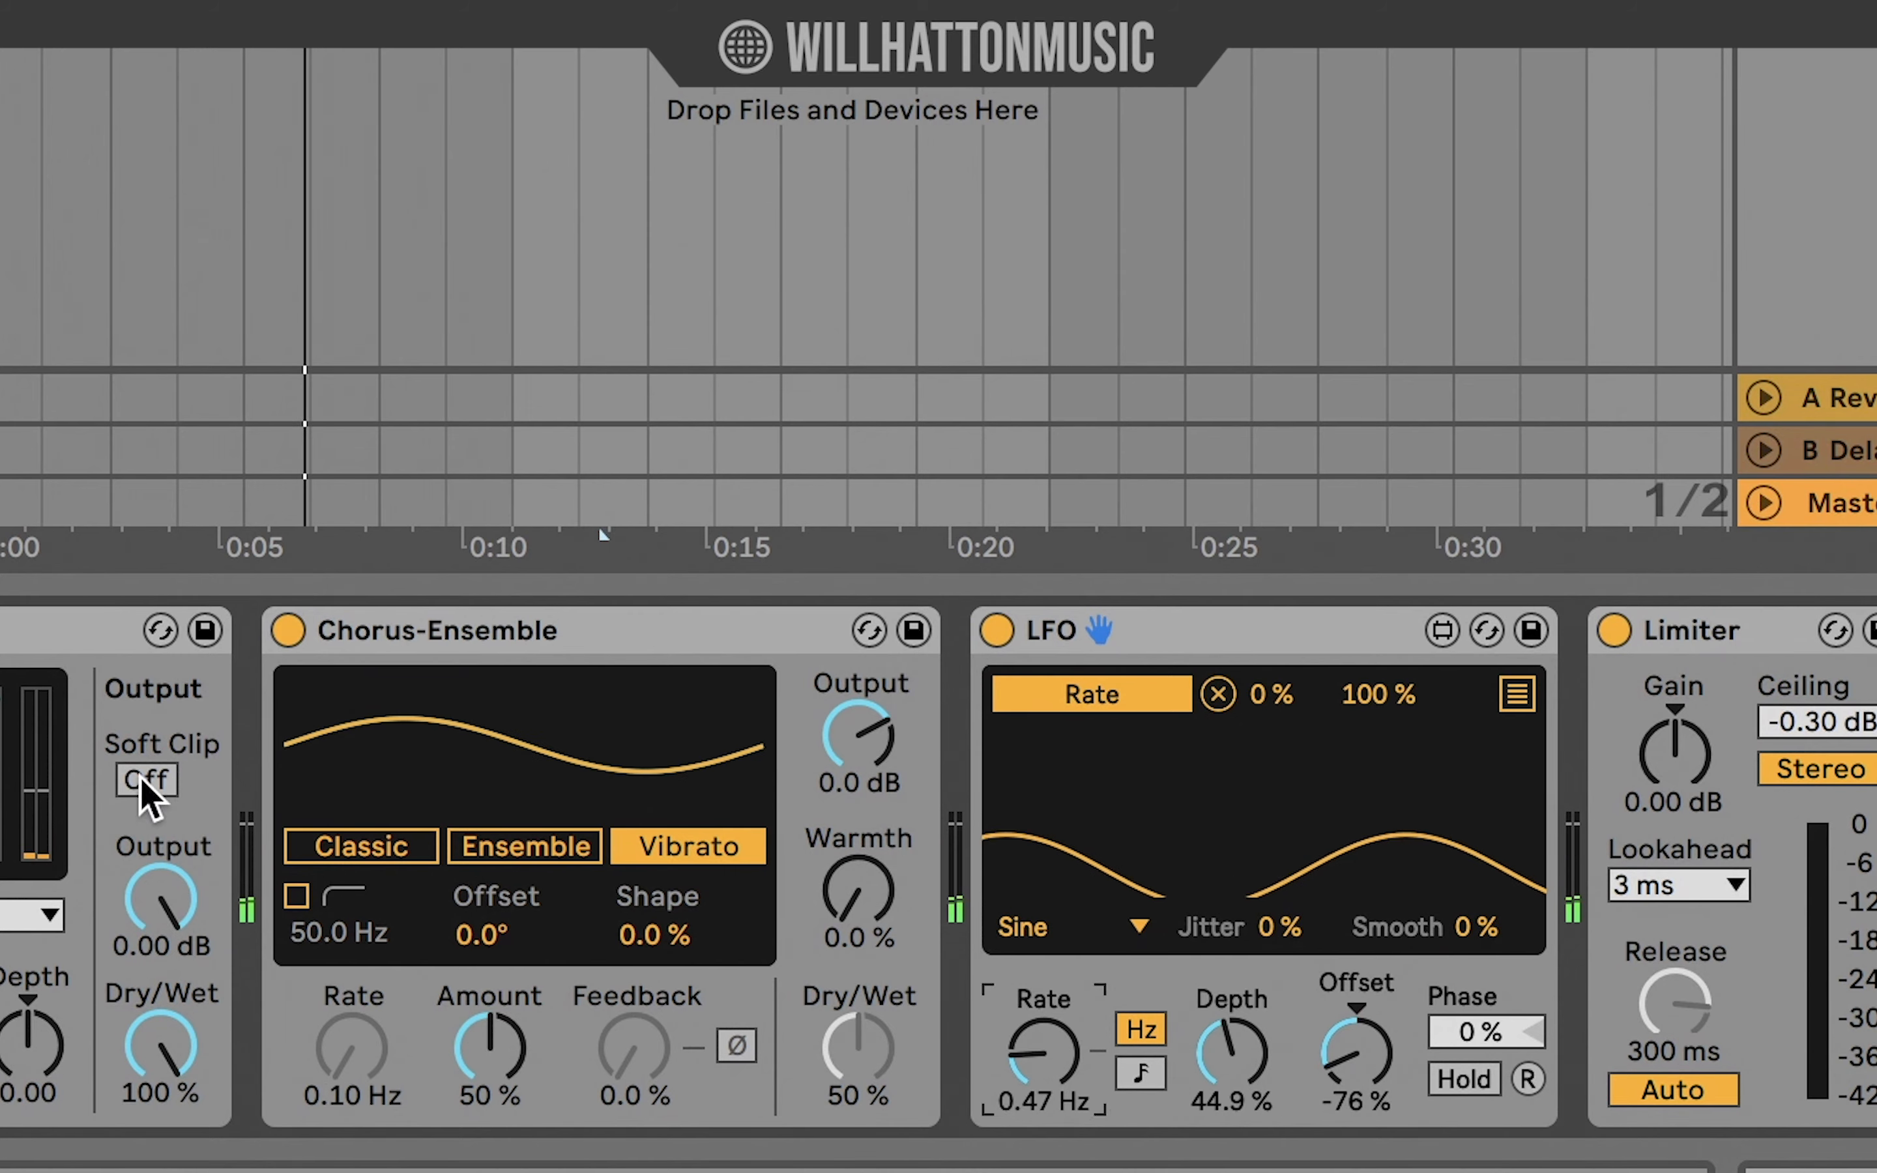
Turn on the Saturator's Soft Clip and raise its drive to 2.86 dB.
{"action": "left_click", "coordinate": [146, 781]}
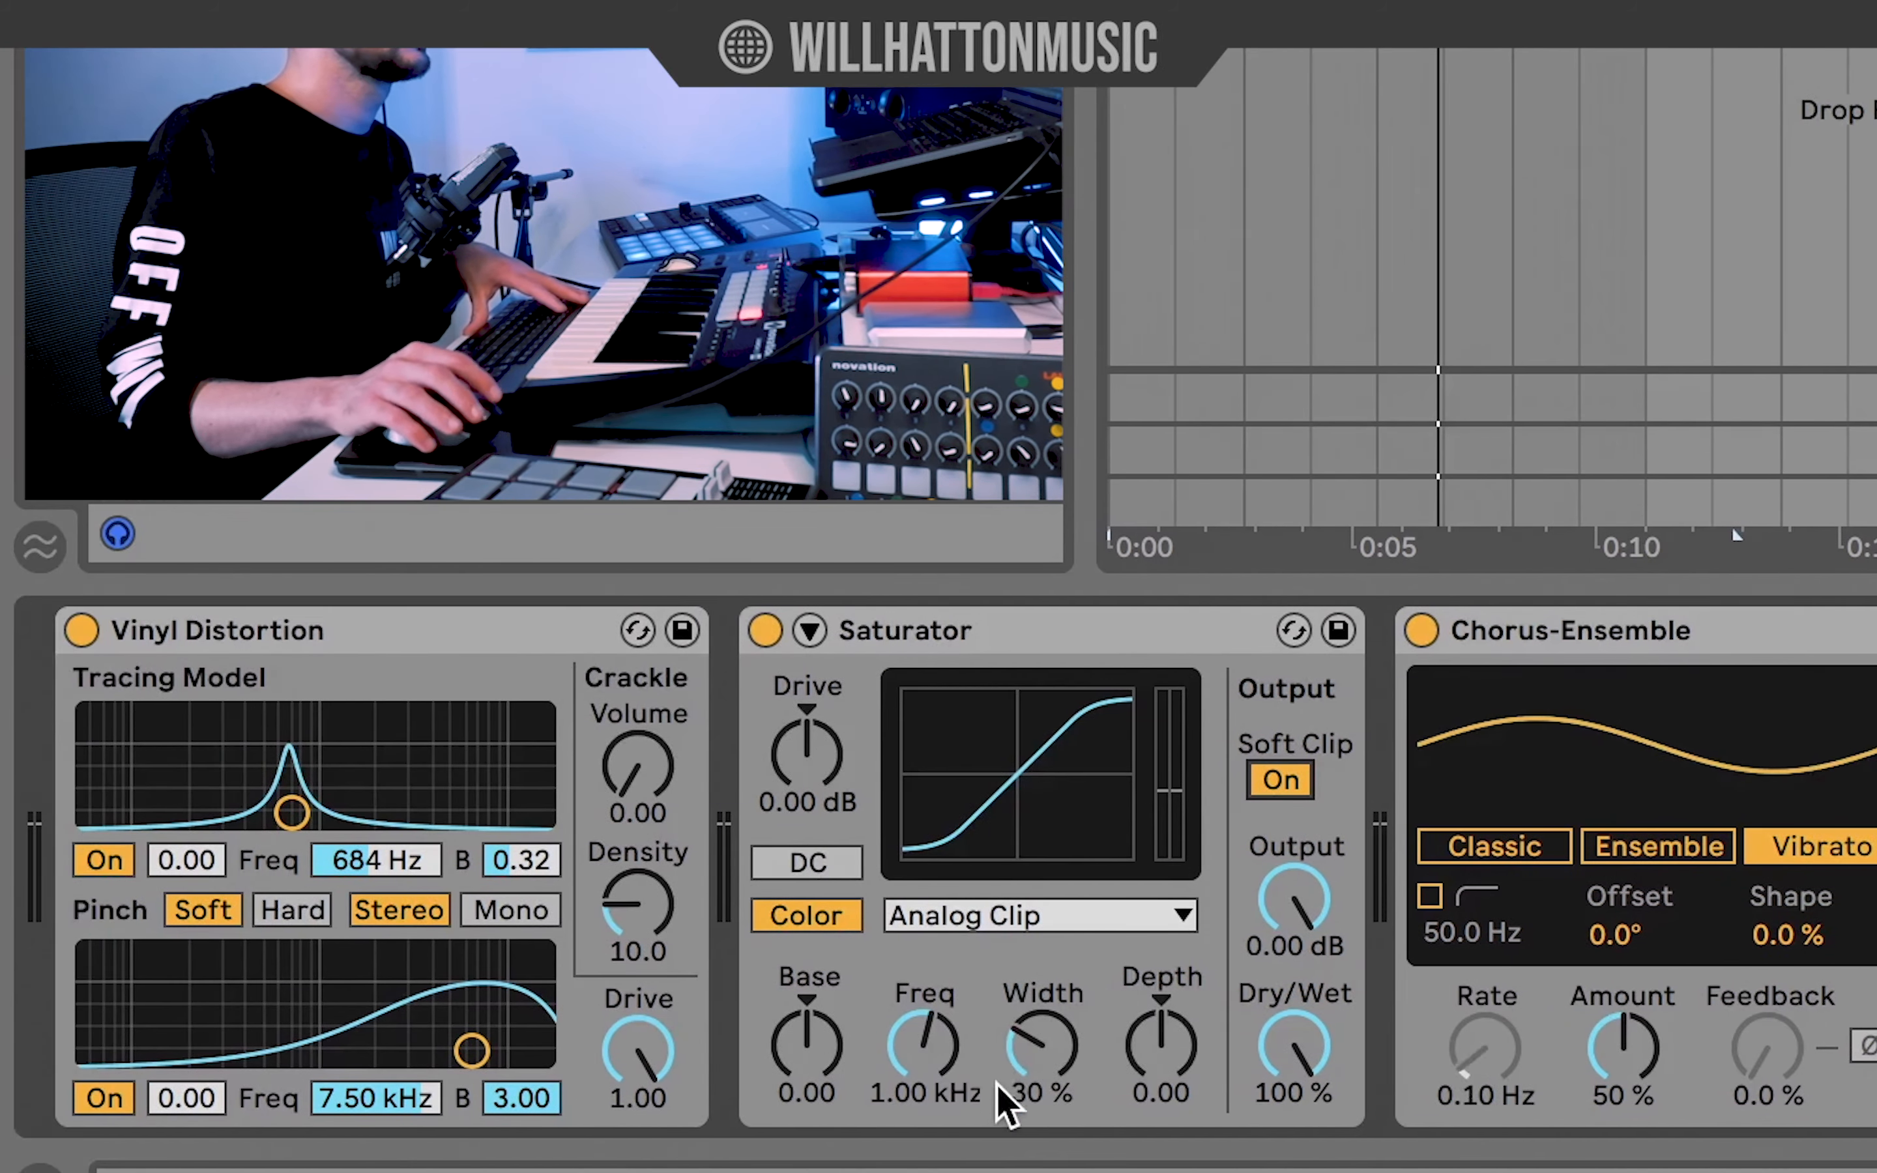
{"action": "left_click_drag", "start_coordinate": [807, 754], "coordinate": [806, 733]}
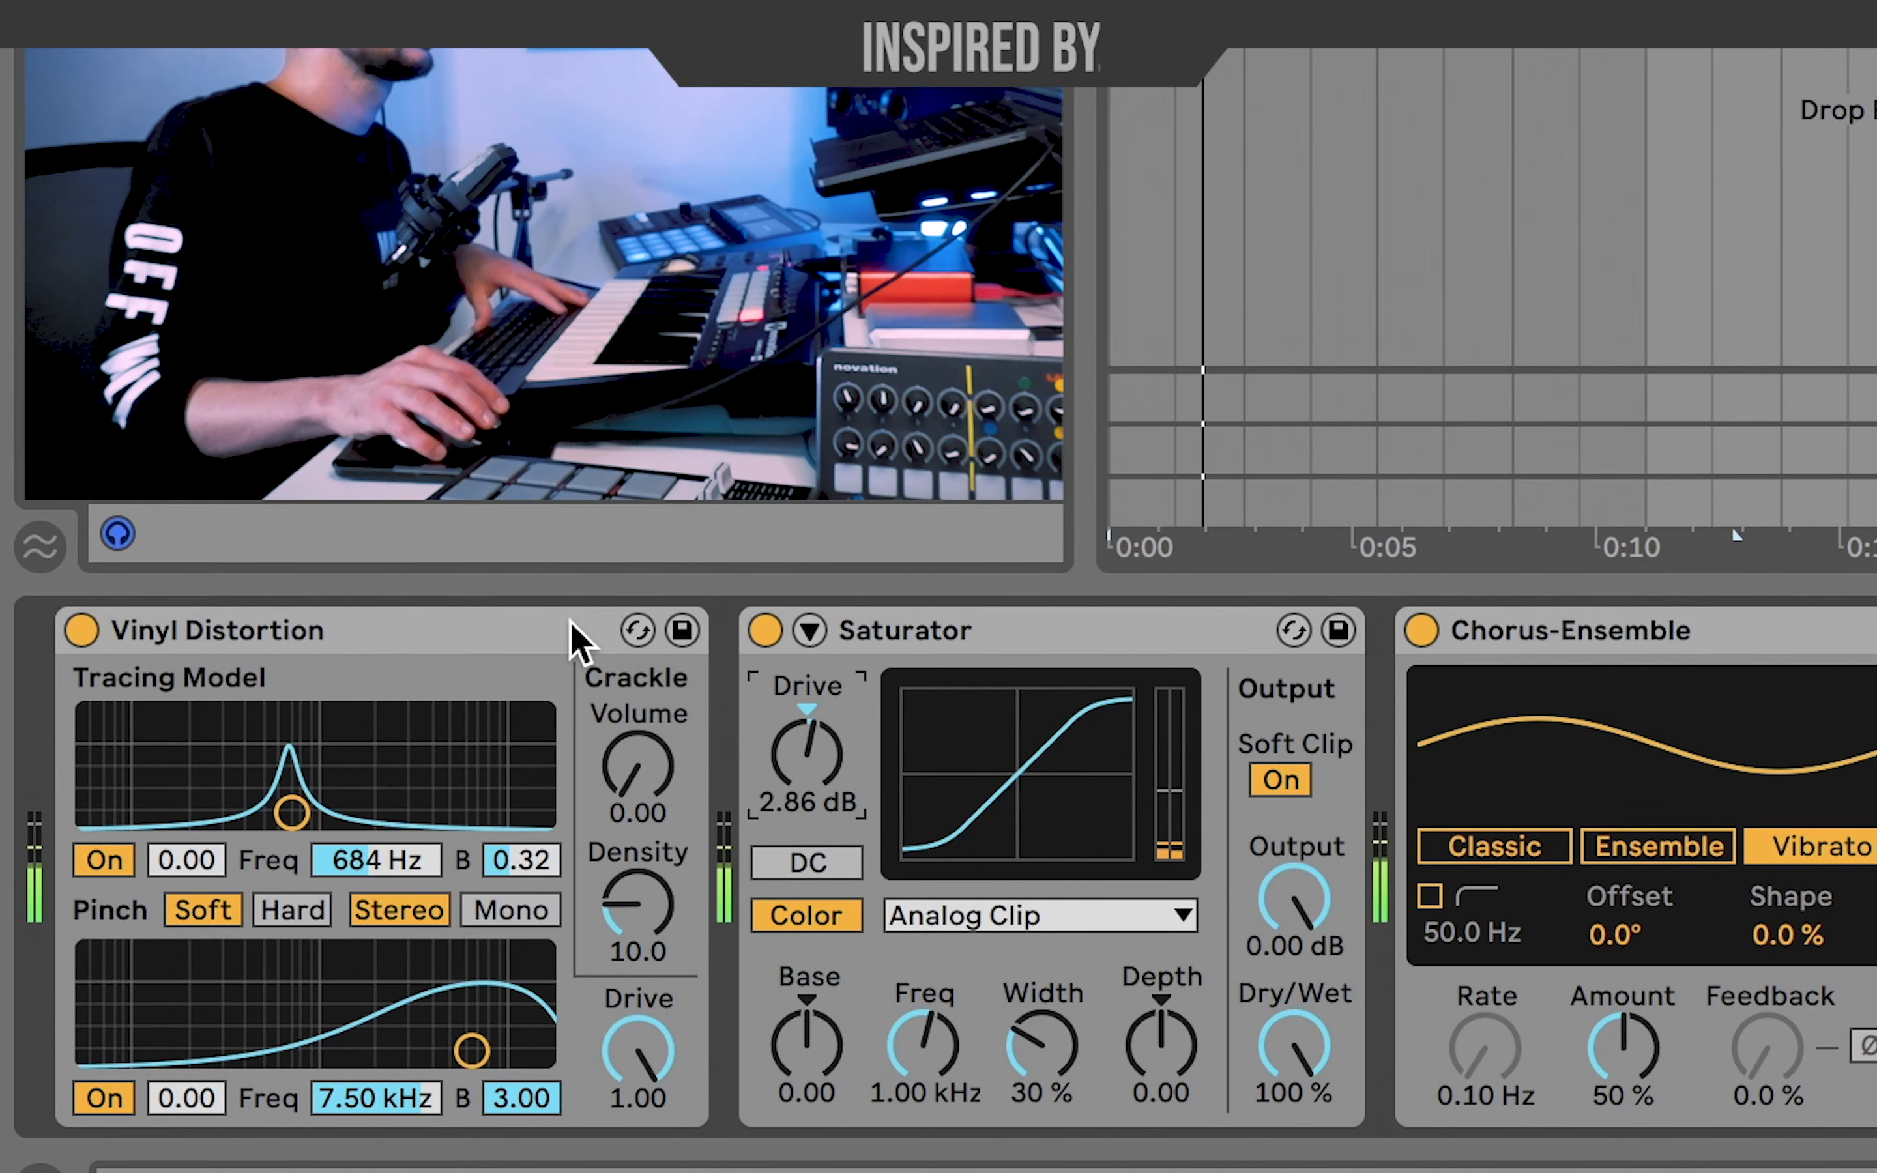
Move Vinyl Distortion between Chorus-Ensemble and the LFO, set crackle volume to 0.02 and density to 7.14, and play back the loop.
{"action": "left_click", "coordinate": [285, 632]}
{"action": "left_click_drag", "start_coordinate": [1852, 554], "coordinate": [1450, 714]}
{"action": "left_click_drag", "start_coordinate": [1155, 733], "coordinate": [1185, 763]}
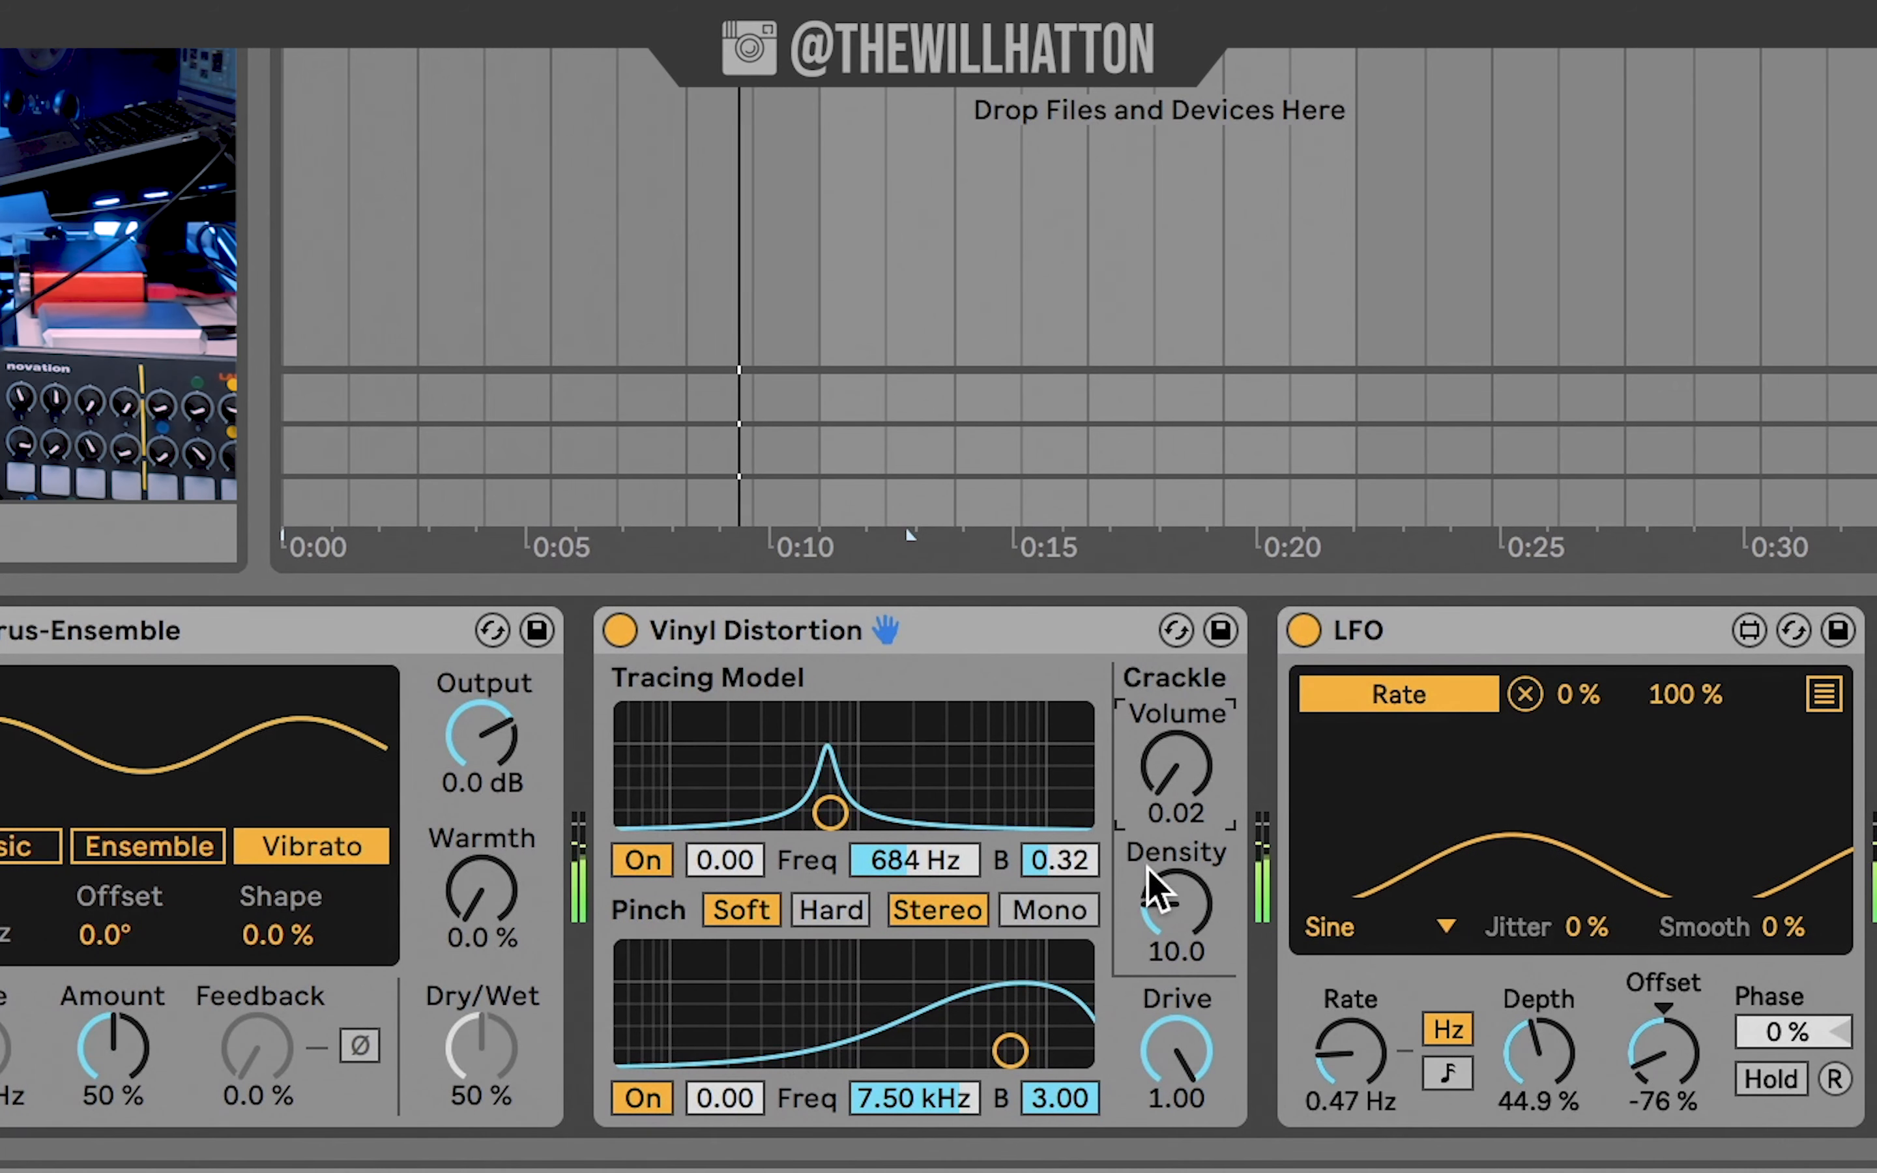
{"action": "left_click_drag", "start_coordinate": [1152, 892], "coordinate": [1152, 927]}
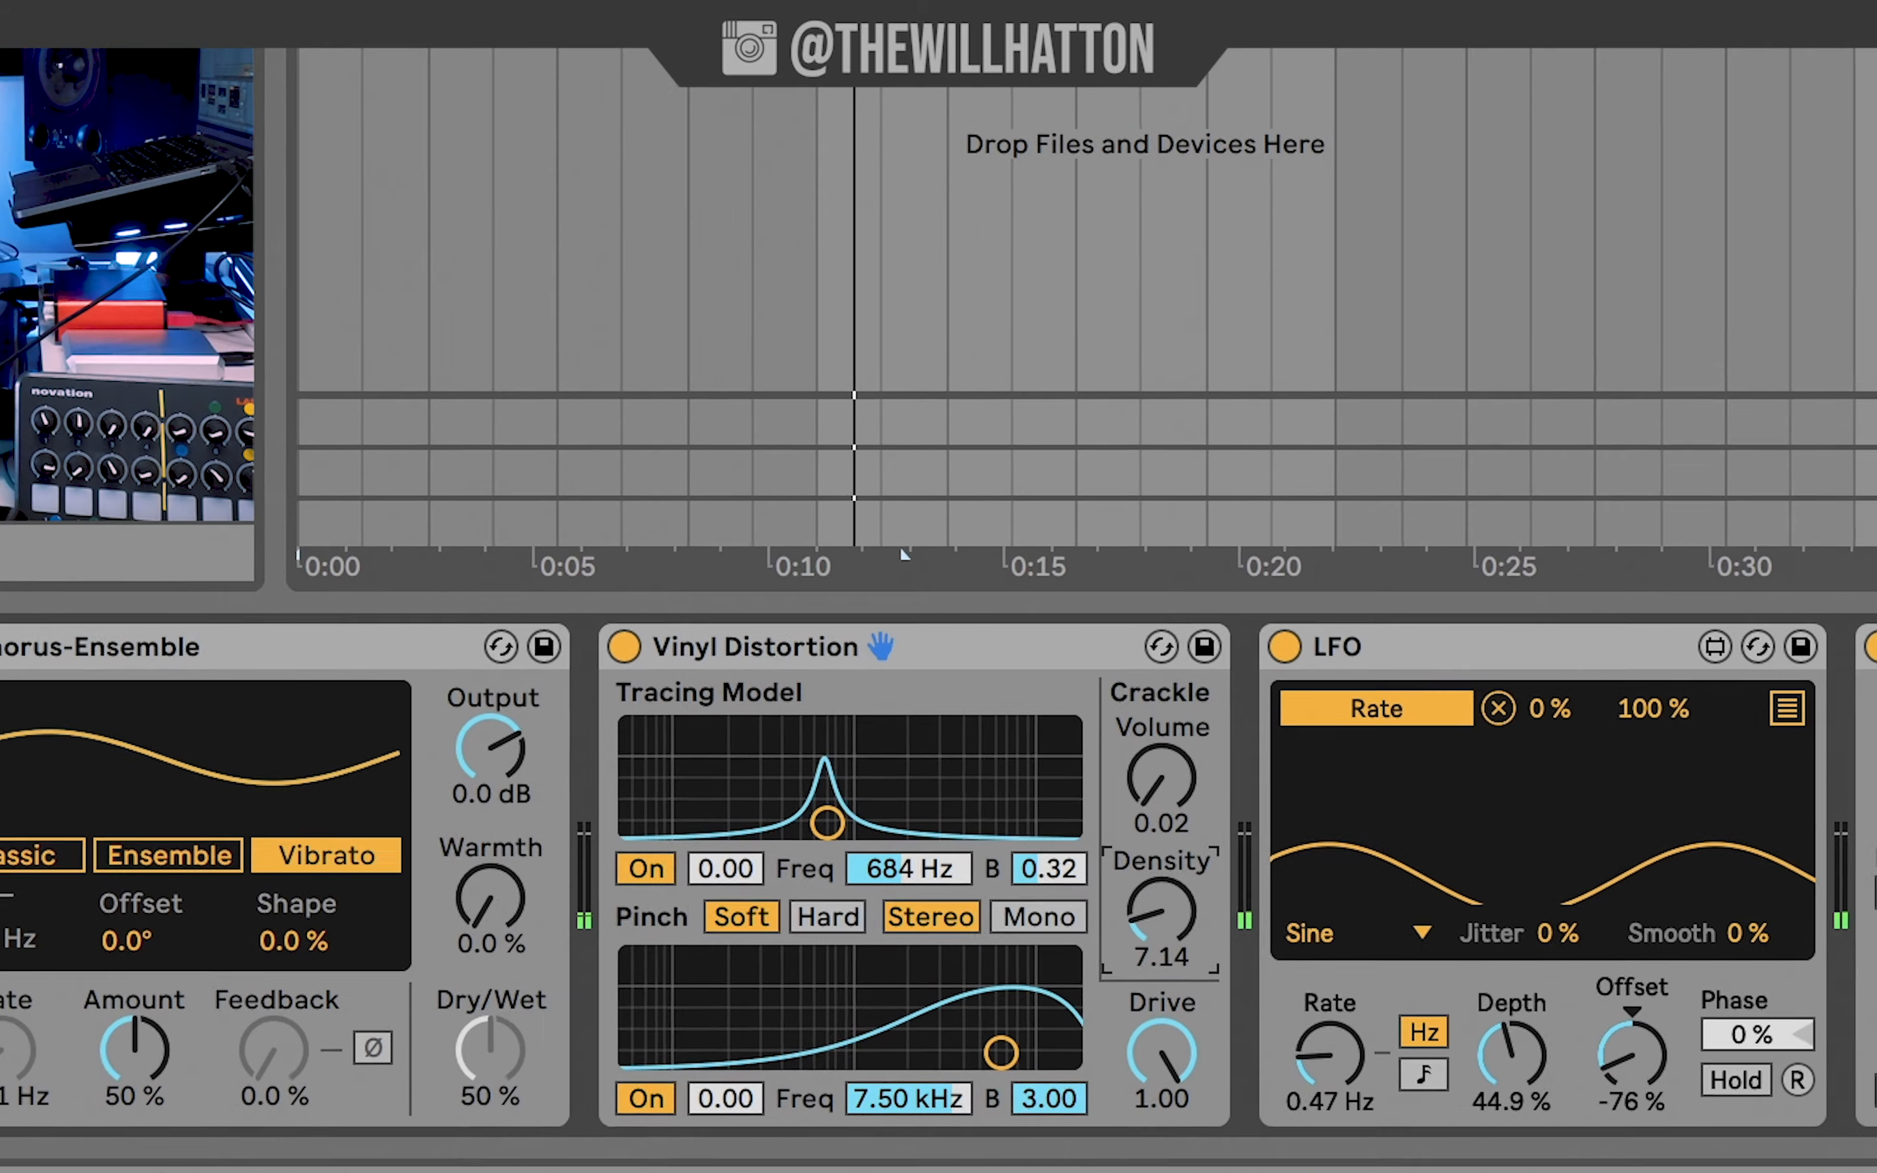
{"action": "left_click", "coordinate": [595, 67]}
{"action": "key", "text": "space"}
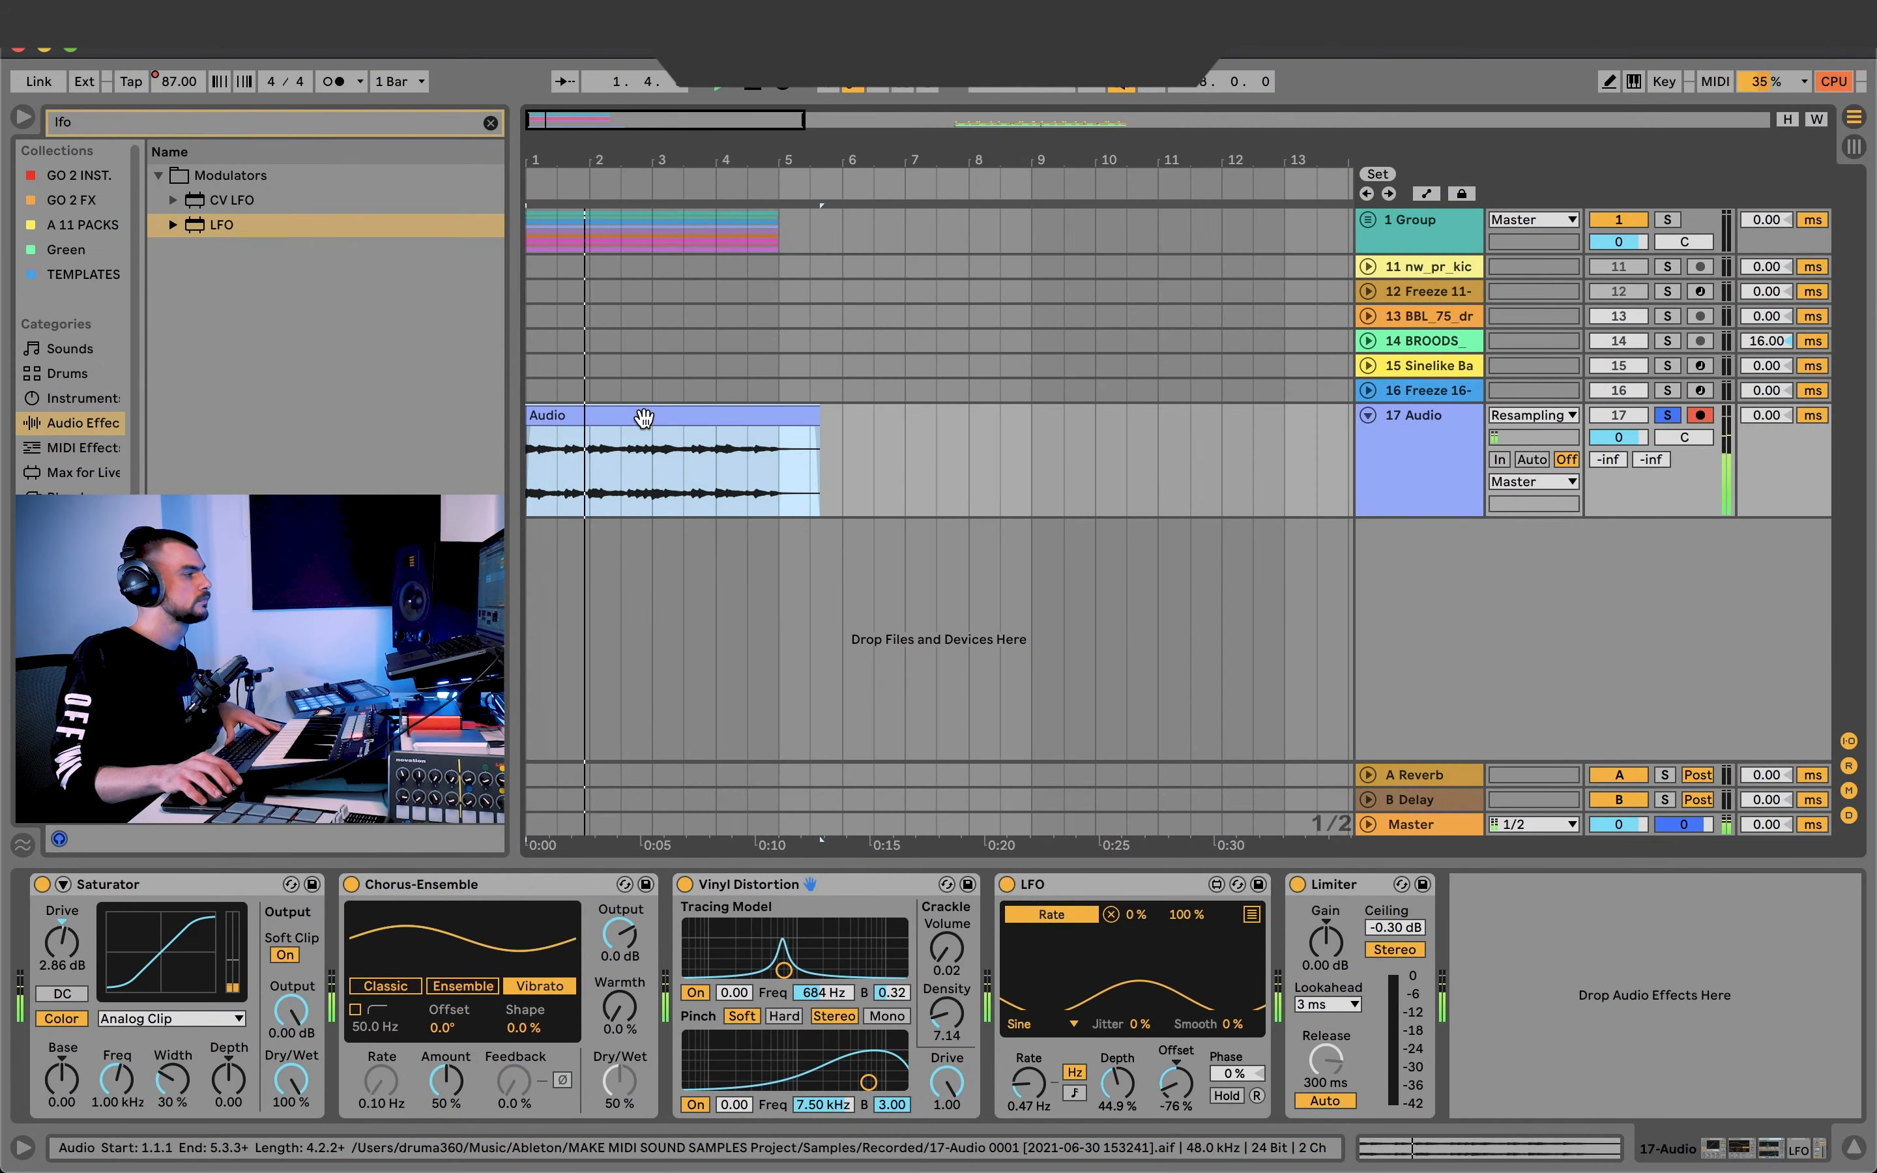
Search the audio effects for eq, and freeze and flatten the 17 Audio track.
{"action": "left_click", "coordinate": [140, 121]}
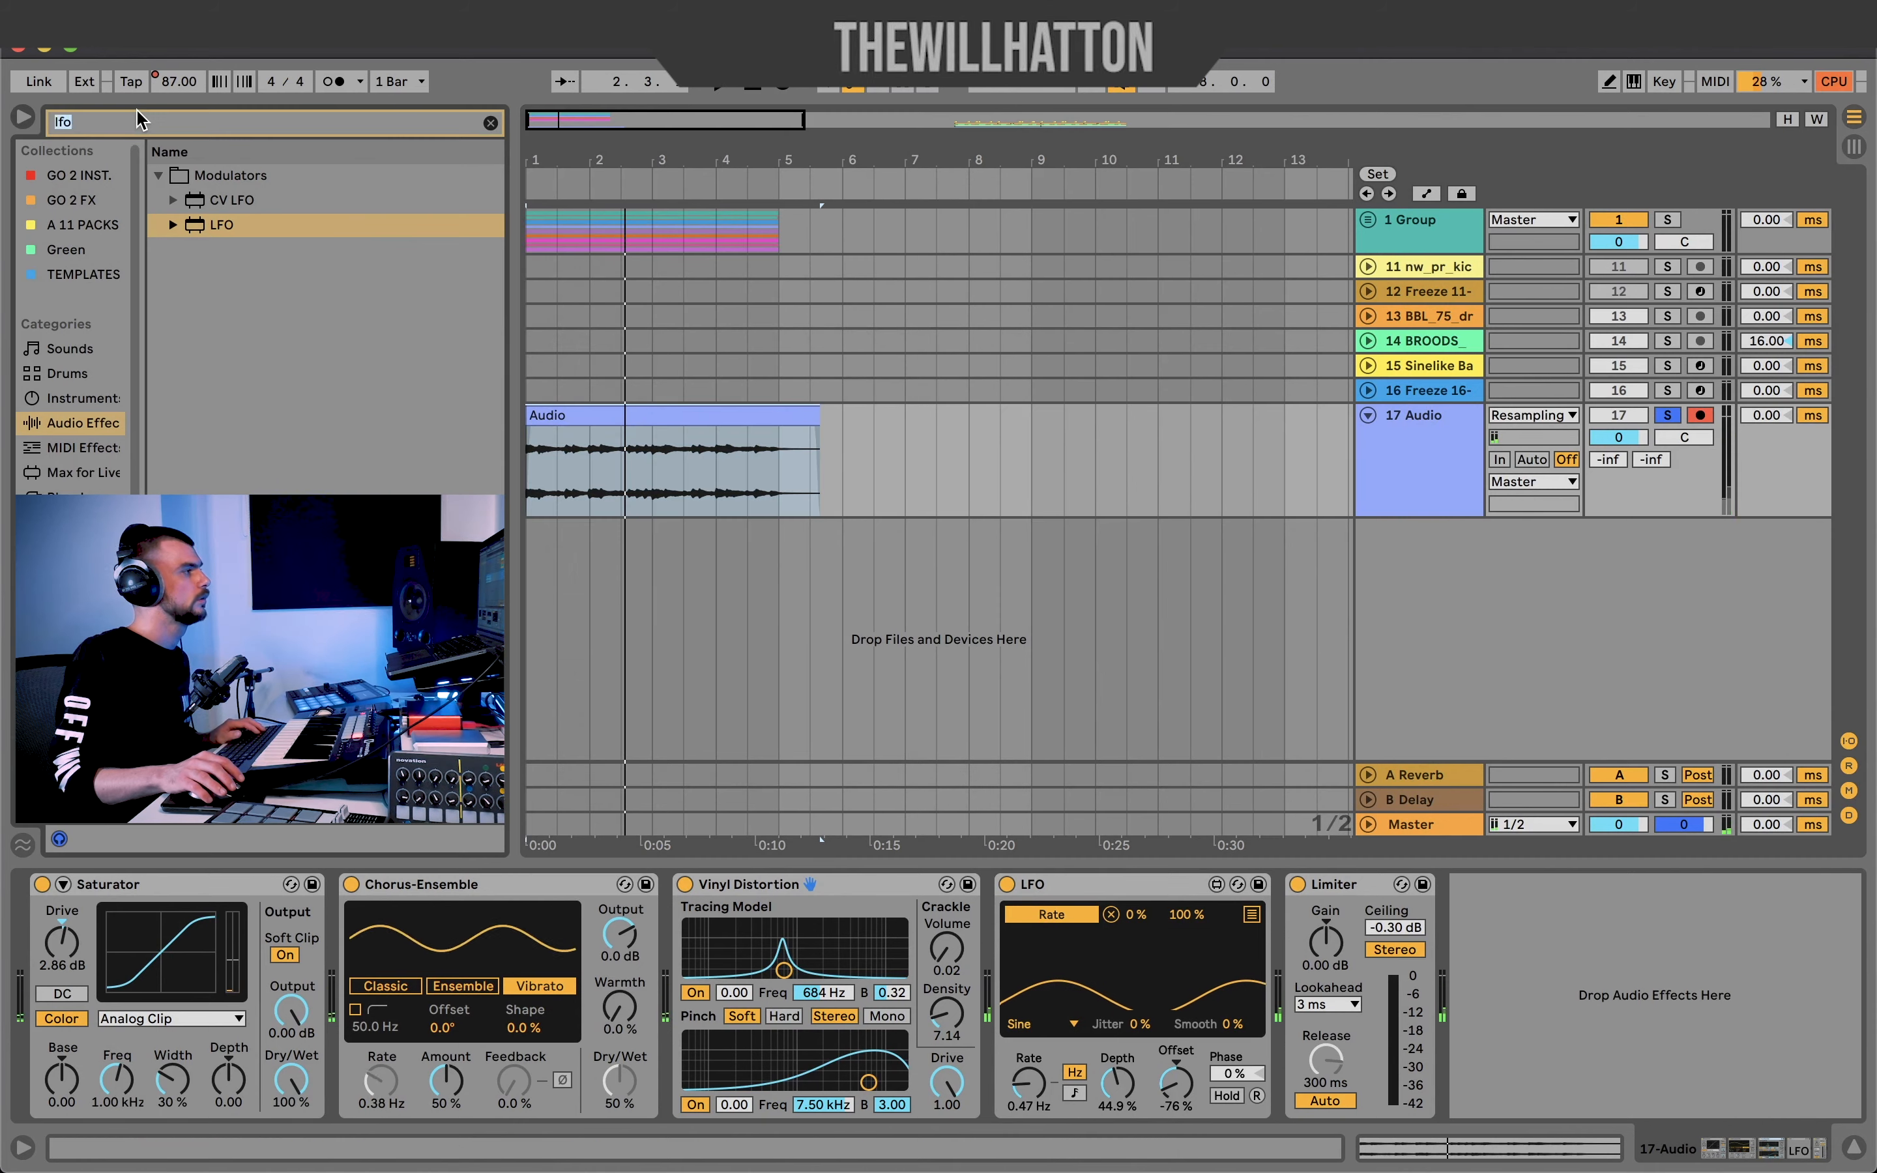
{"action": "type", "text": "eq"}
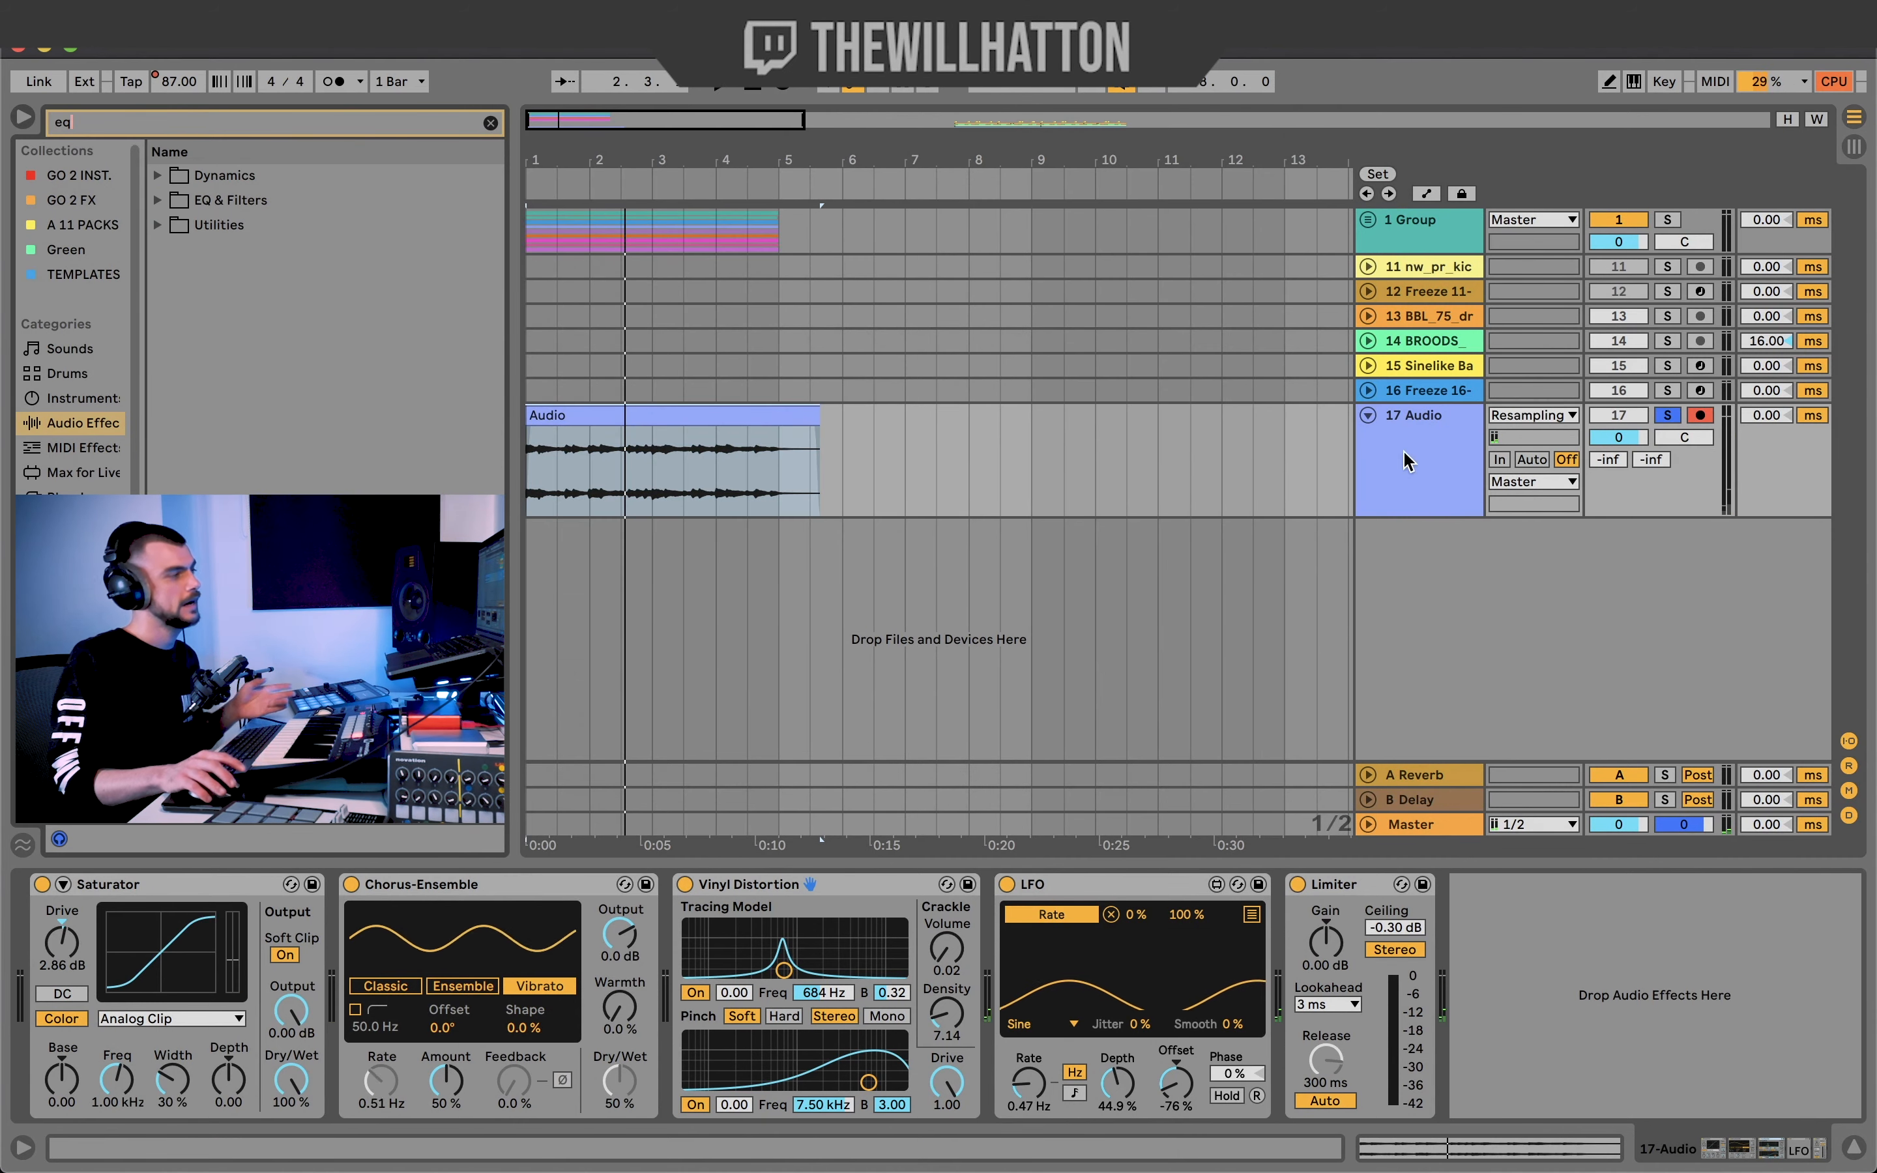
{"action": "right_click", "coordinate": [776, 419]}
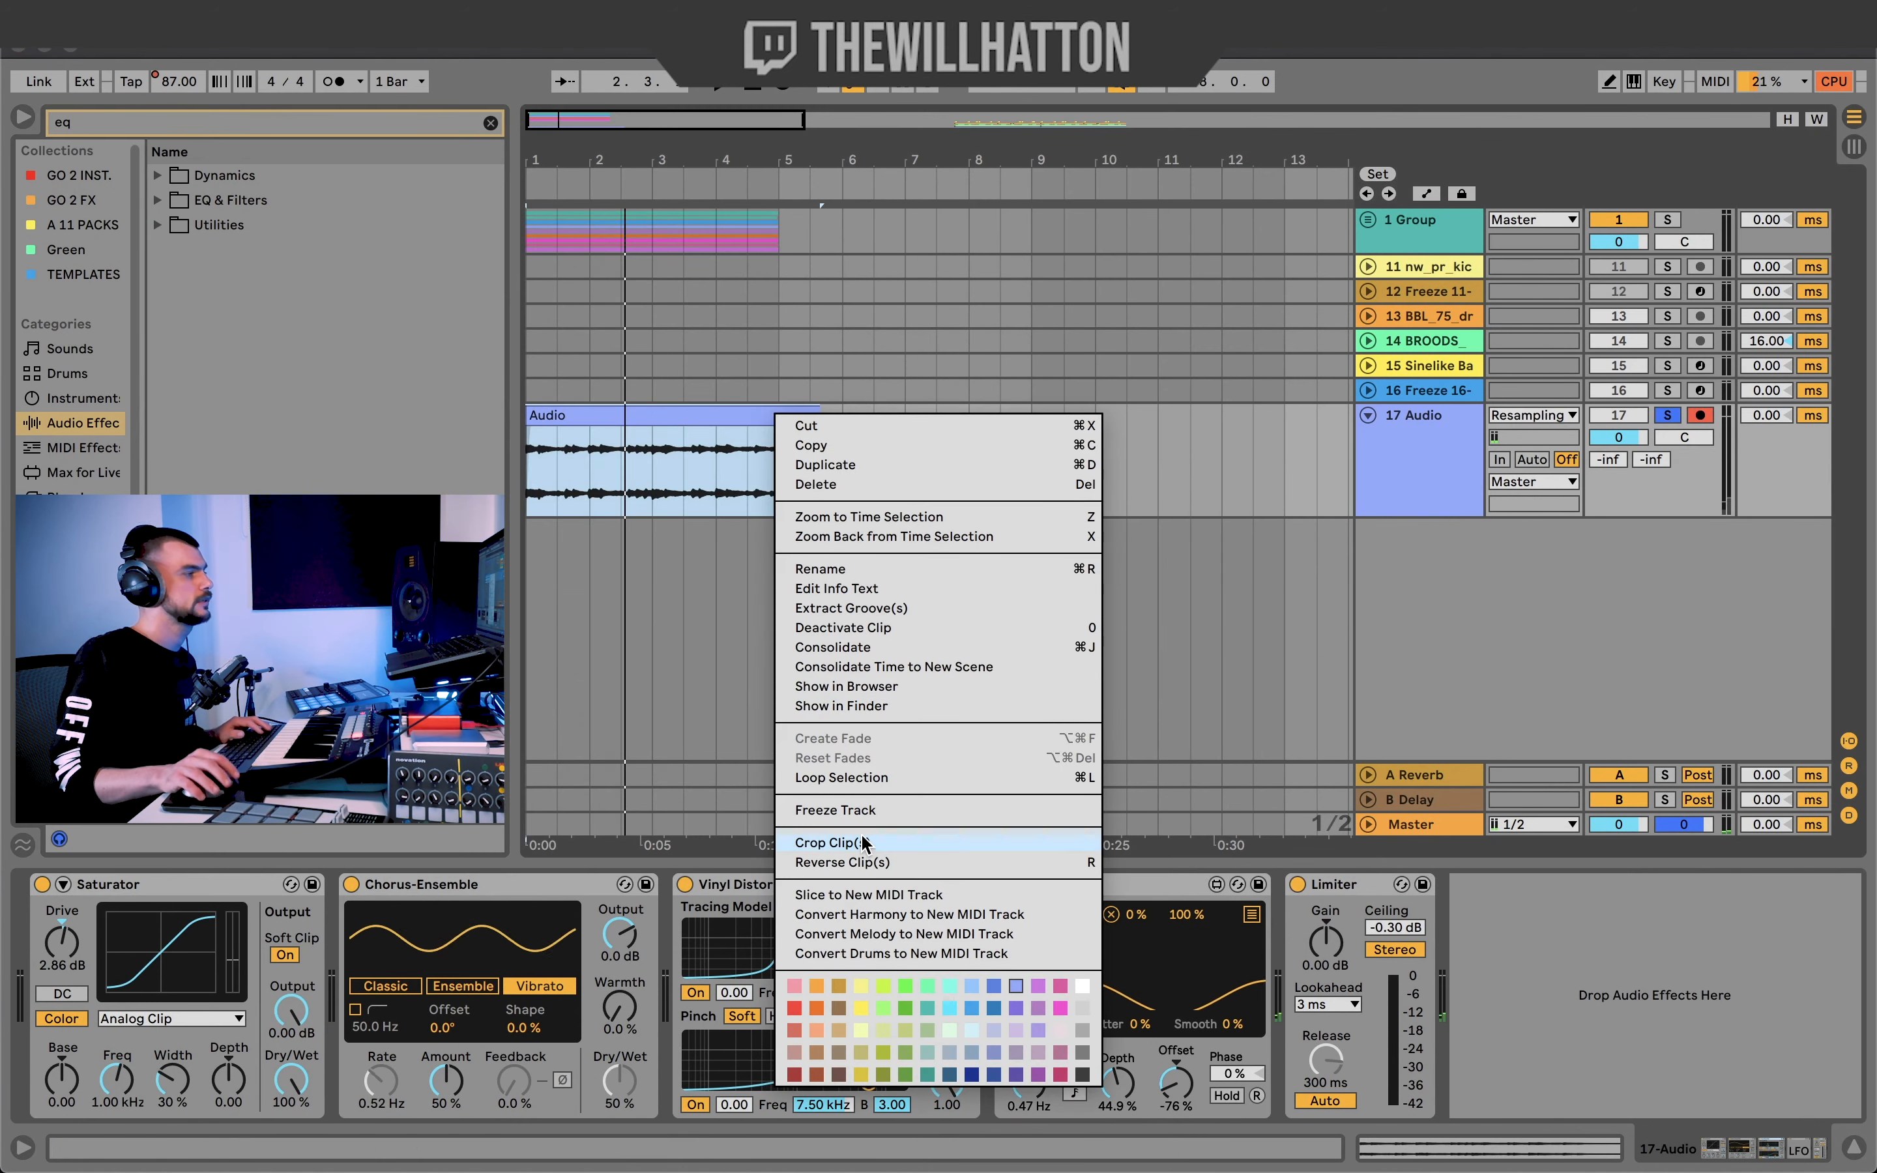
{"action": "left_click", "coordinate": [866, 810]}
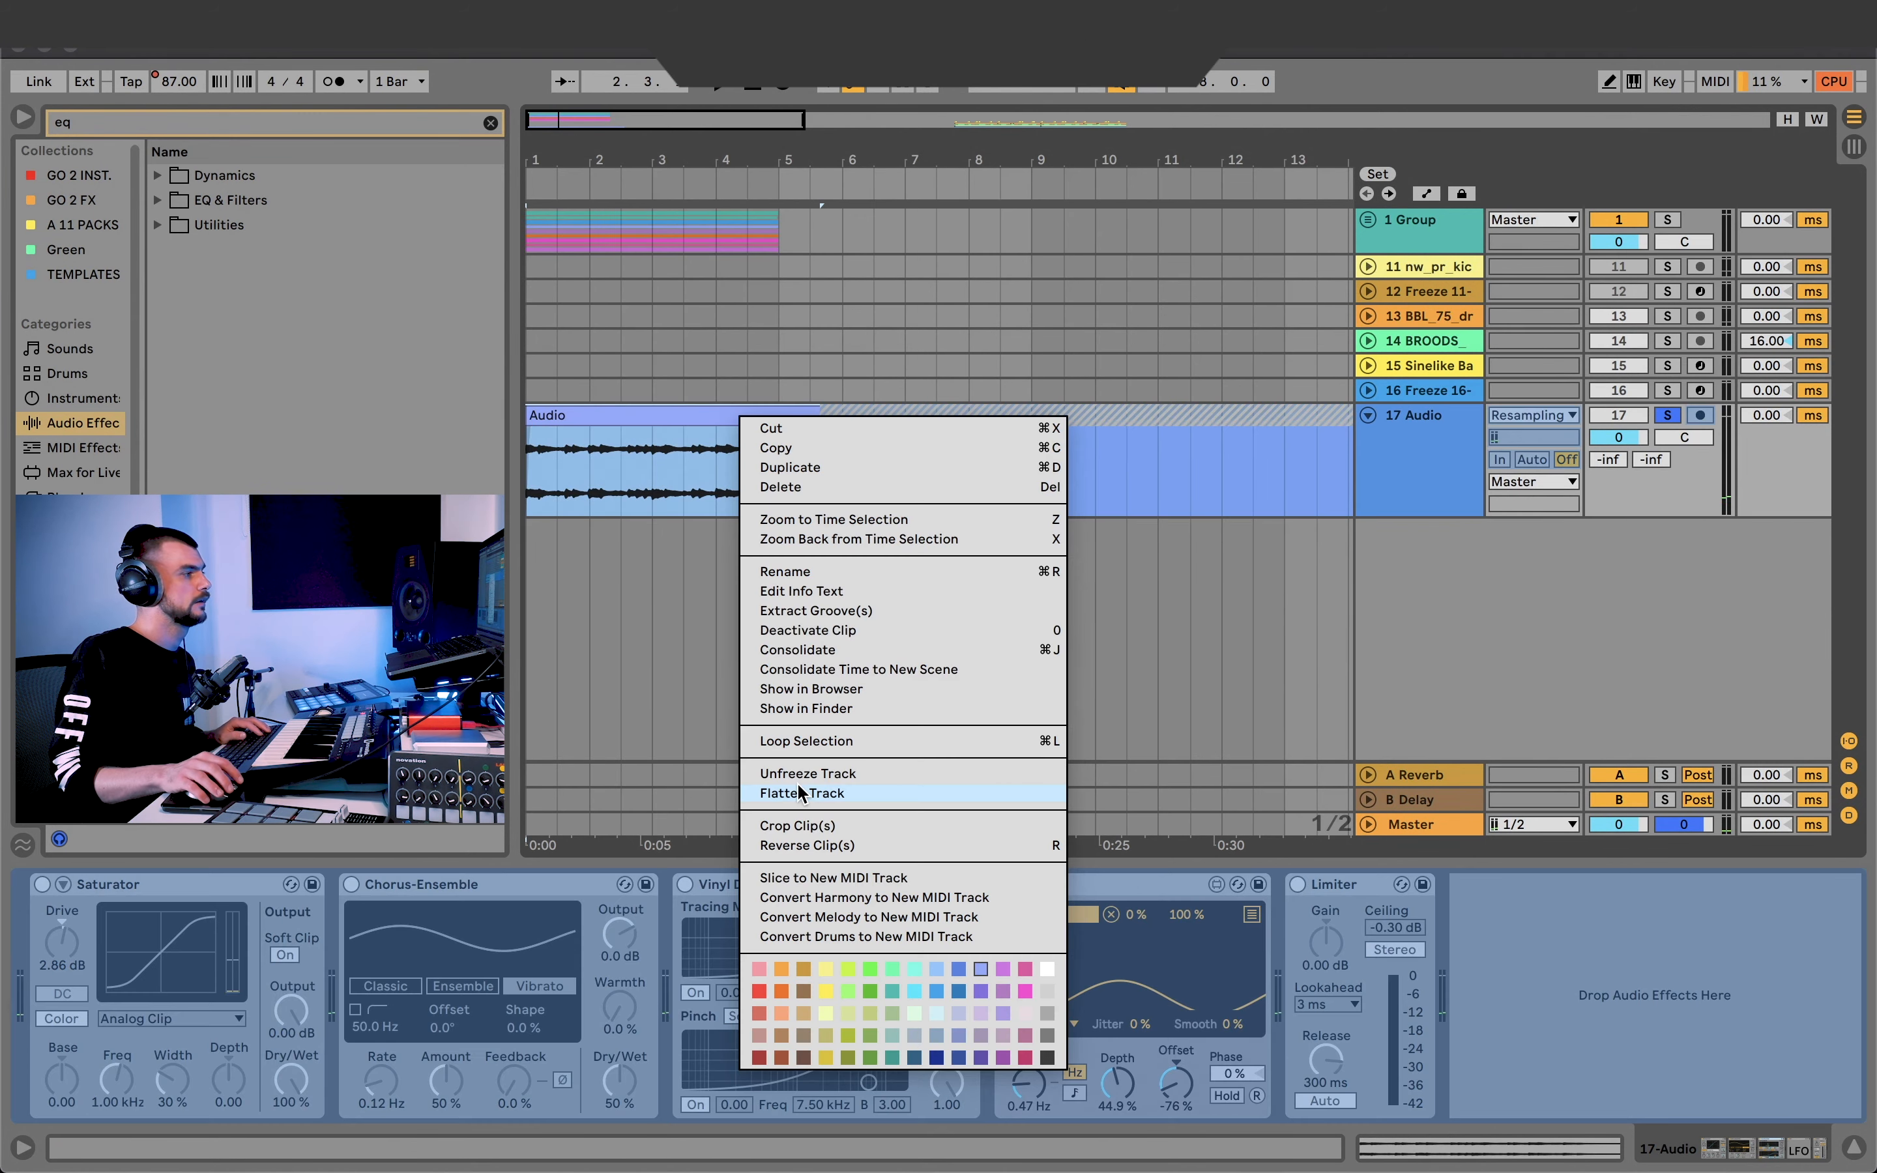
{"action": "left_click", "coordinate": [797, 785]}
Replace the sample in track 16's Simpler with the flattened Audio (Freeze) clip and crop it.
{"action": "left_click", "coordinate": [1425, 392]}
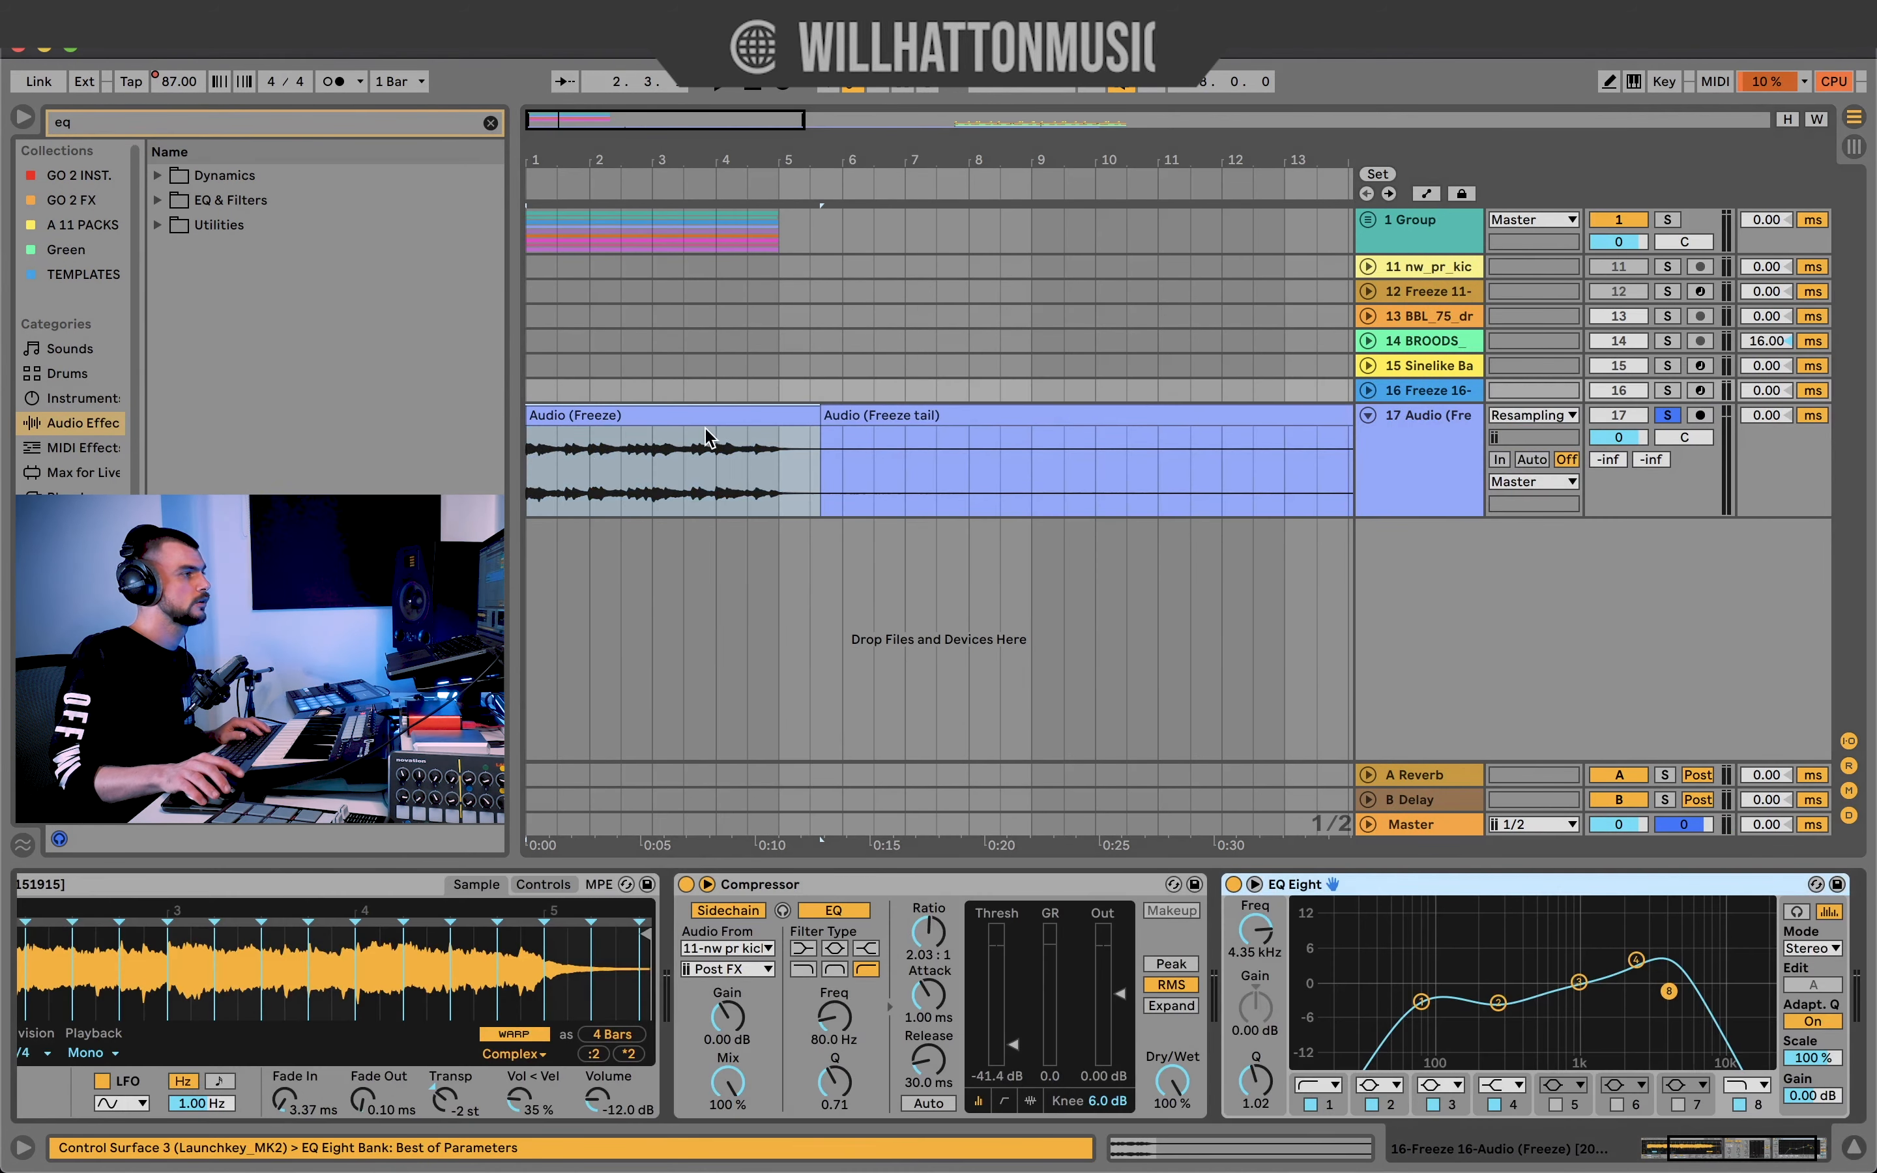
{"action": "left_click_drag", "start_coordinate": [682, 512], "coordinate": [388, 980]}
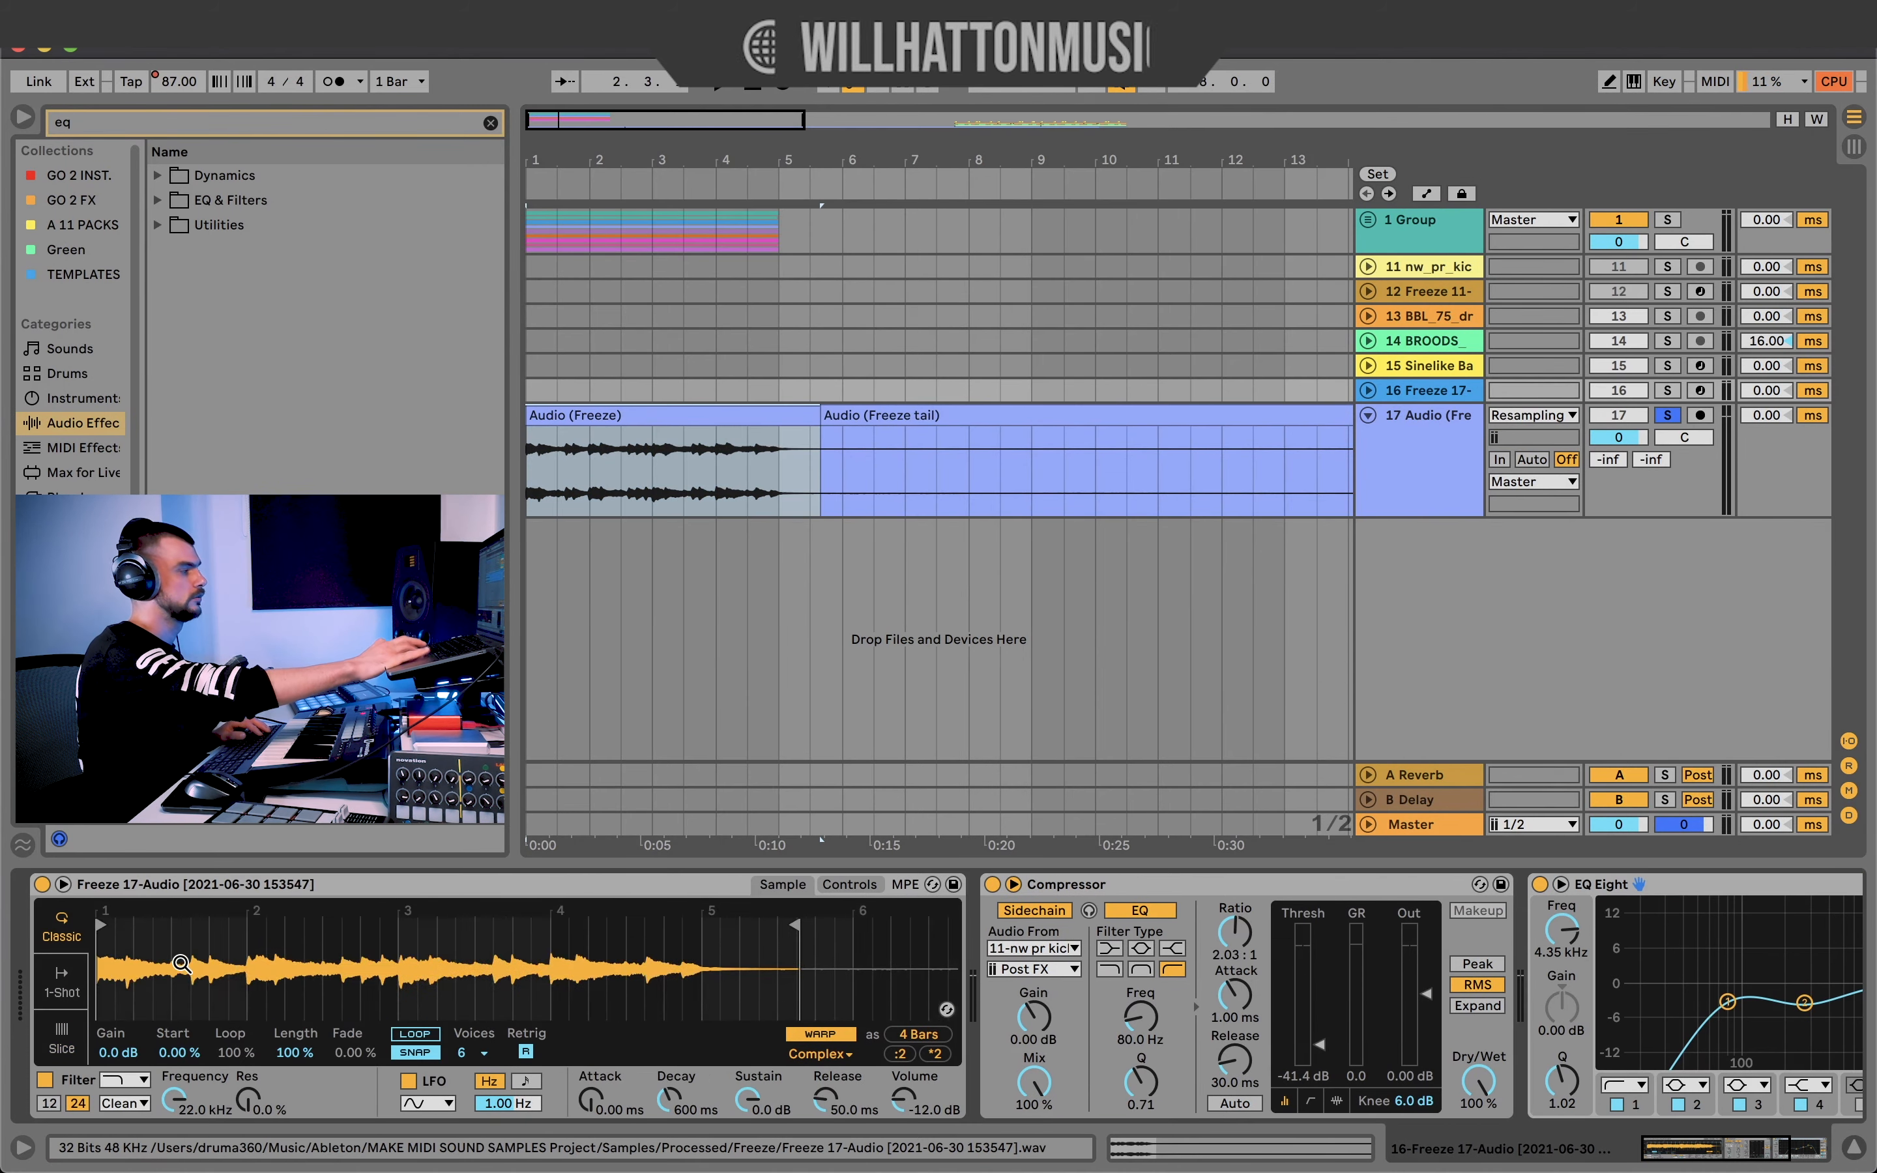
{"action": "right_click", "coordinate": [181, 964]}
{"action": "left_click", "coordinate": [242, 1080]}
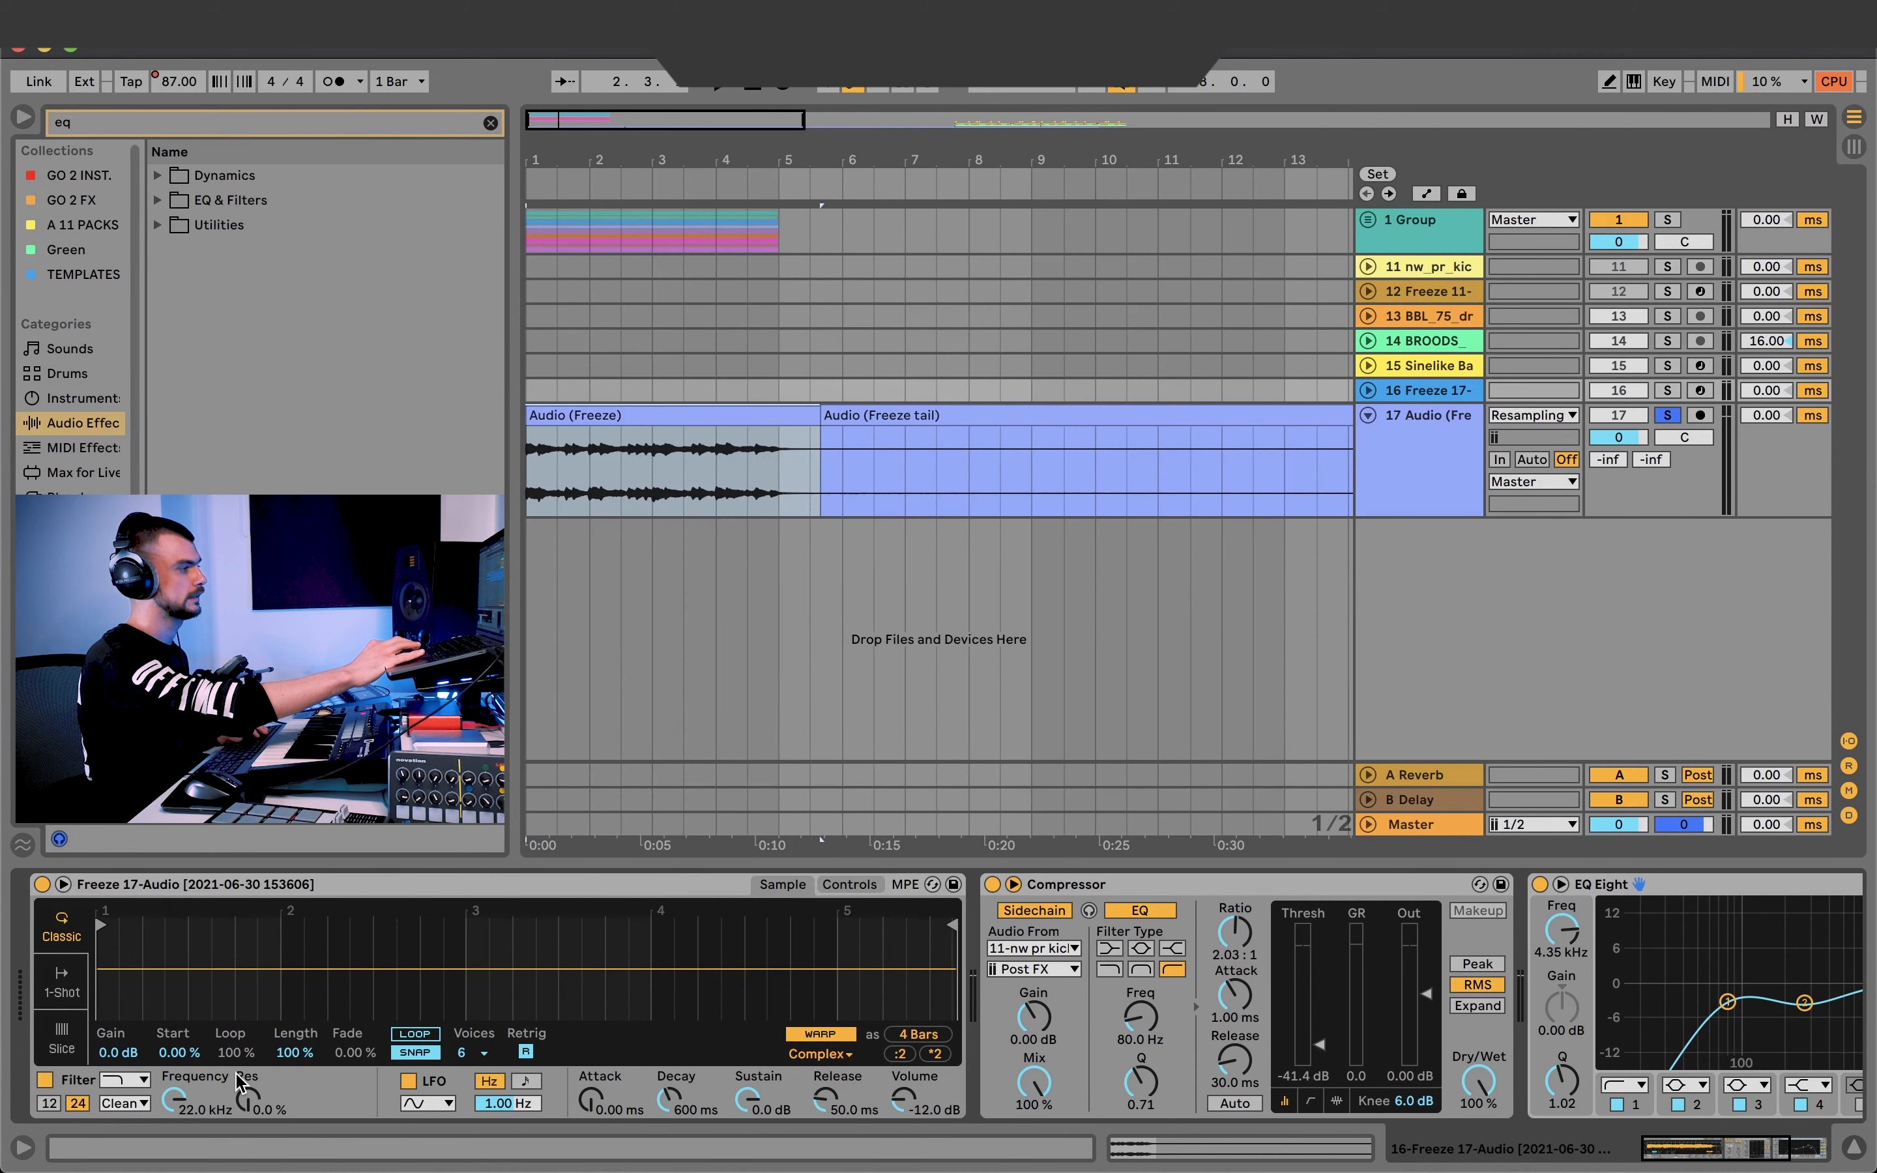
Switch the Simpler to Slice mode, slice the sample by Beat, and play the arrangement from bar 21.
{"action": "left_click", "coordinate": [61, 1038]}
{"action": "left_click", "coordinate": [264, 1052]}
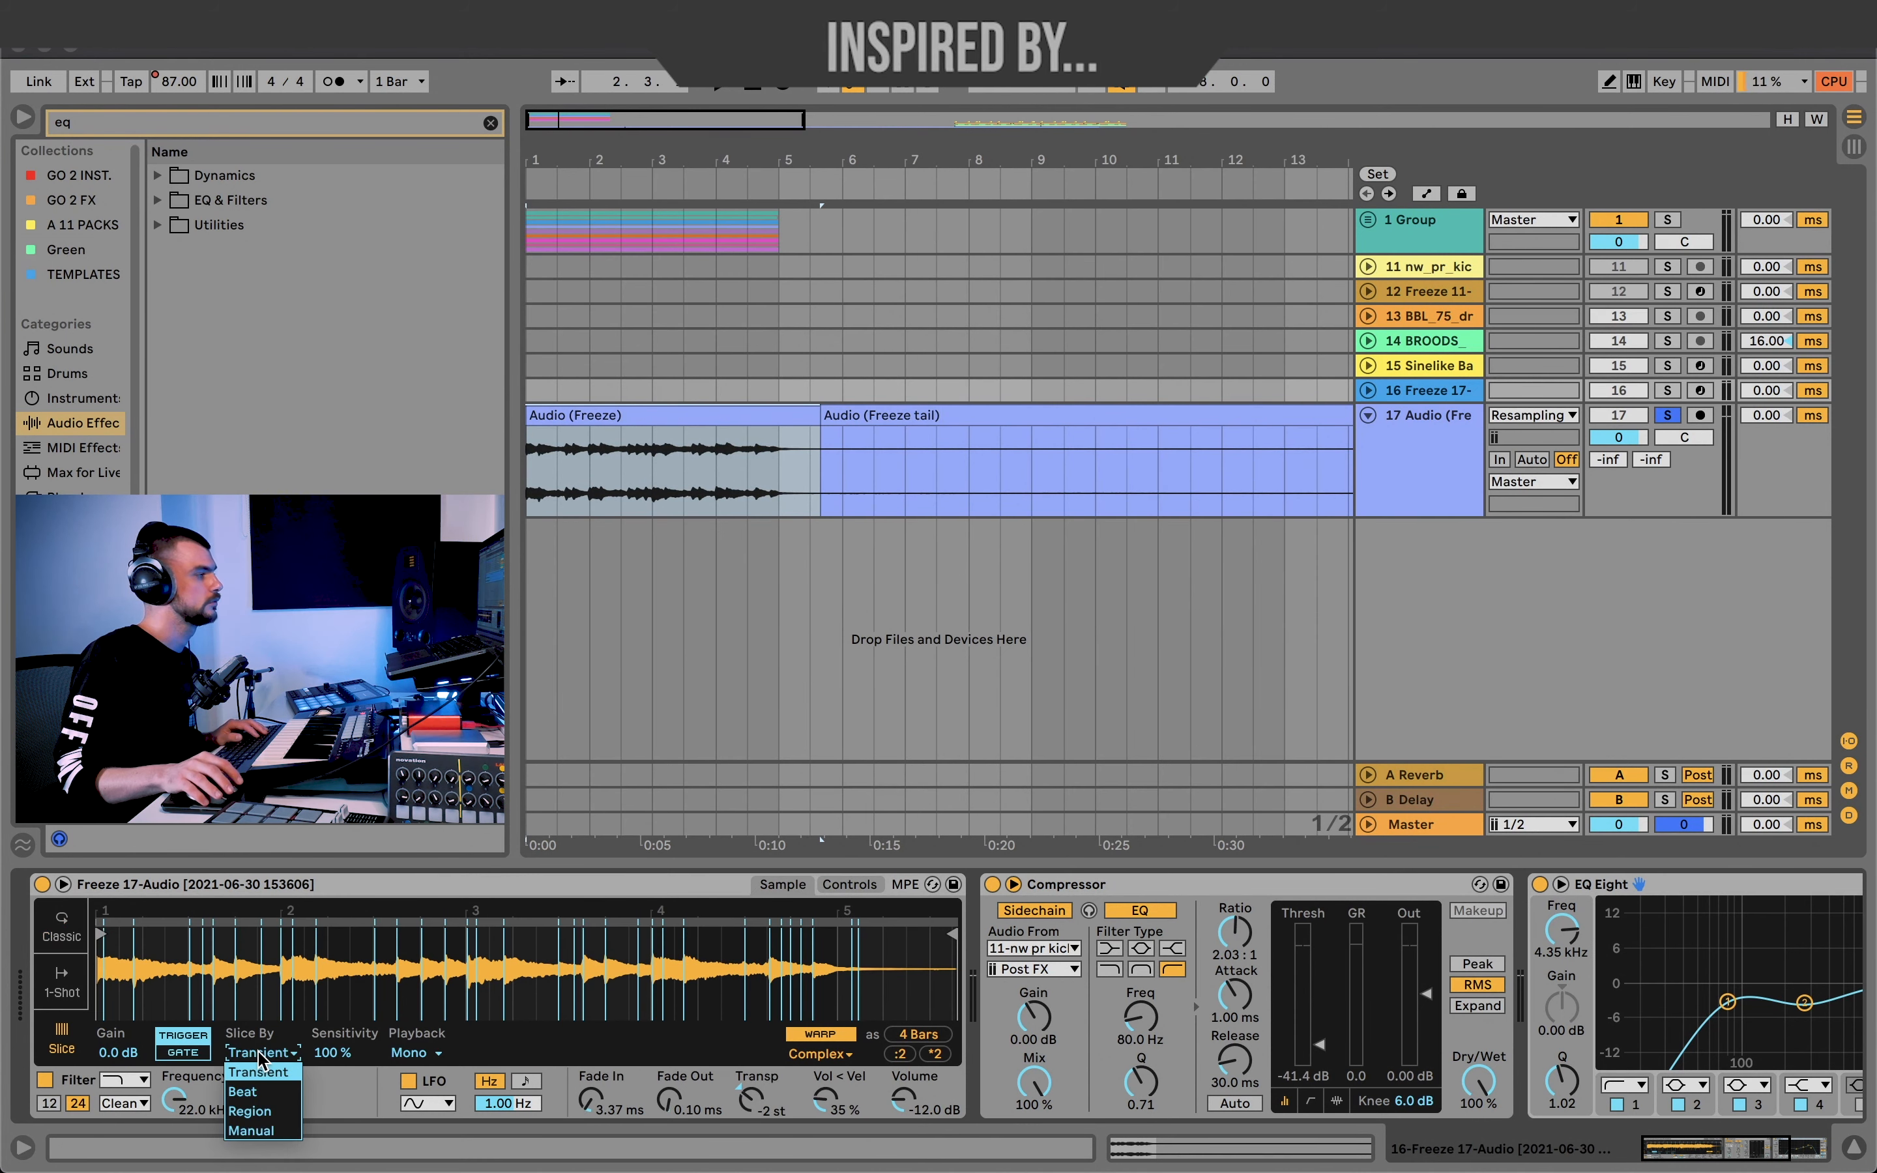
{"action": "left_click", "coordinate": [264, 1093]}
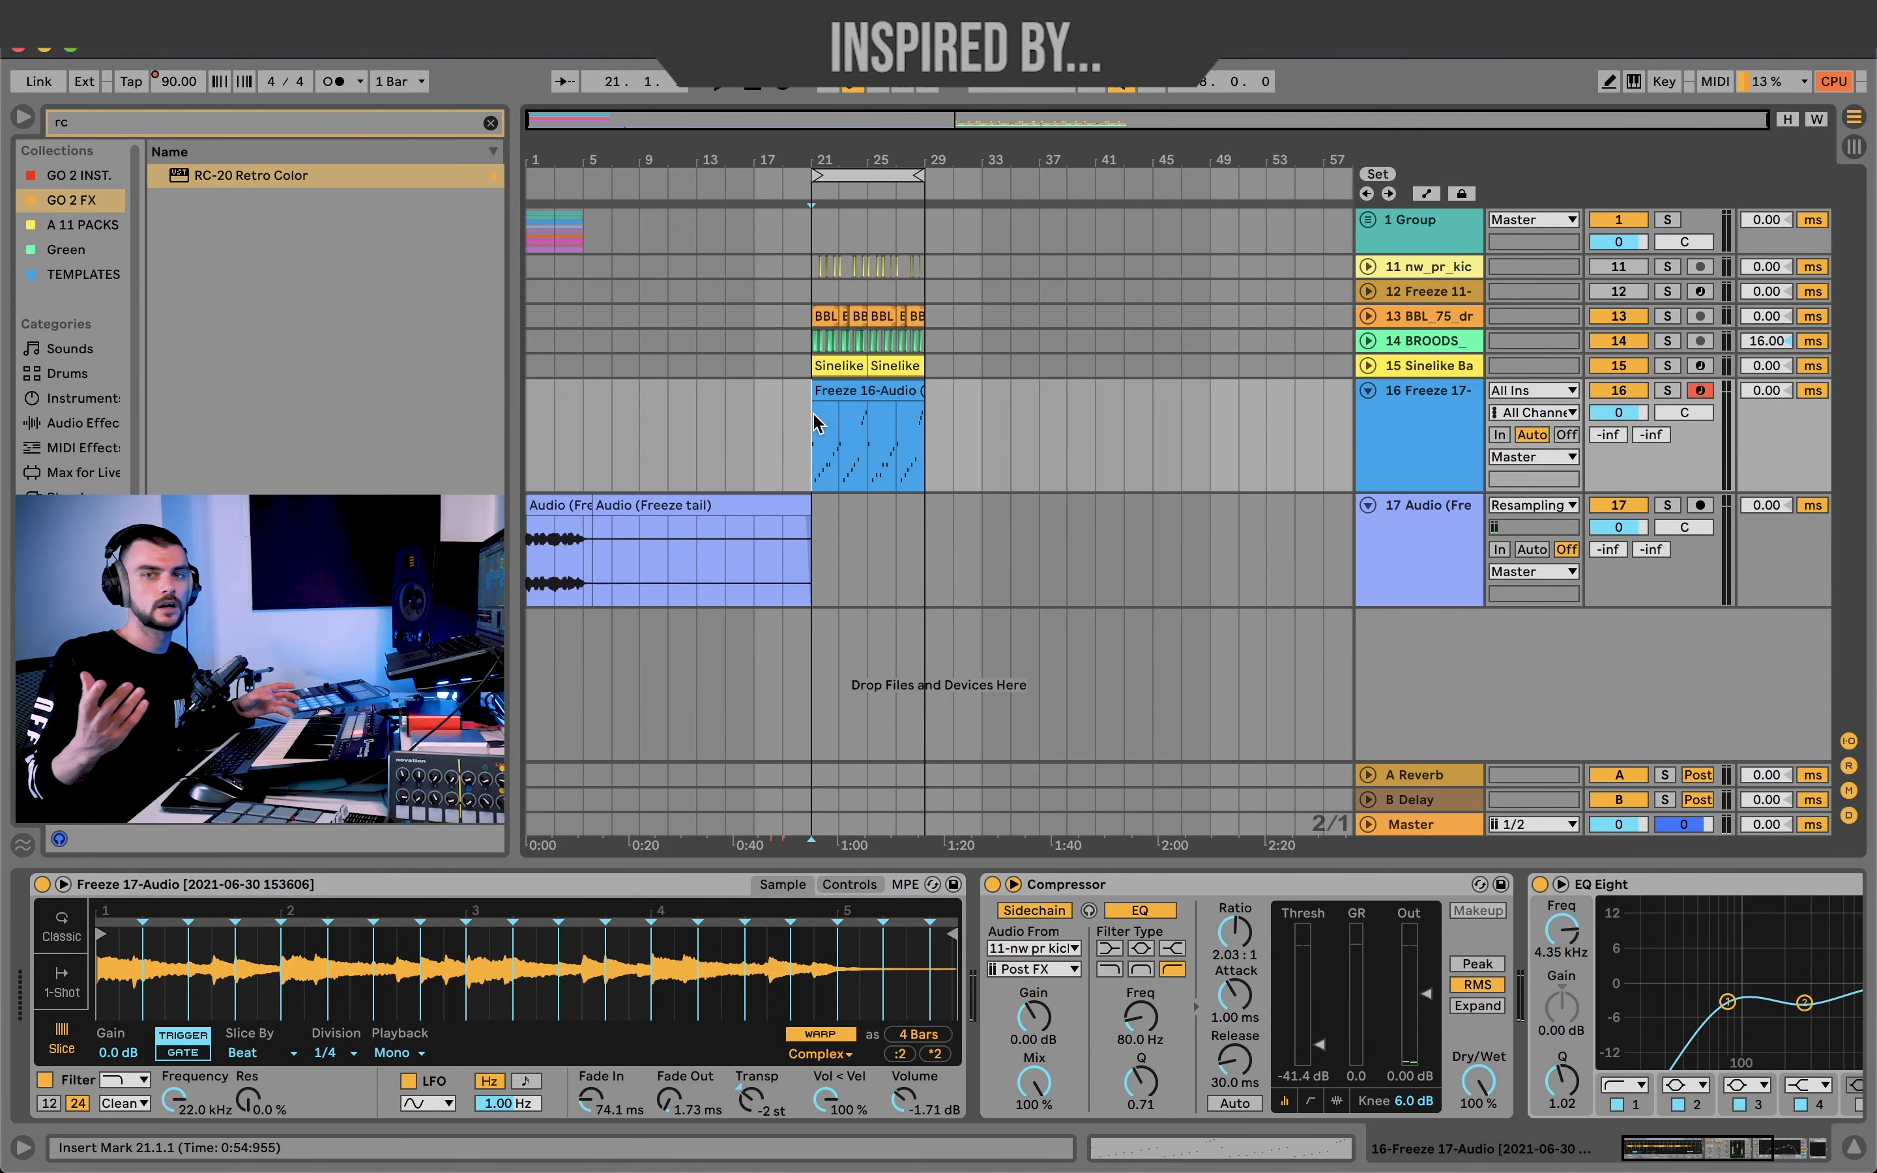
{"action": "key", "text": "space"}
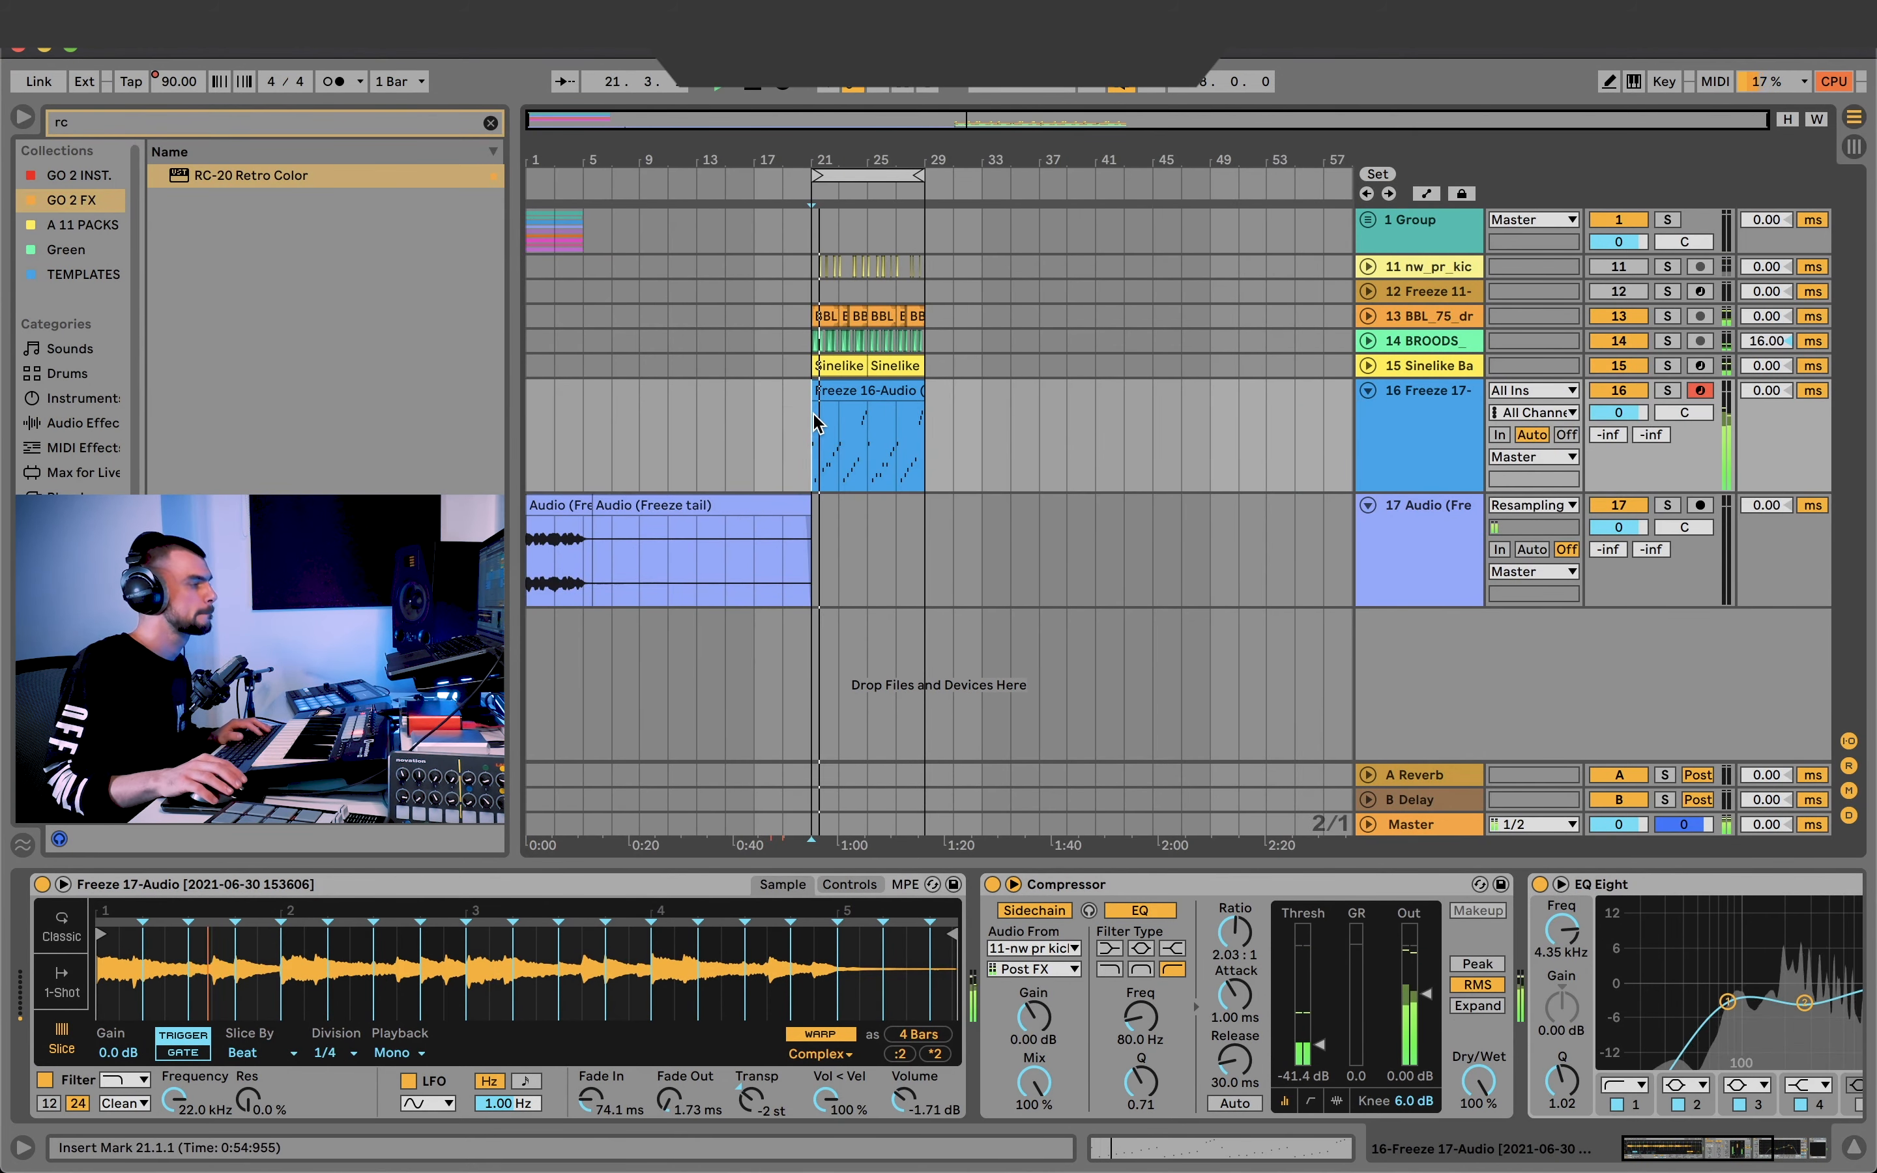